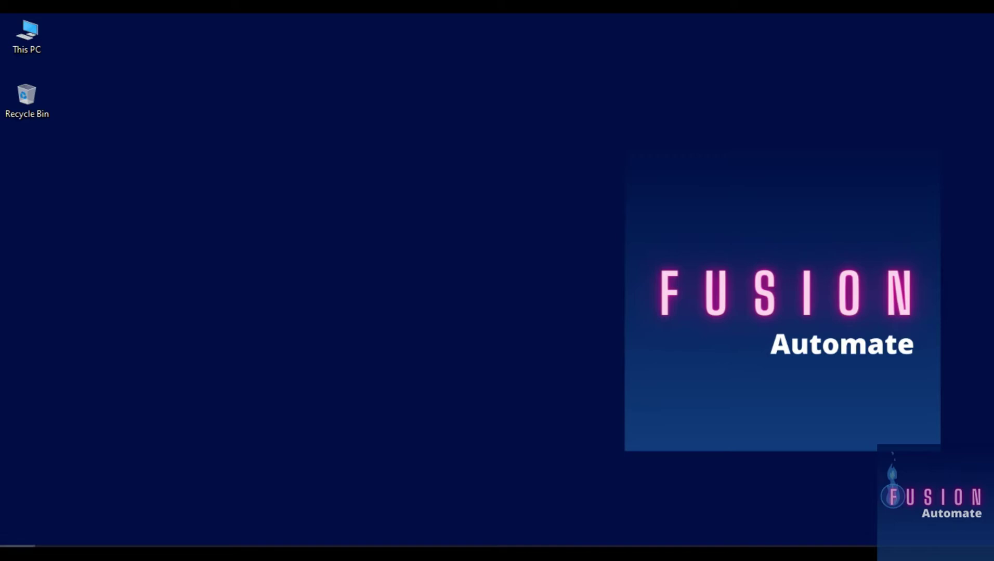
# Launch Citect Studio from the Windows Start menu
pyautogui.click(17, 554)
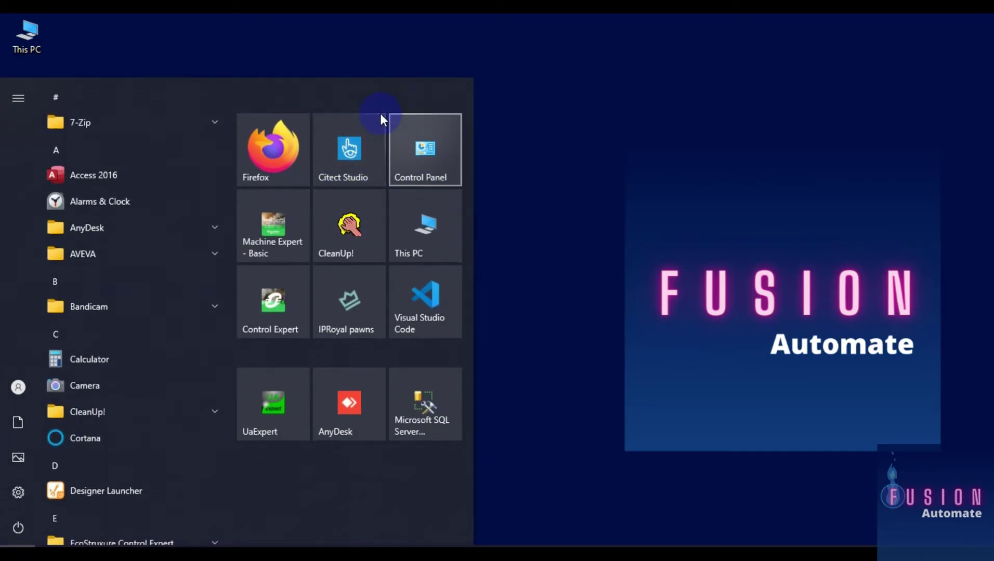
pyautogui.click(355, 154)
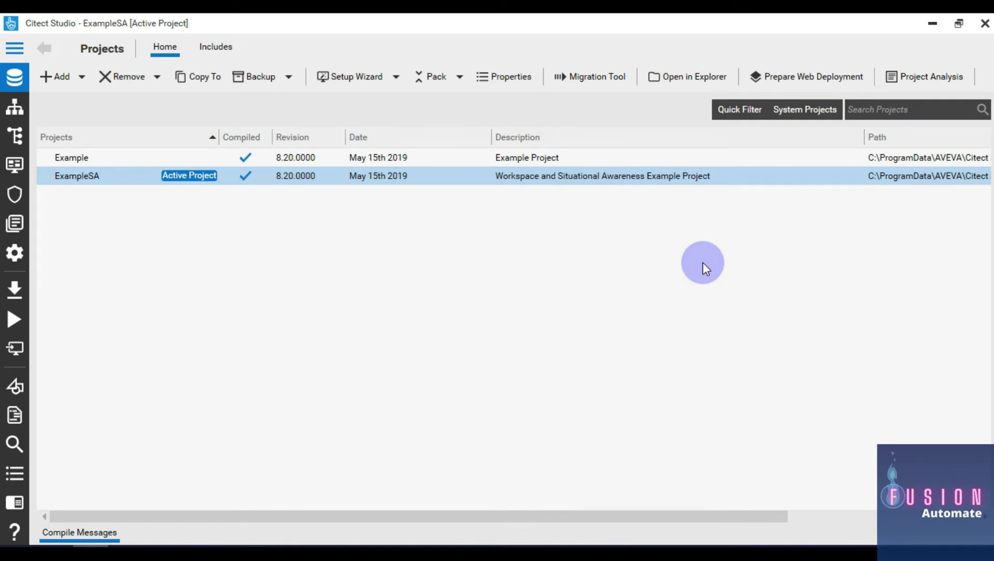
# Create a new project named Test, make it active, and switch to Graphics Builder
pyautogui.click(80, 77)
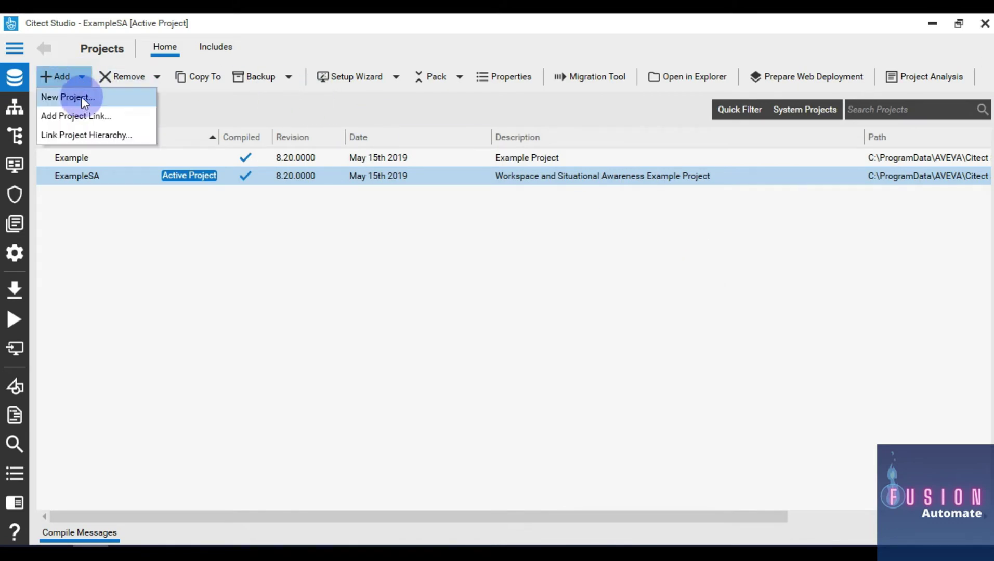
pyautogui.click(82, 99)
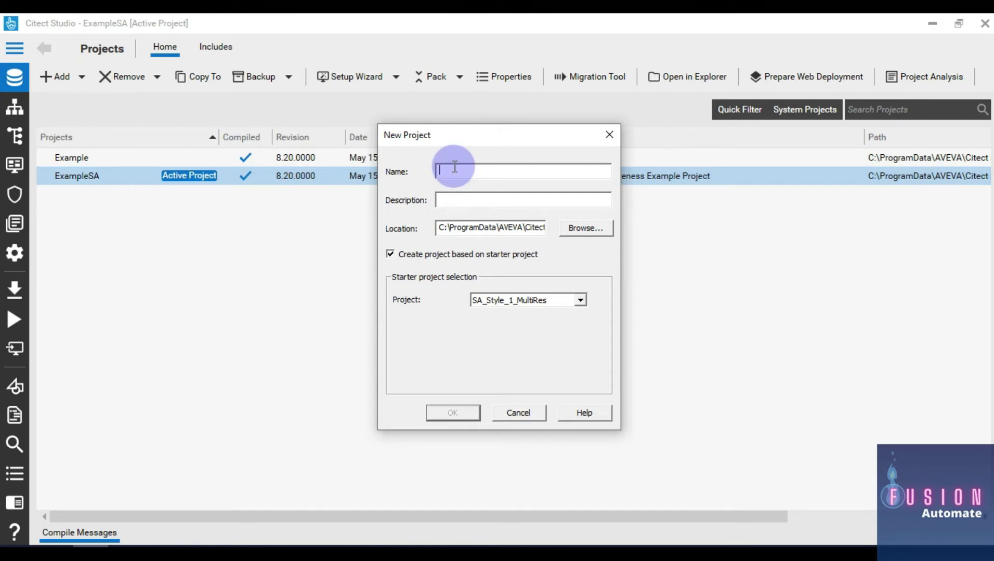
pyautogui.write('Test')
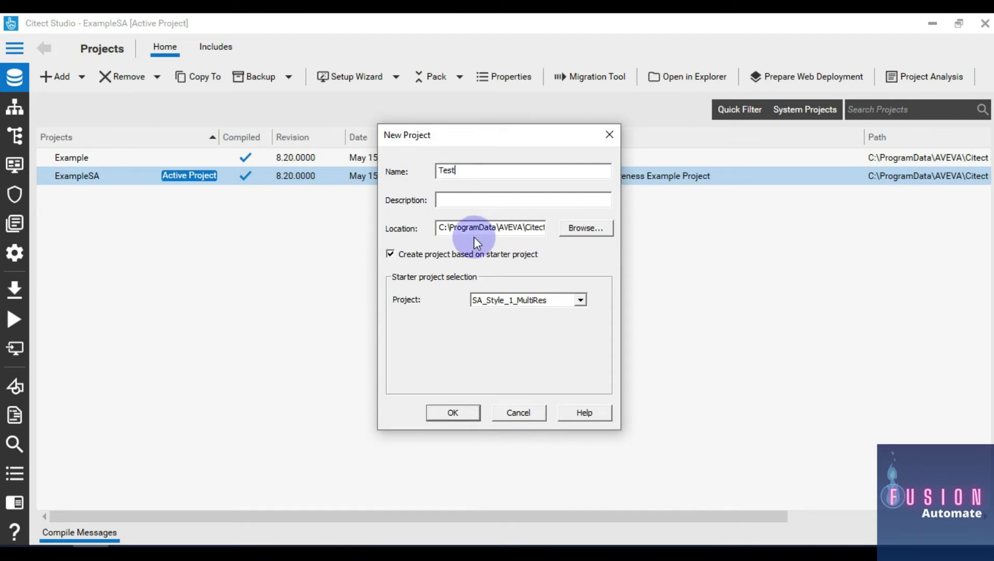
pyautogui.click(470, 412)
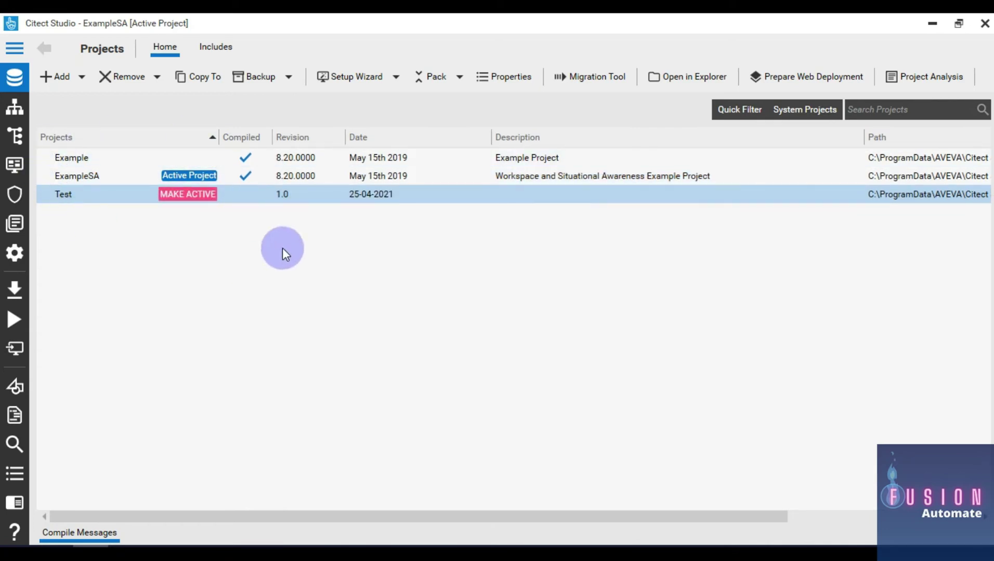
pyautogui.click(189, 194)
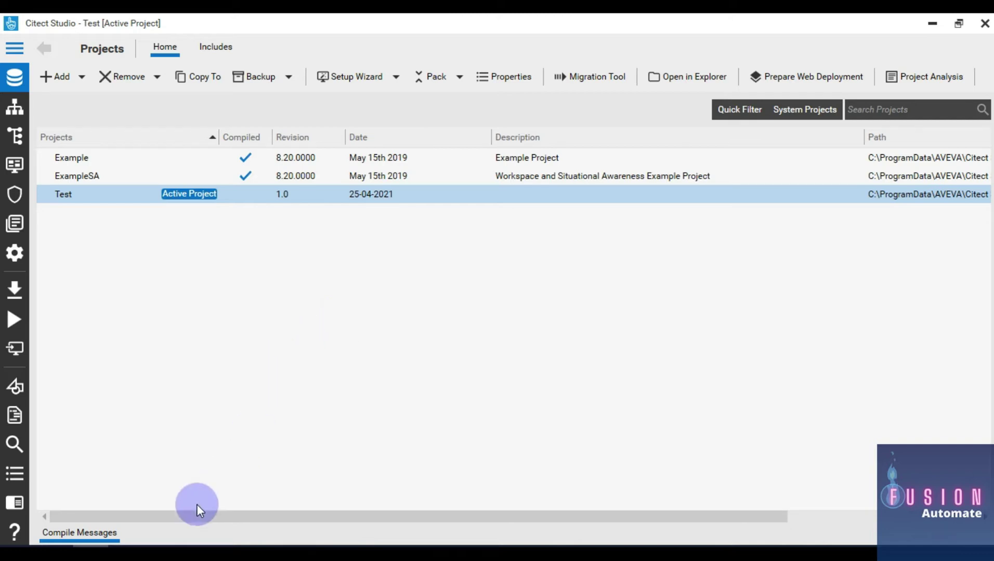
pyautogui.click(127, 557)
# Maximize Graphics Builder and start a new blank template at HD1080 resolution
pyautogui.click(810, 125)
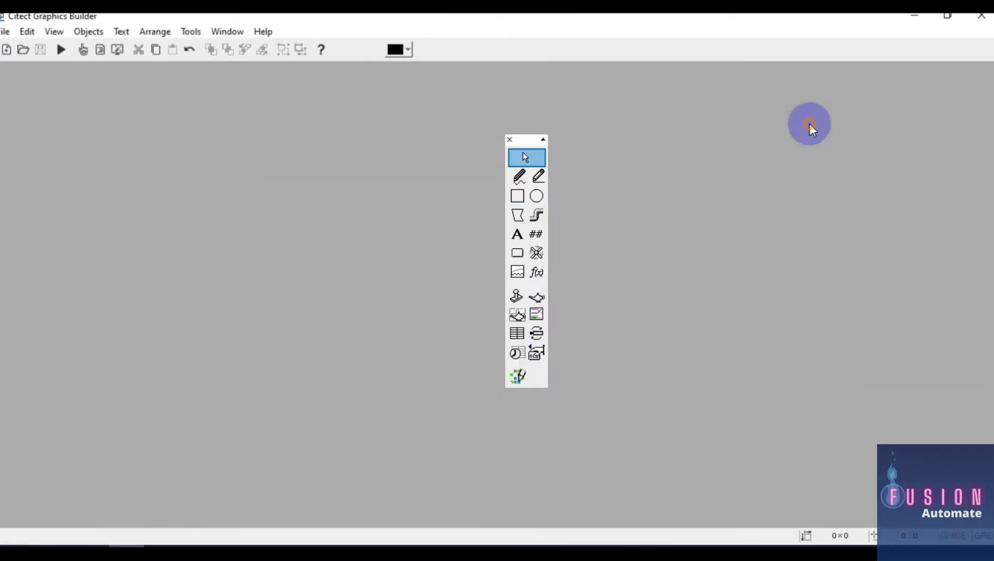
pyautogui.moveTo(521, 138); pyautogui.dragTo(907, 156)
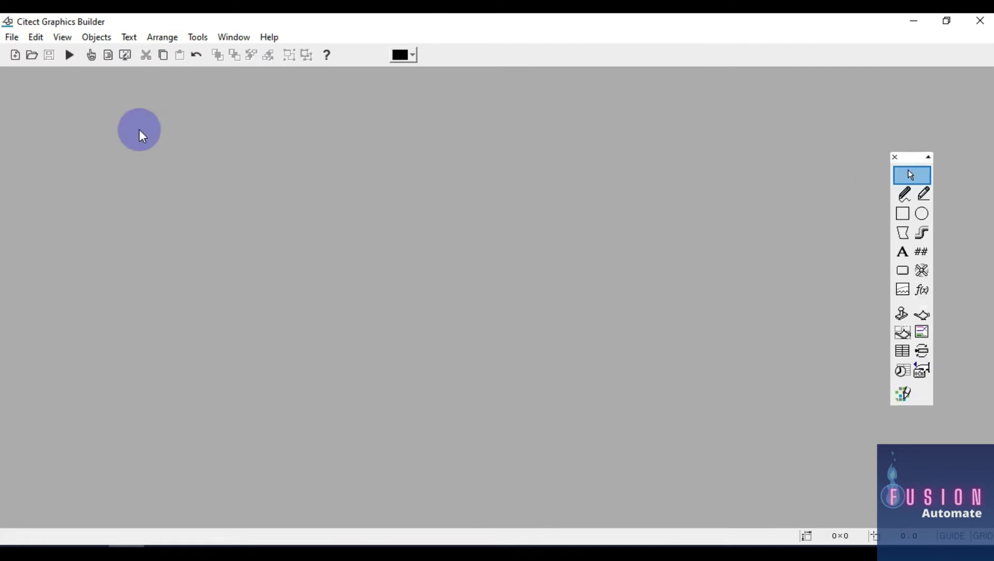
pyautogui.click(16, 56)
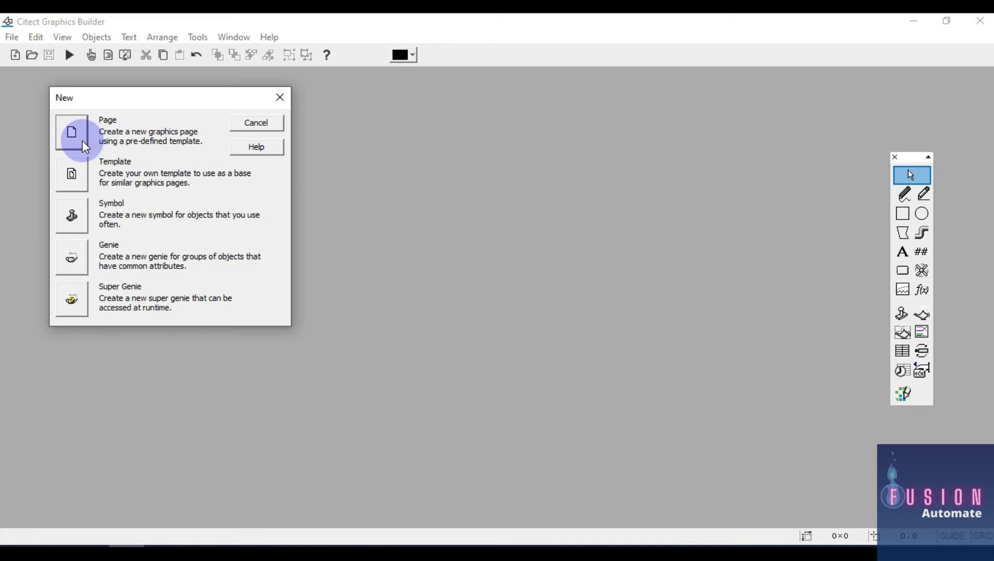
pyautogui.click(73, 175)
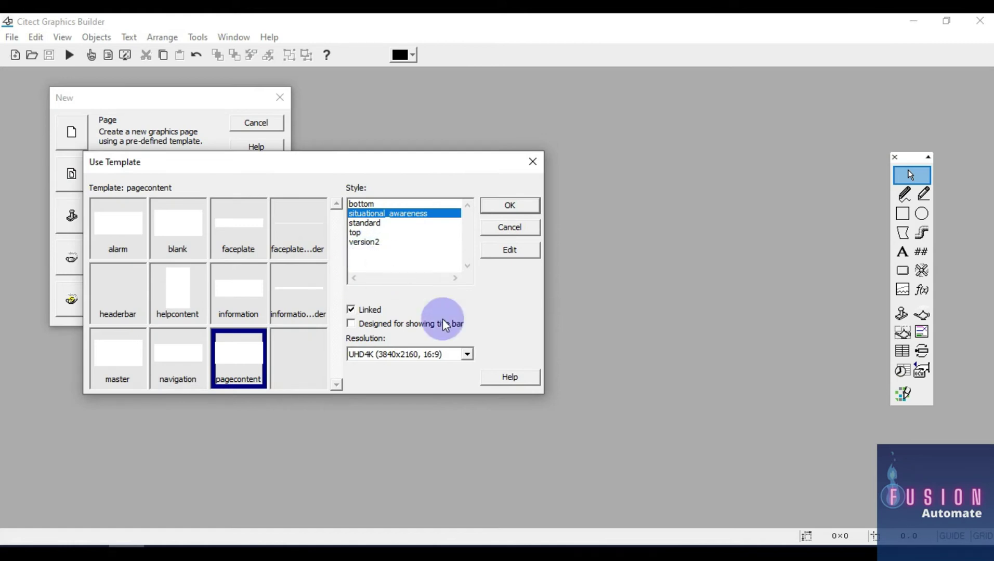
pyautogui.click(450, 354)
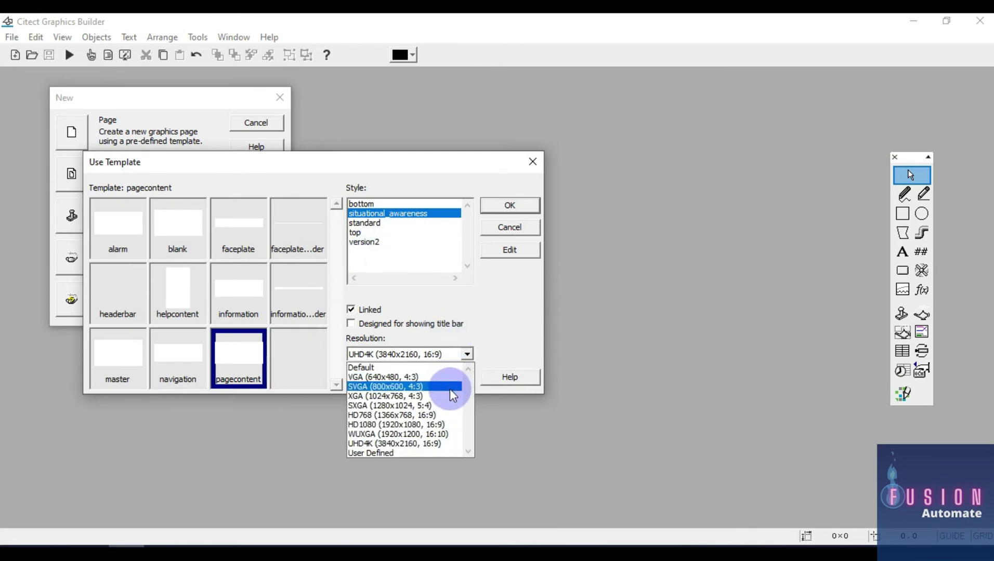
pyautogui.click(390, 425)
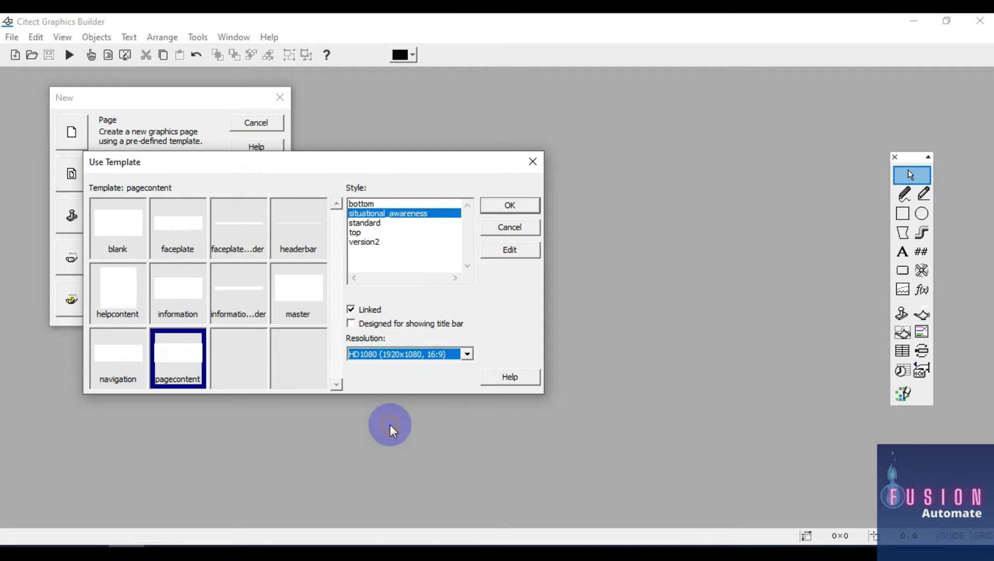
pyautogui.click(130, 237)
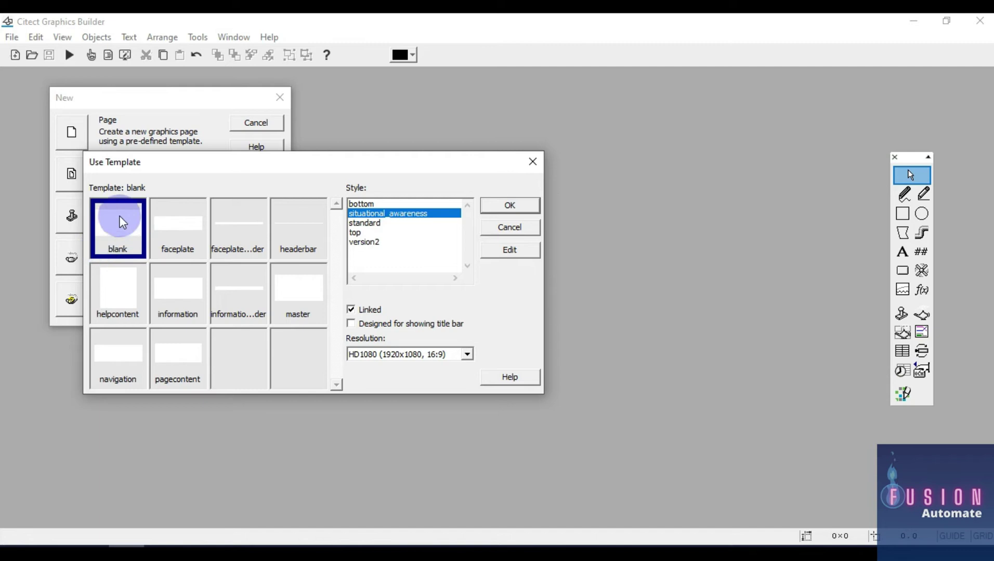
pyautogui.click(508, 206)
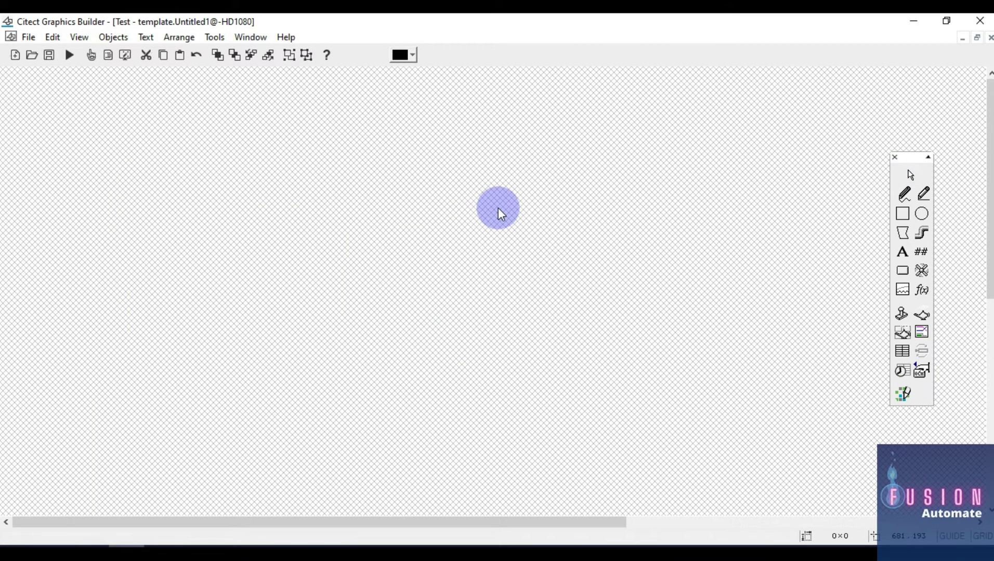
pyautogui.scroll(-3, 498, 213)
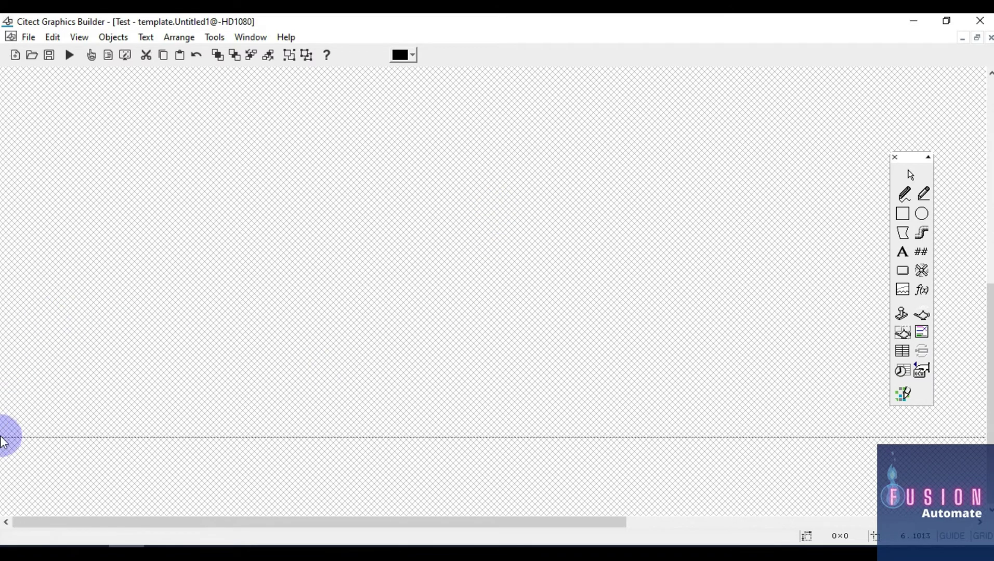
pyautogui.moveTo(156, 522); pyautogui.dragTo(704, 520)
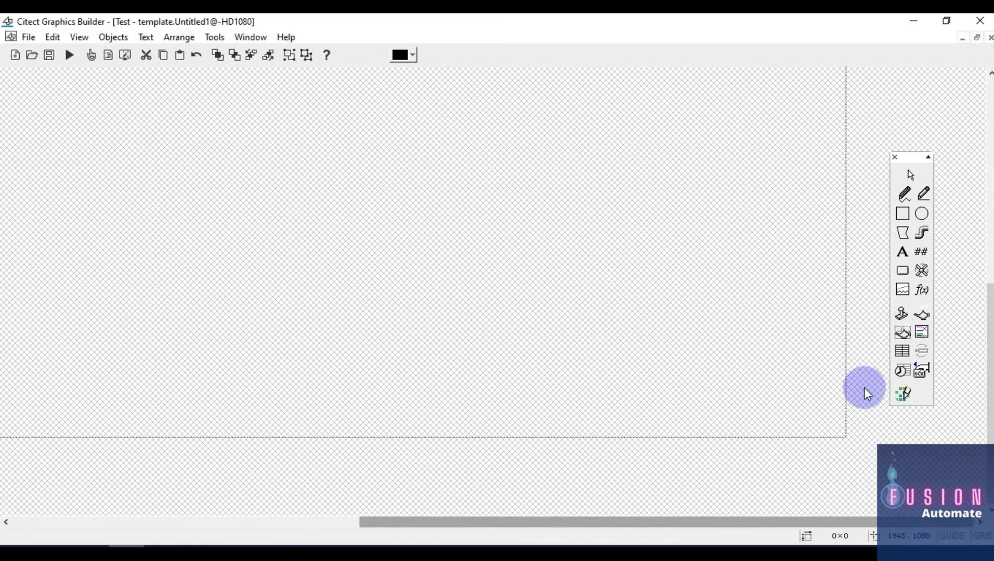
pyautogui.scroll(5, 847, 166)
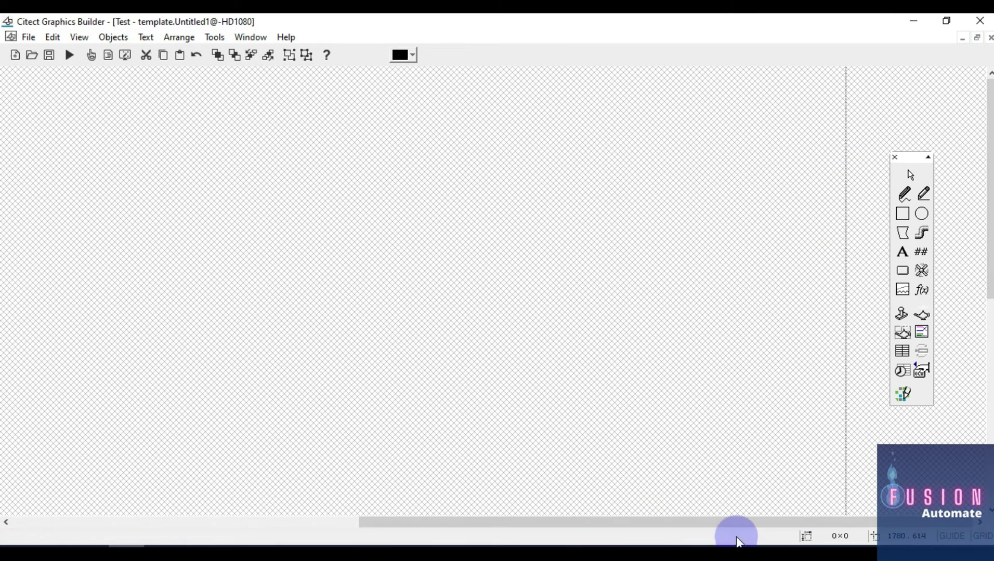
pyautogui.moveTo(653, 528); pyautogui.dragTo(293, 535)
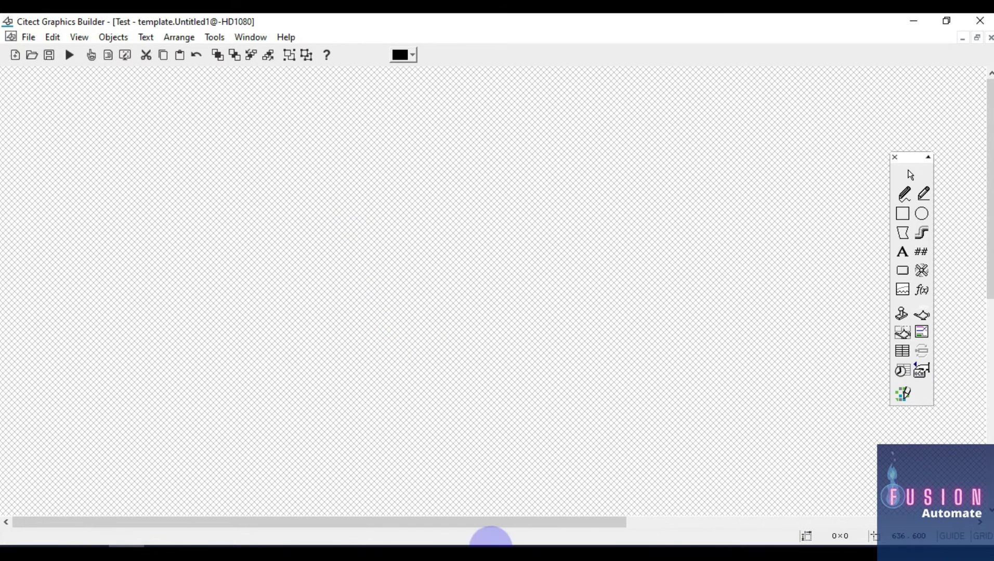
pyautogui.moveTo(506, 522); pyautogui.dragTo(892, 435)
pyautogui.scroll(-5, 854, 247)
pyautogui.scroll(5, 853, 246)
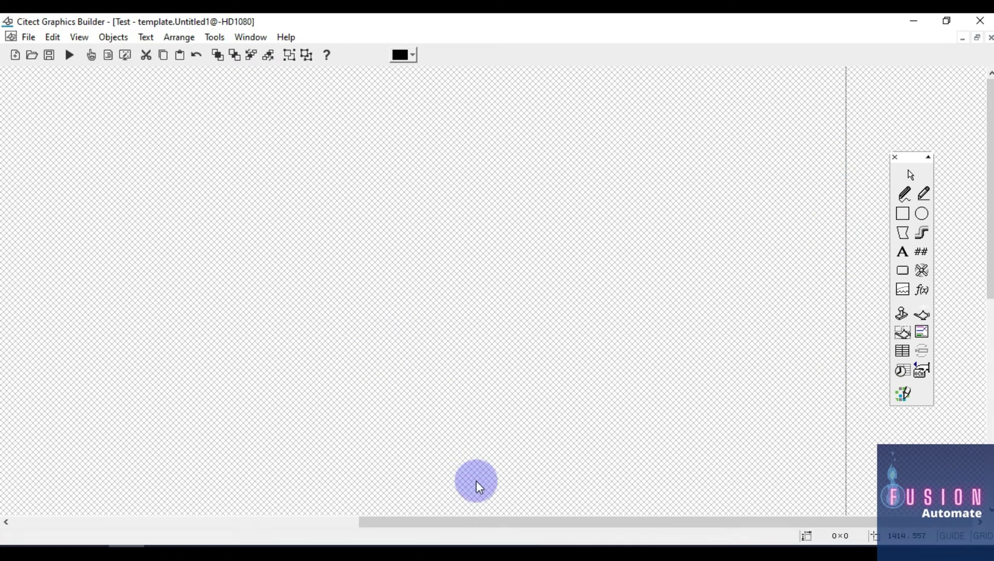
pyautogui.moveTo(492, 522); pyautogui.dragTo(197, 522)
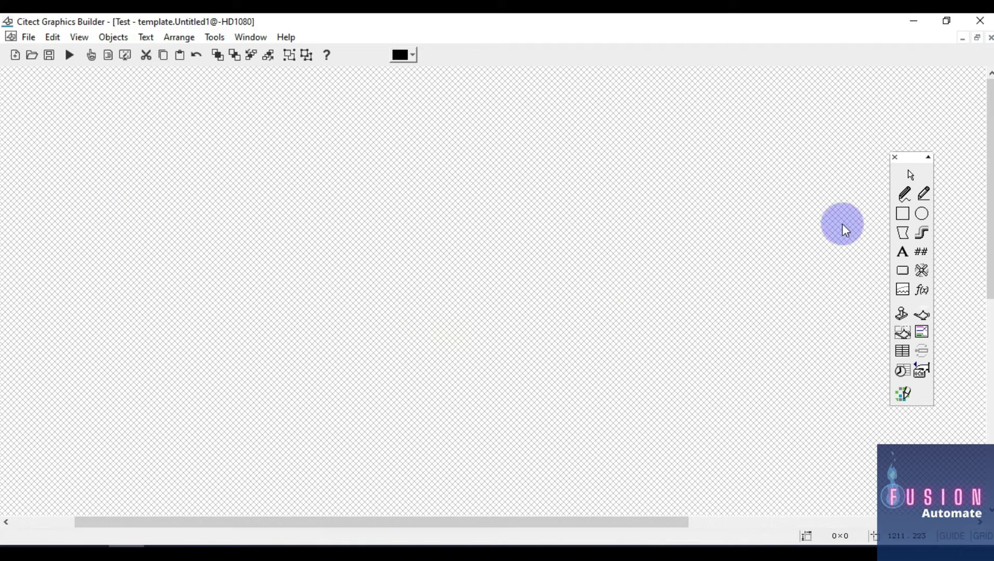
pyautogui.click(902, 214)
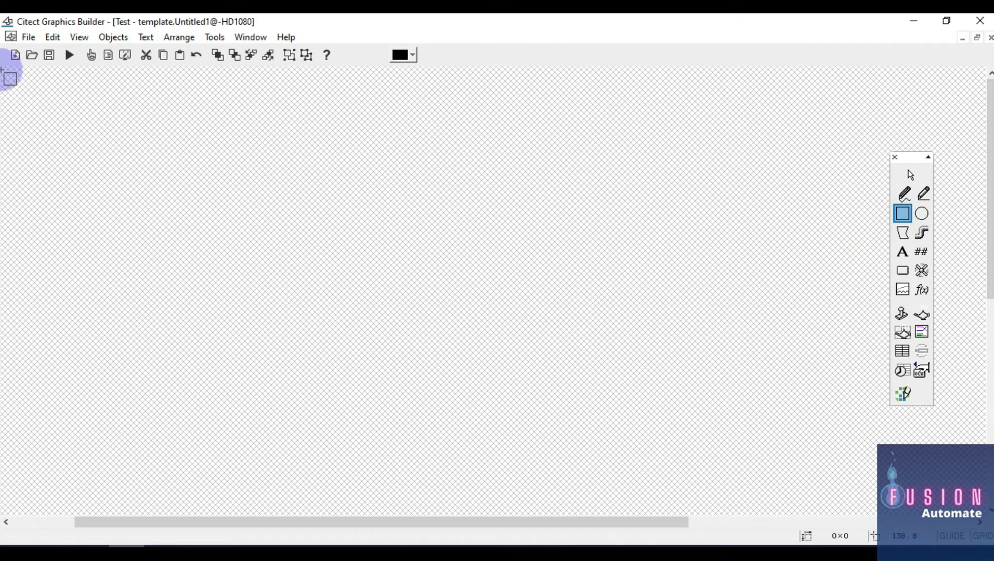
pyautogui.moveTo(1, 67); pyautogui.dragTo(724, 125)
pyautogui.click(820, 358)
pyautogui.moveTo(661, 521); pyautogui.dragTo(946, 520)
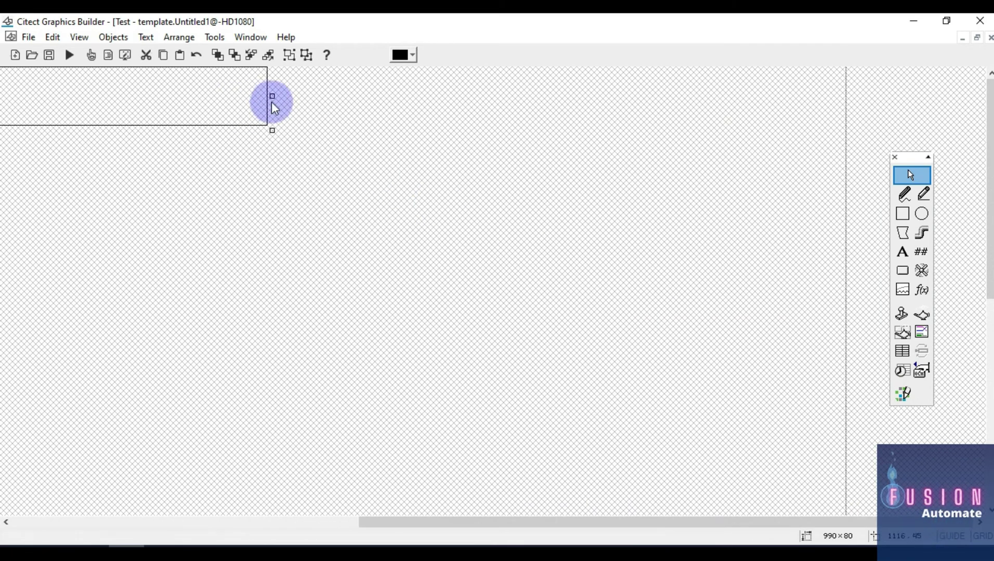
pyautogui.moveTo(271, 96); pyautogui.dragTo(850, 96)
pyautogui.moveTo(760, 521); pyautogui.dragTo(345, 525)
pyautogui.moveTo(98, 99); pyautogui.dragTo(5, 96)
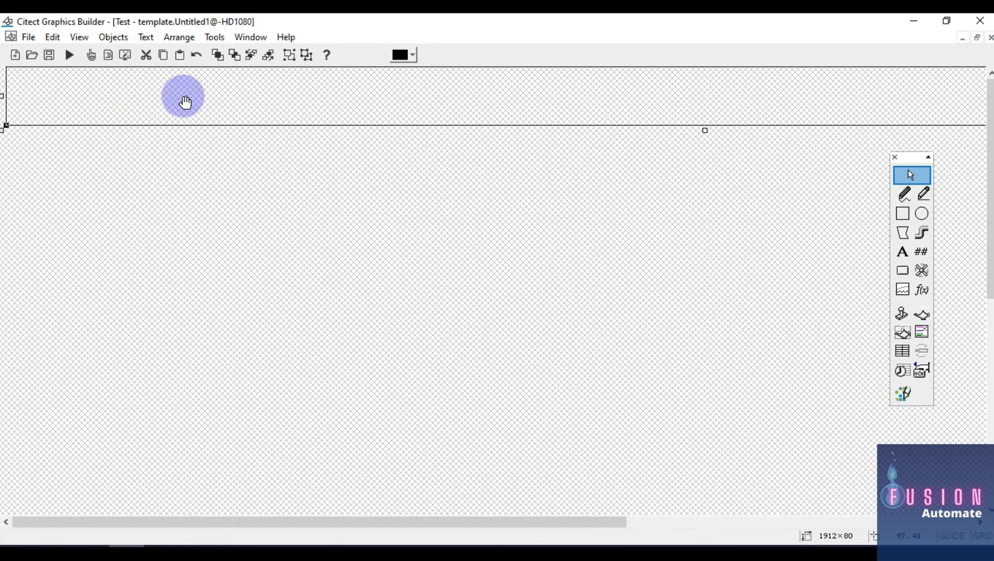
pyautogui.click(251, 94)
pyautogui.moveTo(638, 522); pyautogui.dragTo(907, 527)
pyautogui.moveTo(845, 96); pyautogui.dragTo(849, 95)
pyautogui.moveTo(815, 523); pyautogui.dragTo(249, 523)
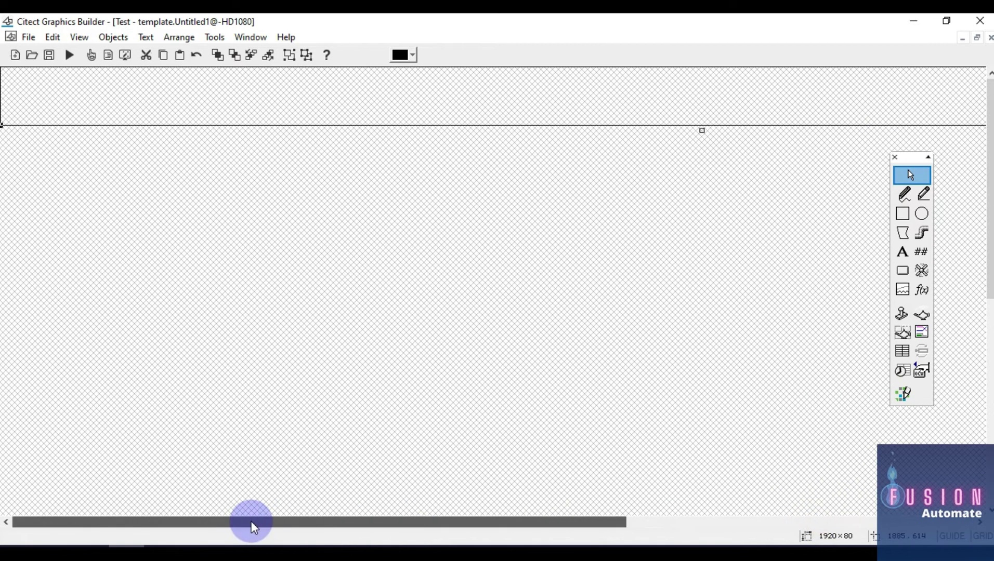
pyautogui.moveTo(702, 130); pyautogui.dragTo(700, 109)
pyautogui.doubleClick(708, 81)
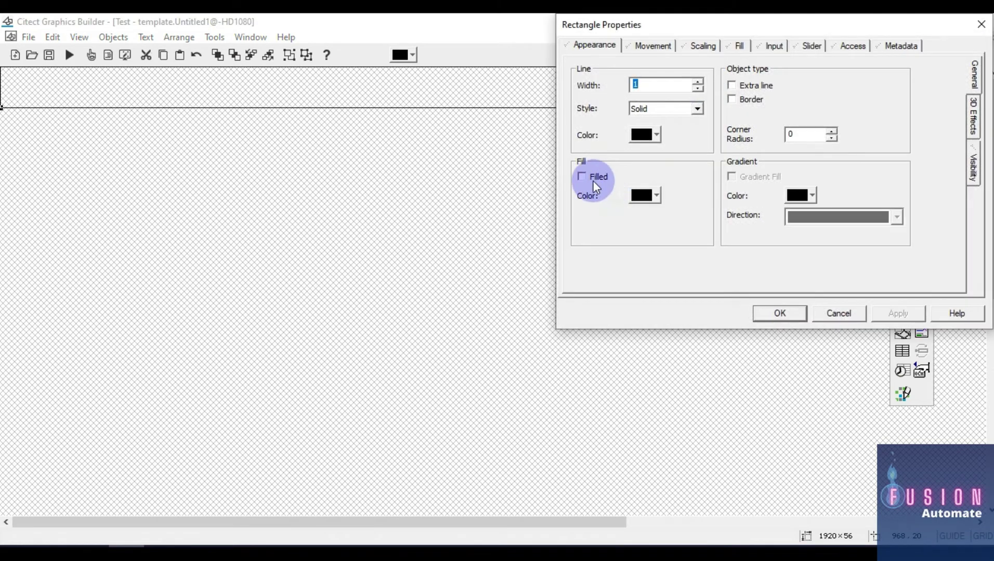
pyautogui.click(592, 180)
pyautogui.click(635, 193)
pyautogui.click(728, 283)
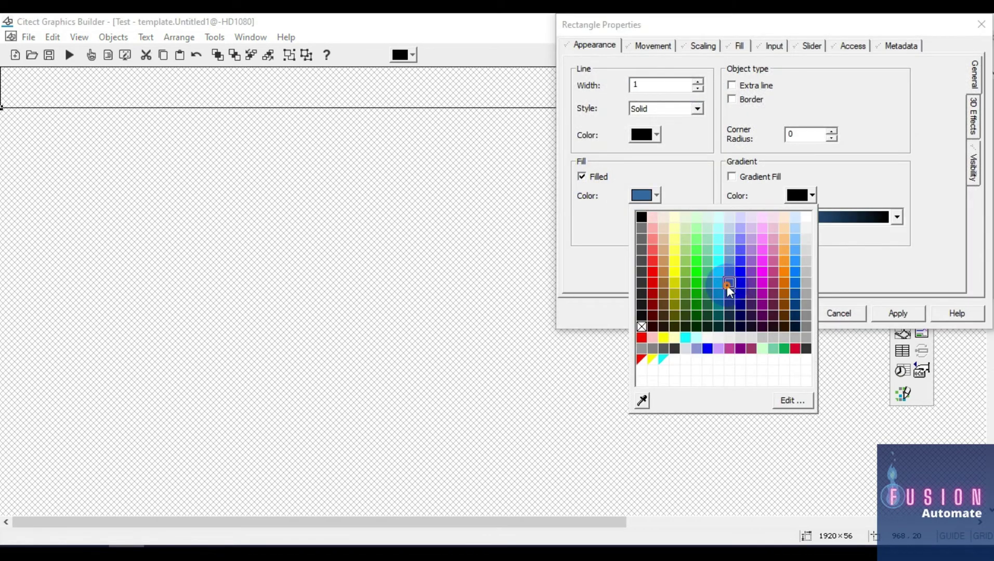
pyautogui.click(773, 313)
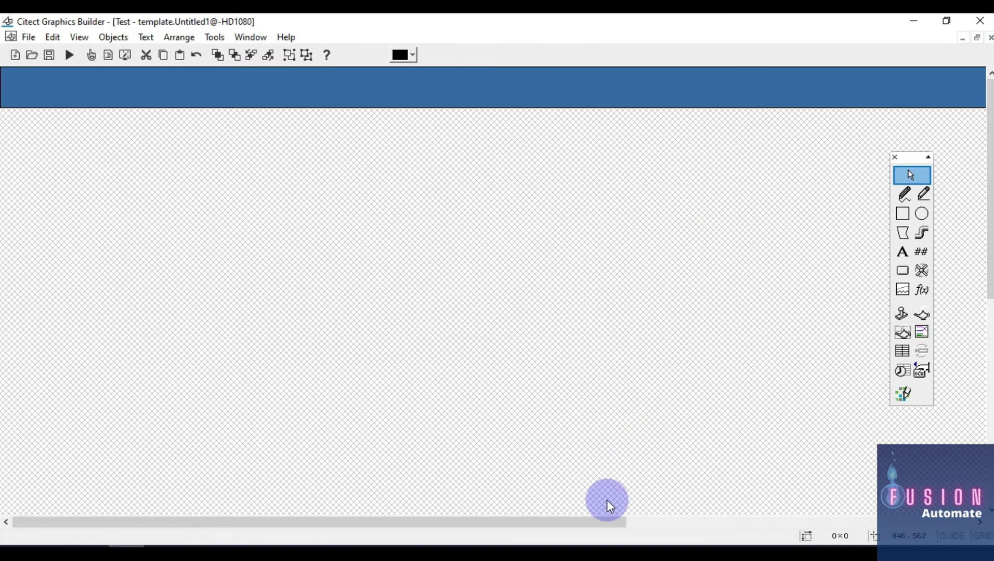
pyautogui.moveTo(605, 523); pyautogui.dragTo(950, 524)
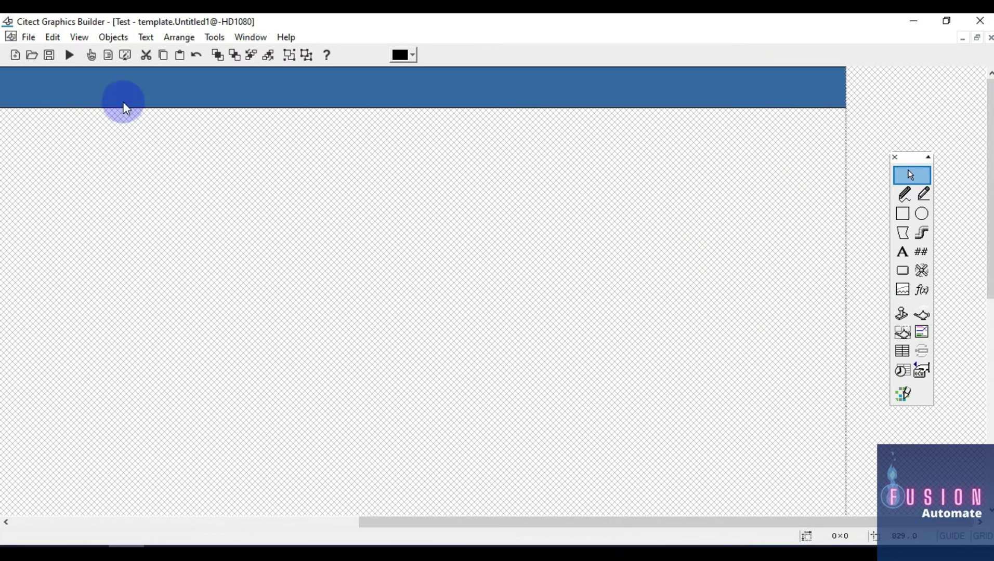
pyautogui.moveTo(520, 522); pyautogui.dragTo(397, 80)
# Place a text item reading 'Fusion Automate' on the canvas
pyautogui.click(902, 253)
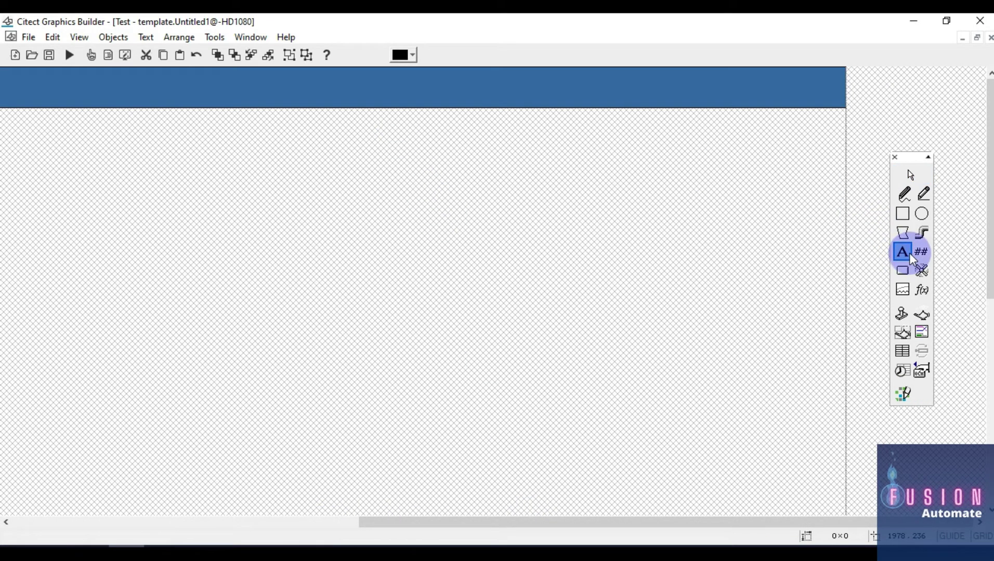
pyautogui.click(186, 216)
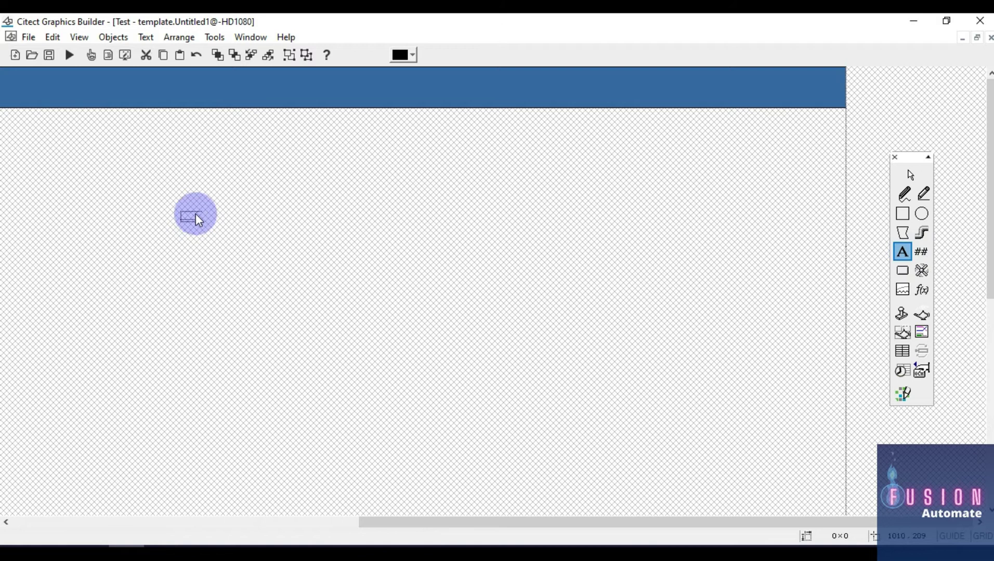
pyautogui.write('Fusion Automate')
pyautogui.click(197, 214)
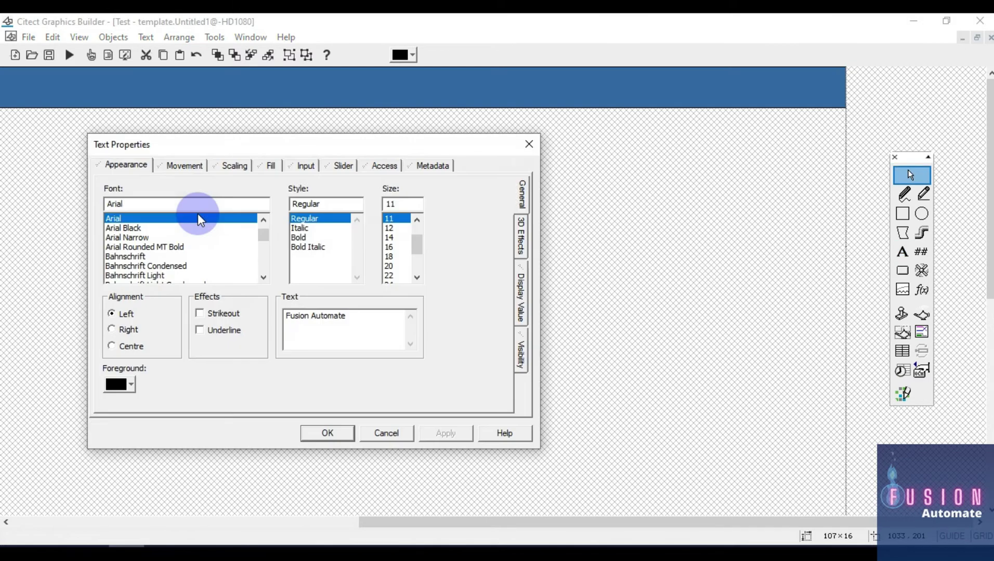
# Make the heading bold, size 26, white, and move it onto the blue header bar
pyautogui.click(304, 239)
pyautogui.scroll(-2, 393, 260)
pyautogui.click(393, 238)
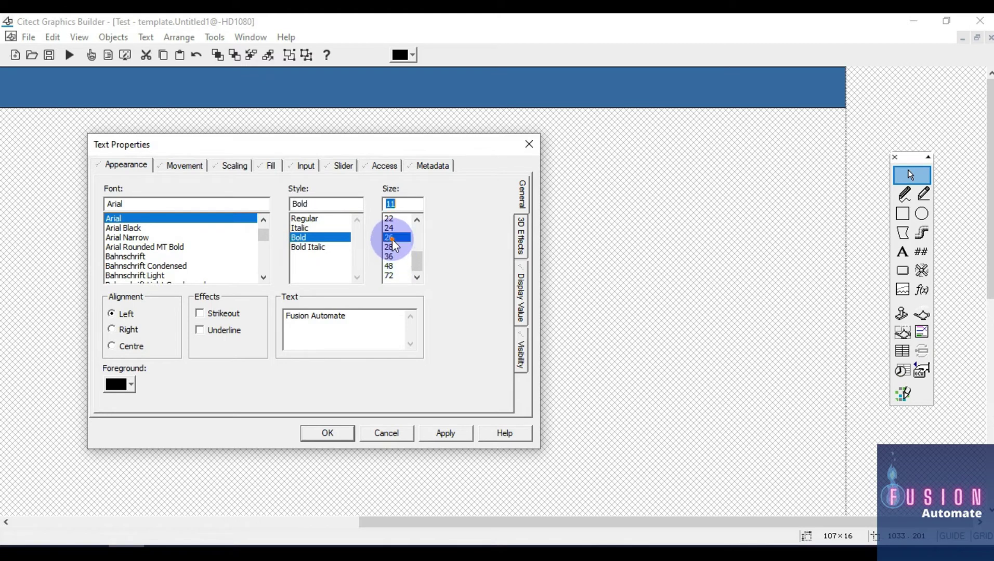
pyautogui.click(123, 387)
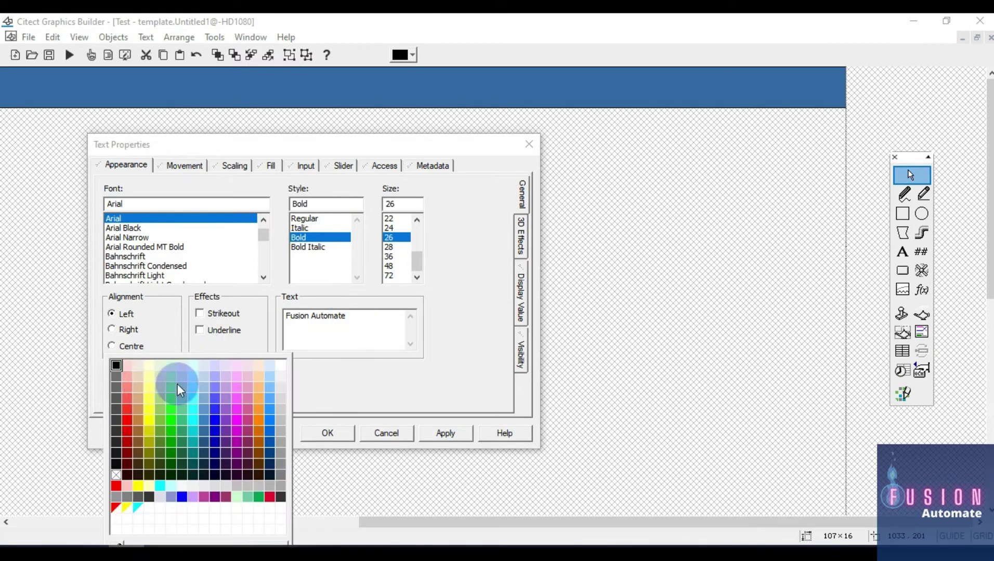
pyautogui.click(281, 365)
pyautogui.click(317, 433)
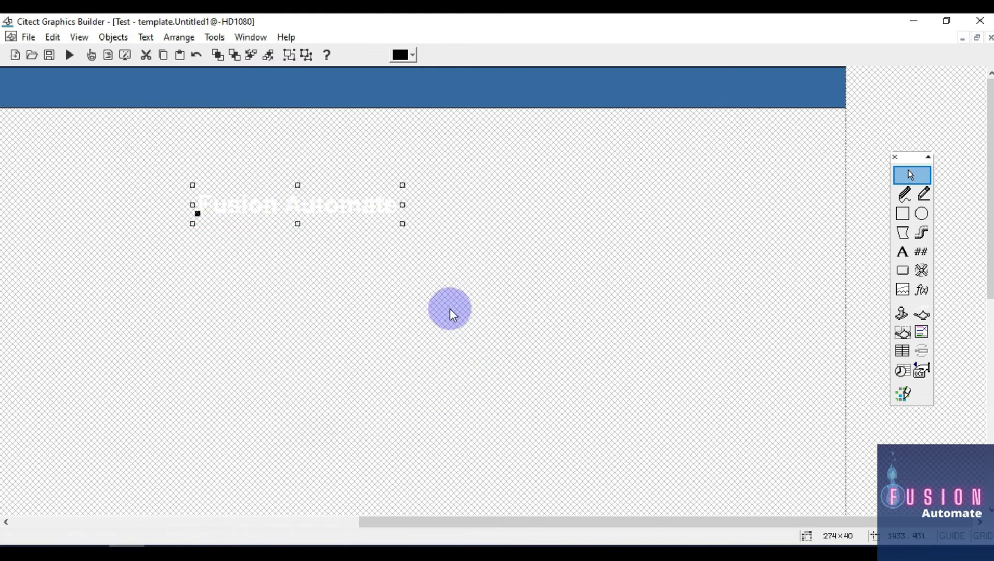
pyautogui.moveTo(311, 206); pyautogui.dragTo(242, 85)
pyautogui.moveTo(559, 523); pyautogui.dragTo(459, 523)
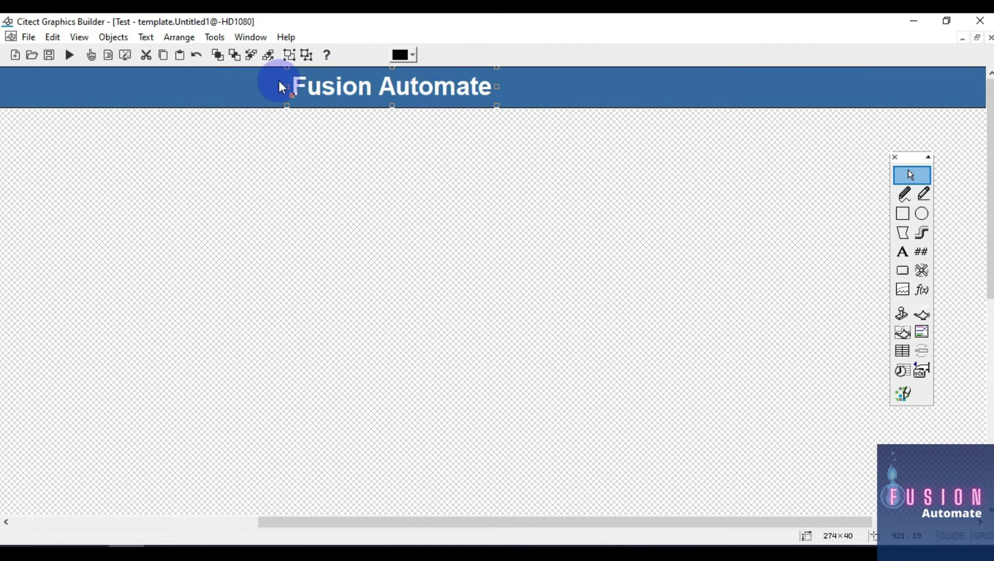
# Align the Fusion Automate heading to the vertical and horizontal centre of the header bar
pyautogui.click(561, 88)
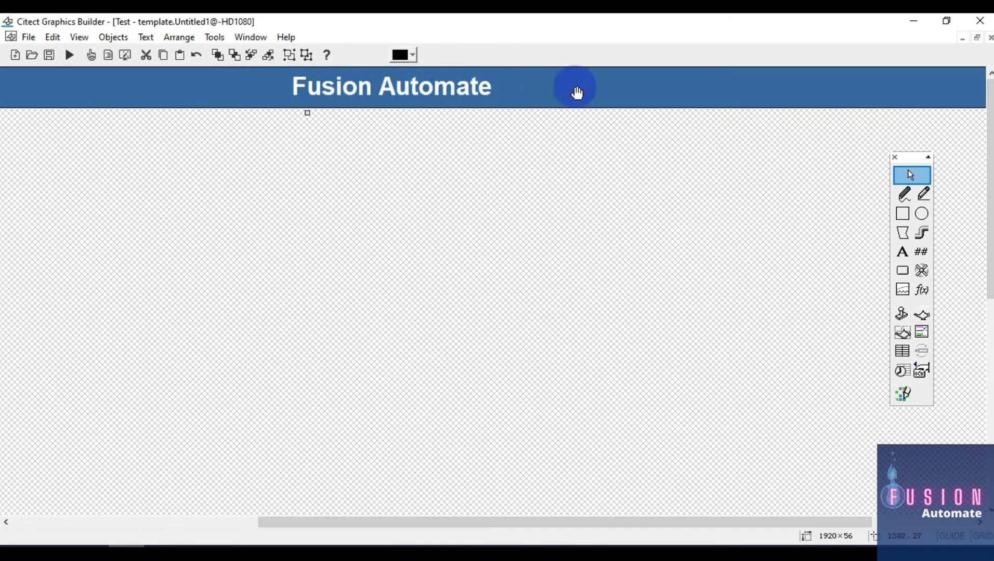
pyautogui.click(393, 91)
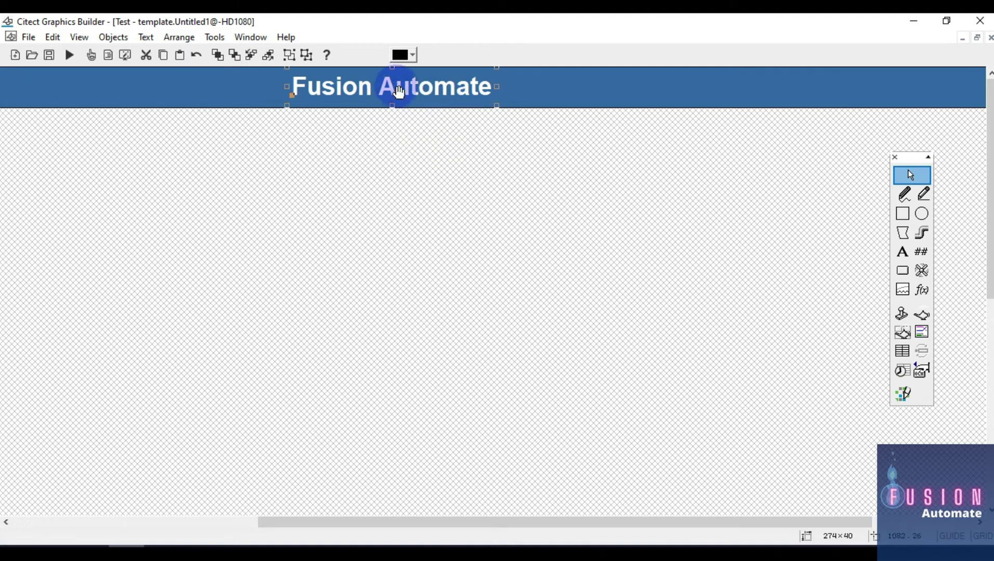
pyautogui.click(551, 87)
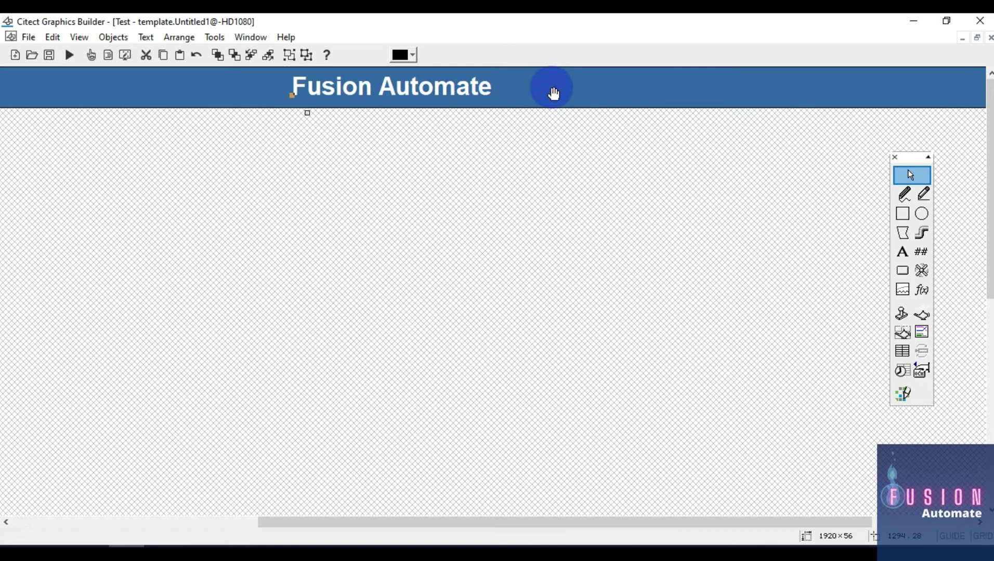
pyautogui.hotkey('ctrl', 'l')
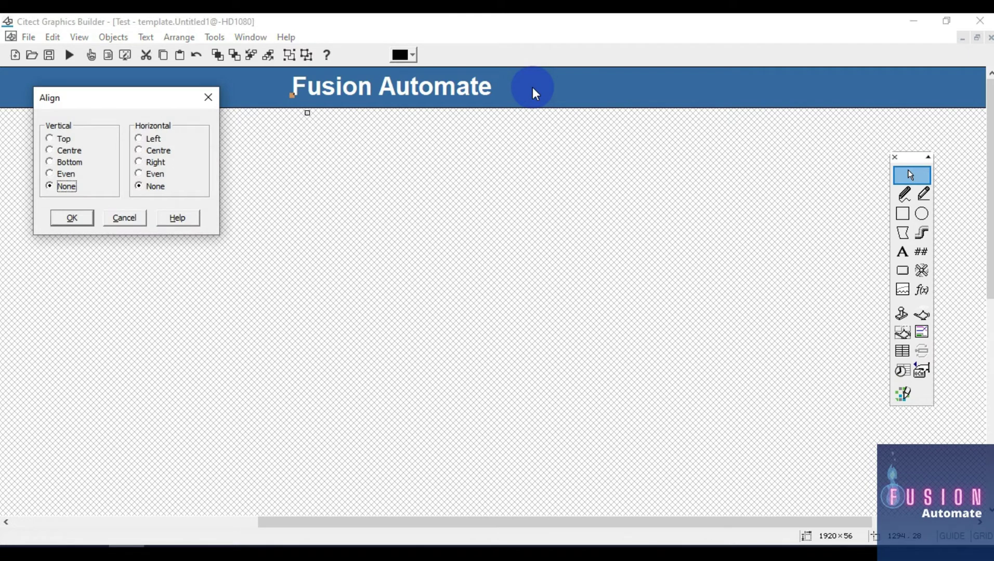
pyautogui.click(66, 150)
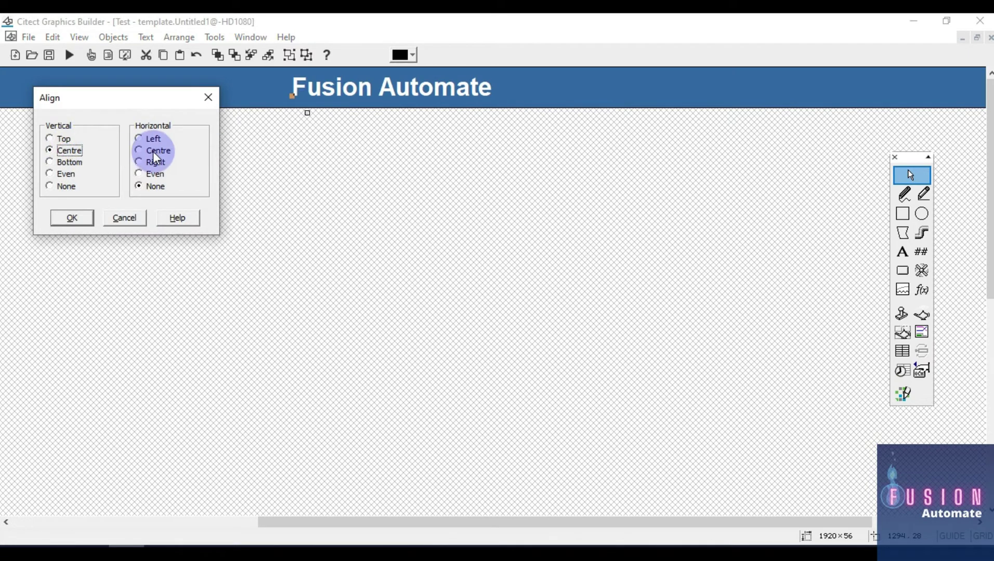
pyautogui.click(154, 151)
pyautogui.click(73, 218)
# Deselect everything and select the blue header bar to verify the centring
pyautogui.click(349, 146)
pyautogui.moveTo(575, 523); pyautogui.dragTo(284, 522)
pyautogui.click(47, 92)
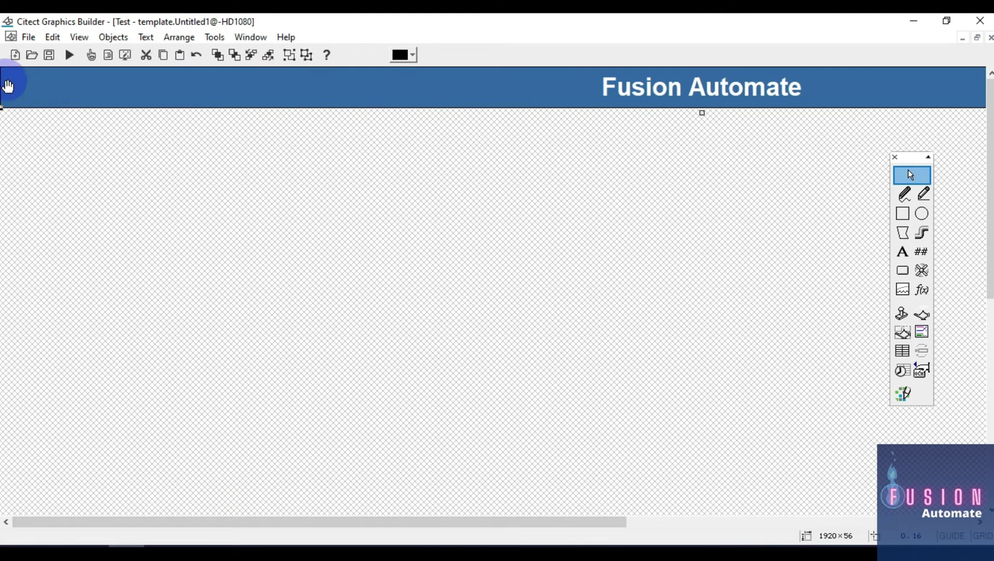
pyautogui.moveTo(566, 522); pyautogui.dragTo(913, 523)
pyautogui.moveTo(509, 523); pyautogui.dragTo(306, 522)
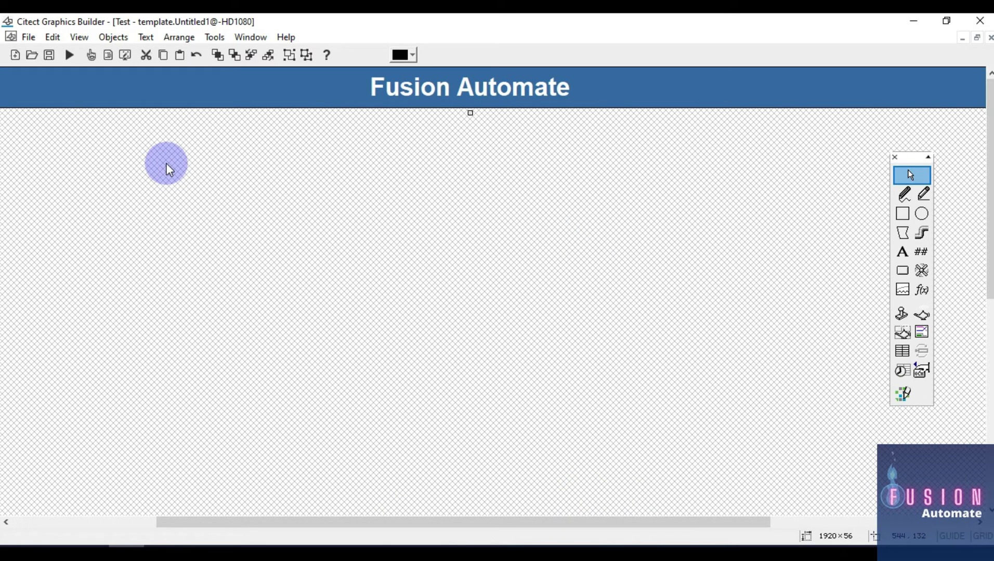
# Save the design as template my_temp, marked as designed for showing the title bar
pyautogui.hotkey('ctrl', 's')
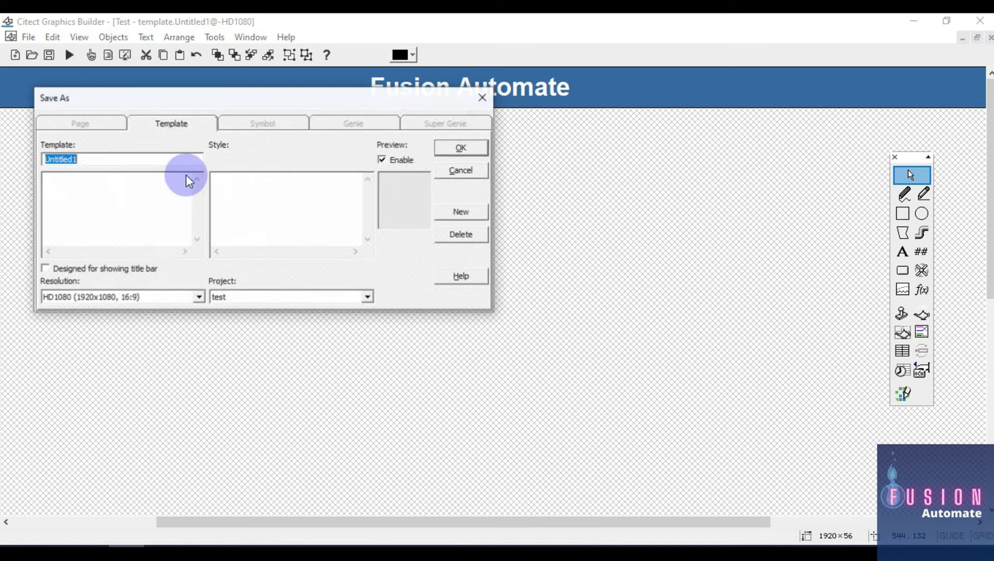
pyautogui.moveTo(194, 97); pyautogui.dragTo(438, 139)
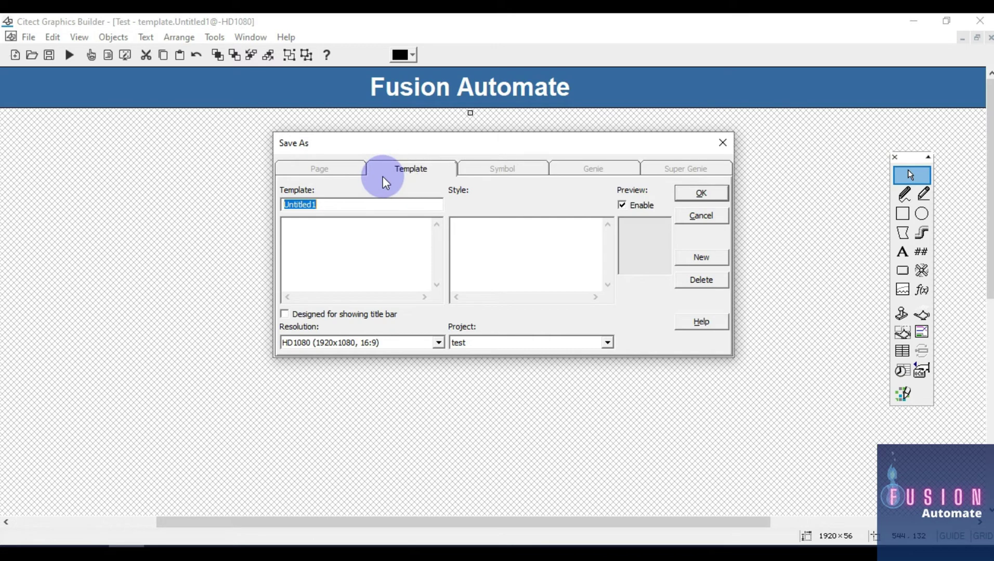
pyautogui.write('my_temp')
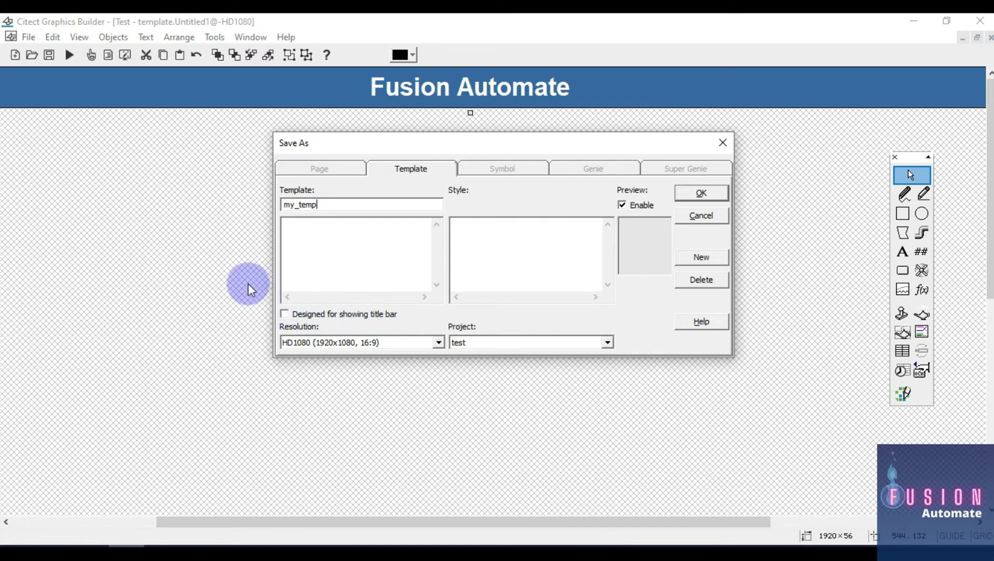
pyautogui.click(282, 315)
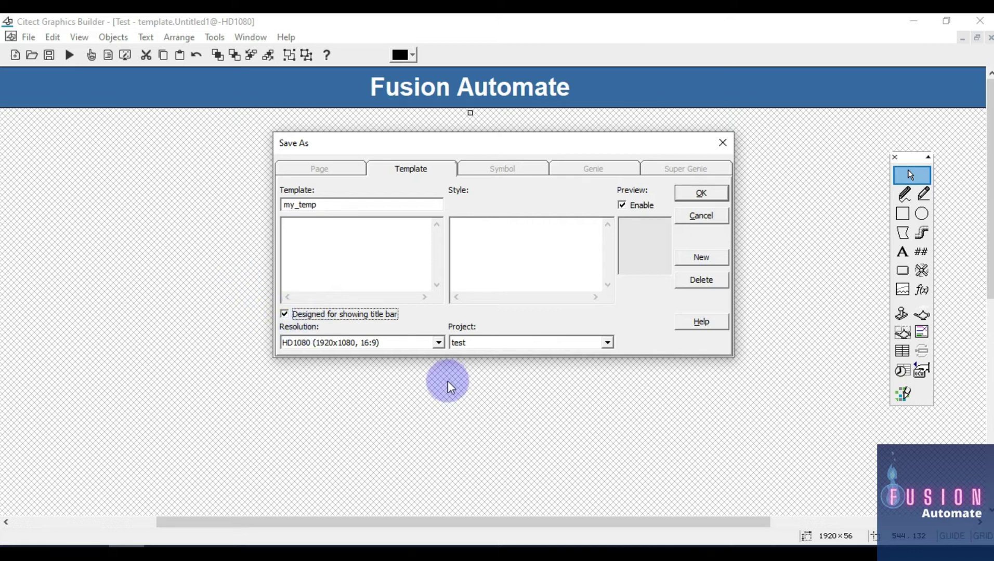
pyautogui.click(714, 193)
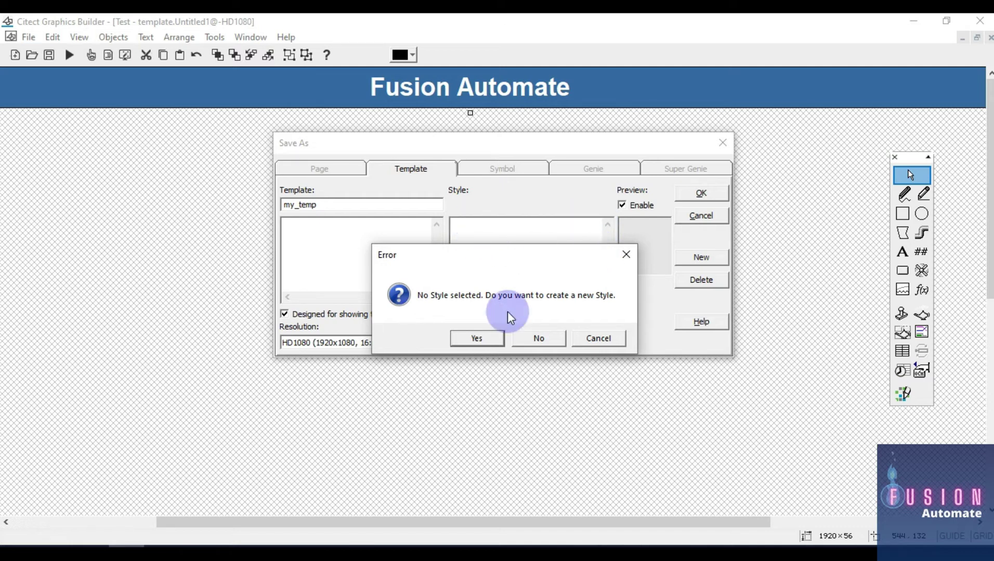
# Create the new style temp_lib and save my_temp under it in project test
pyautogui.click(485, 340)
pyautogui.moveTo(470, 216); pyautogui.dragTo(585, 302)
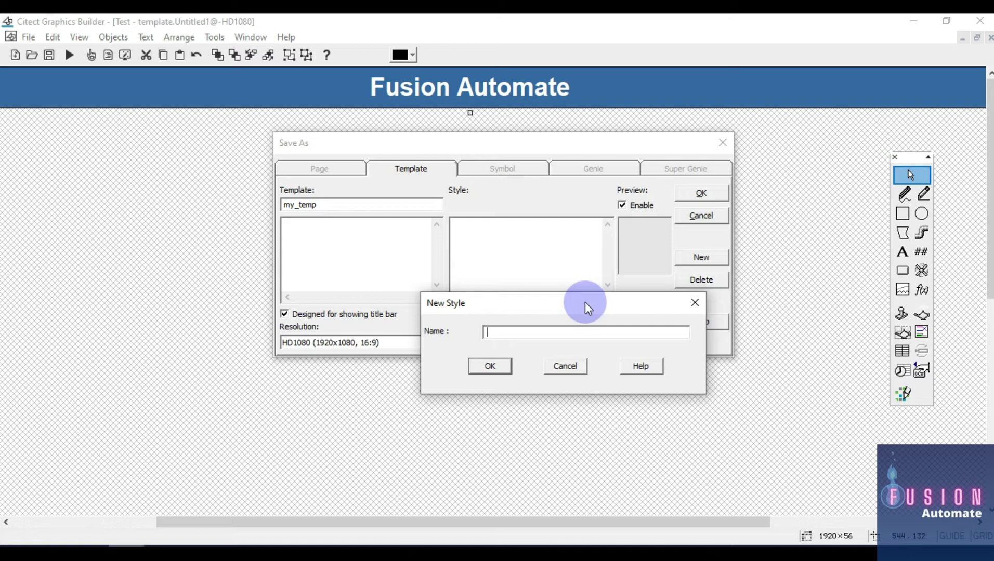
pyautogui.write('temp_lib')
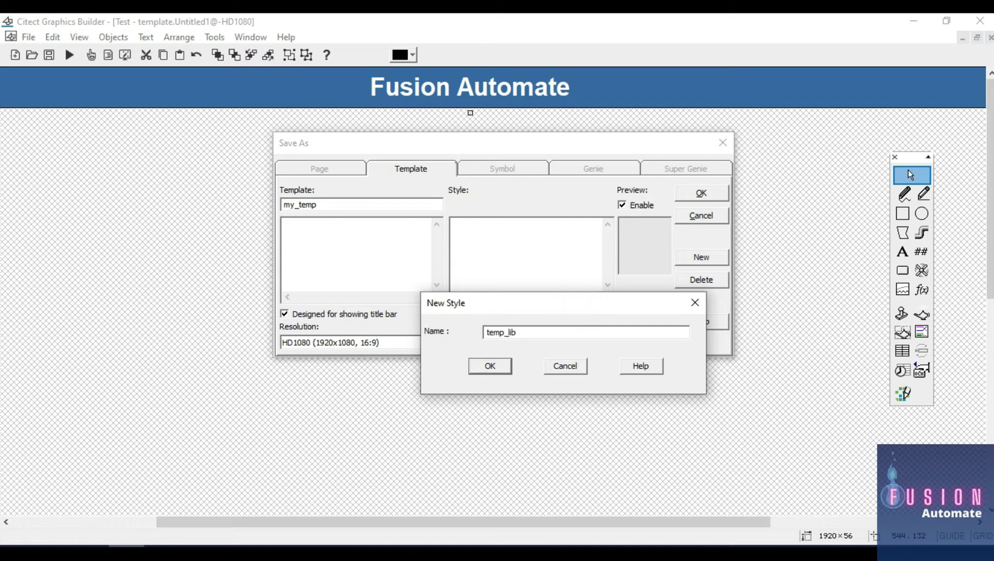
pyautogui.click(496, 366)
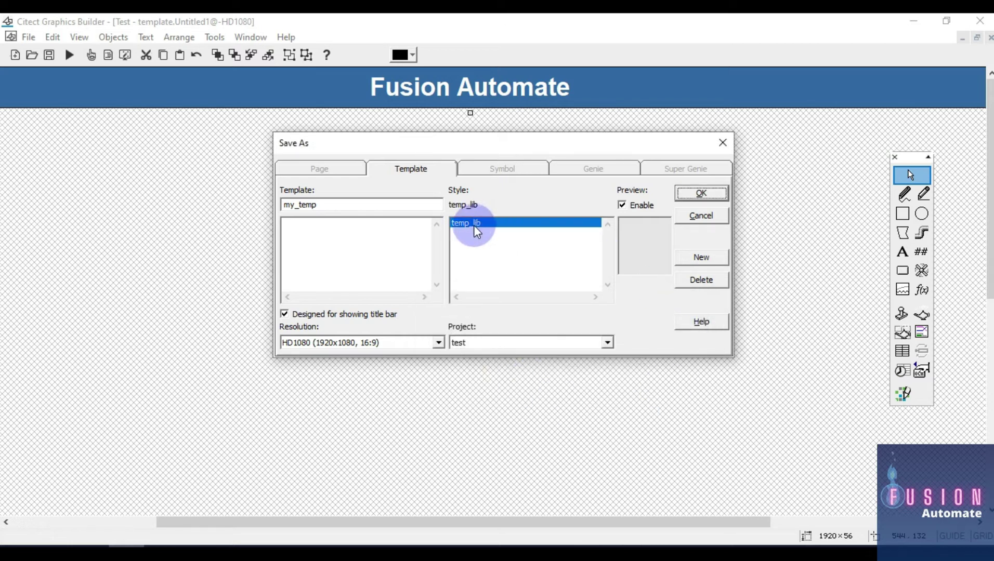
pyautogui.moveTo(312, 205); pyautogui.dragTo(262, 206)
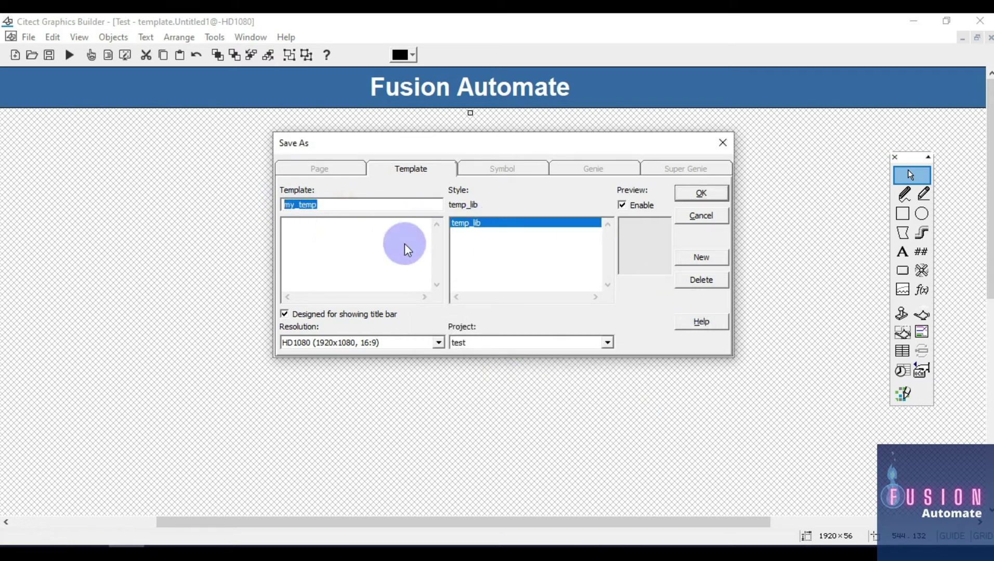
pyautogui.click(516, 343)
pyautogui.click(516, 343)
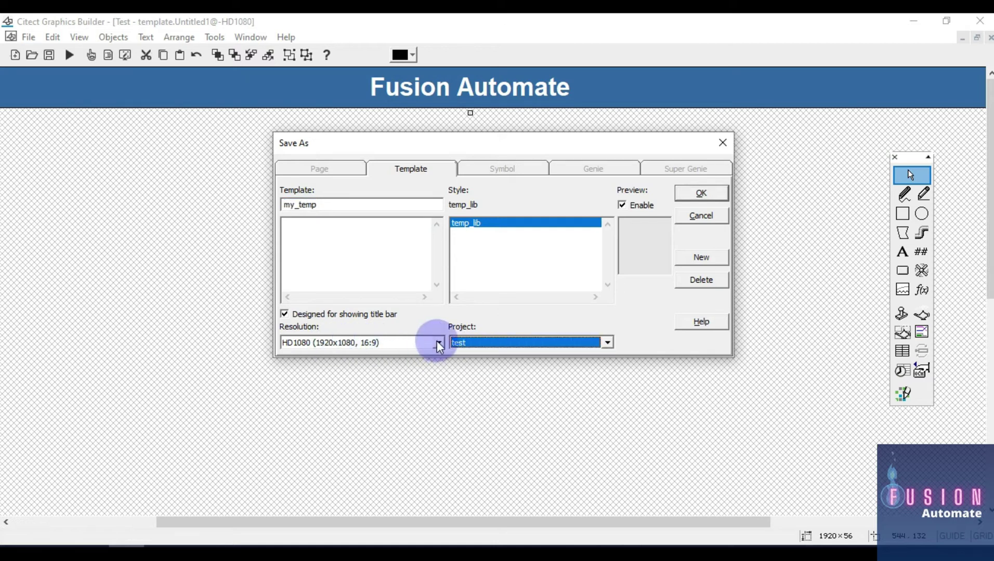
pyautogui.click(700, 198)
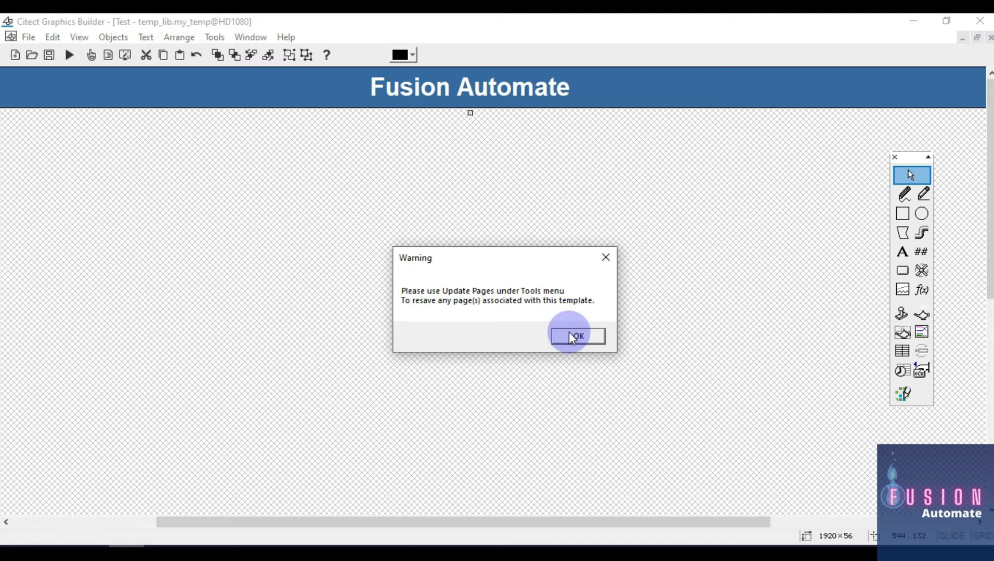
# Dismiss the page-update warning and bring up the New dialog
pyautogui.click(576, 337)
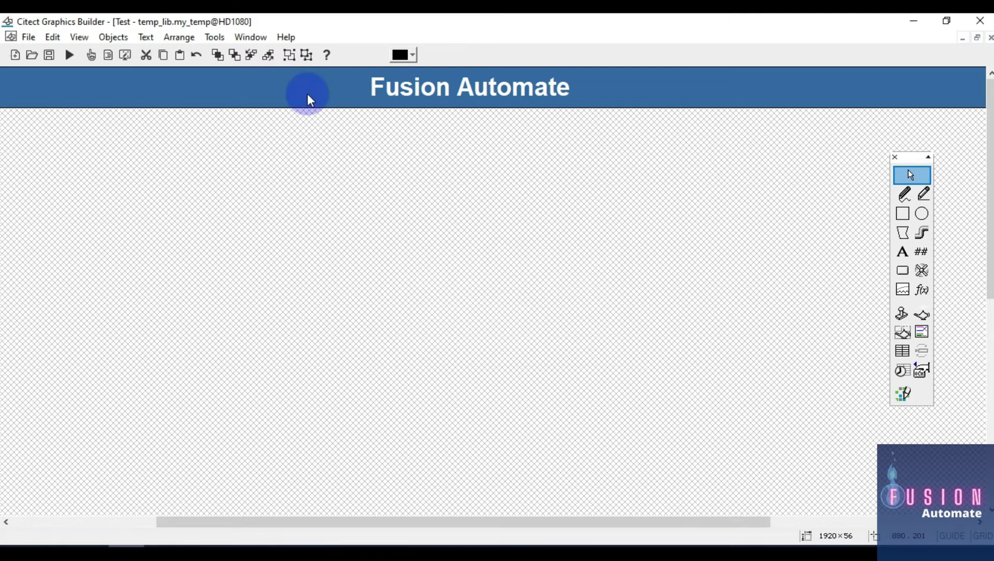
pyautogui.click(215, 38)
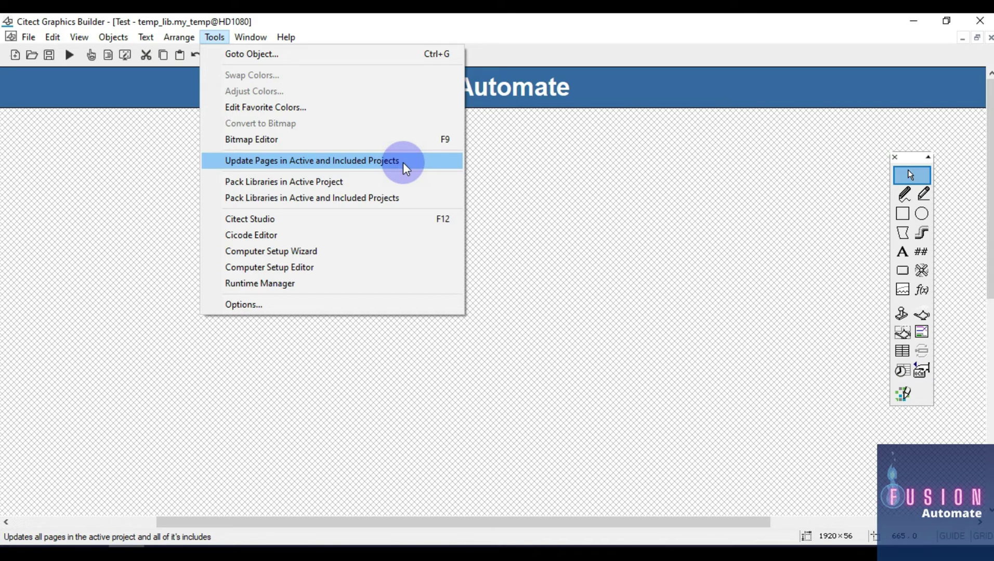
pyautogui.click(498, 178)
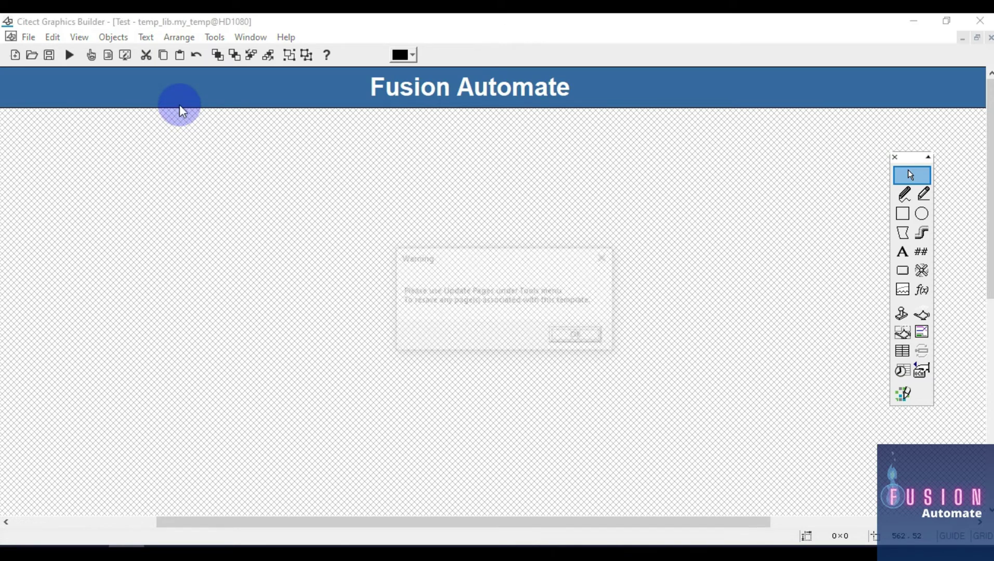
pyautogui.click(586, 336)
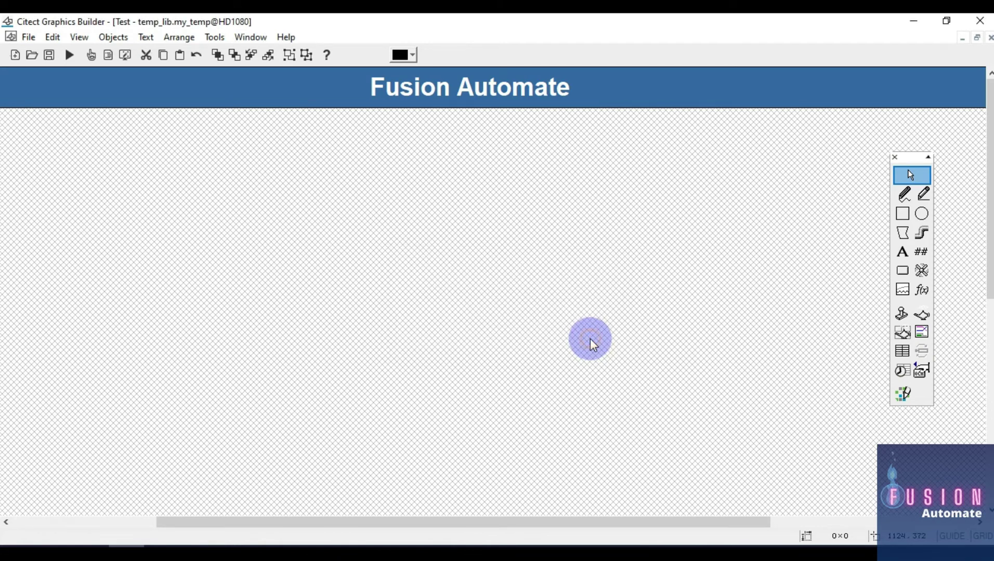
pyautogui.click(20, 59)
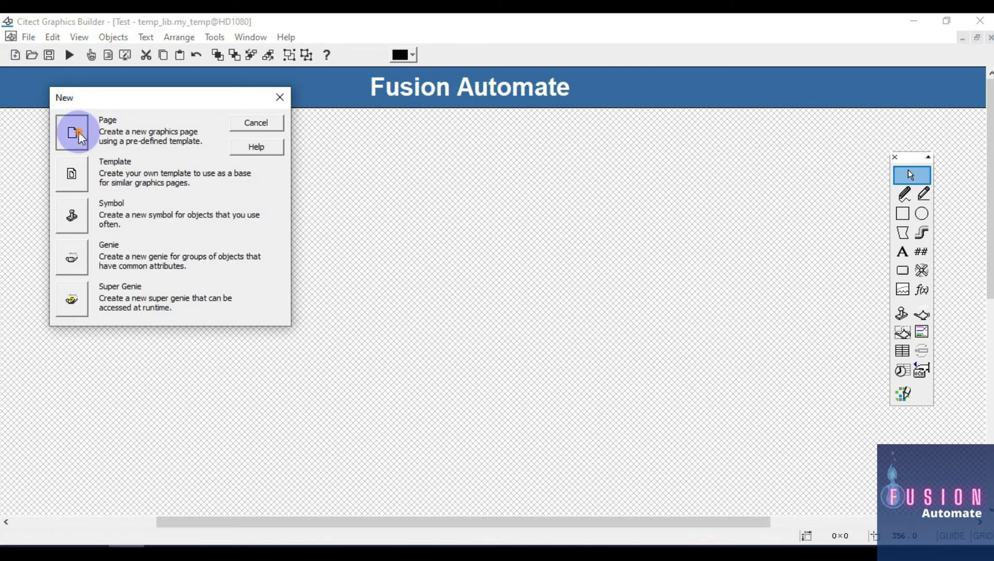
# Create a new graphics page from the blank template at HD1080 resolution
pyautogui.click(81, 138)
pyautogui.click(182, 232)
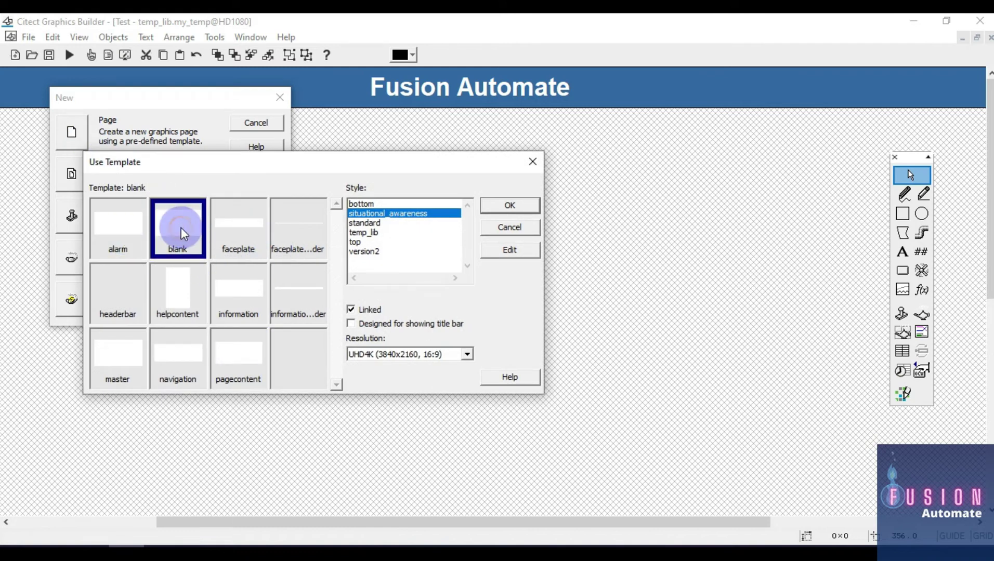
pyautogui.click(466, 354)
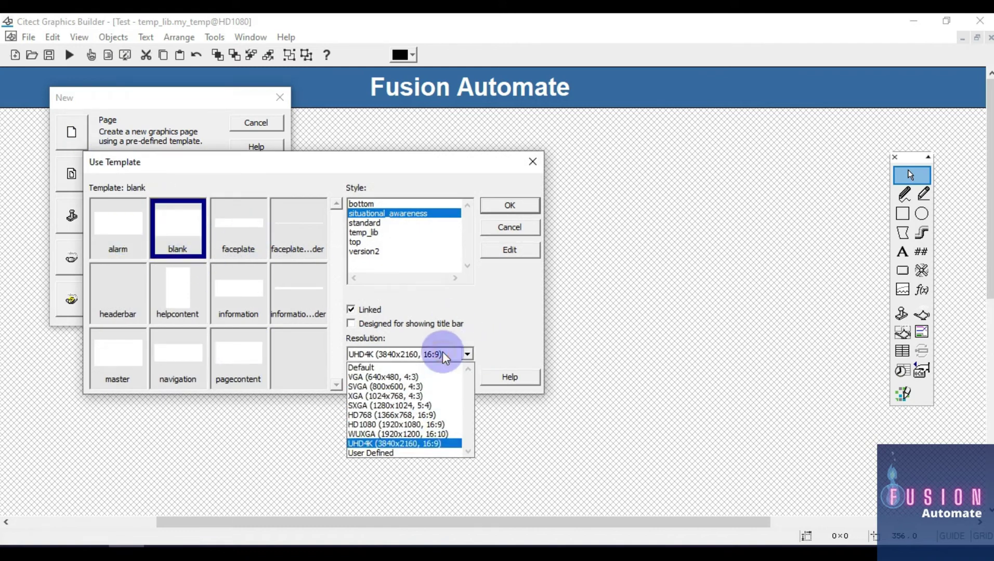
pyautogui.click(440, 425)
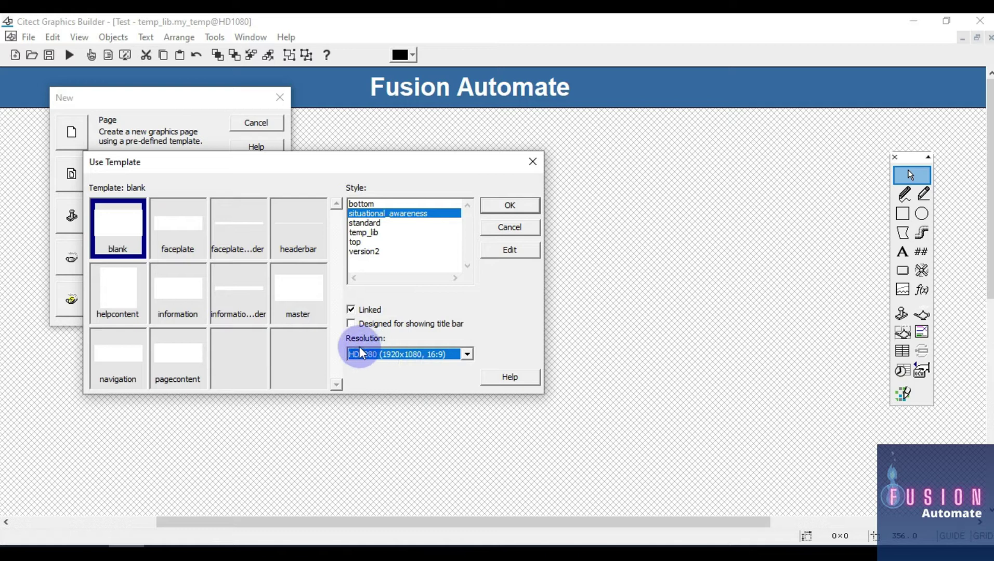
pyautogui.click(519, 205)
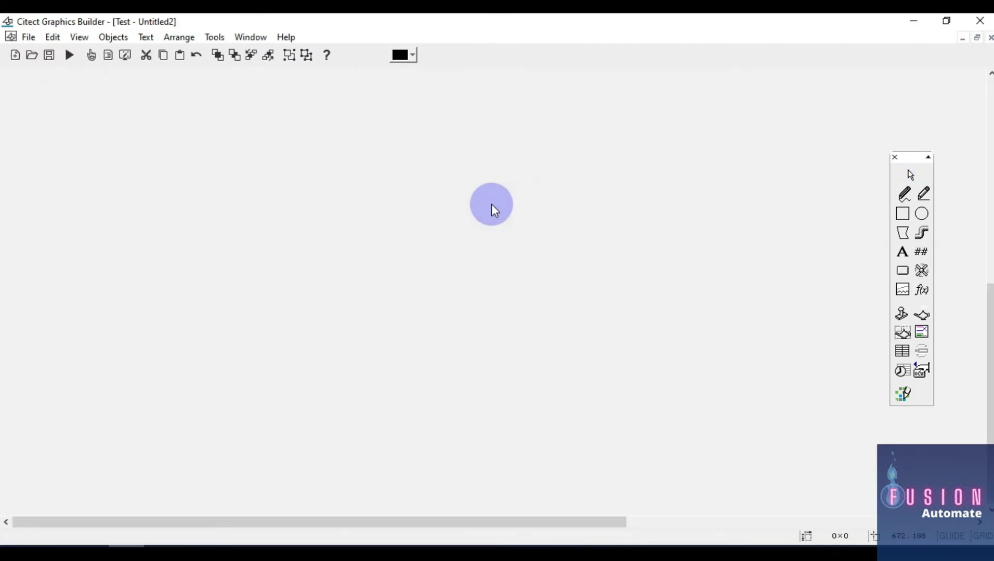
# Save the new page as Page_1 in project test
pyautogui.moveTo(495, 524); pyautogui.dragTo(915, 523)
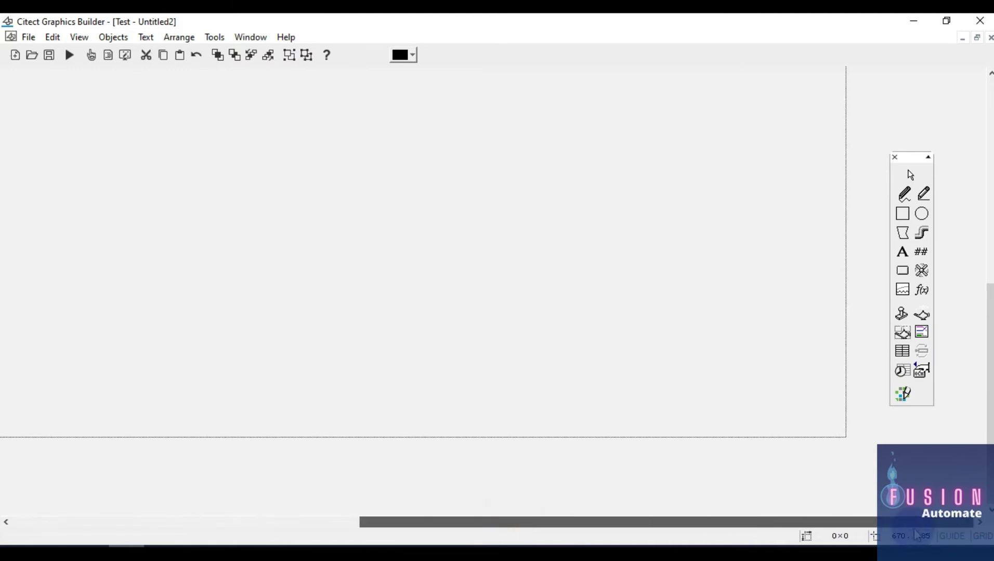
pyautogui.scroll(3, 743, 316)
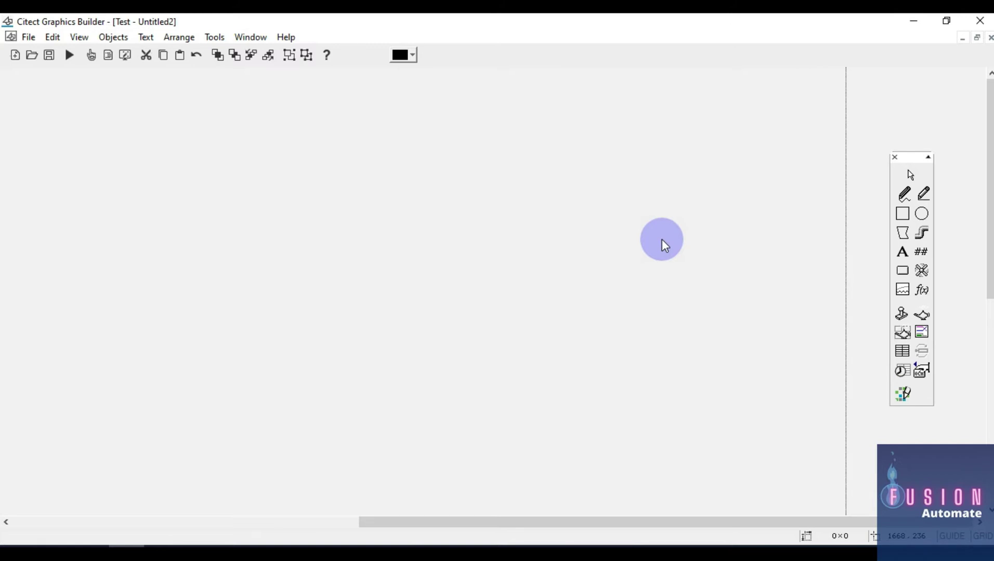
pyautogui.write('Page_1')
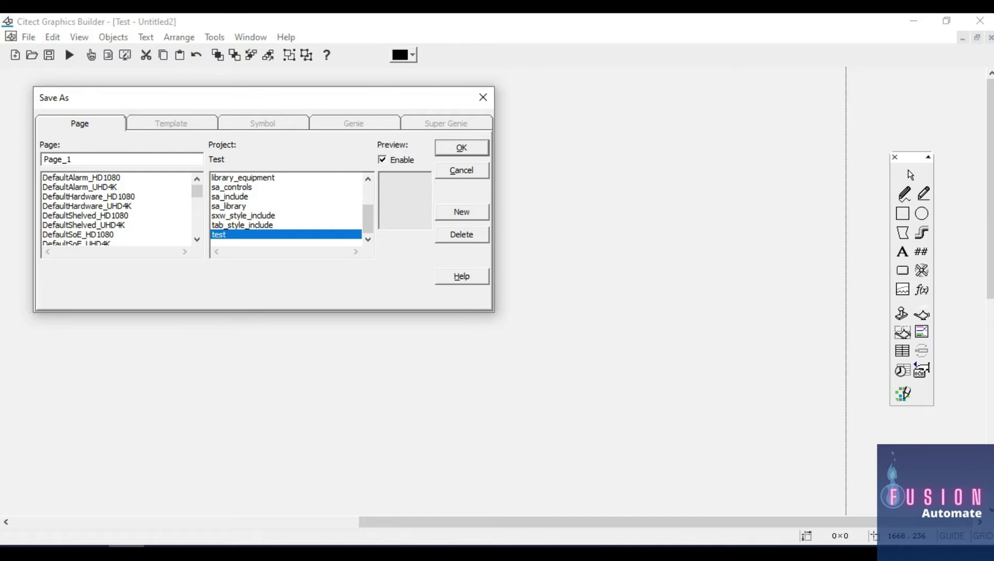
pyautogui.press('Return')
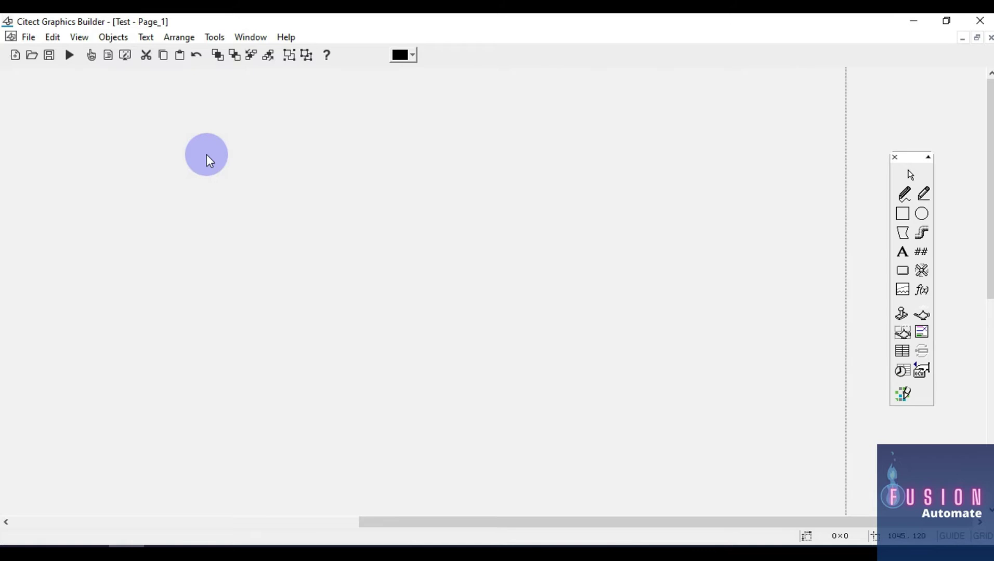
# Set Page_1's appearance to style temp_lib, HD1080, title bar shown, template my_temp
pyautogui.rightClick(206, 156)
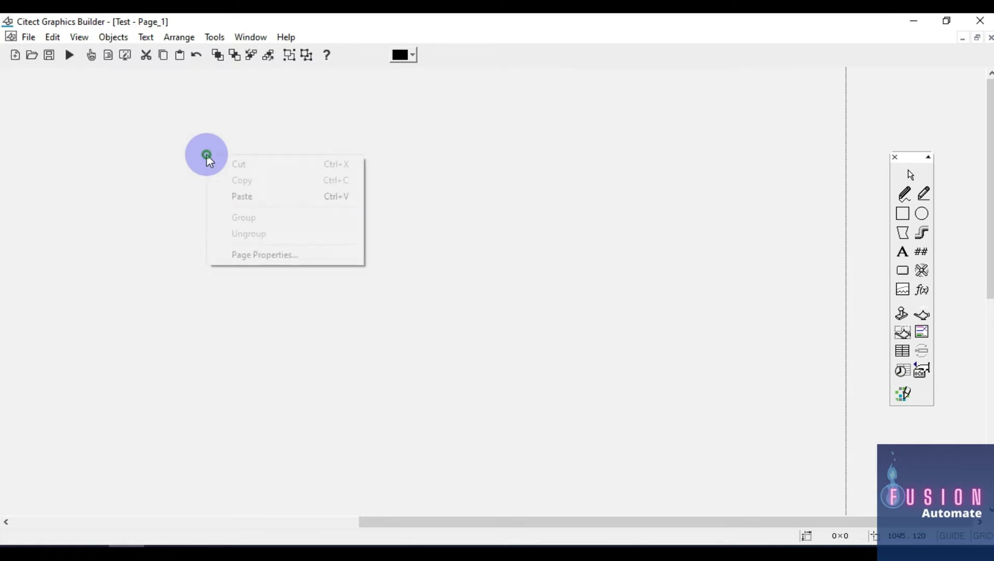
pyautogui.click(308, 256)
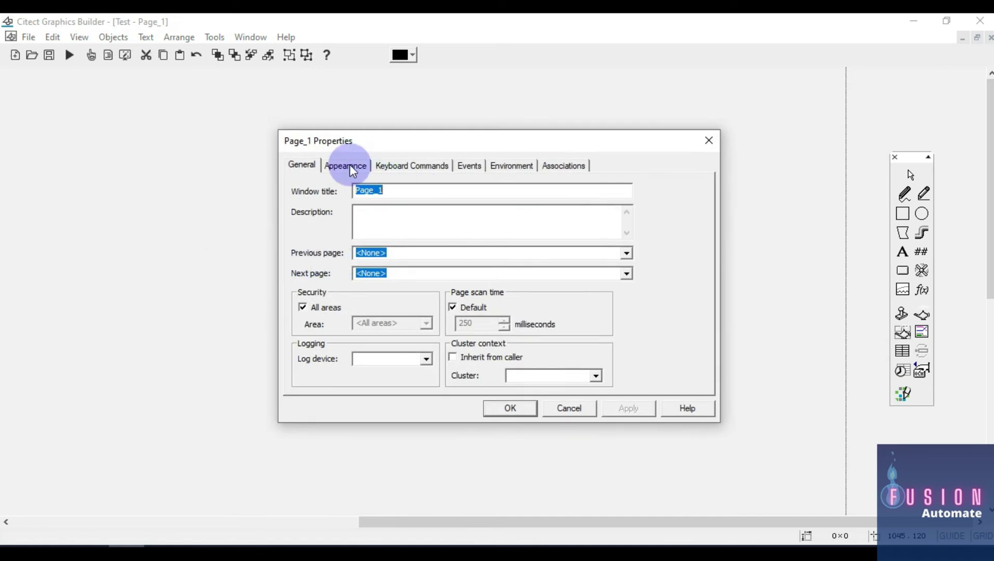
pyautogui.click(349, 165)
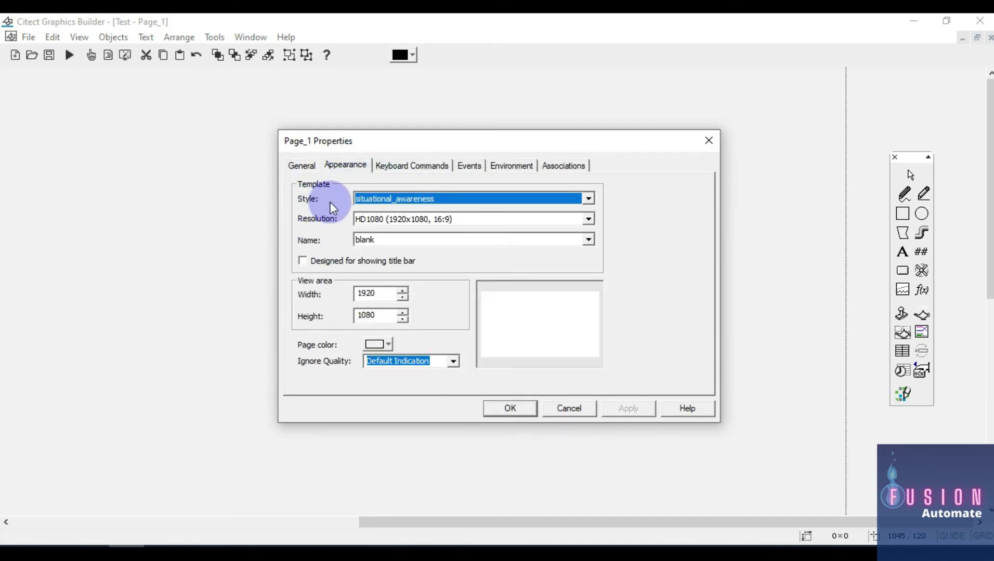
pyautogui.click(502, 199)
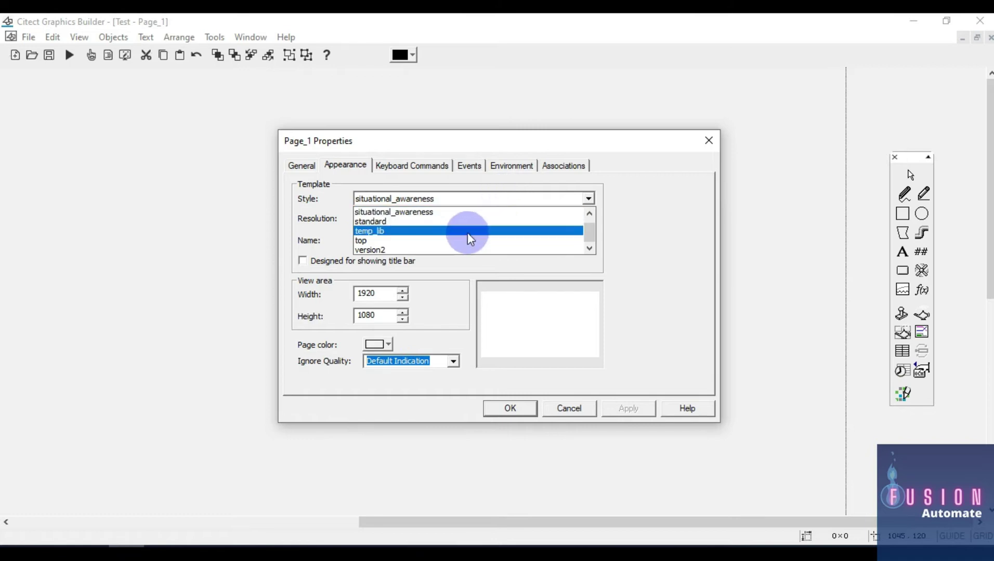
pyautogui.click(369, 230)
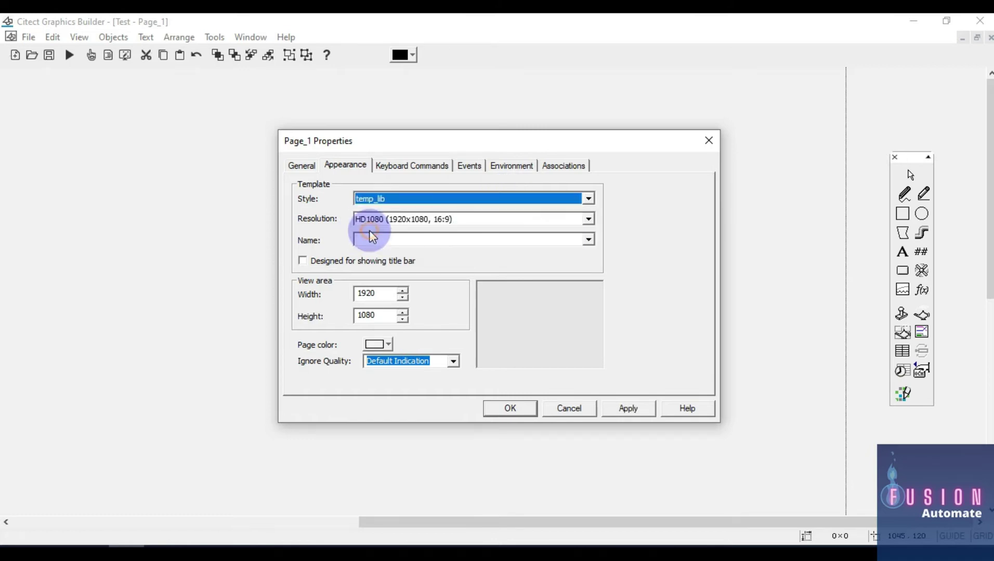
pyautogui.click(457, 219)
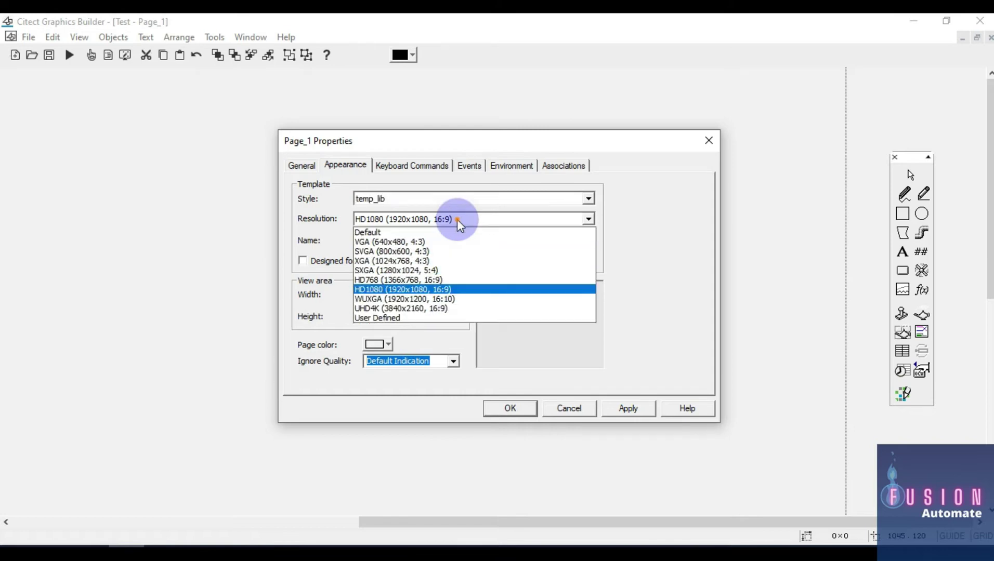
pyautogui.click(456, 220)
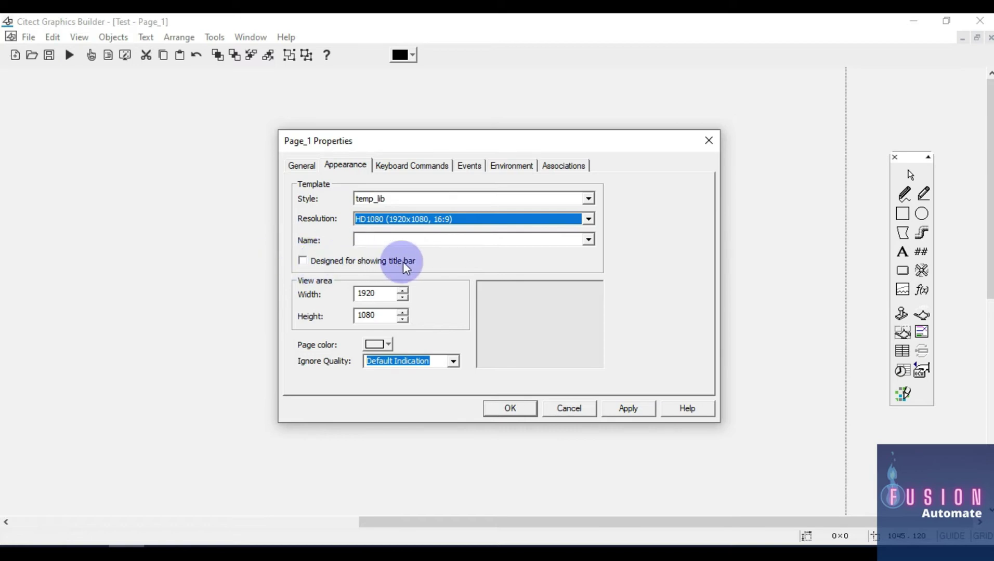
pyautogui.click(354, 259)
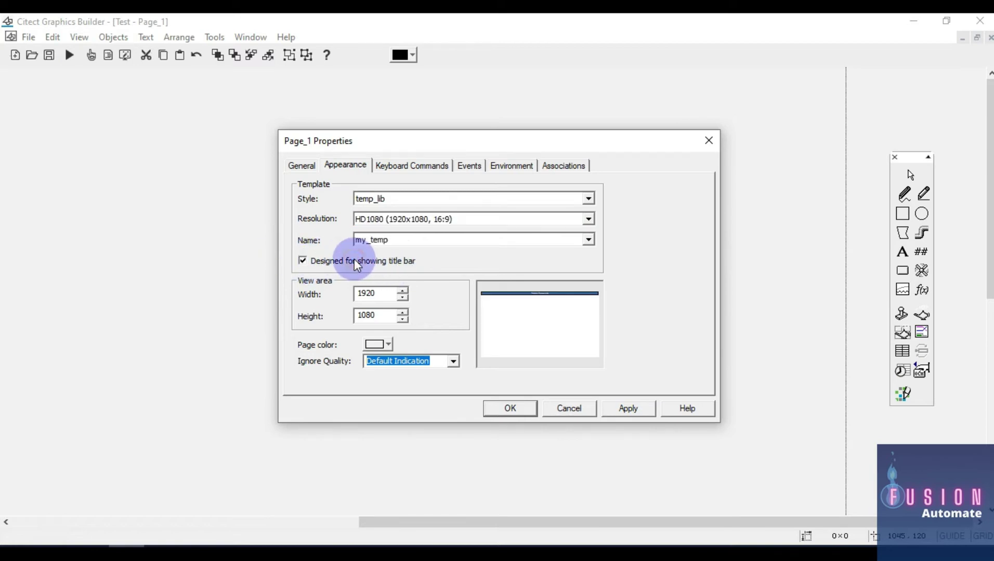
pyautogui.click(407, 241)
pyautogui.click(407, 241)
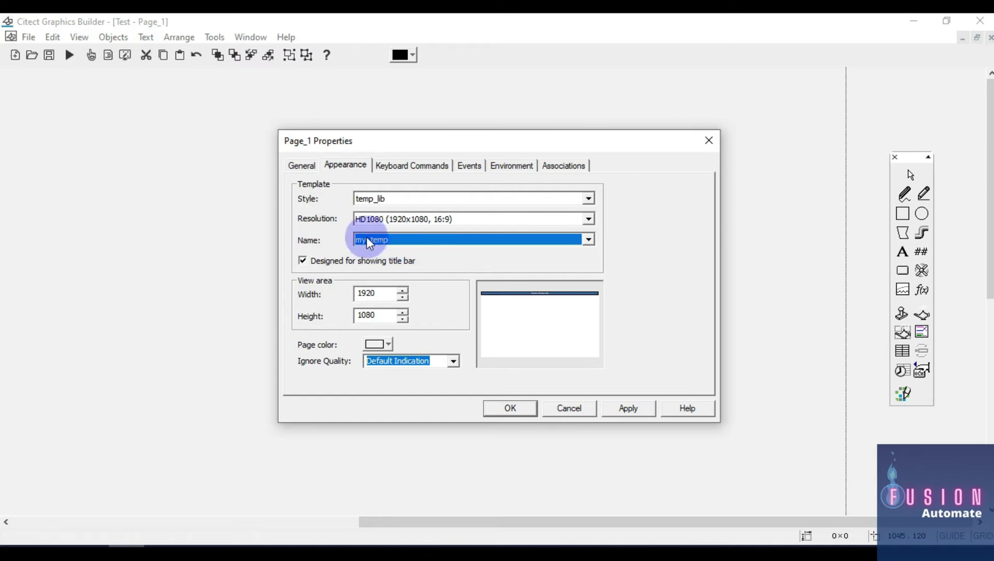
pyautogui.click(511, 408)
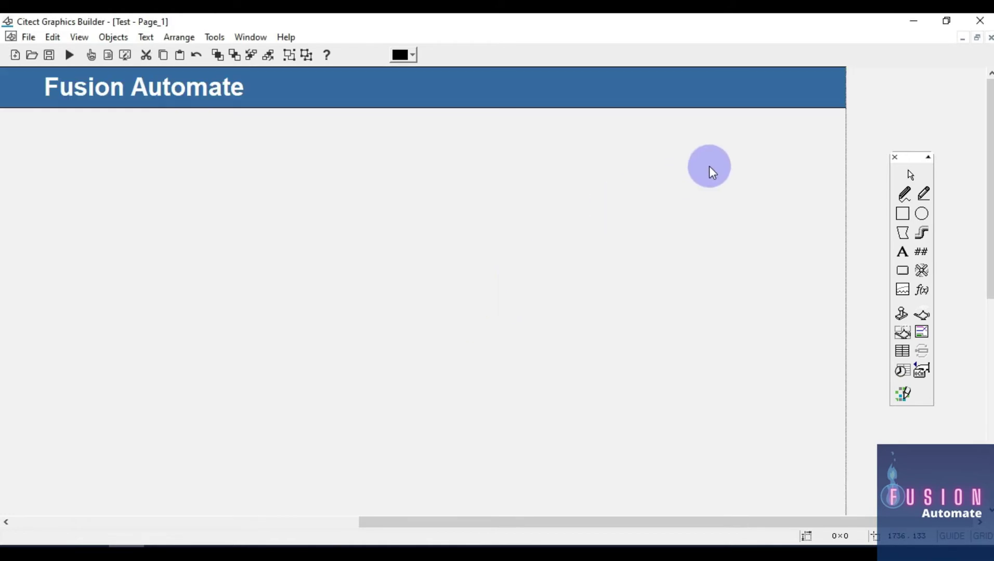
# Select Page_1's title bar element, then bring Citect Studio to the front
pyautogui.moveTo(681, 523); pyautogui.dragTo(237, 524)
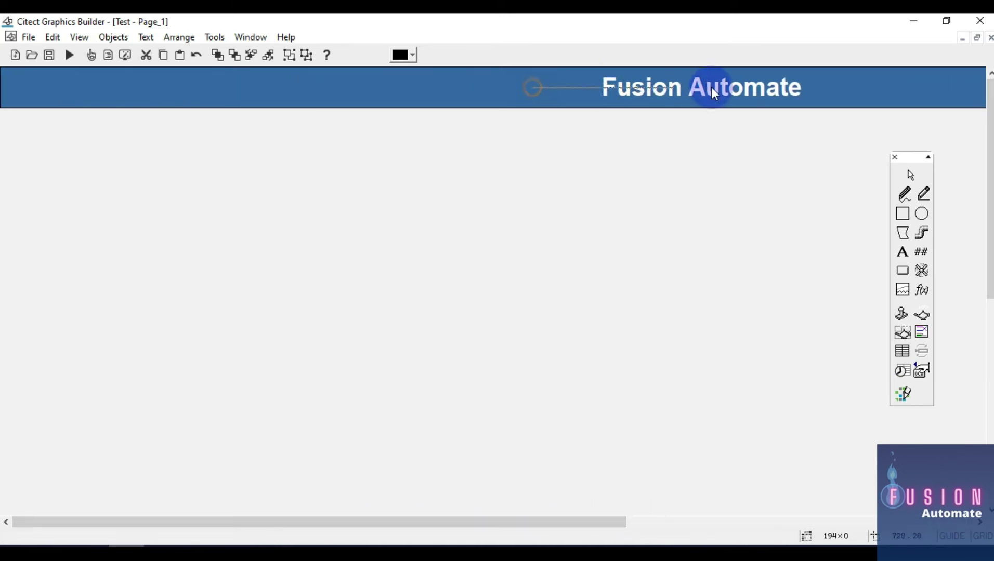
pyautogui.click(828, 108)
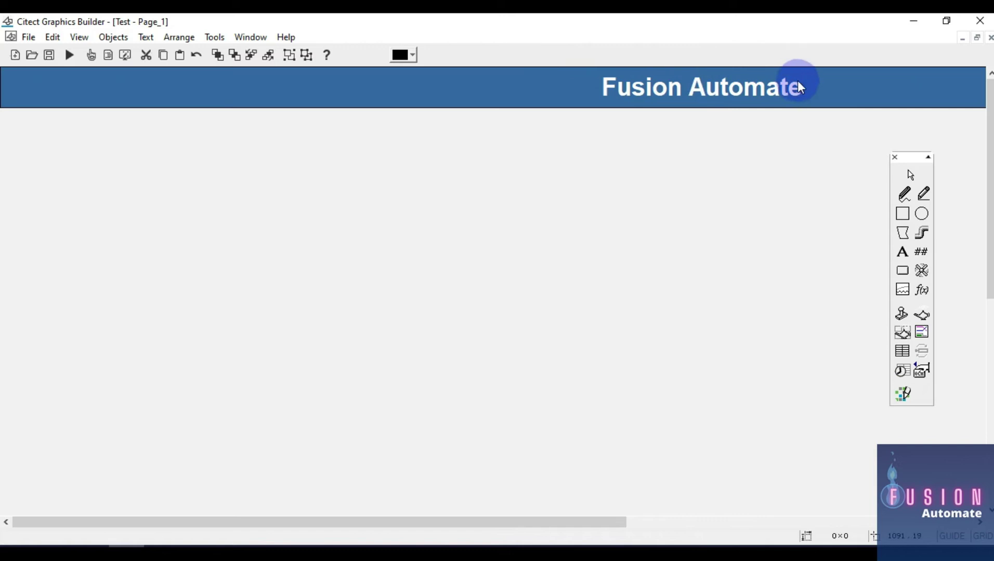
pyautogui.moveTo(825, 124); pyautogui.dragTo(590, 55)
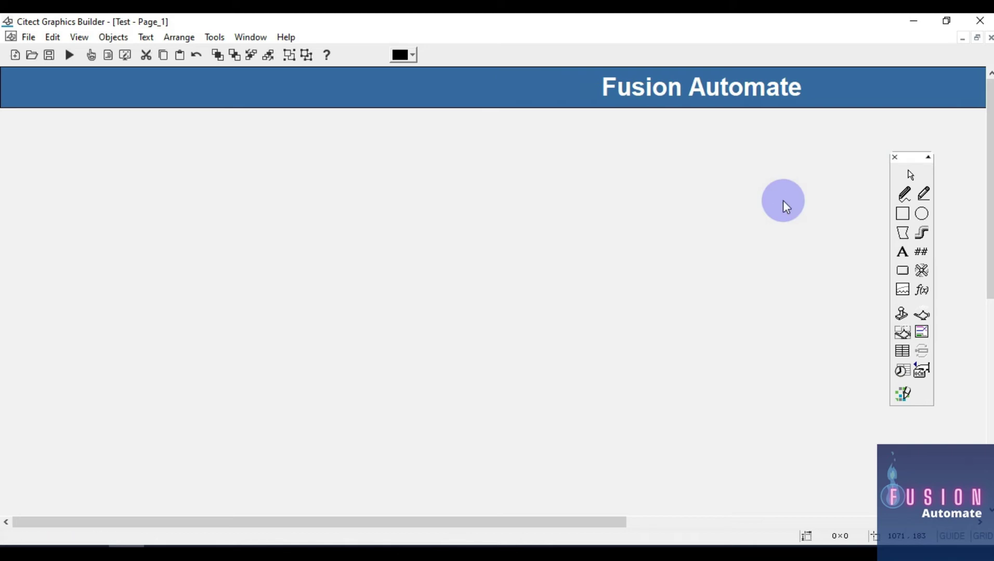
pyautogui.click(126, 545)
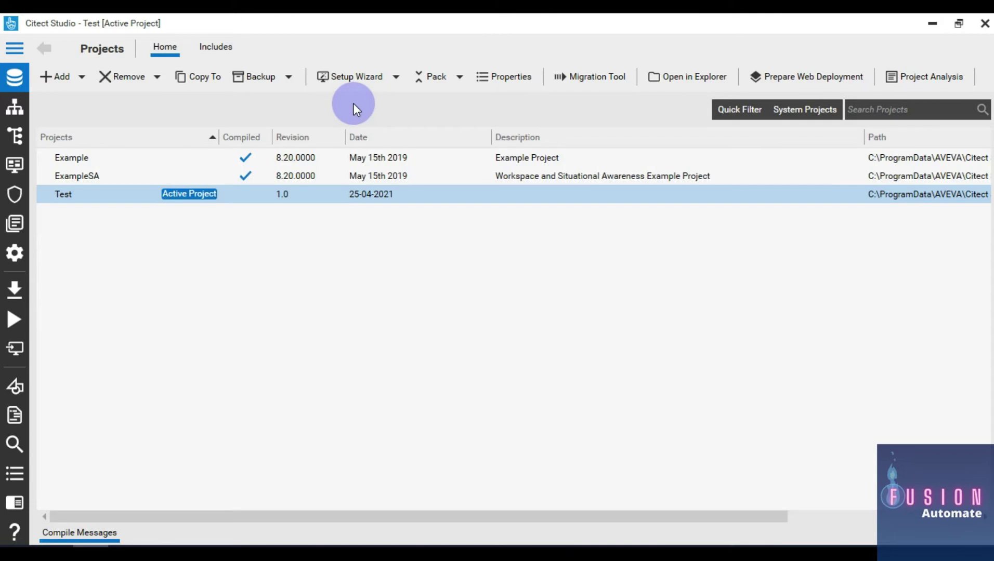
# Launch the Computer Setup Wizard and advance to the screen setup page
pyautogui.click(347, 78)
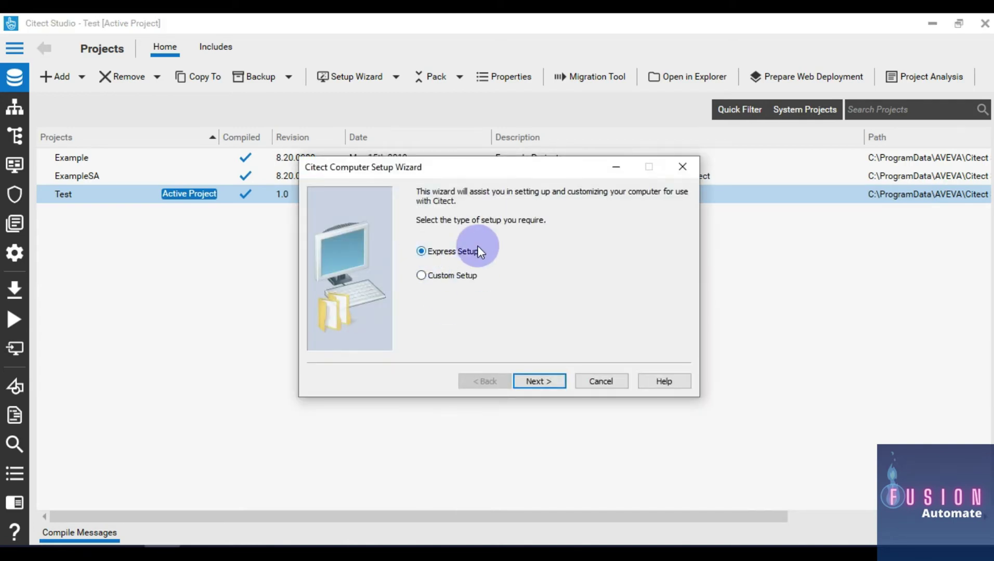
pyautogui.click(552, 382)
pyautogui.click(555, 379)
pyautogui.click(555, 379)
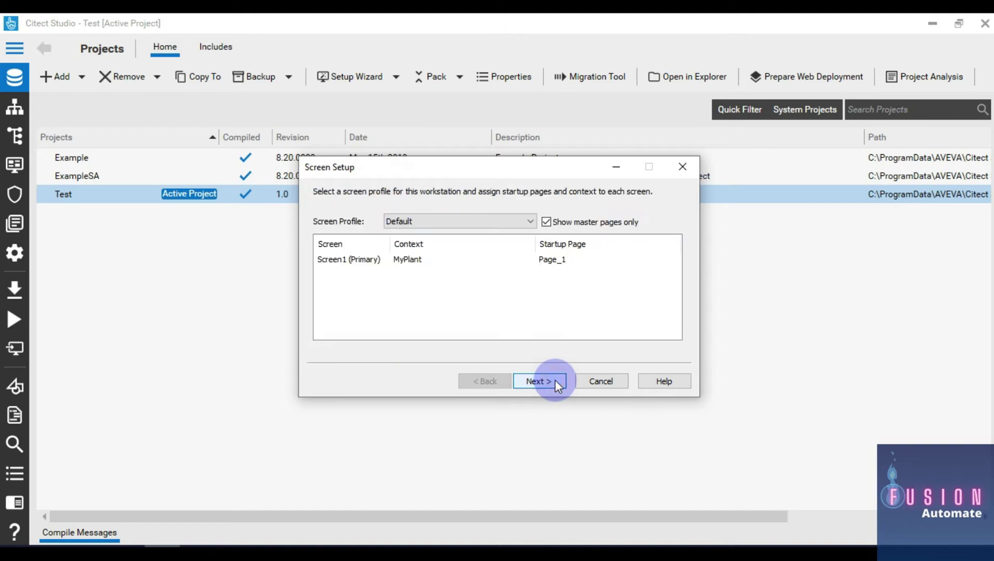
# List all pages and set Page_1 as the startup page
pyautogui.click(574, 222)
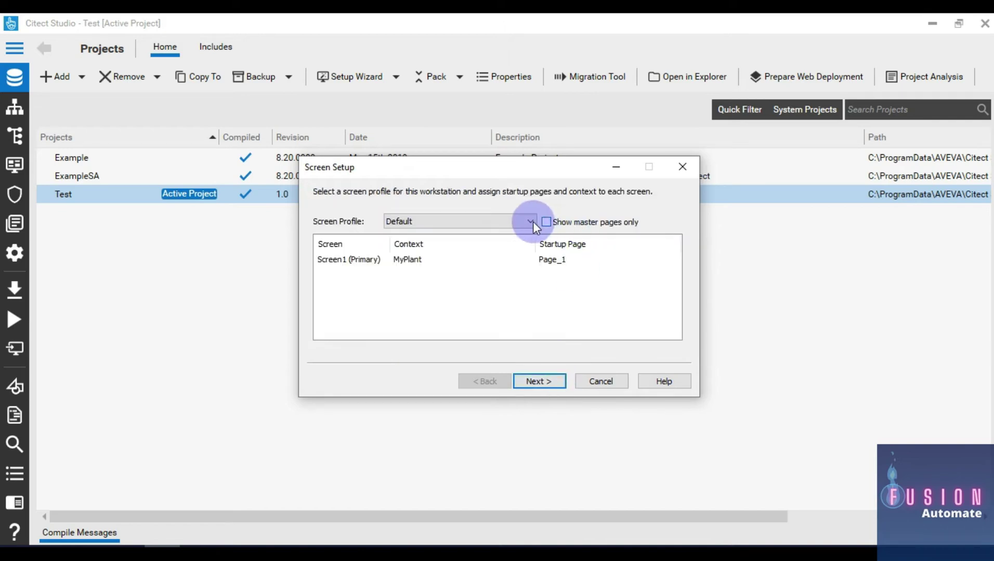
pyautogui.click(606, 259)
pyautogui.click(607, 259)
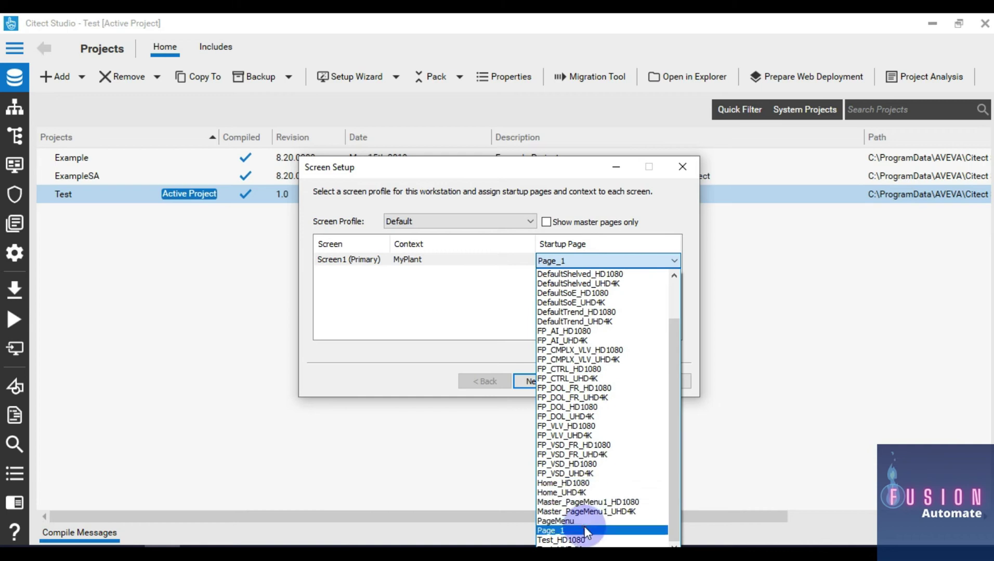
pyautogui.click(585, 530)
# Continue past role and network setup and confirm the server password
pyautogui.click(541, 382)
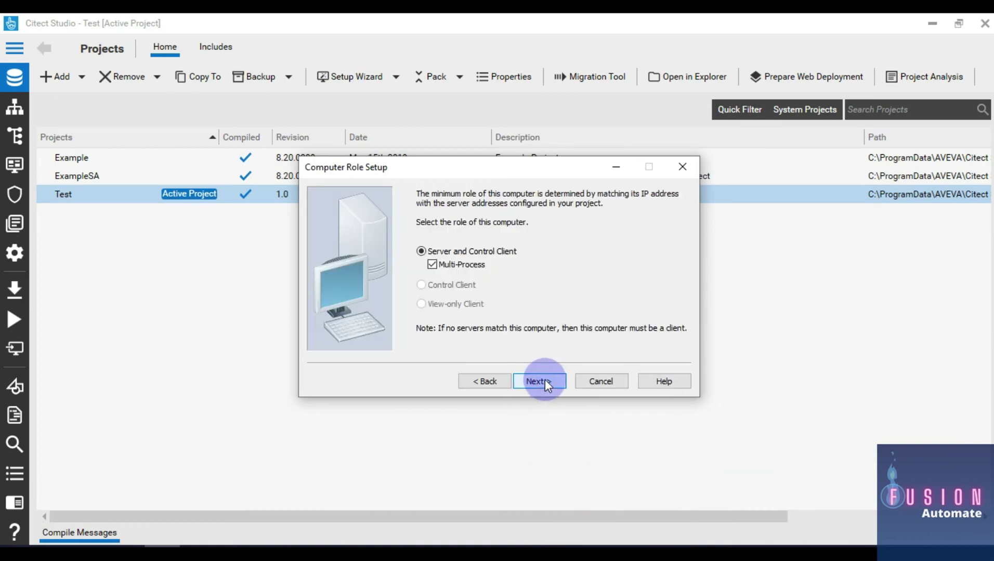
pyautogui.click(546, 381)
pyautogui.click(547, 379)
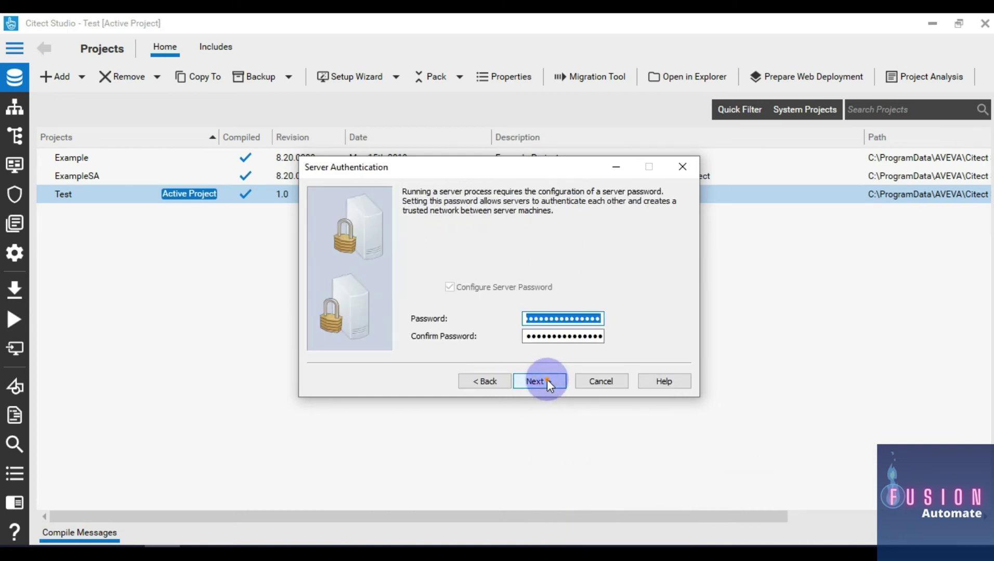
pyautogui.click(547, 379)
# Finish computer setup, then pack and compile the Test project, confirming the compile
pyautogui.click(546, 380)
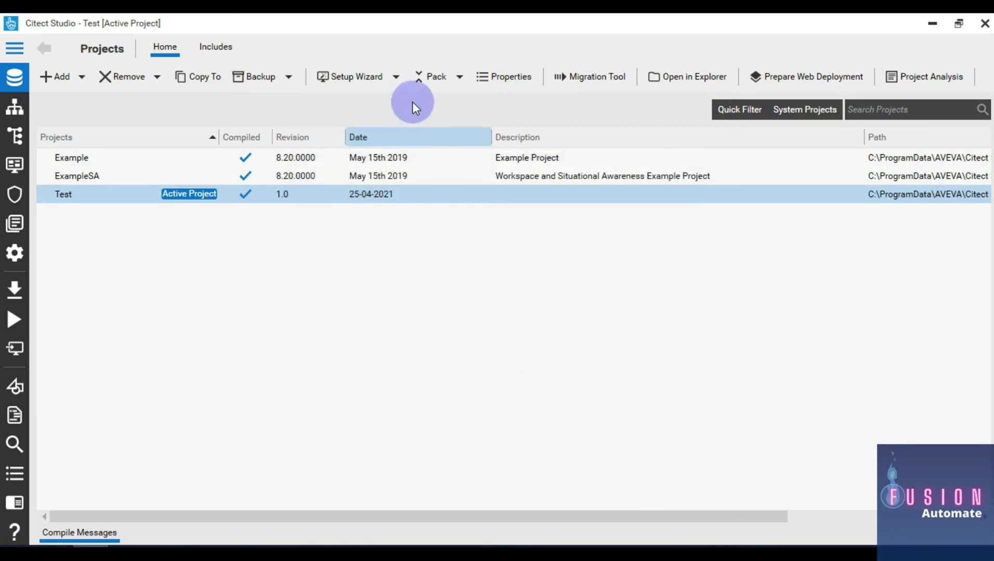
pyautogui.click(432, 77)
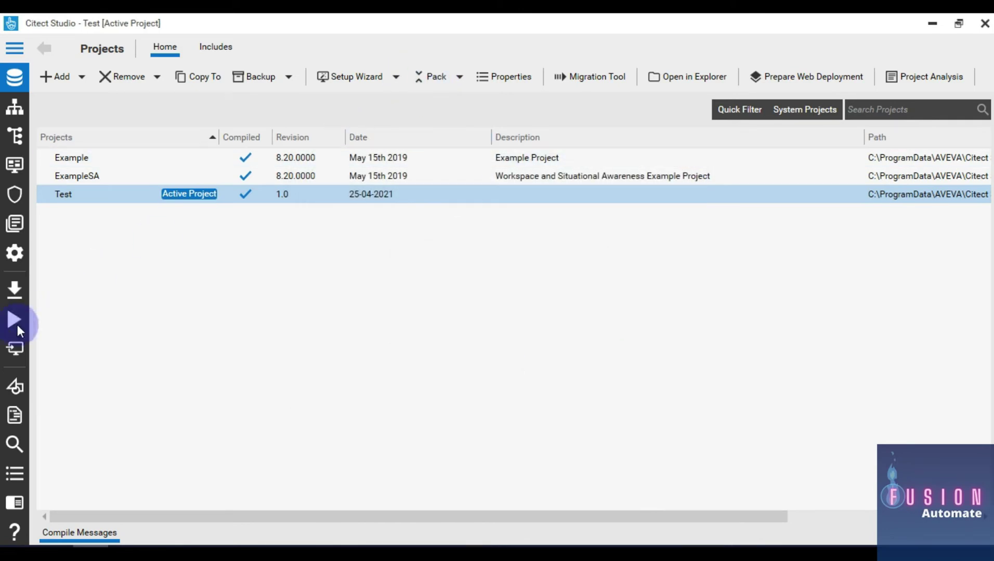
pyautogui.click(24, 295)
pyautogui.click(473, 335)
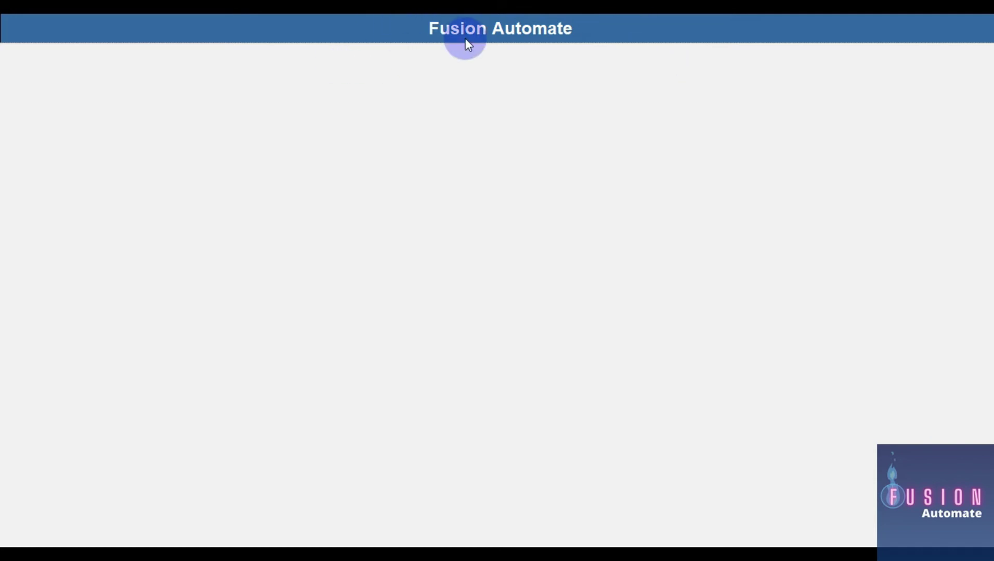
# Close the running Citect SCADA Runtime window
pyautogui.press('super')
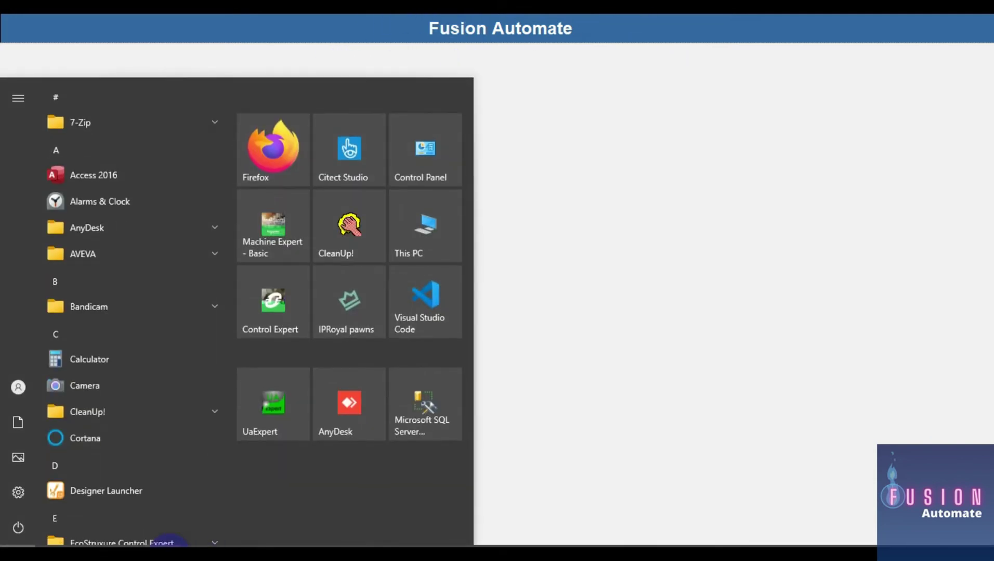
pyautogui.rightClick(167, 543)
pyautogui.click(176, 527)
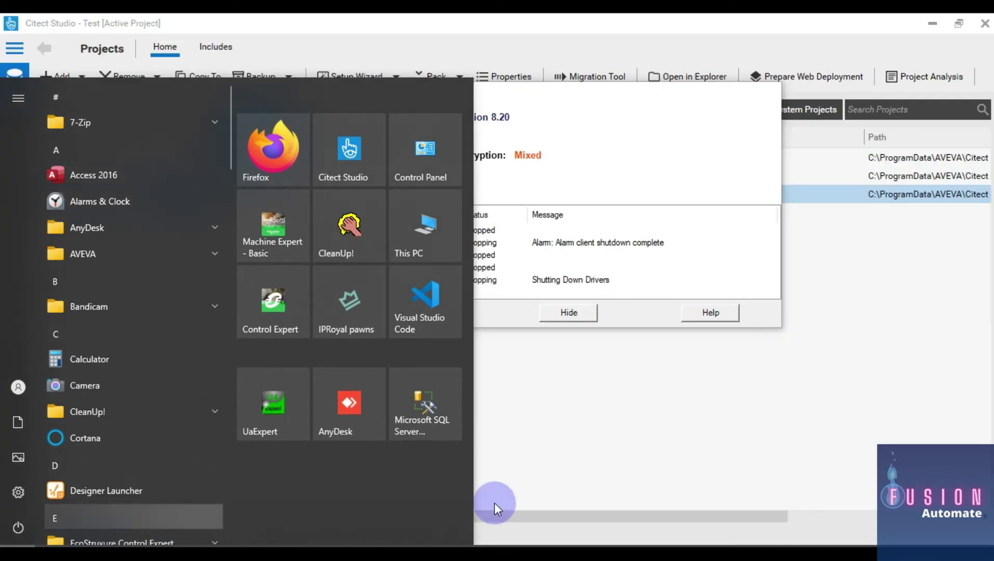
# Launch Graphics Builder and open the my_temp template from the Template tab
pyautogui.click(623, 244)
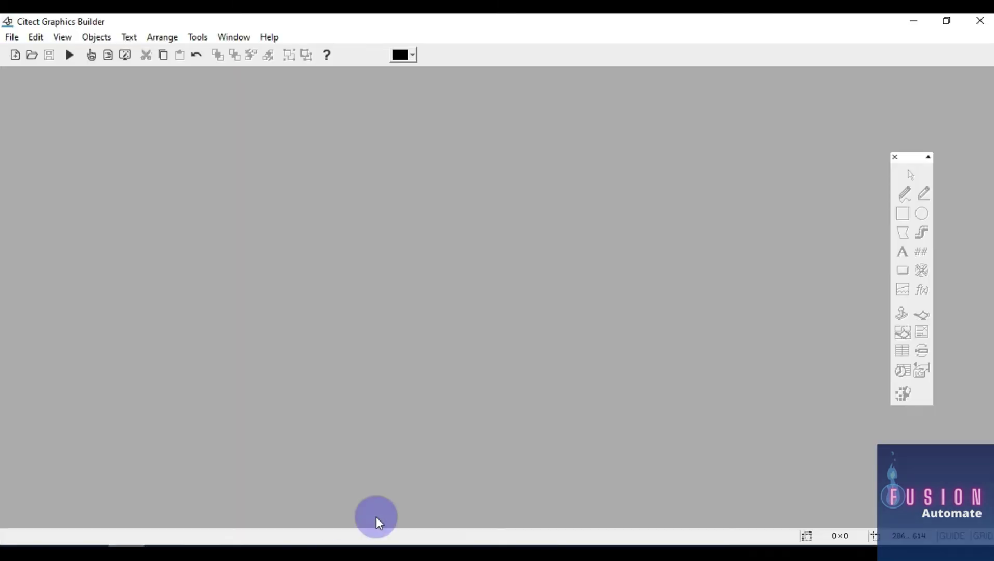
pyautogui.click(31, 55)
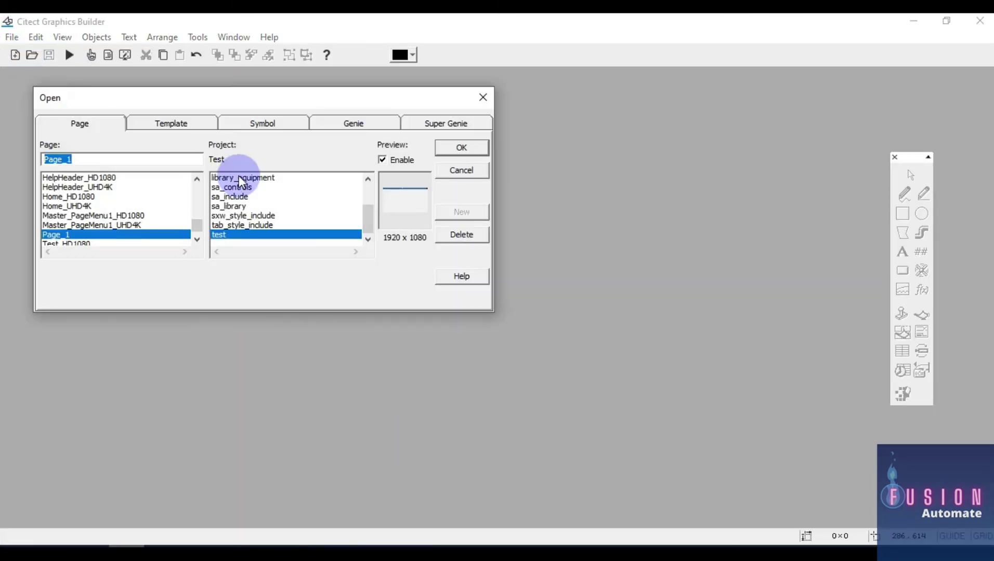
pyautogui.click(197, 127)
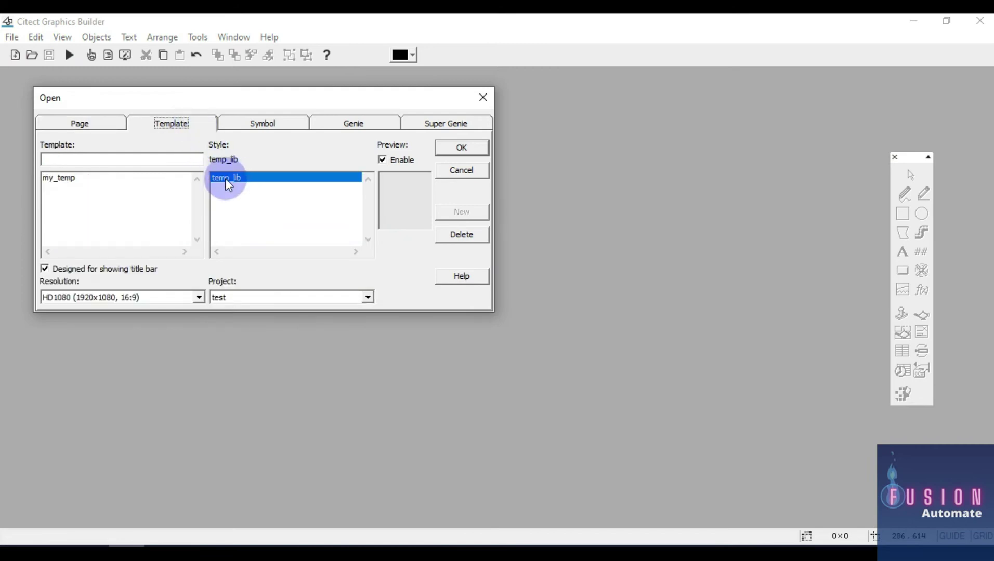
pyautogui.click(81, 179)
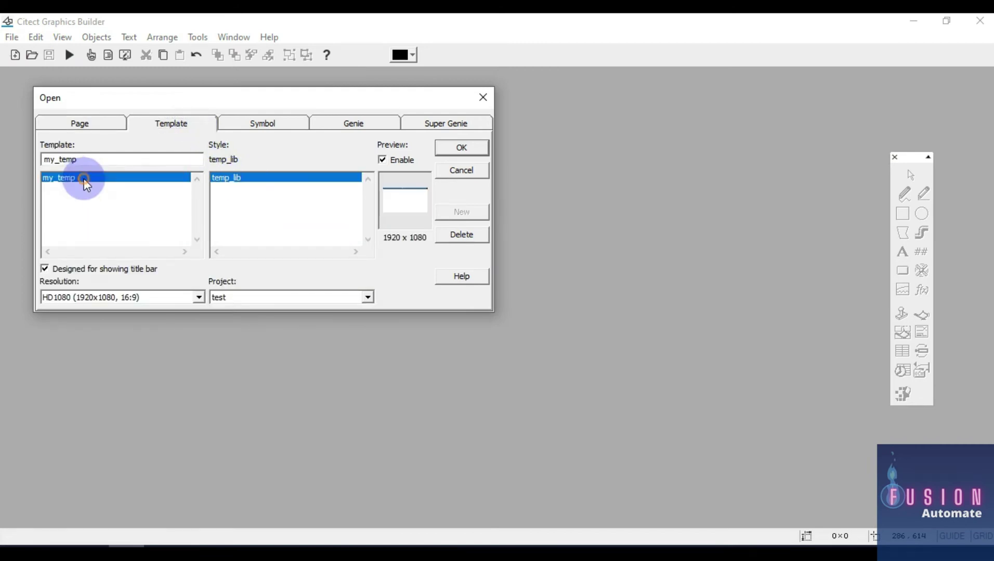
pyautogui.doubleClick(109, 180)
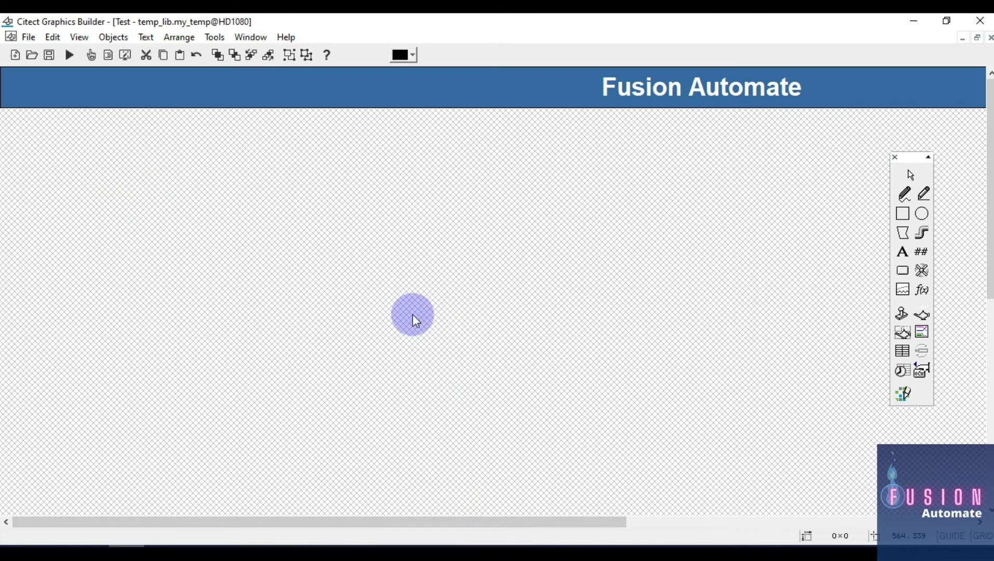
# Place a Number (##) display at the banner's left end
pyautogui.click(903, 253)
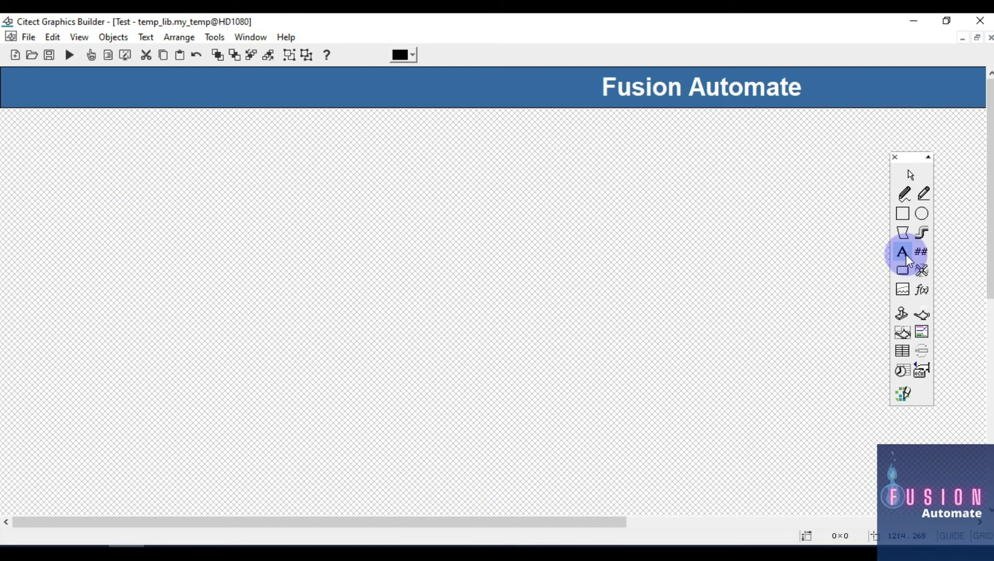
pyautogui.click(921, 254)
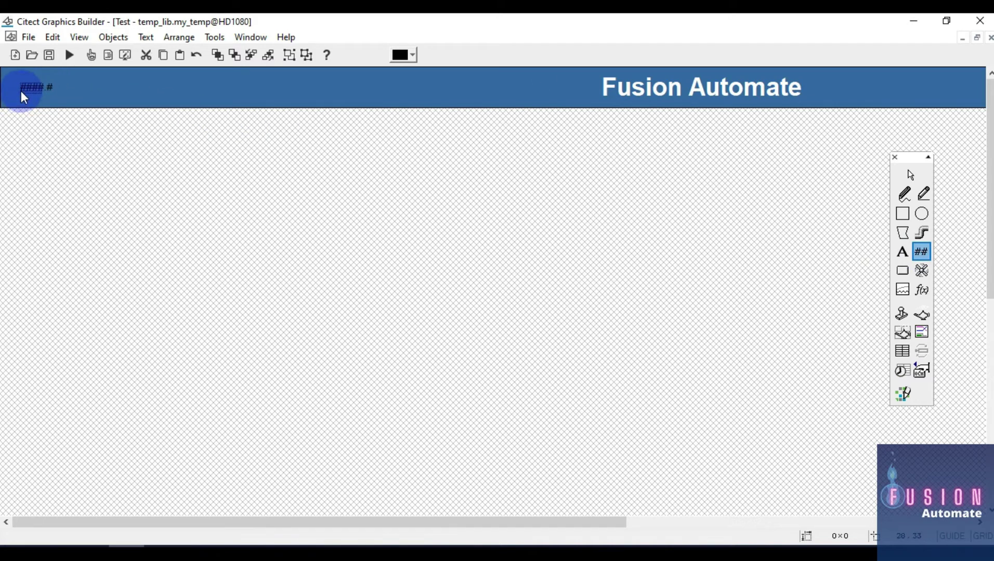
pyautogui.click(20, 91)
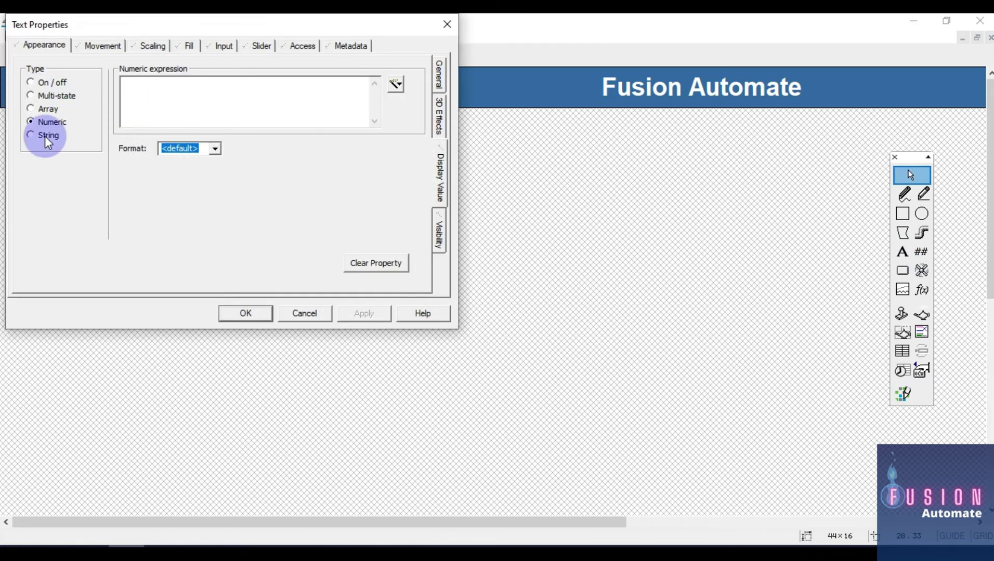
# Set the display type to String with Date() as the expression
pyautogui.click(44, 138)
pyautogui.click(221, 91)
pyautogui.write('Date(')
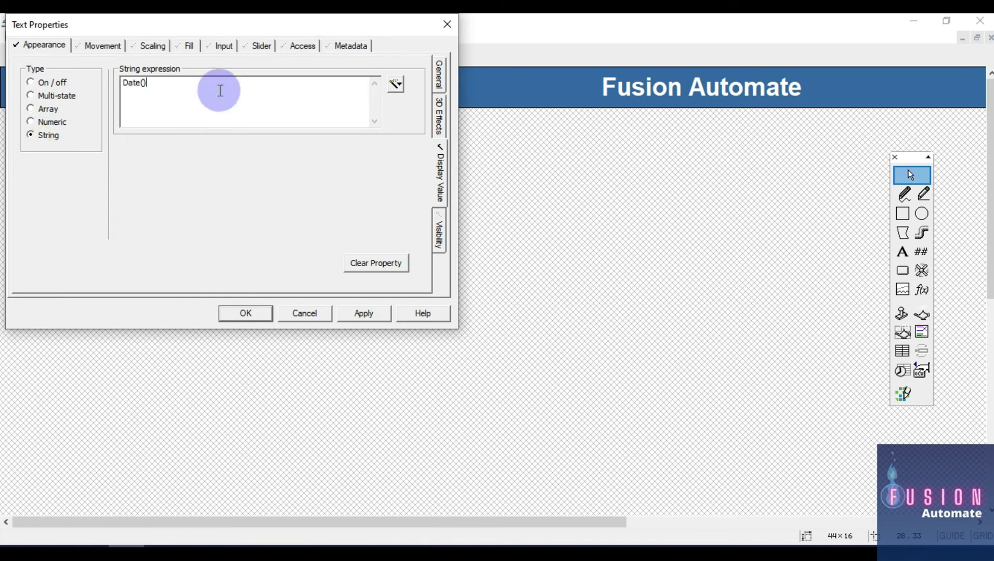
pyautogui.moveTo(171, 88); pyautogui.dragTo(106, 80)
pyautogui.click(171, 85)
pyautogui.click(182, 94)
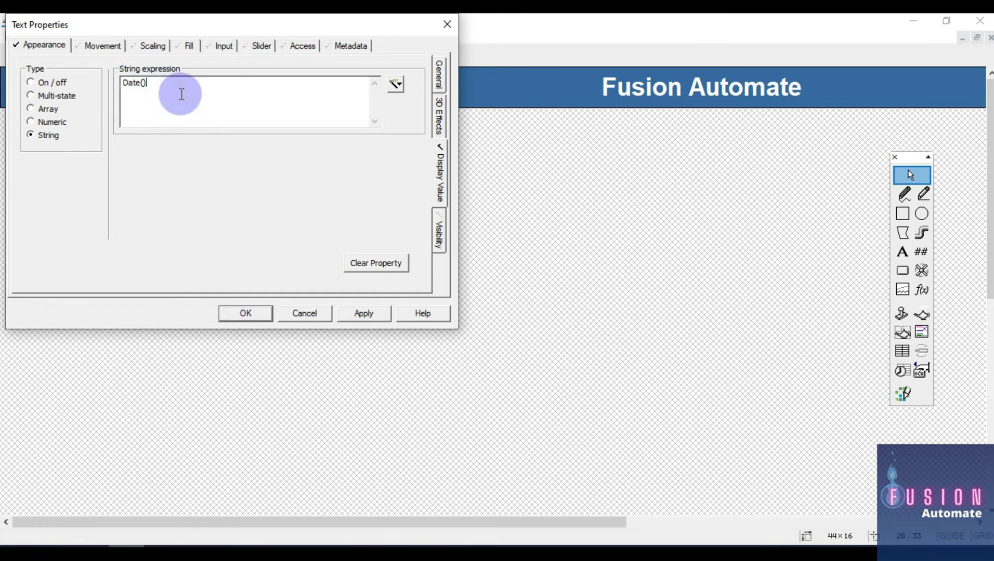
pyautogui.moveTo(178, 93); pyautogui.dragTo(109, 81)
pyautogui.click(168, 89)
pyautogui.moveTo(170, 90); pyautogui.dragTo(109, 81)
# Search Citect SCADA Help for Date and open the Date function page
pyautogui.click(422, 313)
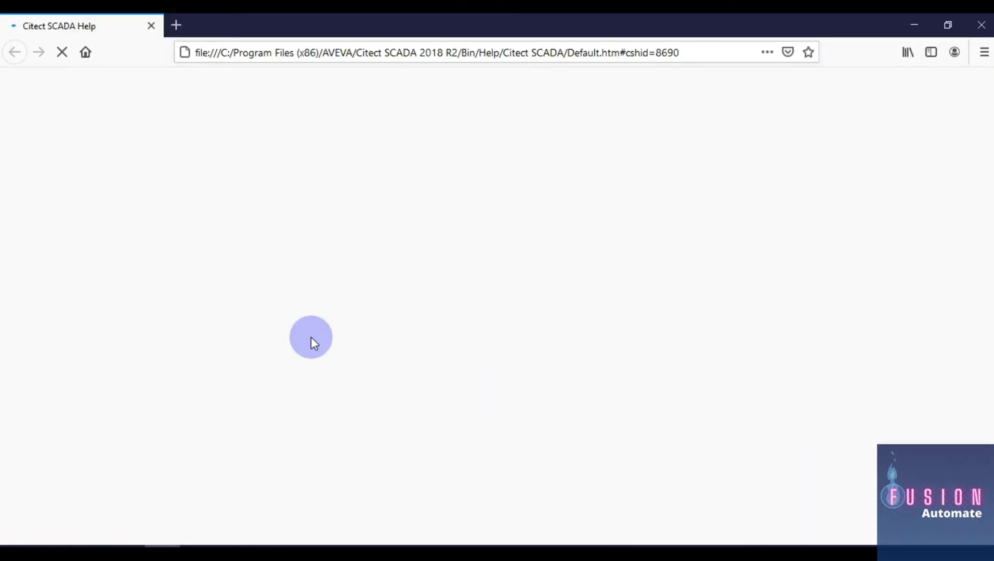
pyautogui.click(829, 98)
pyautogui.write('Date')
pyautogui.press('Return')
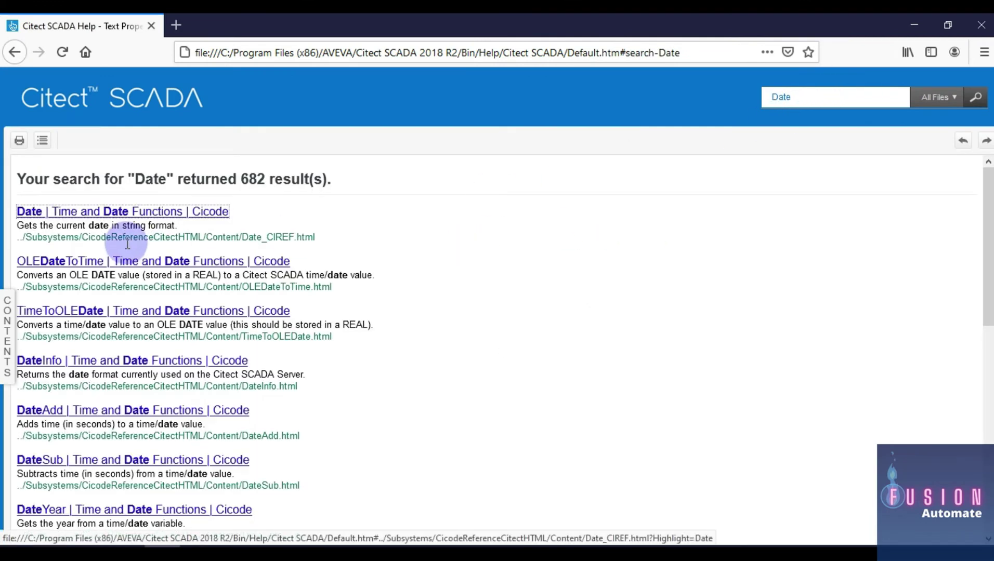
pyautogui.click(160, 213)
# Review the Date syntax, short date format and the Date(2) example result 3/11/91
pyautogui.scroll(-5, 262, 295)
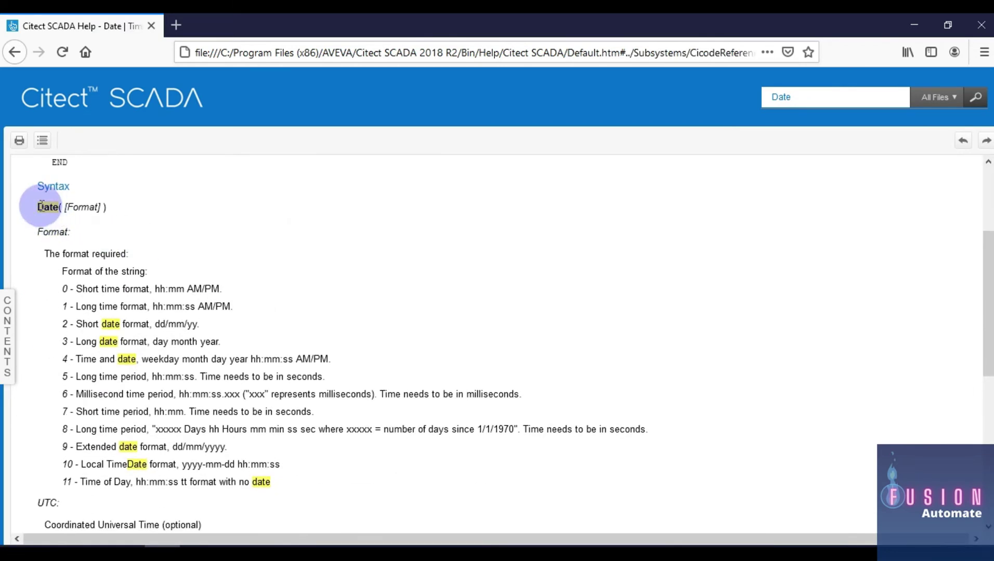
pyautogui.moveTo(38, 207); pyautogui.dragTo(64, 207)
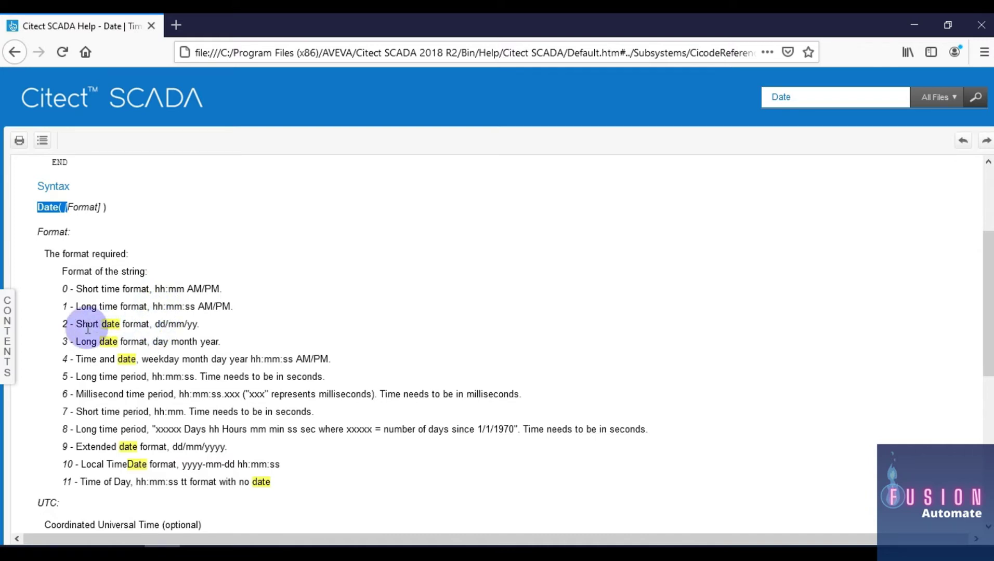
pyautogui.moveTo(78, 328); pyautogui.dragTo(173, 325)
pyautogui.click(202, 326)
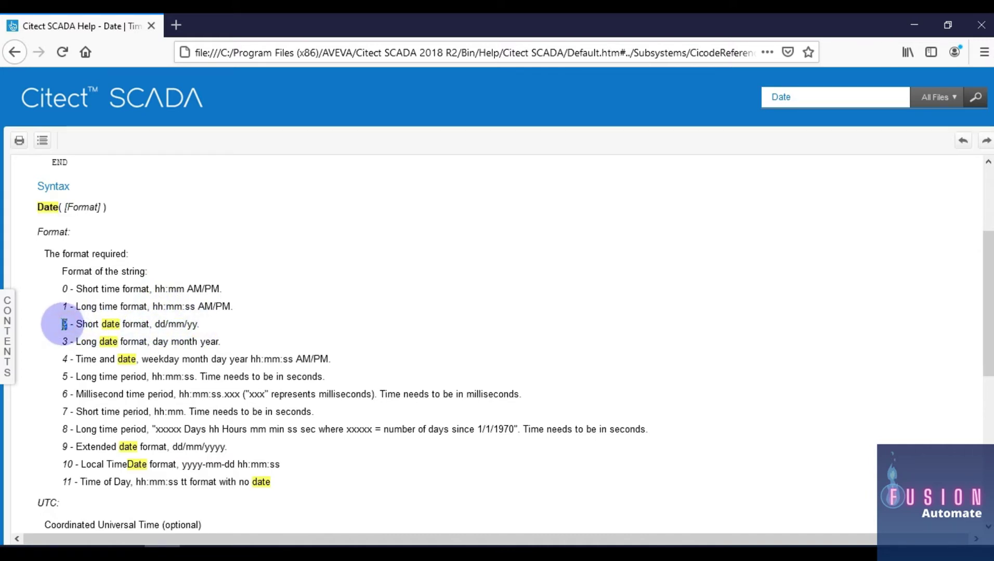
pyautogui.scroll(-5, 88, 338)
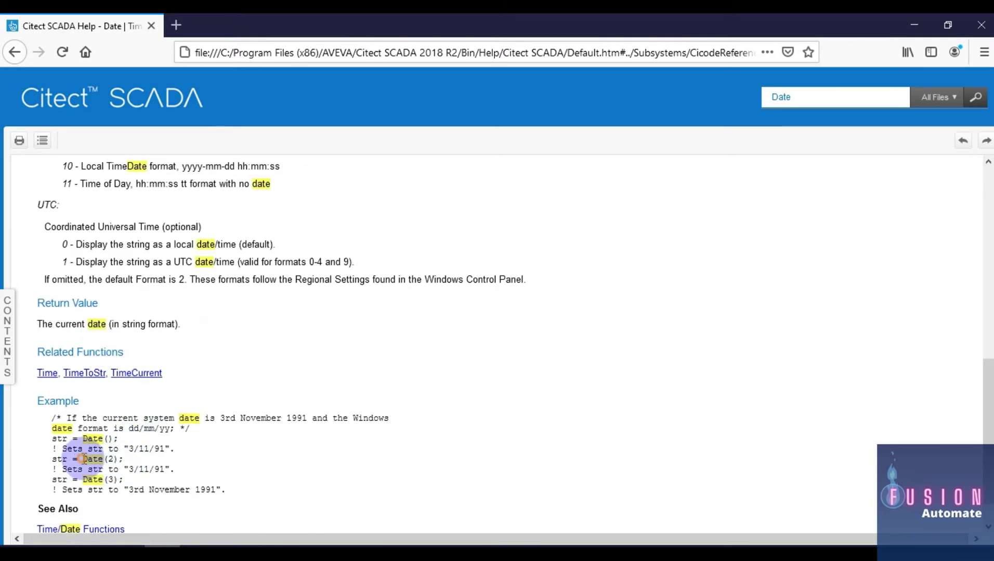
pyautogui.moveTo(83, 459); pyautogui.dragTo(119, 460)
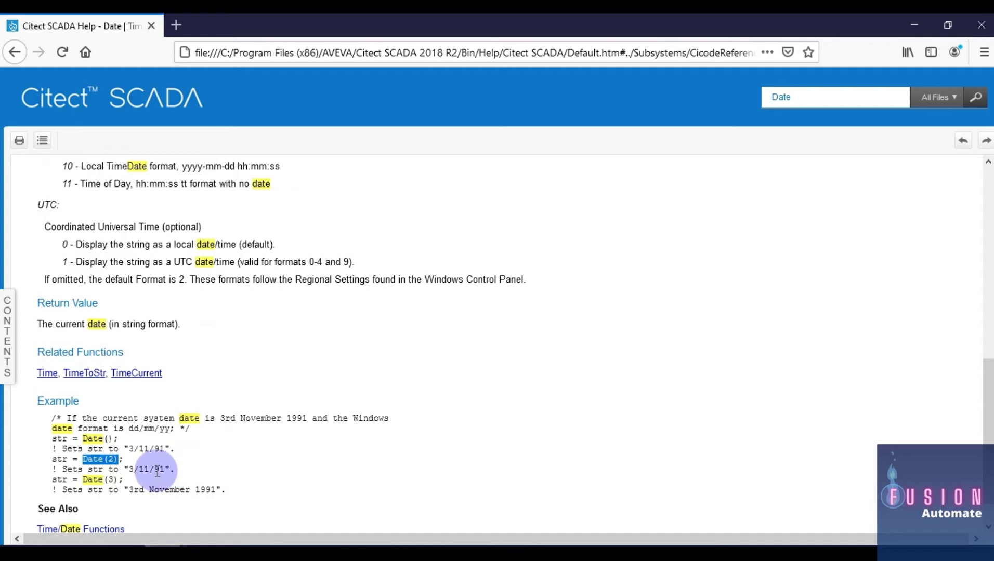
pyautogui.moveTo(129, 470); pyautogui.dragTo(172, 470)
pyautogui.click(227, 473)
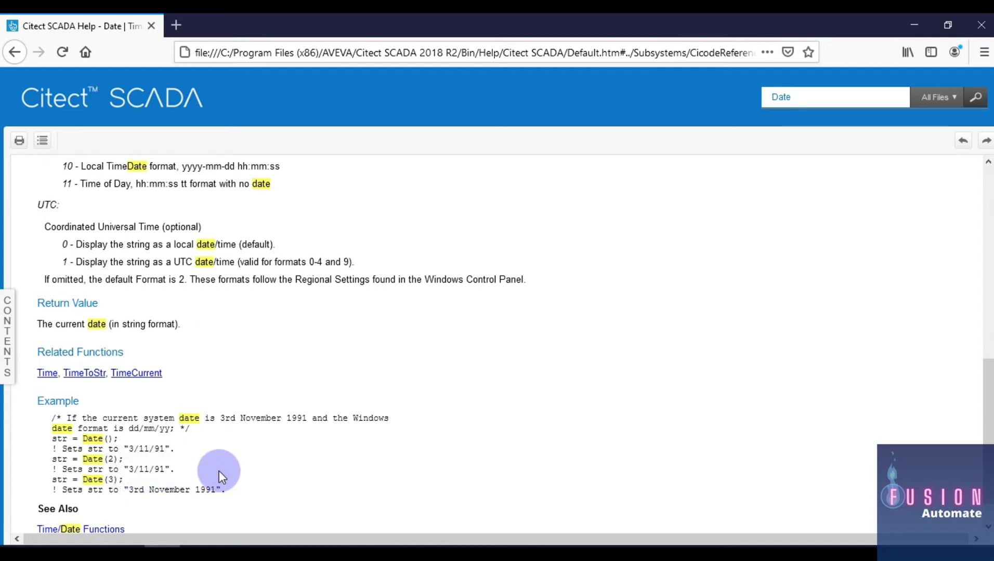
pyautogui.moveTo(119, 479); pyautogui.dragTo(269, 491)
pyautogui.click(269, 491)
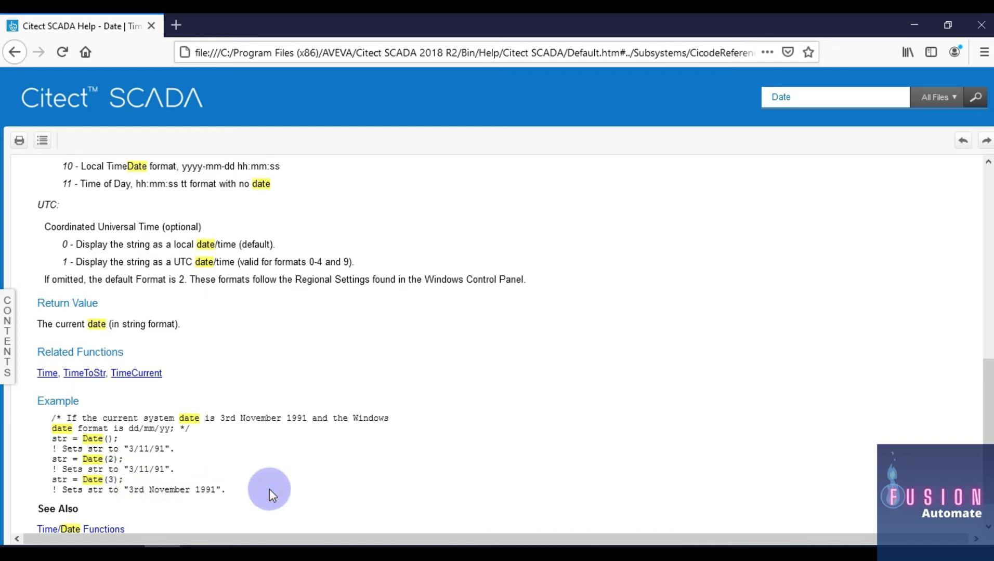
# Check the Date(3) example and long date format, then return to Text Properties
pyautogui.scroll(-1, 269, 489)
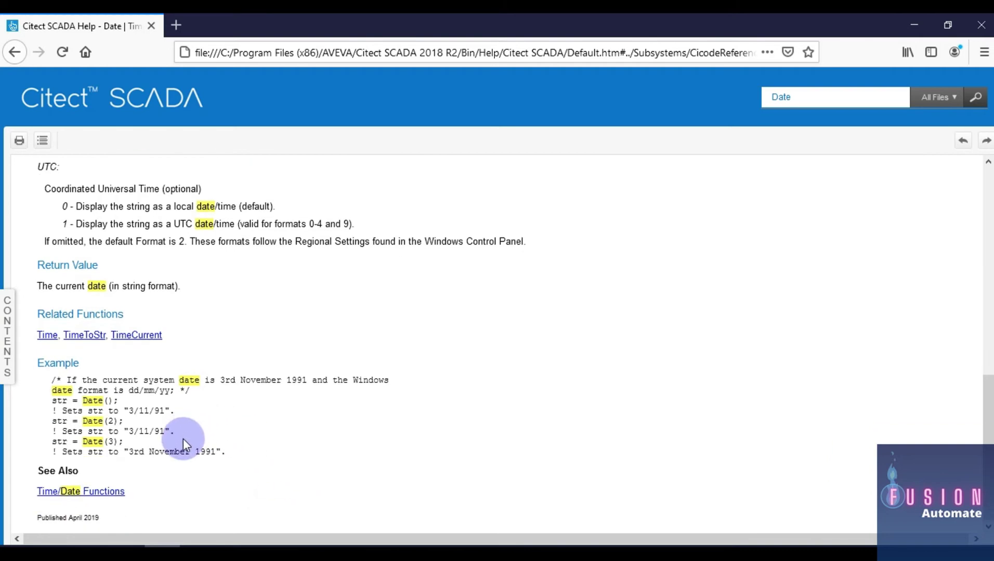
pyautogui.moveTo(82, 442); pyautogui.dragTo(119, 442)
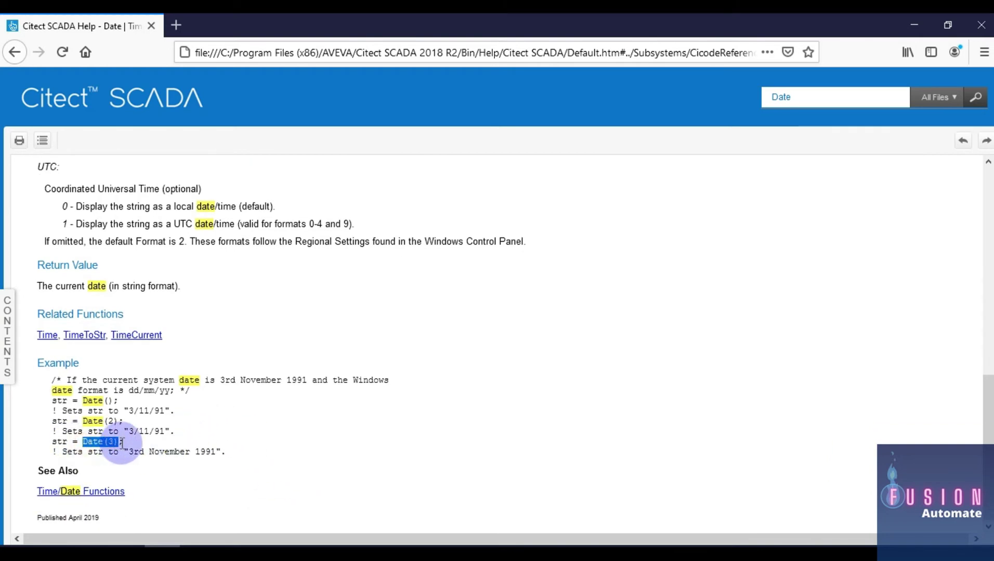
pyautogui.scroll(6, 167, 410)
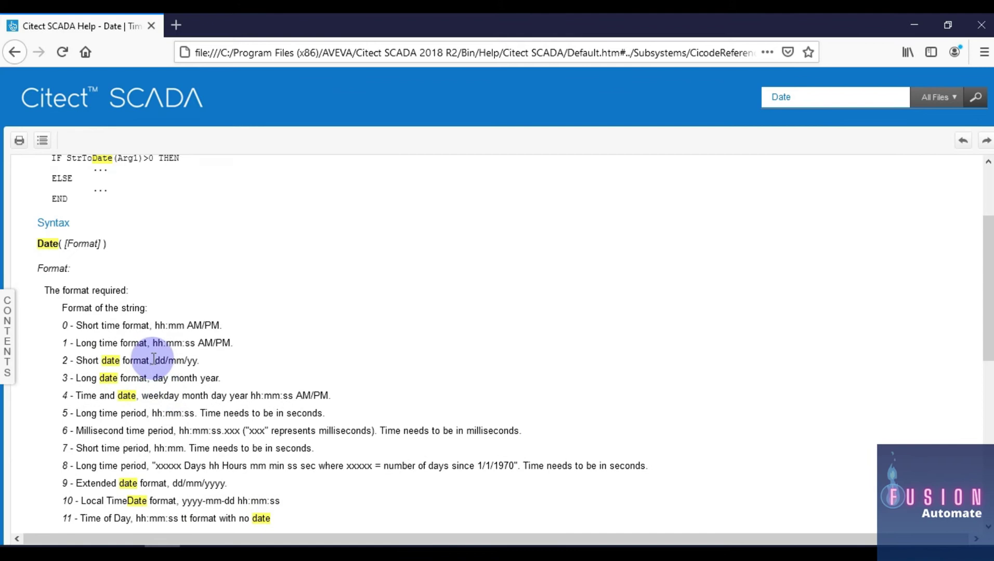
pyautogui.moveTo(75, 304); pyautogui.dragTo(162, 303)
pyautogui.click(162, 304)
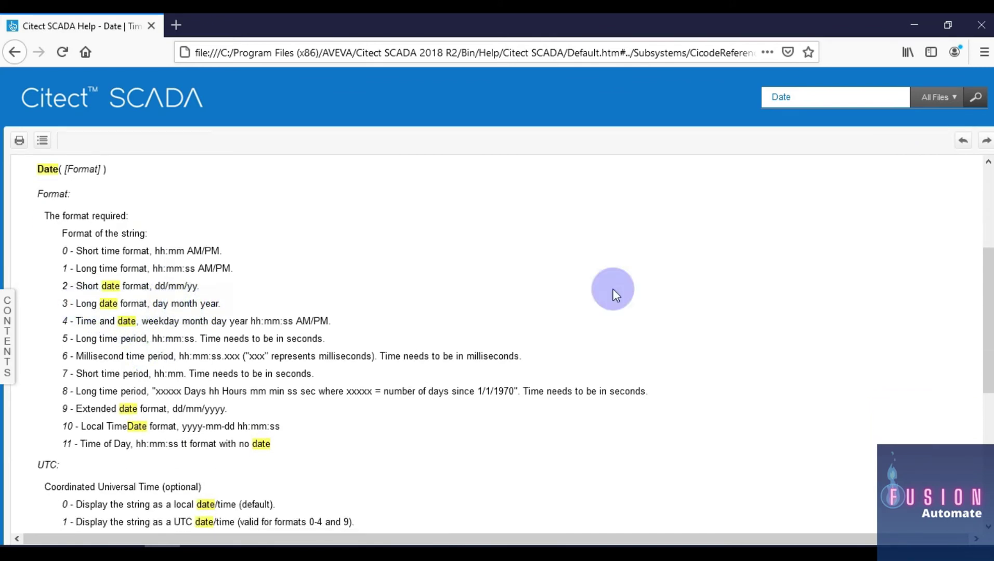
pyautogui.click(909, 18)
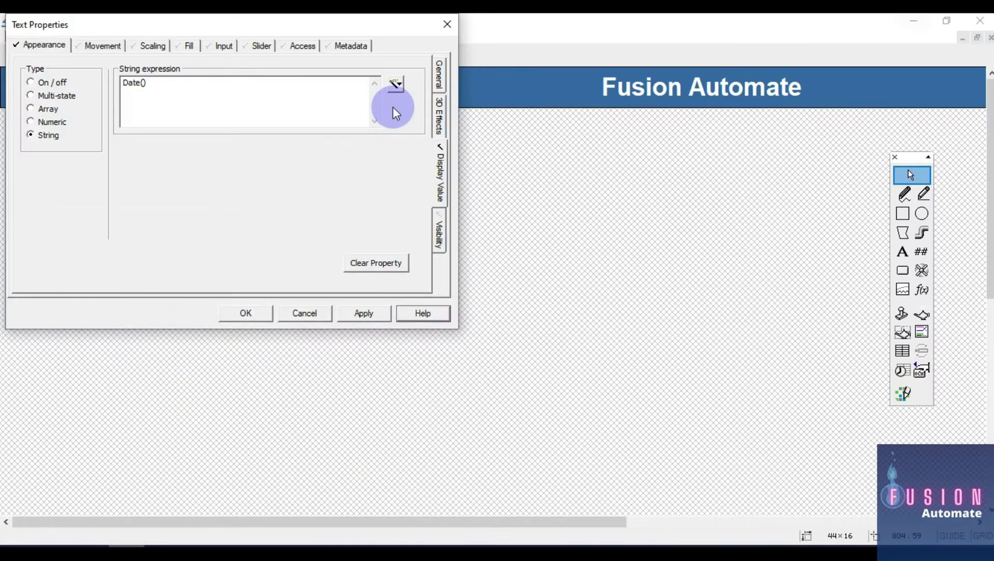
# Change the string expression to Date(3) and confirm
pyautogui.click(142, 83)
pyautogui.write('3')
pyautogui.click(251, 315)
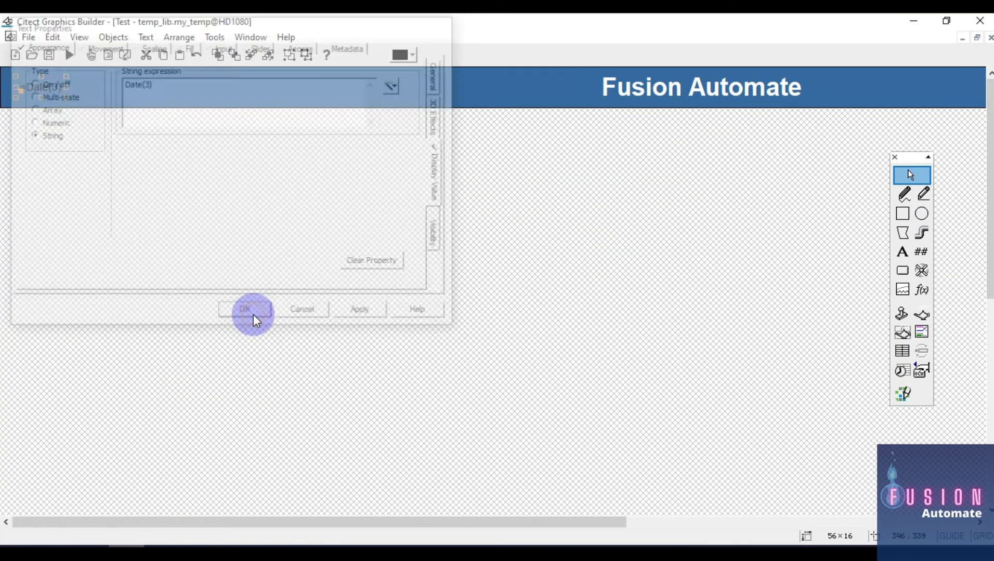
# Make the Date(3) text bold, size 26 and white
pyautogui.doubleClick(49, 91)
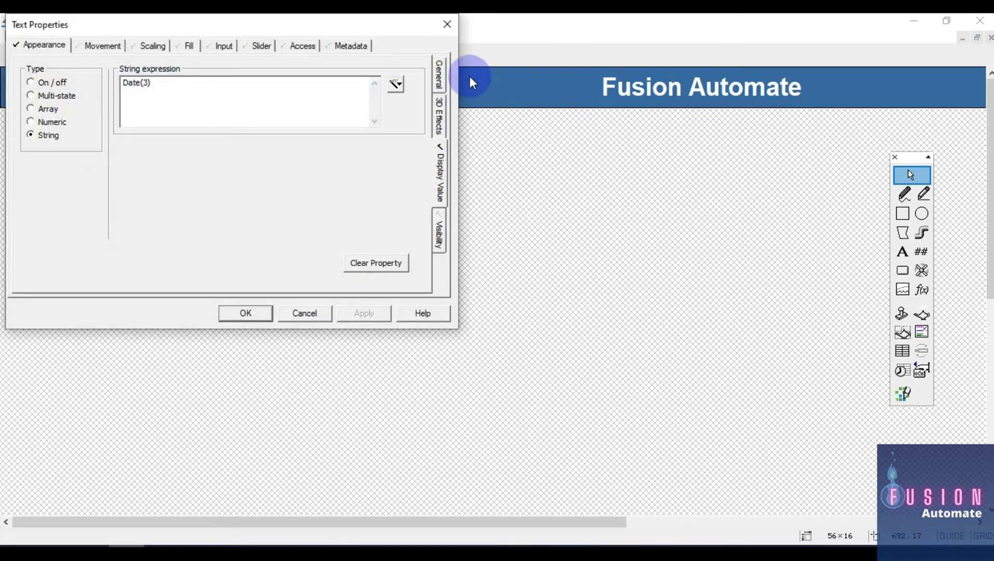
pyautogui.click(439, 80)
pyautogui.click(221, 117)
pyautogui.scroll(-2, 322, 135)
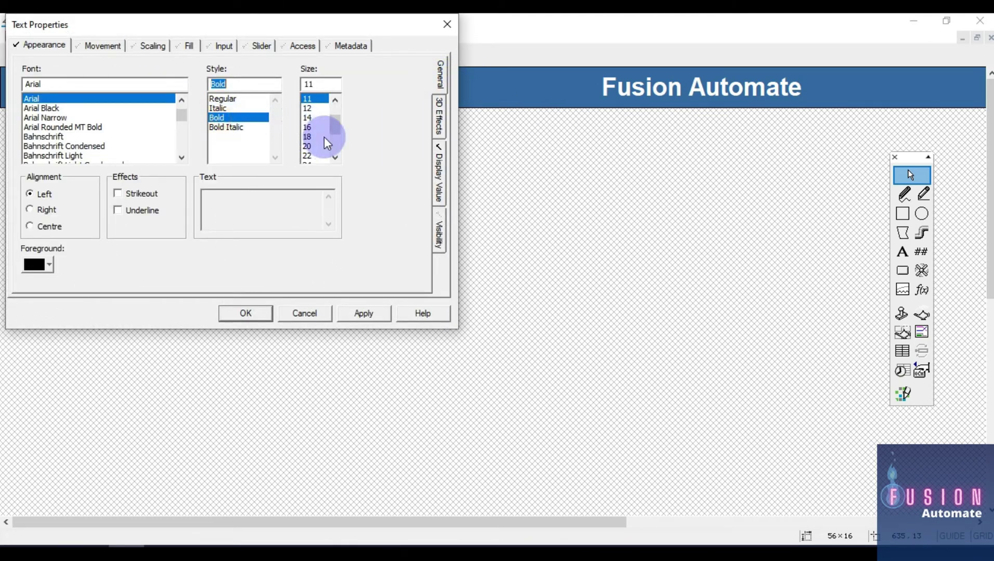
pyautogui.scroll(-1, 323, 135)
pyautogui.click(316, 117)
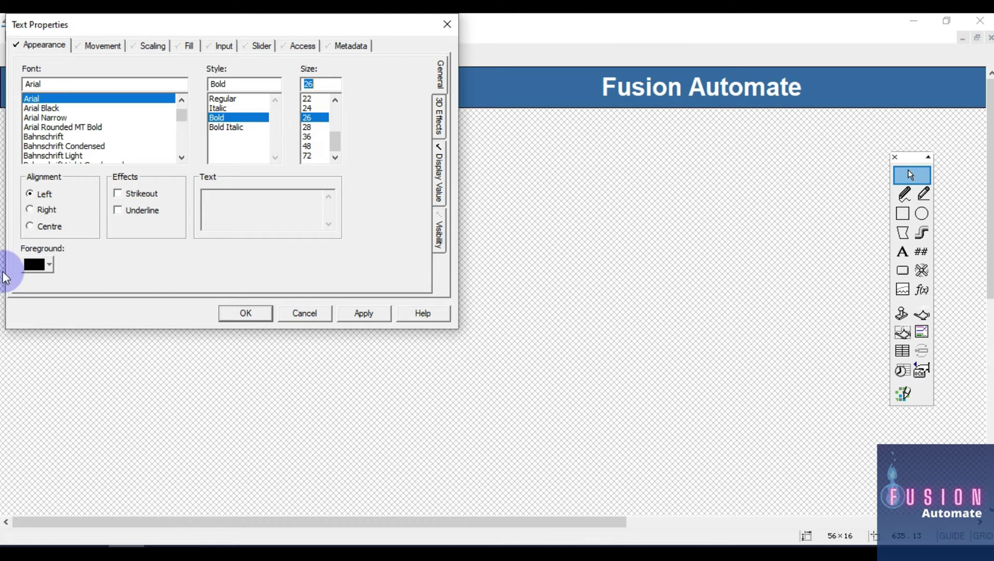
pyautogui.click(31, 265)
pyautogui.click(197, 286)
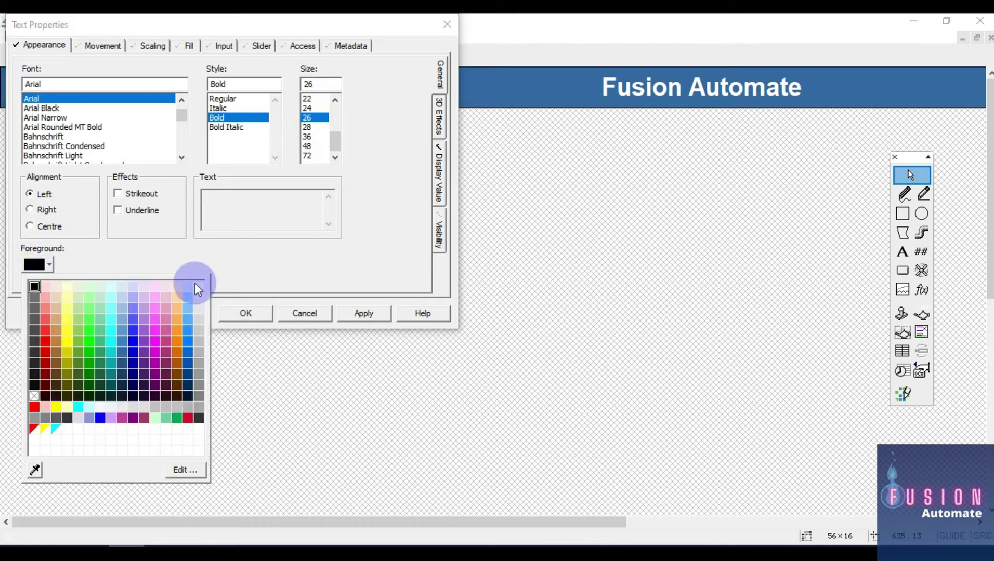
pyautogui.click(246, 313)
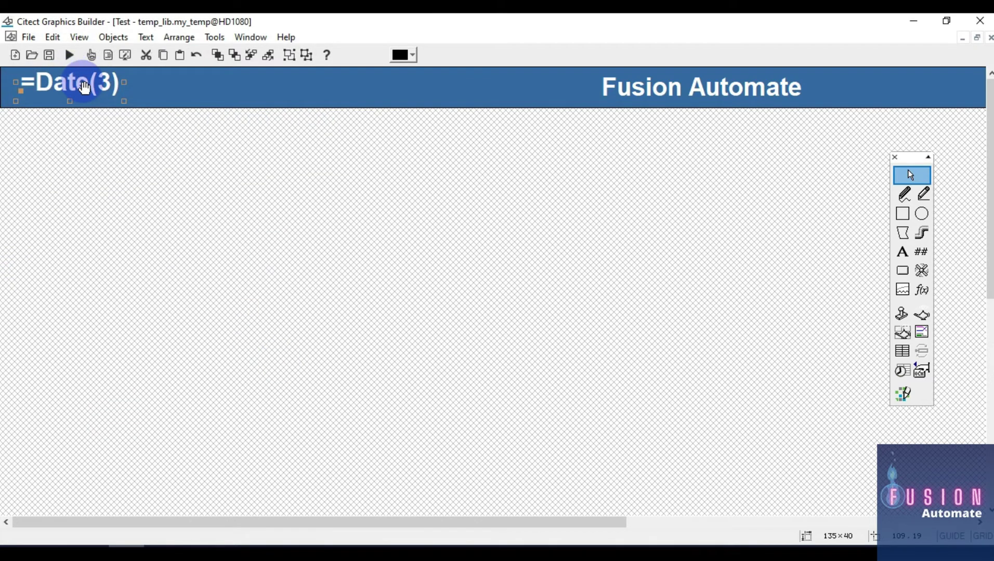
pyautogui.click(688, 91)
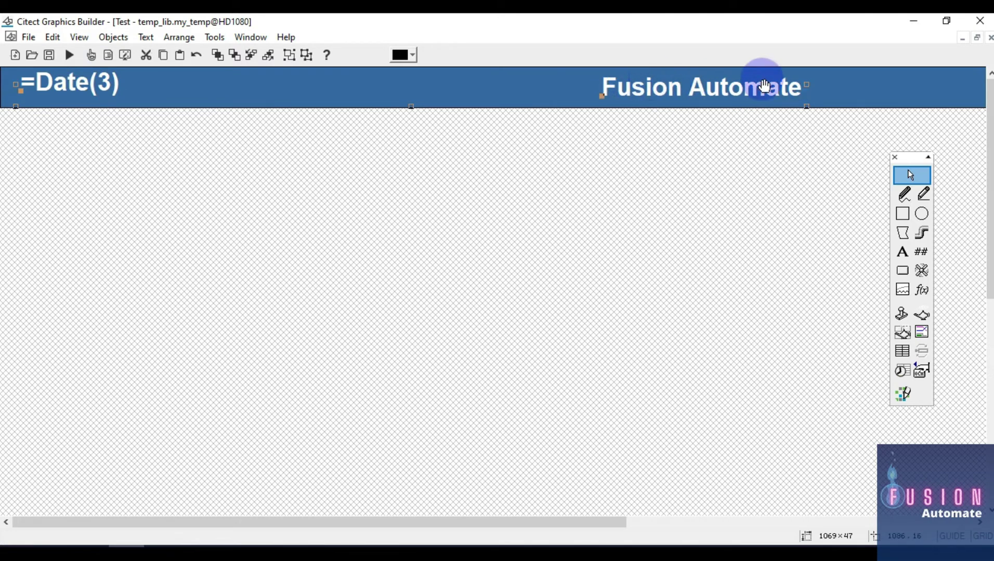
# Apply Vertical Centre alignment twice to the =Date(3) display and Fusion Automate heading
pyautogui.hotkey('ctrl', 'l')
pyautogui.click(67, 150)
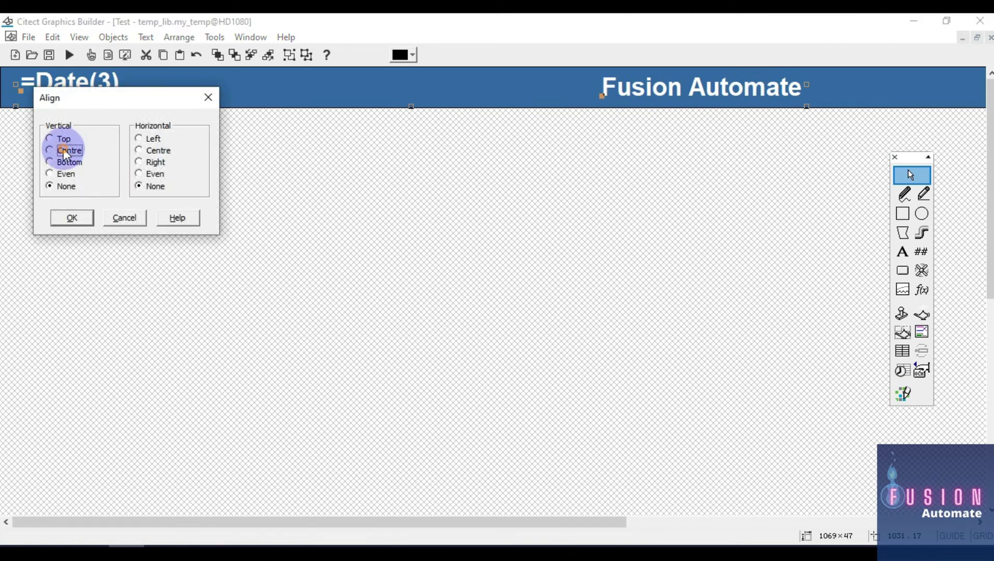
pyautogui.click(68, 218)
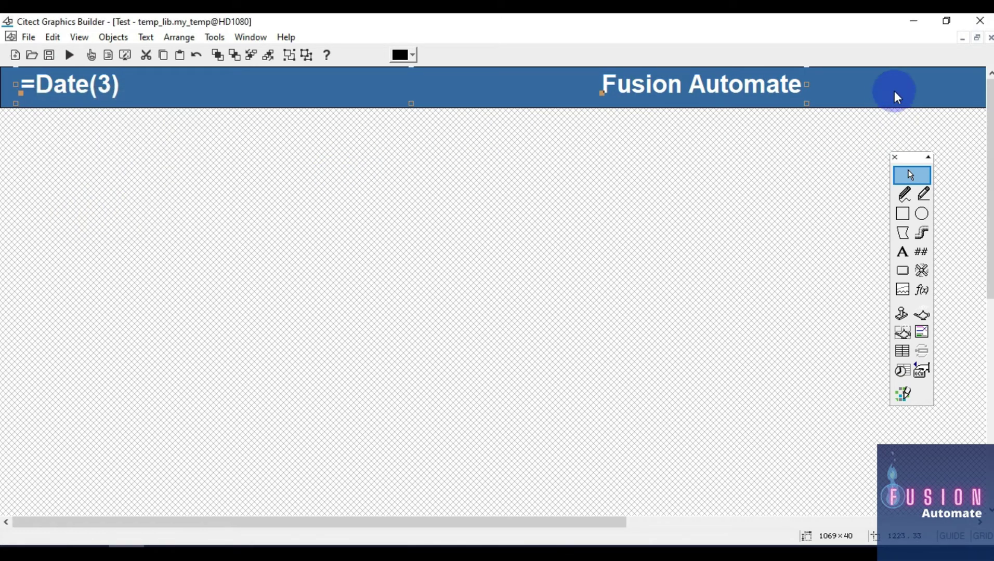
pyautogui.hotkey('ctrl', 'l')
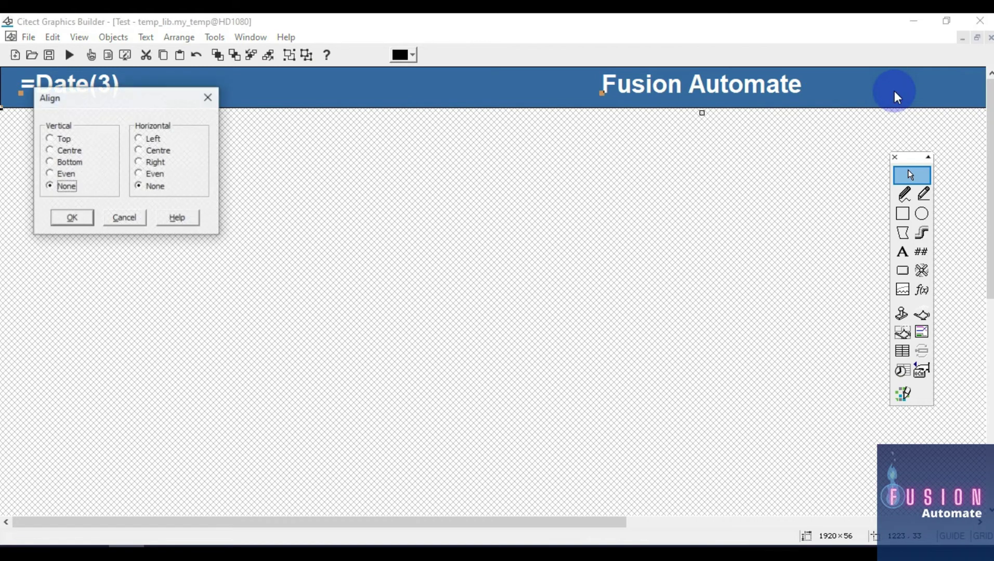
pyautogui.click(69, 151)
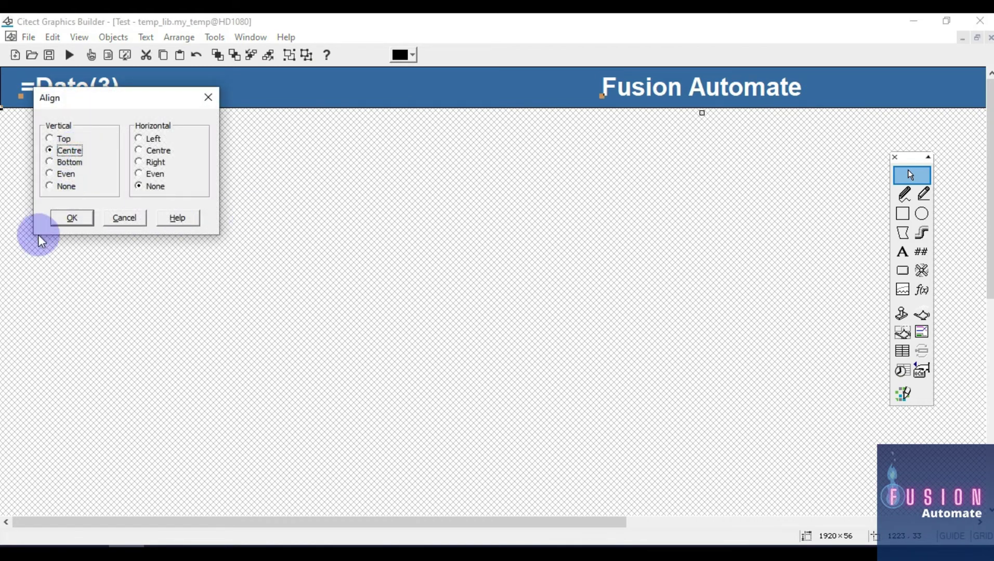
pyautogui.click(72, 217)
pyautogui.click(150, 259)
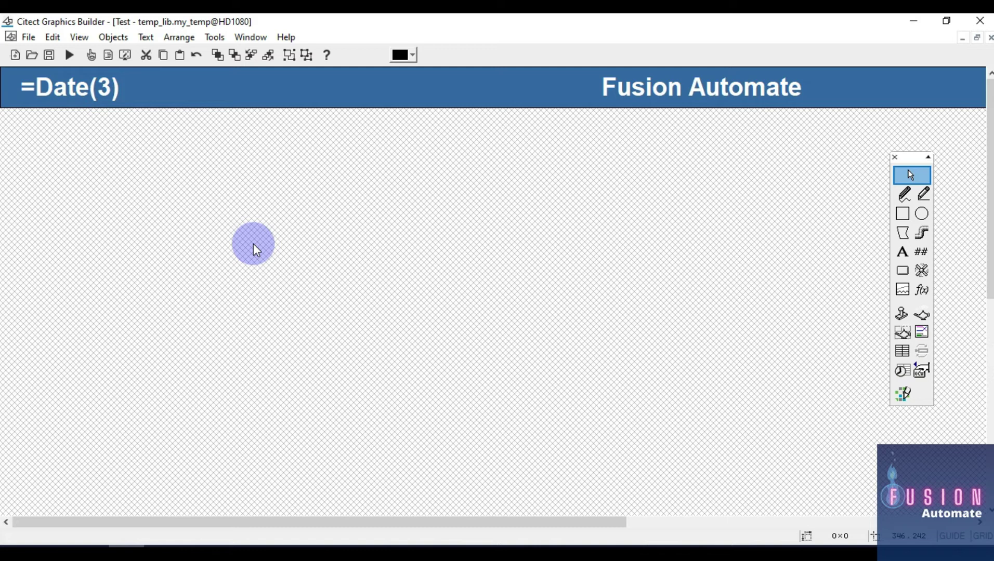
# Save the template and acknowledge the Update Pages warning
pyautogui.click(255, 246)
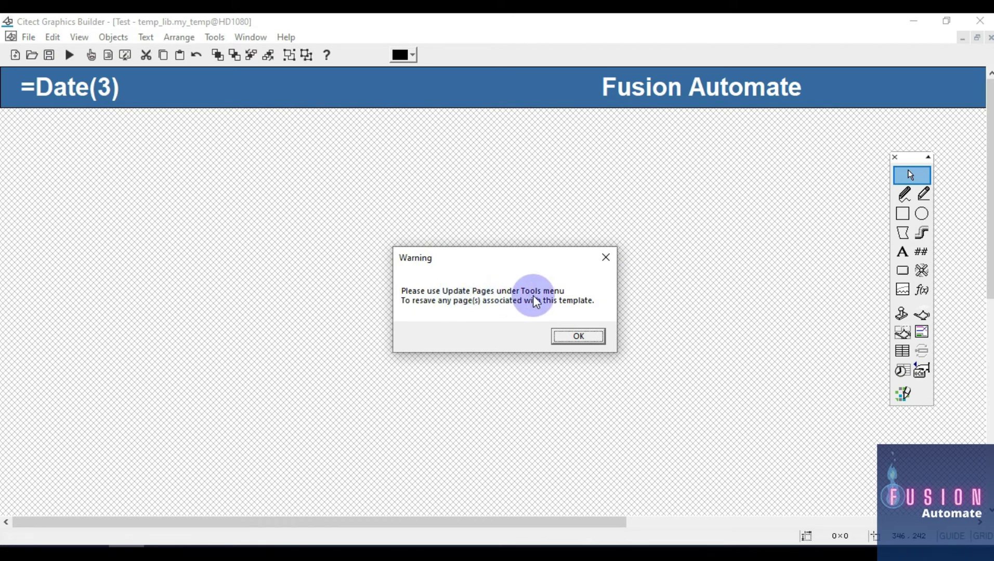
pyautogui.click(587, 339)
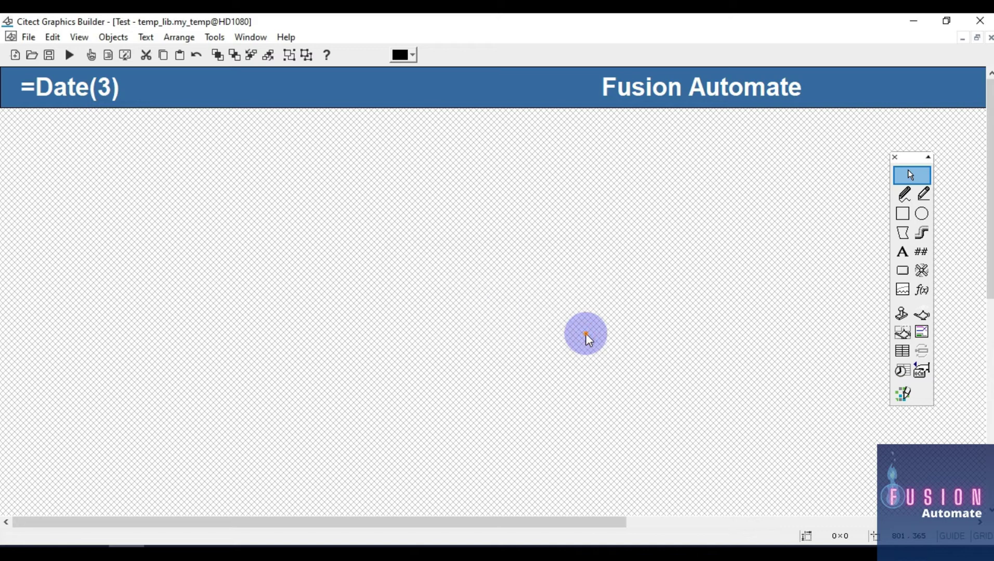
pyautogui.click(214, 37)
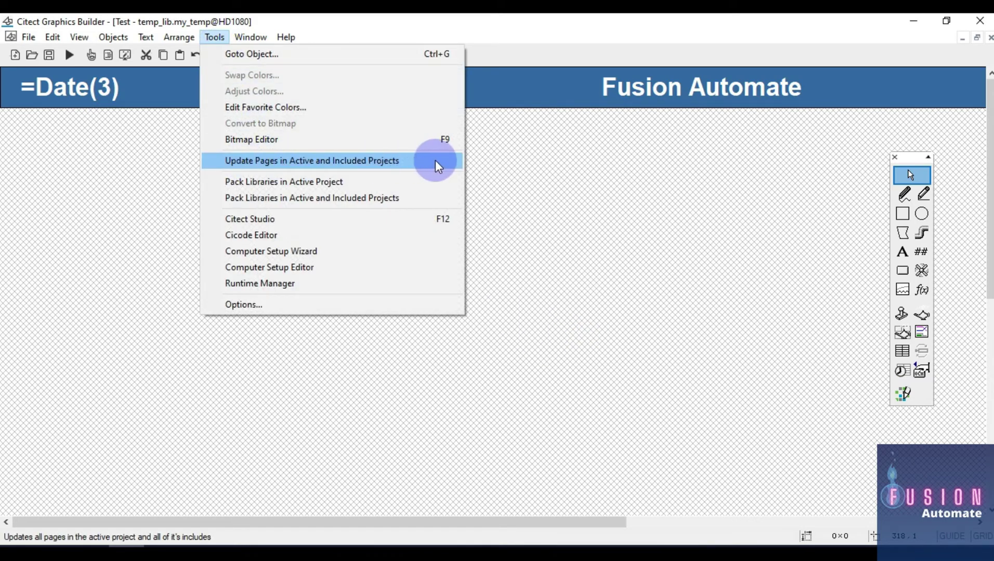
pyautogui.click(543, 182)
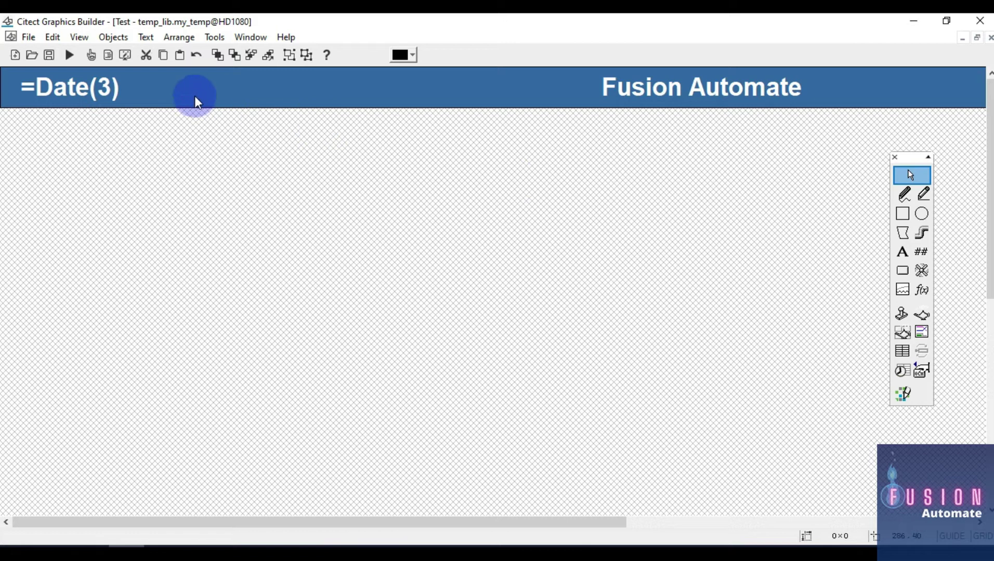
# Select the header date text, then switch to the Test project in Citect Studio
pyautogui.moveTo(152, 151); pyautogui.dragTo(4, 59)
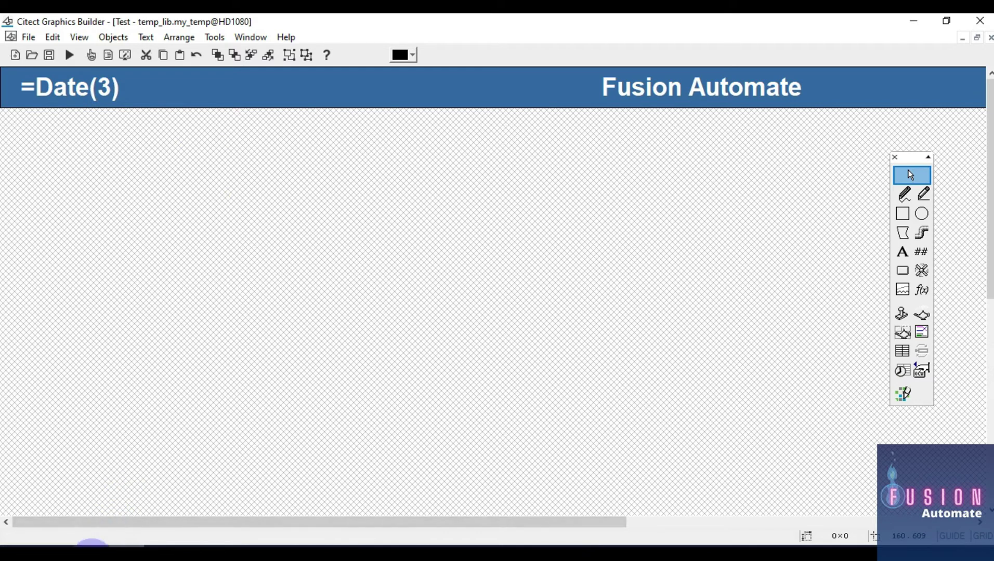
pyautogui.moveTo(93, 547)
pyautogui.click(92, 547)
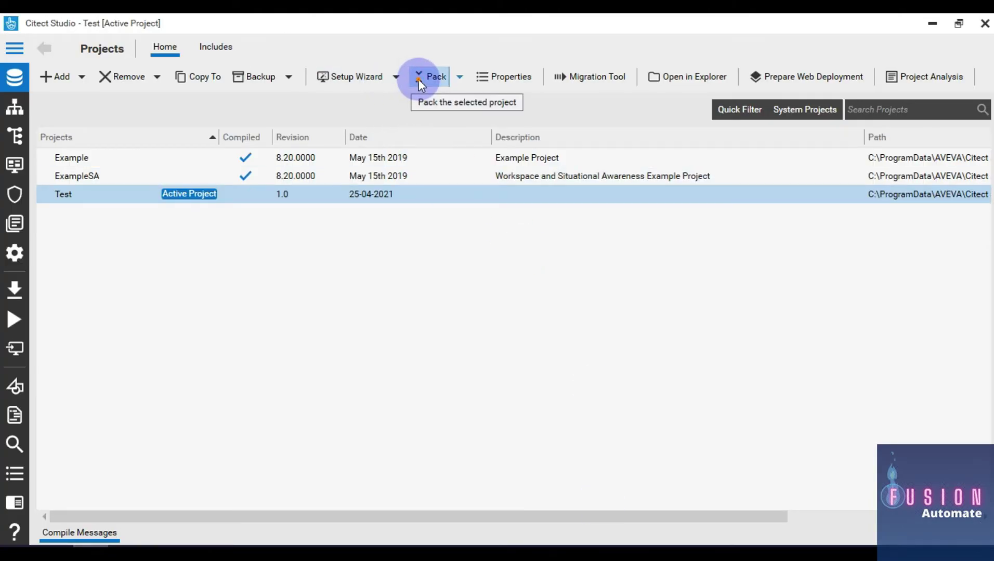
# Pack, compile (confirming anyway) and run the Test project
pyautogui.click(420, 78)
pyautogui.click(12, 290)
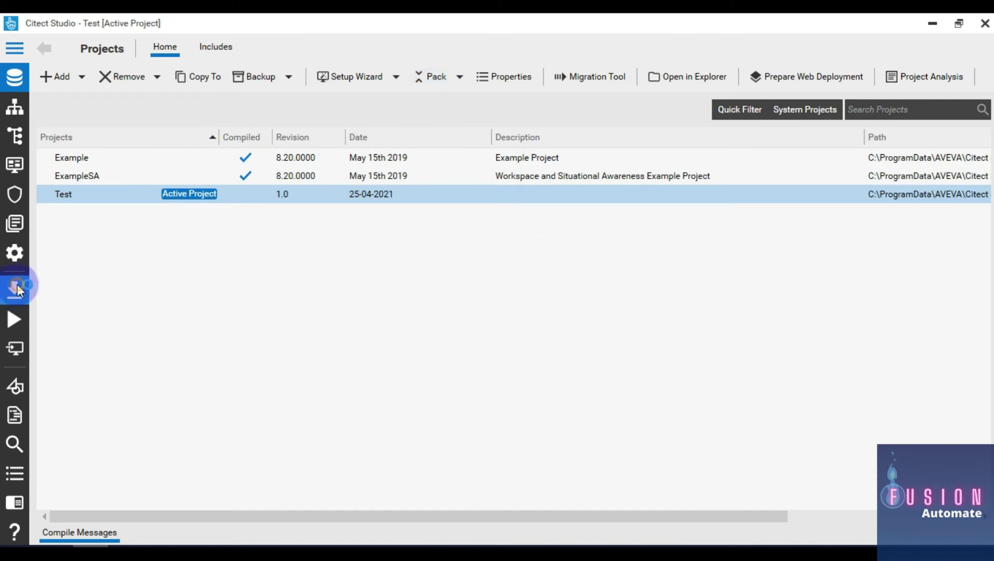
pyautogui.click(468, 334)
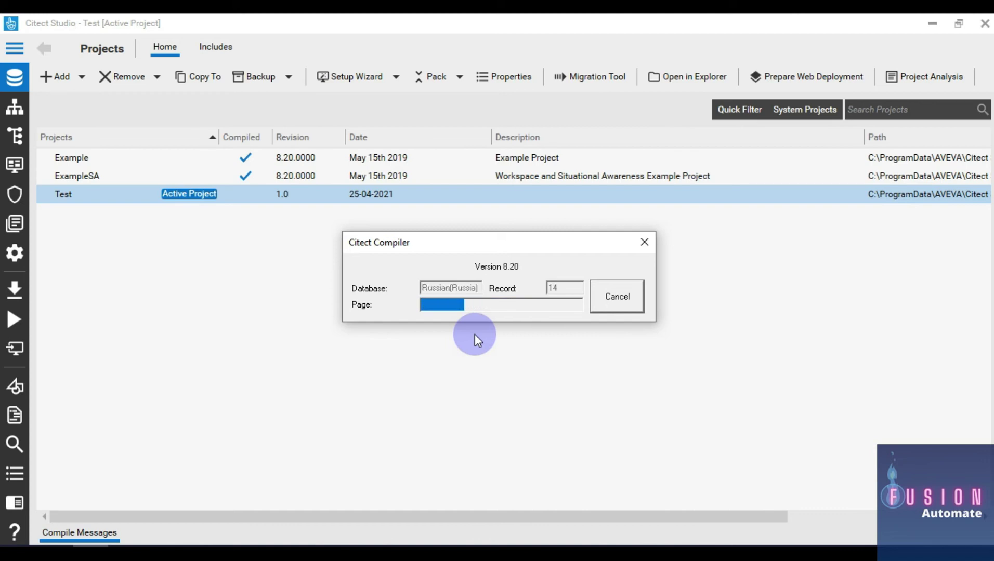
pyautogui.click(23, 313)
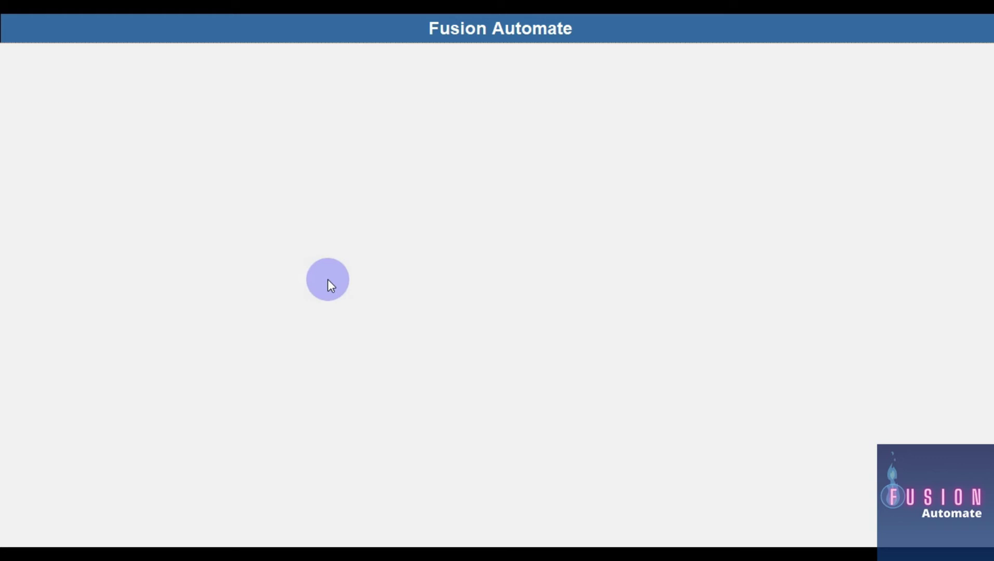
# Close the Citect SCADA Runtime window from the taskbar
pyautogui.press('super')
pyautogui.rightClick(201, 543)
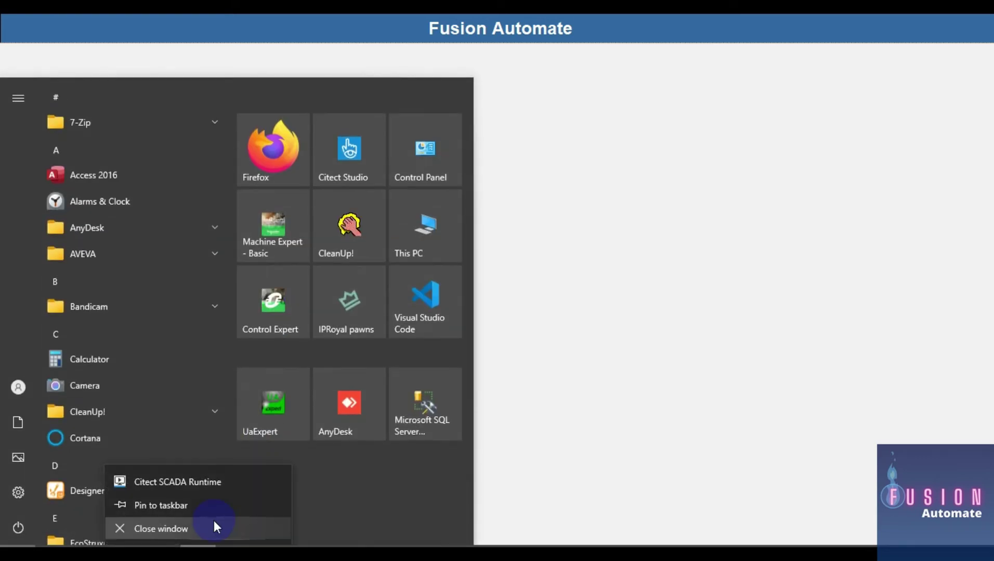
pyautogui.click(213, 528)
pyautogui.click(198, 37)
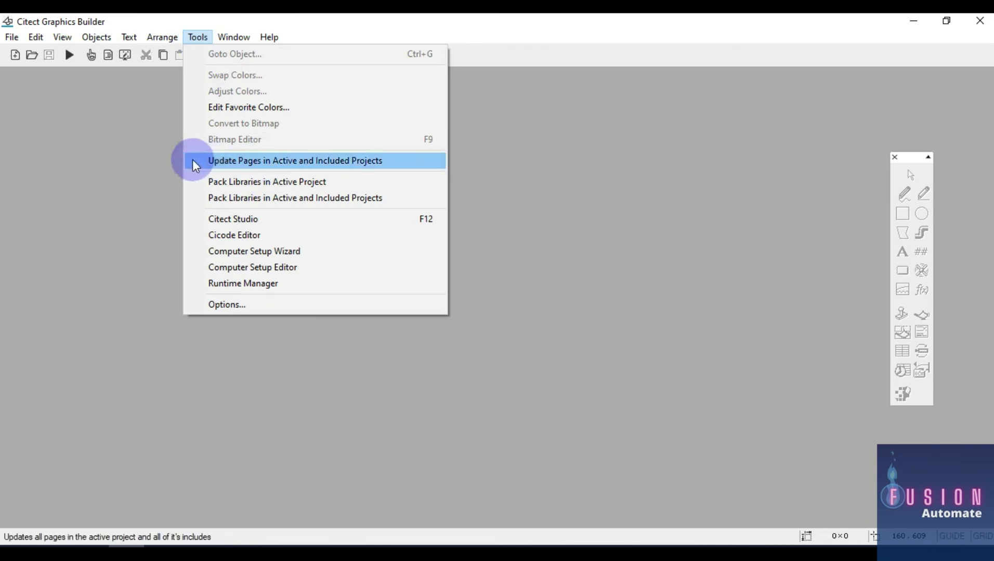
# Update Test's pages, including Page_1, from the changed template, then switch back to Citect Studio
pyautogui.click(317, 161)
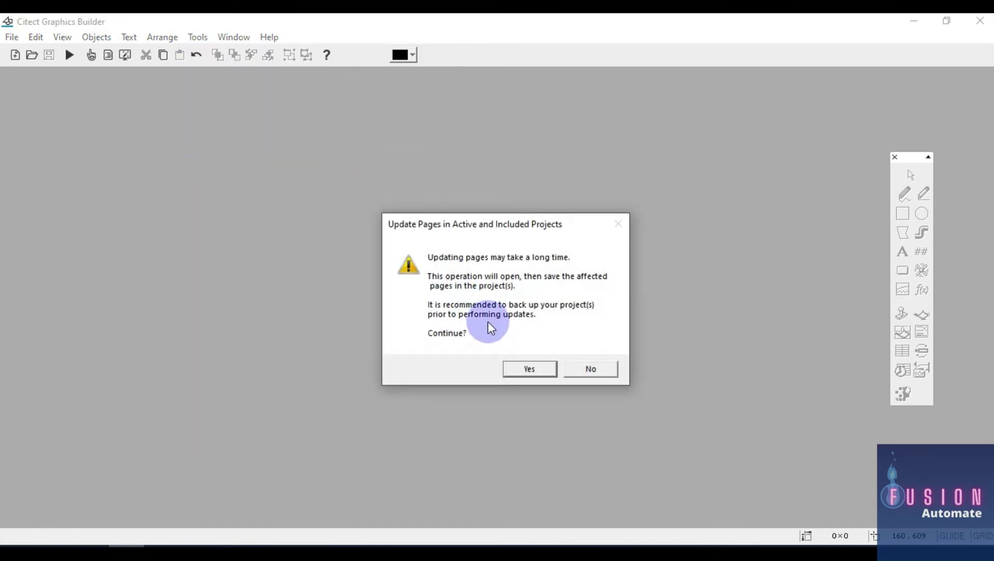
pyautogui.click(529, 369)
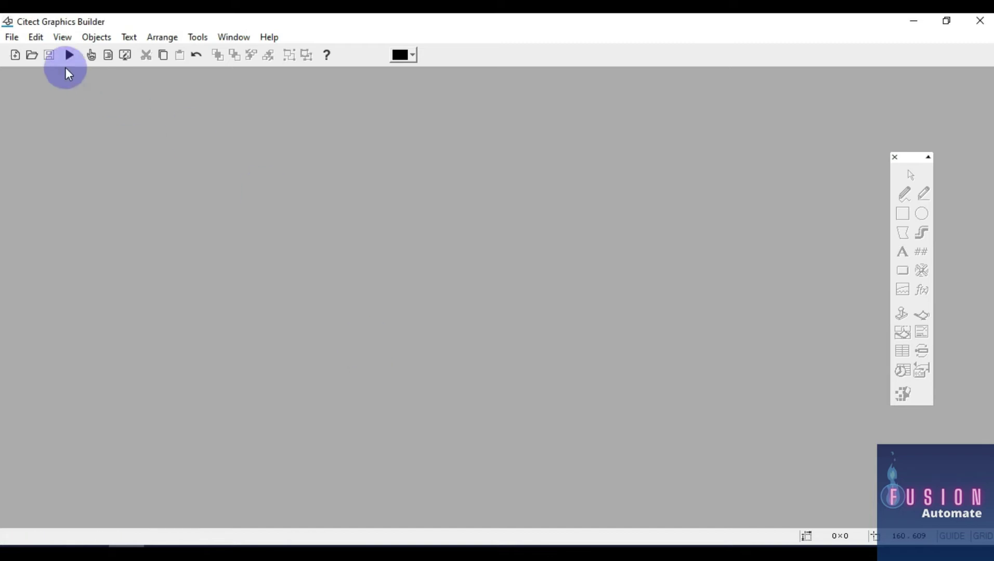
pyautogui.hotkey('alt', 'Tab')
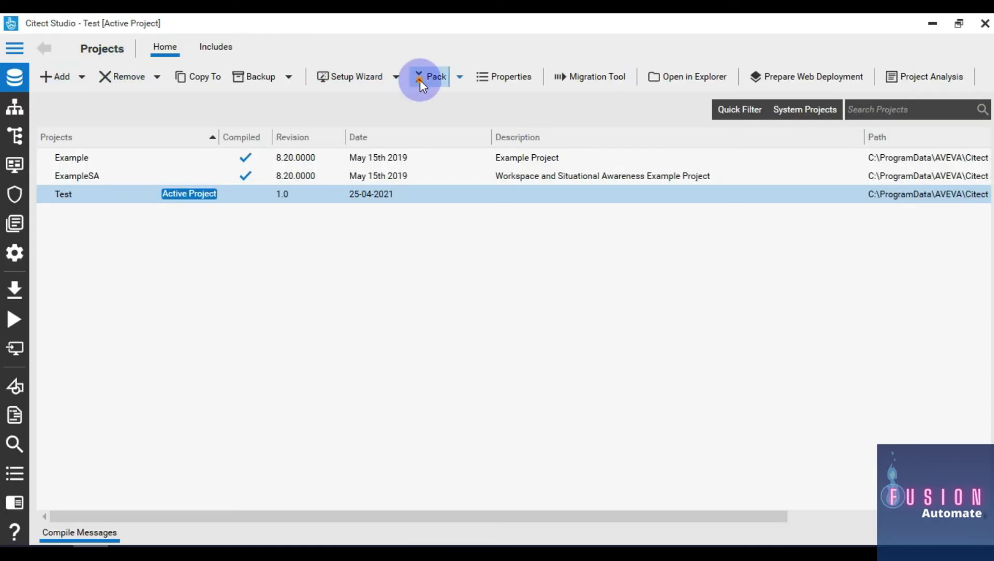
# Pack, compile and run the Test project again, then return to Graphics Builder's Tools menu
pyautogui.click(420, 79)
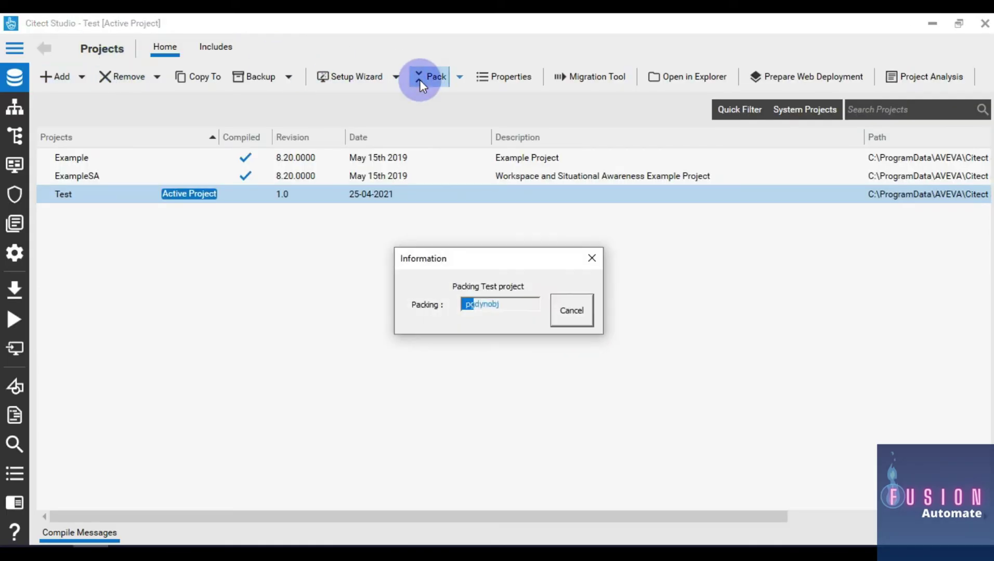
pyautogui.click(25, 282)
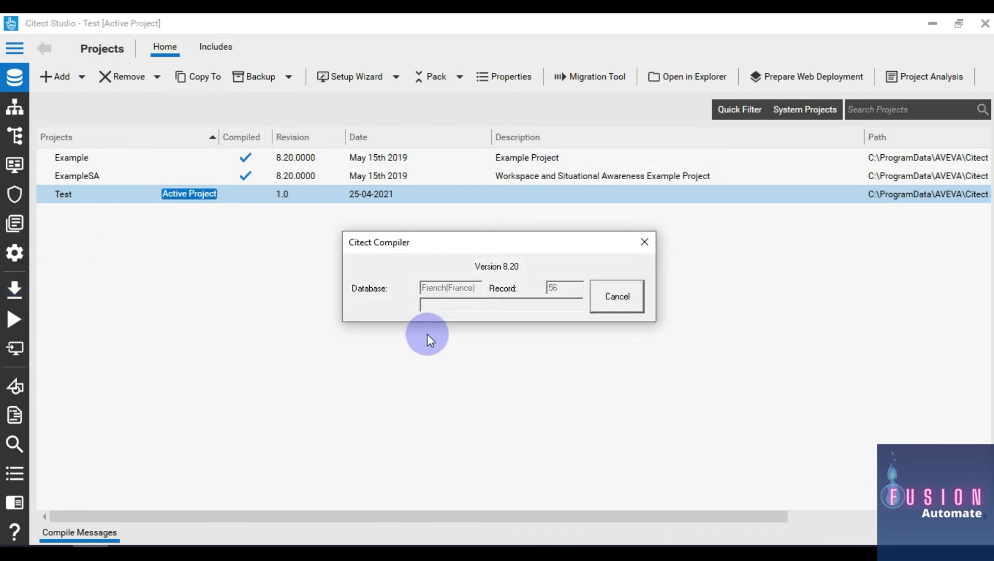
pyautogui.click(14, 320)
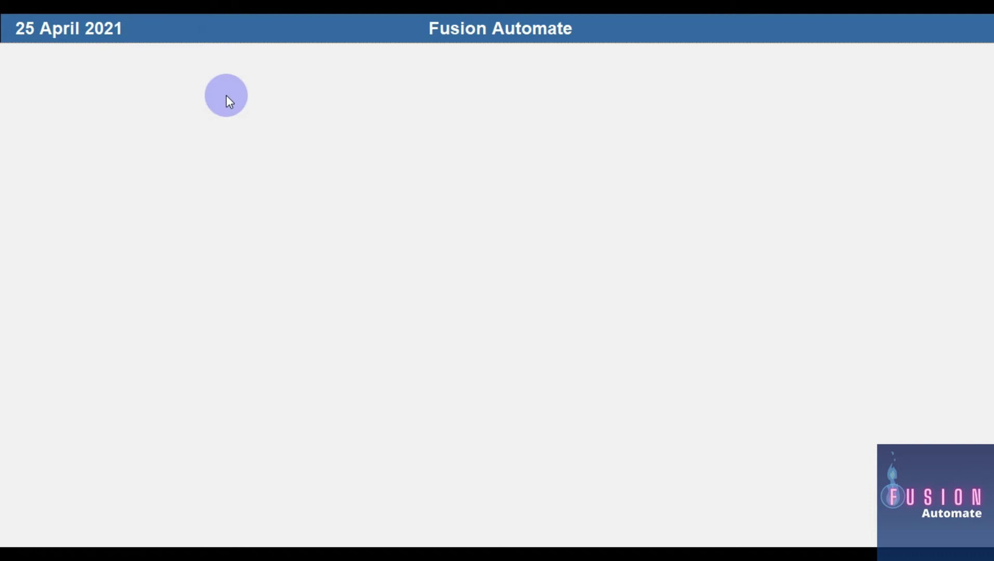
pyautogui.hotkey('alt', 'Tab')
pyautogui.click(196, 38)
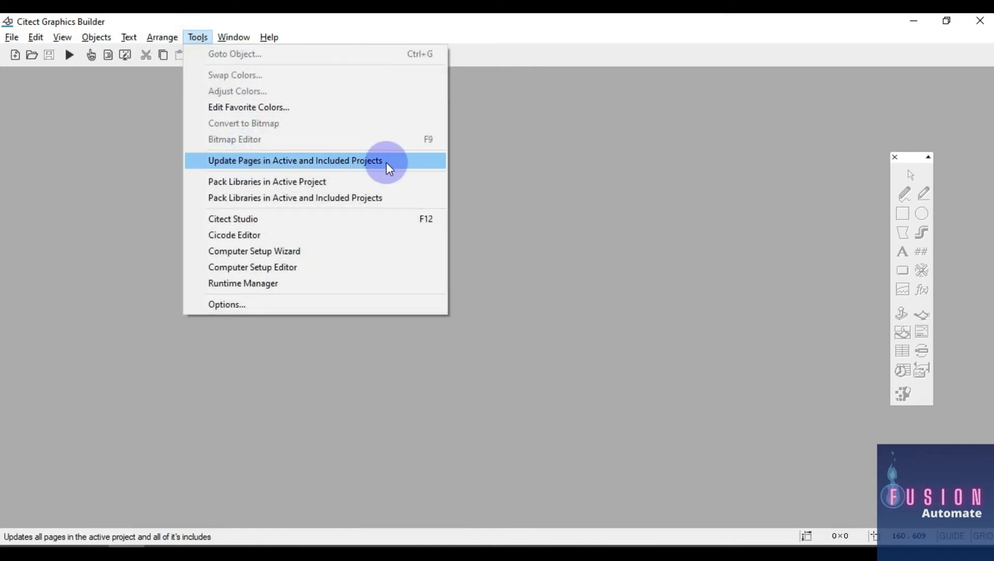
# Update pages in the active and included projects, then open the my_temp template
pyautogui.click(394, 162)
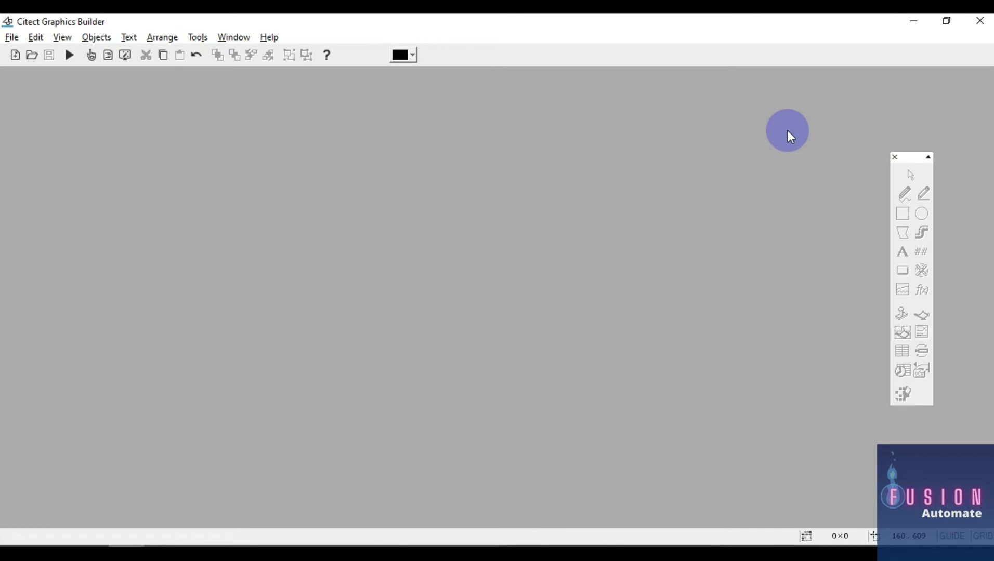
pyautogui.click(30, 55)
pyautogui.doubleClick(110, 178)
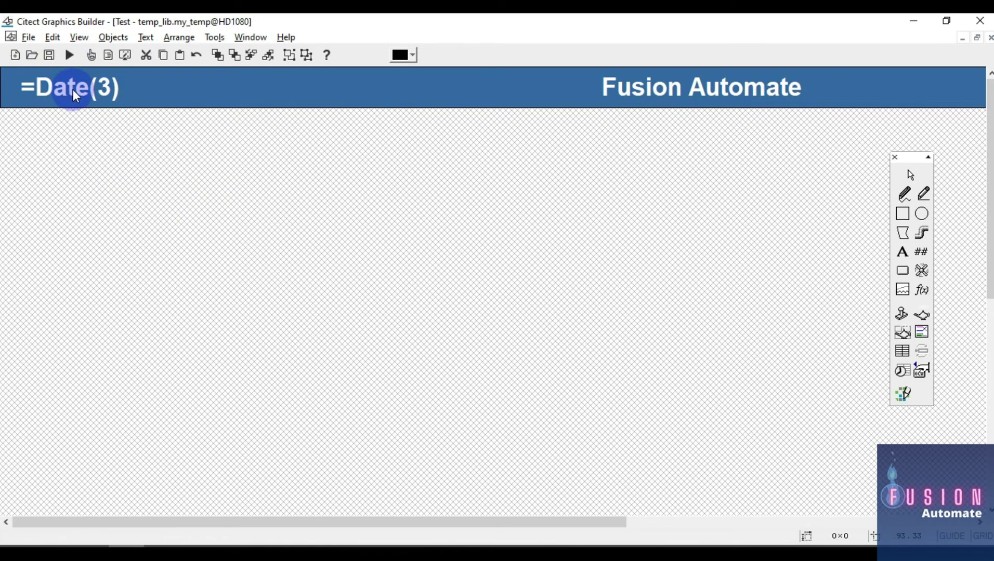
# Update Pages in Active and Included Projects again with my_temp open
pyautogui.click(215, 38)
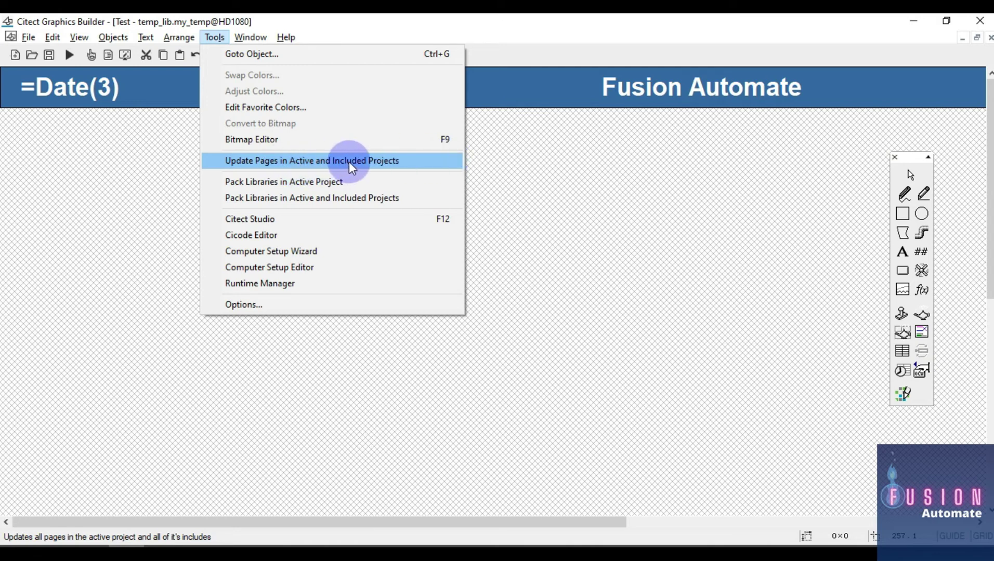
pyautogui.click(401, 164)
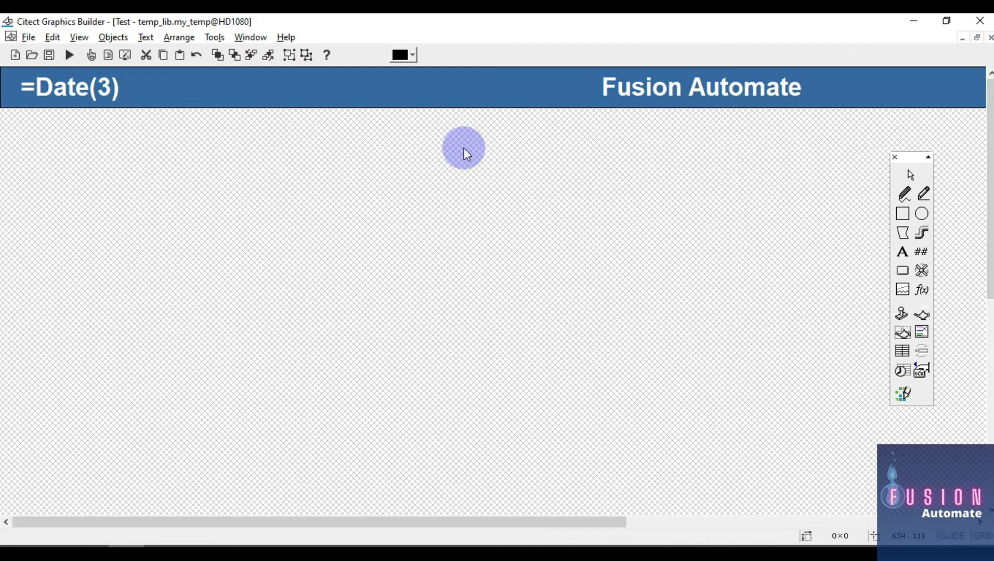
pyautogui.moveTo(477, 524); pyautogui.dragTo(830, 535)
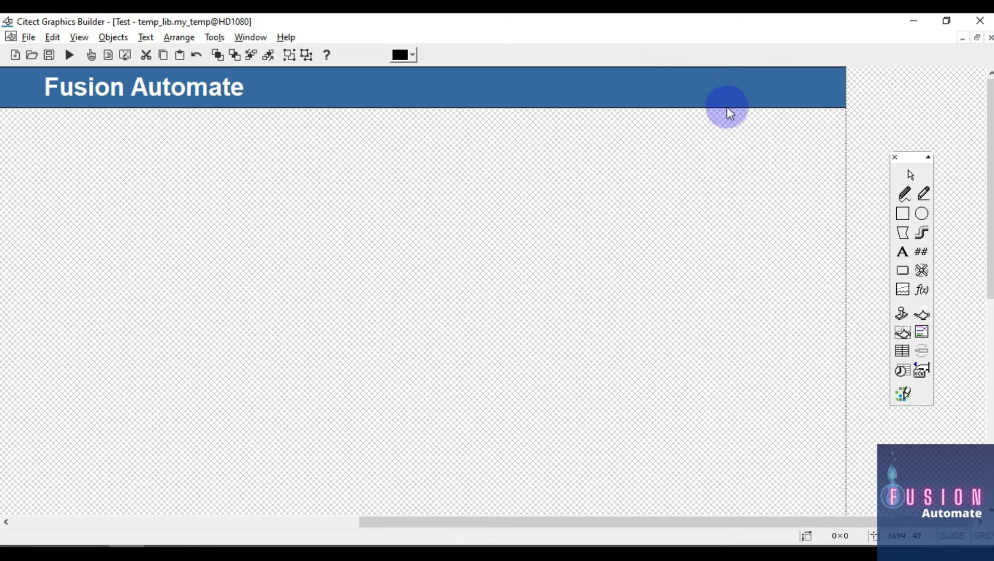
# Place a string display object with expression Time(1) on the banner's right
pyautogui.click(922, 252)
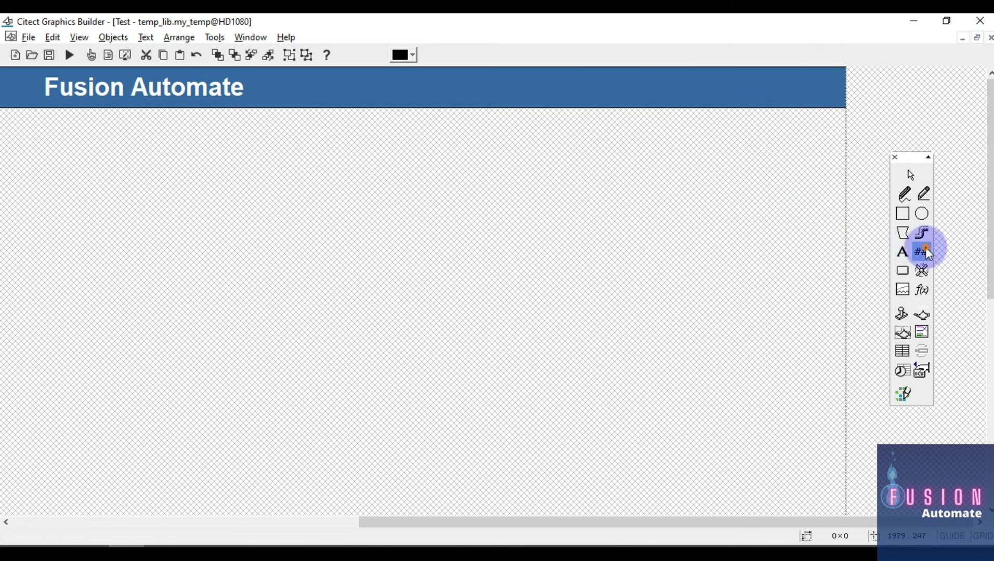
pyautogui.click(709, 90)
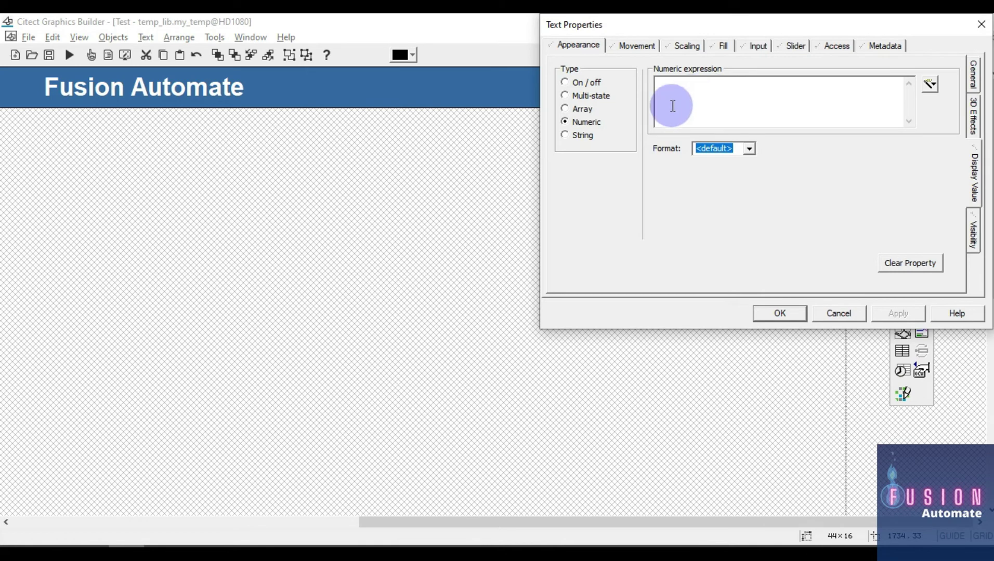
pyautogui.click(592, 134)
pyautogui.click(672, 93)
pyautogui.write('T')
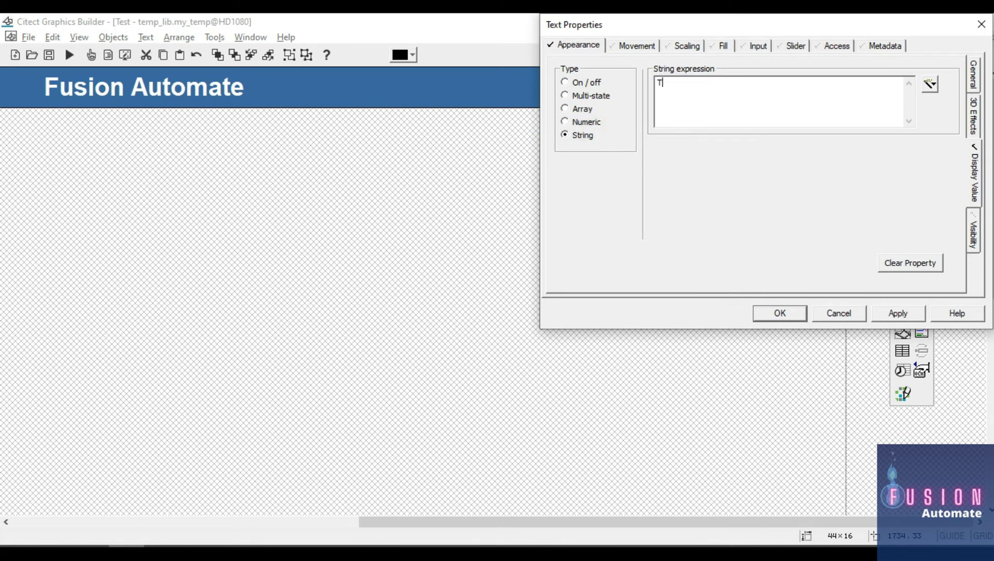
pyautogui.write('ime(1')
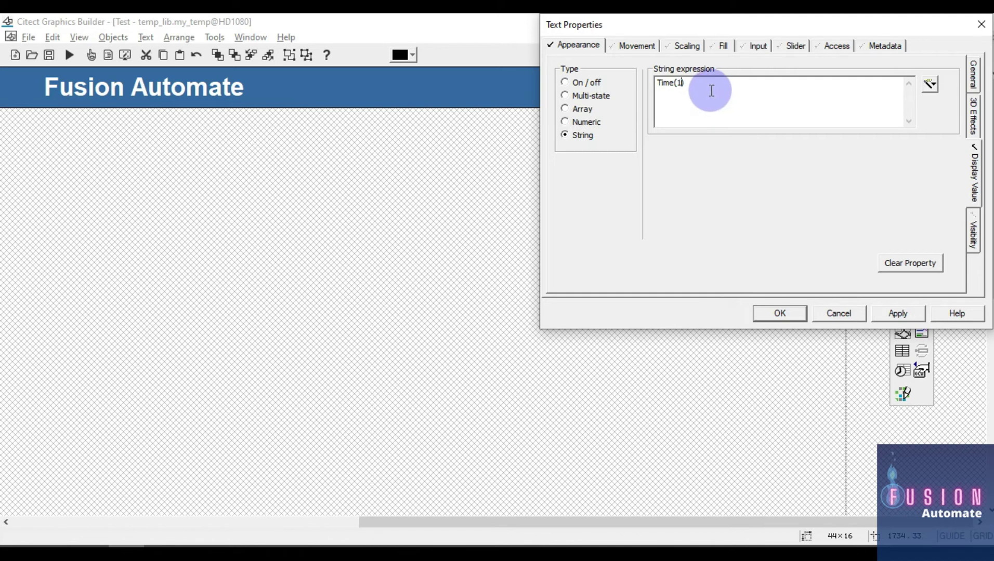
# Copy Time(1) into the Citect SCADA Help search box, replacing the old term Date
pyautogui.moveTo(694, 83); pyautogui.dragTo(657, 83)
pyautogui.hotkey('ctrl', 'c')
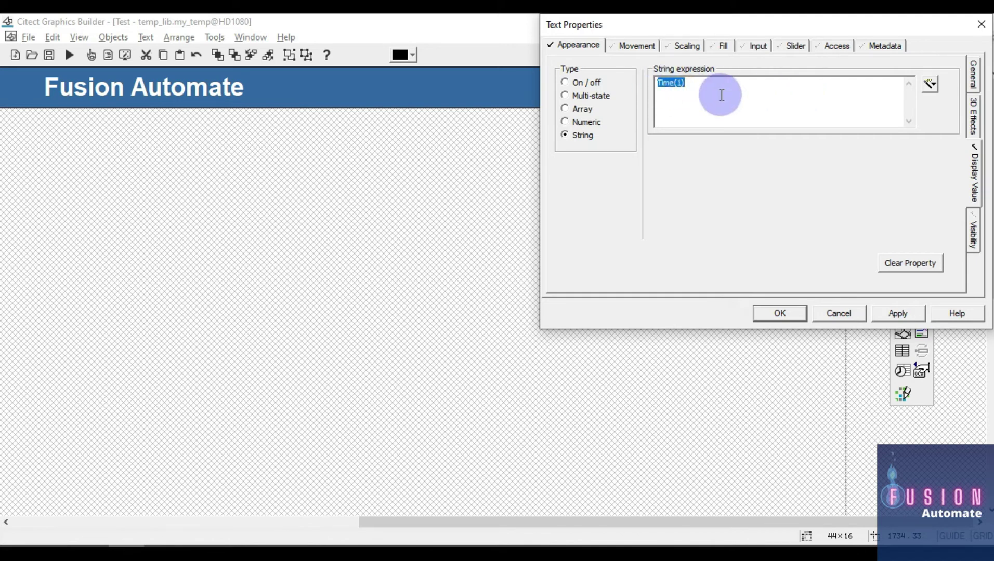
pyautogui.click(170, 543)
pyautogui.moveTo(816, 97); pyautogui.dragTo(719, 97)
pyautogui.hotkey('ctrl', 'v')
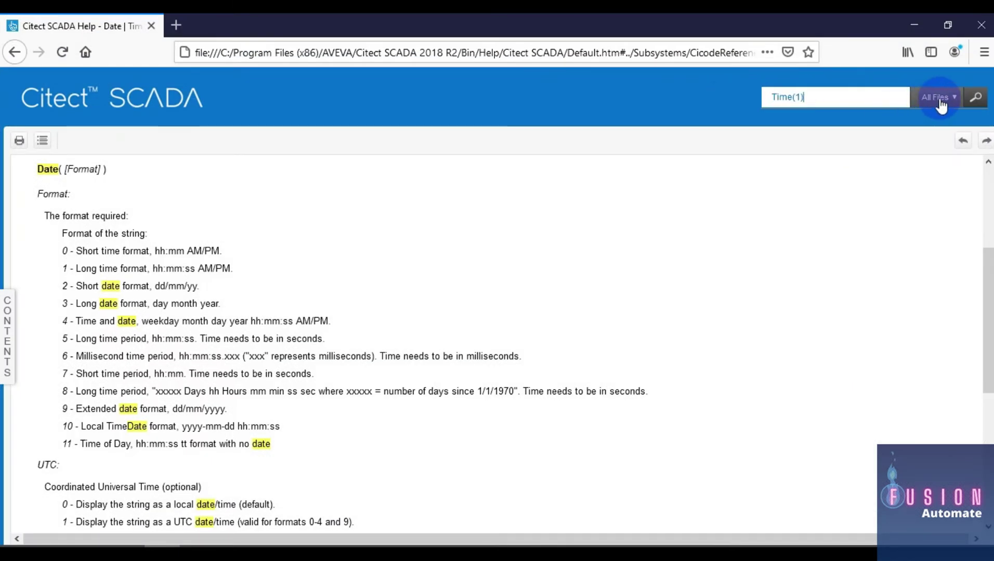
# Search help for Time(1) and open the Time | Time and Date Functions page
pyautogui.click(972, 97)
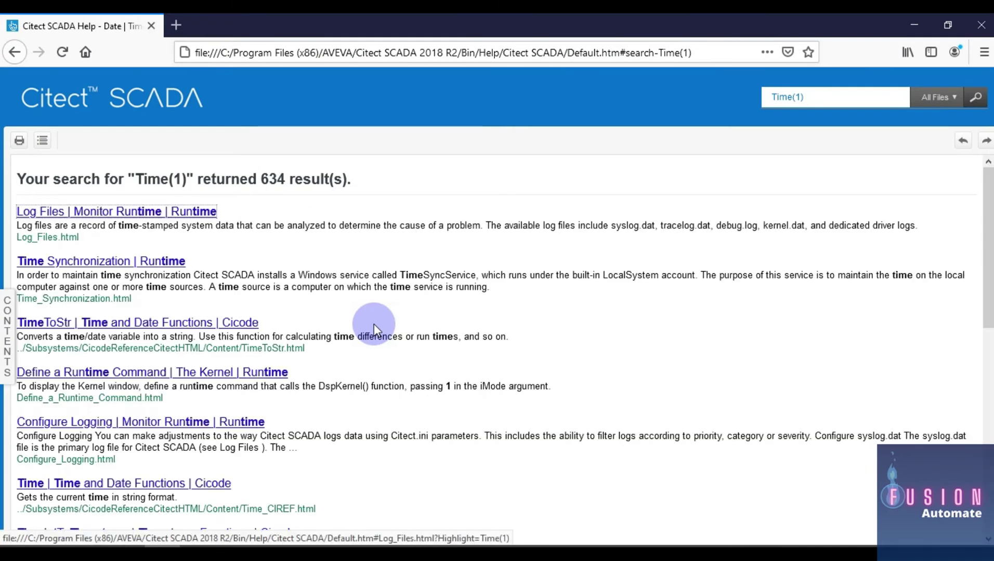
pyautogui.scroll(-3, 151, 300)
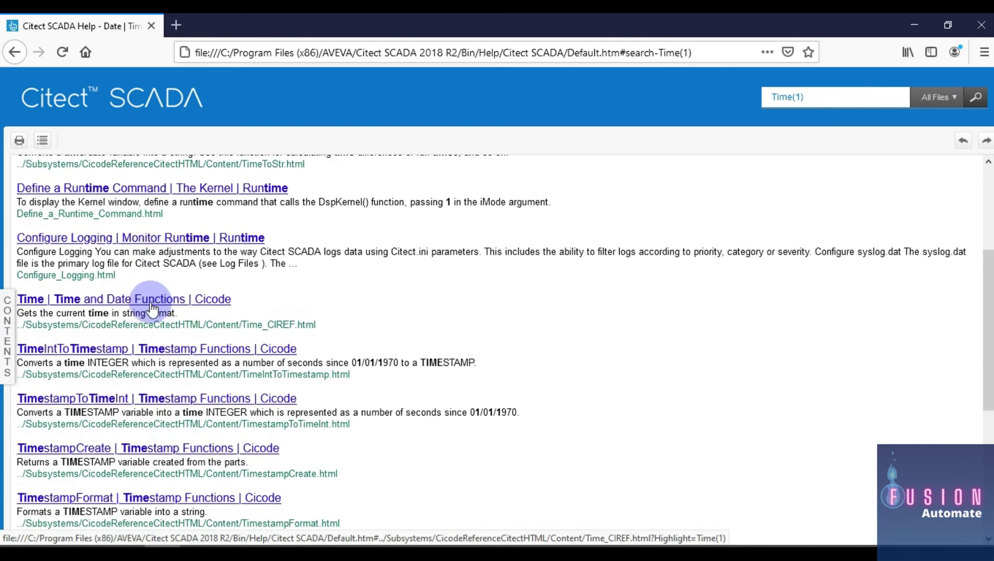
pyautogui.click(166, 301)
pyautogui.scroll(-2, 182, 304)
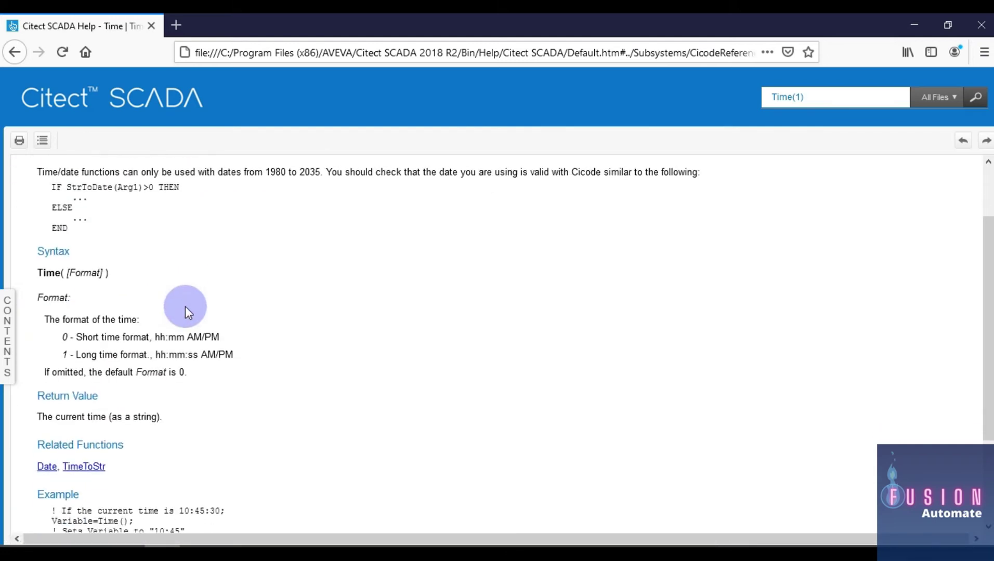
# Read the Time syntax and format options, noting format 1 is hh:mm:ss AM/PM, then return to Graphics Builder
pyautogui.doubleClick(45, 274)
pyautogui.moveTo(61, 274); pyautogui.dragTo(124, 274)
pyautogui.click(123, 274)
pyautogui.doubleClick(50, 274)
pyautogui.moveTo(63, 337); pyautogui.dragTo(227, 341)
pyautogui.click(152, 337)
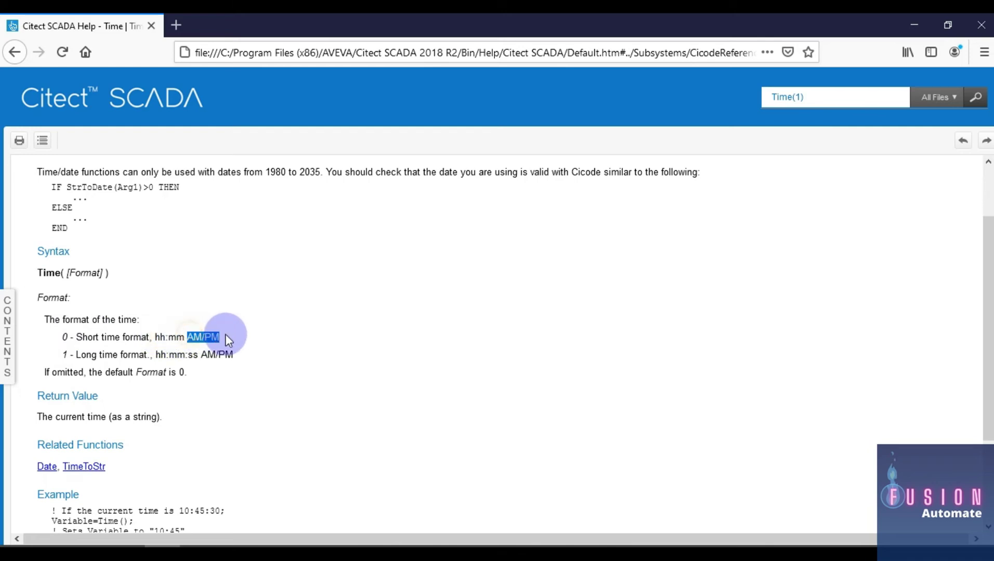
pyautogui.moveTo(76, 355); pyautogui.dragTo(271, 355)
pyautogui.click(172, 356)
pyautogui.click(271, 355)
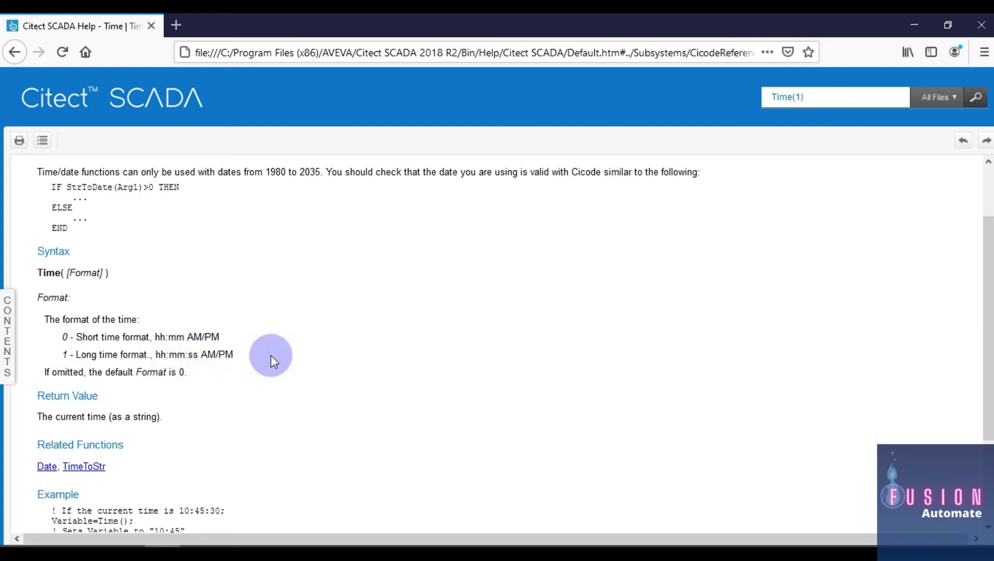
pyautogui.moveTo(67, 355); pyautogui.dragTo(54, 355)
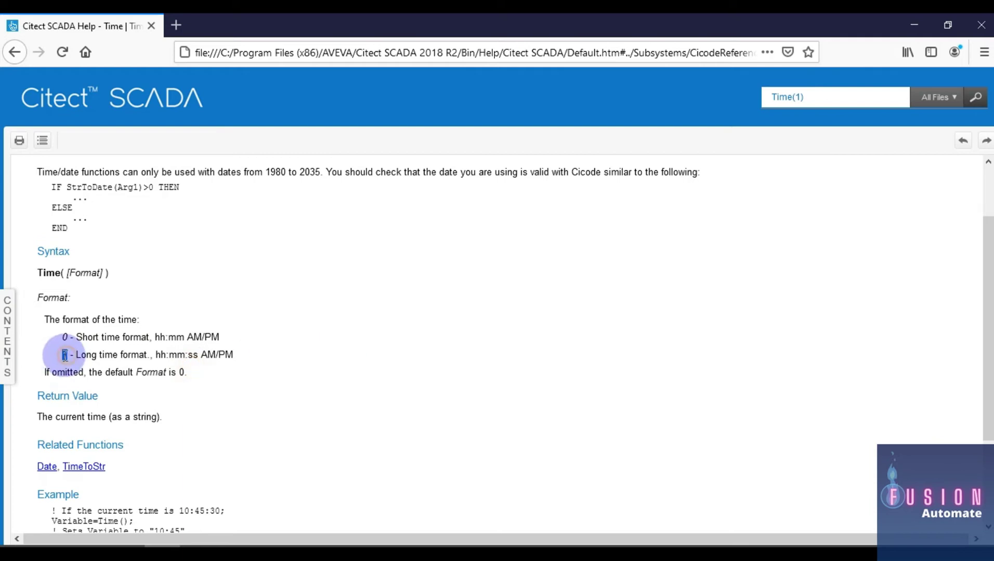
pyautogui.click(913, 24)
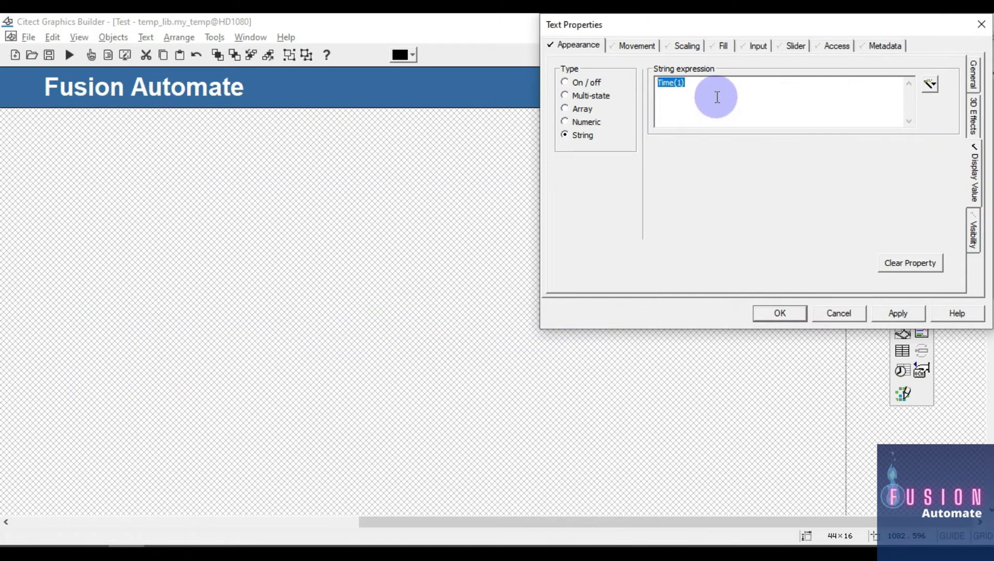
# Confirm the Time(1) object and make its font bold at size 26
pyautogui.click(707, 100)
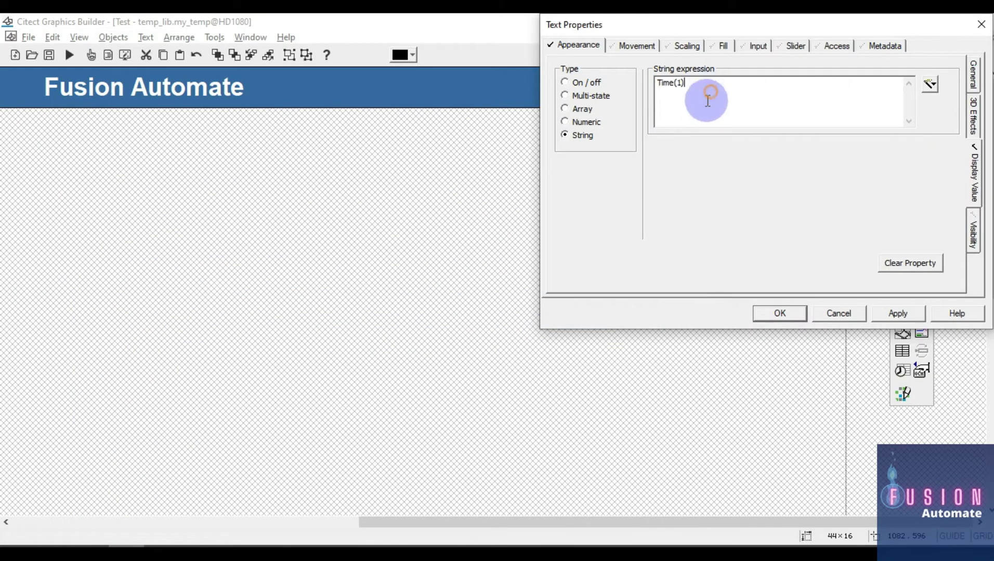
pyautogui.click(779, 313)
pyautogui.doubleClick(732, 88)
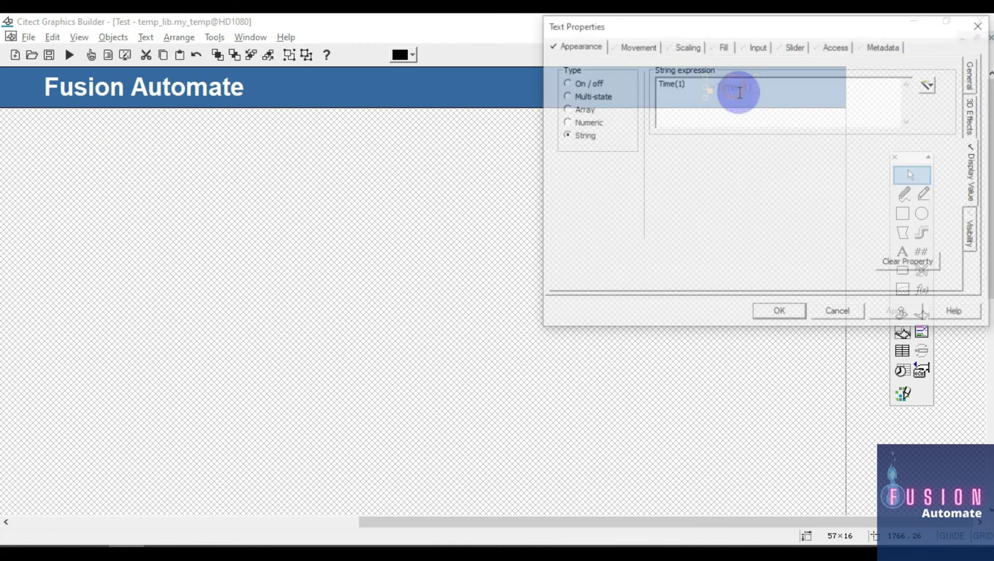
pyautogui.click(973, 84)
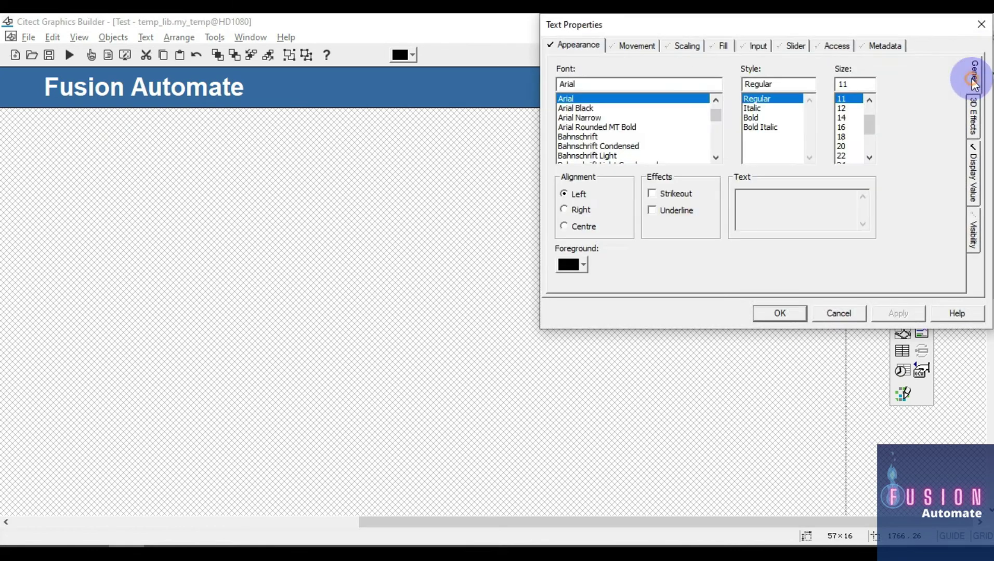
pyautogui.click(753, 118)
pyautogui.scroll(-1, 842, 141)
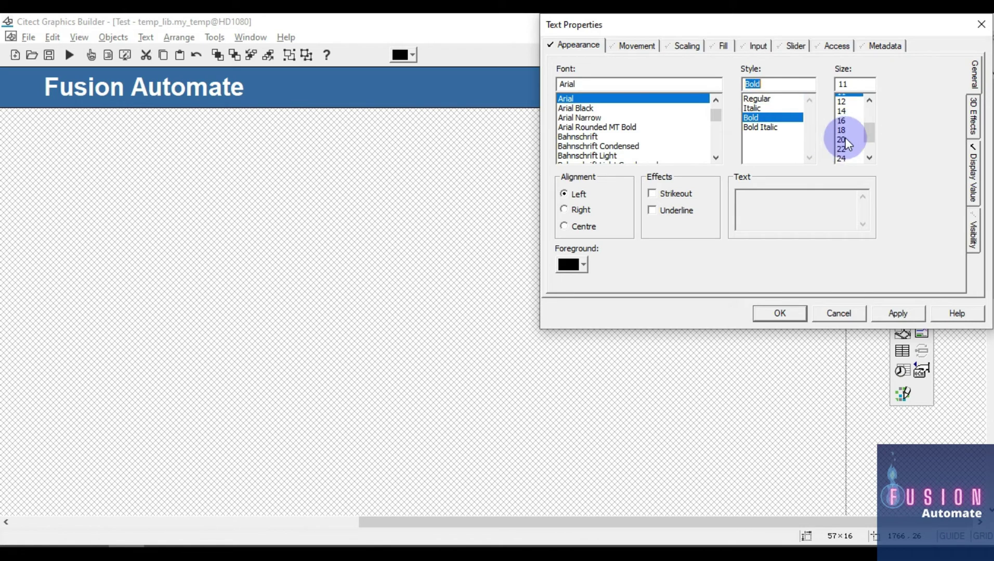
pyautogui.click(847, 146)
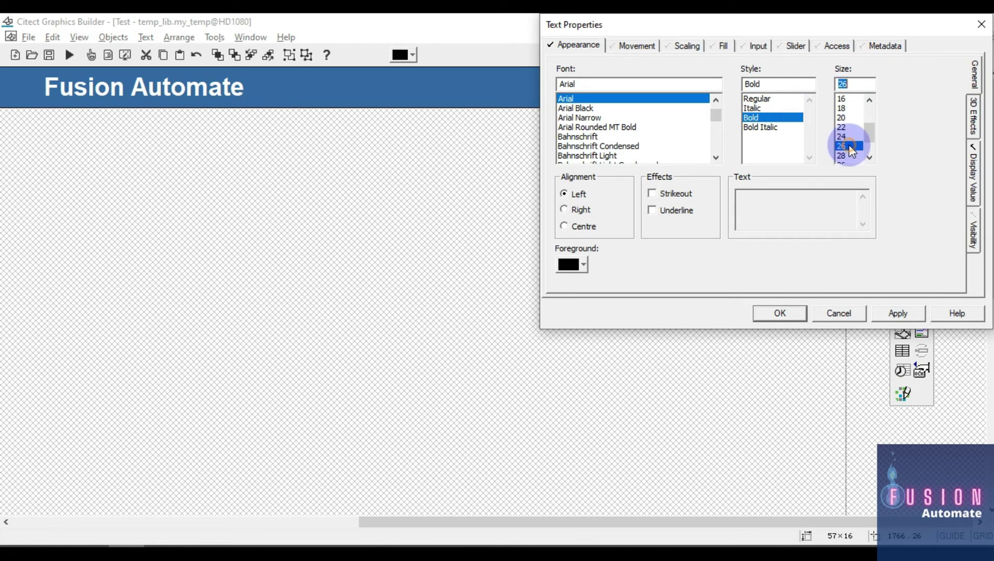
pyautogui.click(779, 313)
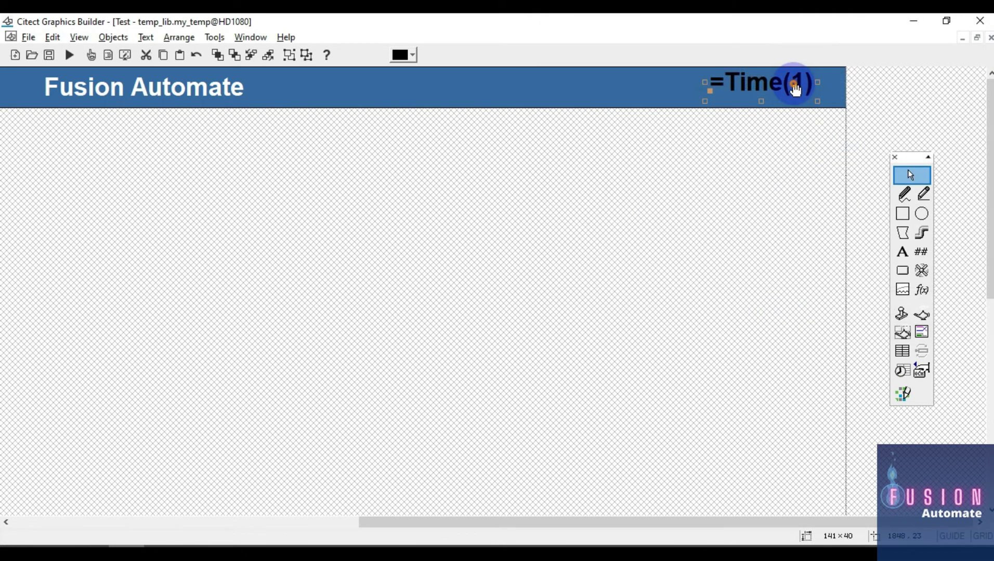
# Set the =Time(1) text's foreground colour to white
pyautogui.doubleClick(794, 84)
pyautogui.click(570, 265)
pyautogui.click(736, 286)
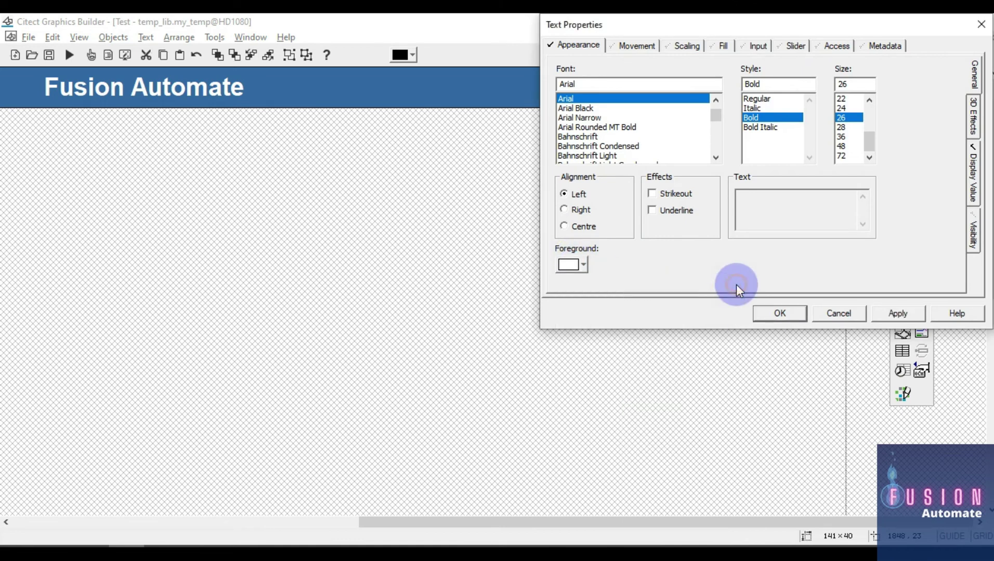
pyautogui.click(800, 313)
# Select the Fusion Automate and =Date(3) header texts
pyautogui.click(195, 89)
pyautogui.moveTo(577, 525); pyautogui.dragTo(218, 511)
pyautogui.click(74, 89)
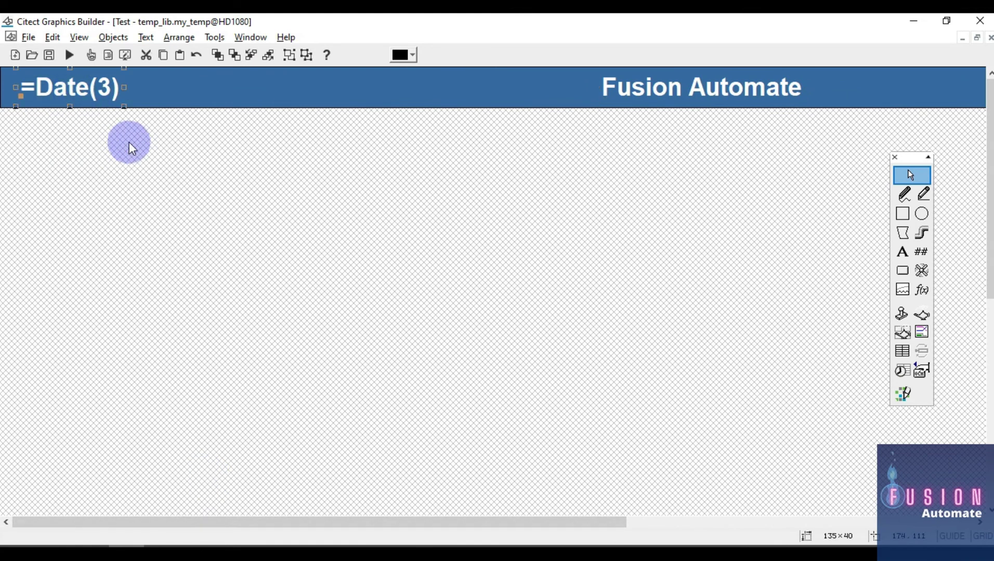
# Vertically centre the =Date(3), Fusion Automate and =Time(1) texts, then select them with the blue banner
pyautogui.keyDown('shift'); pyautogui.click(633, 100); pyautogui.keyUp('shift')
pyautogui.moveTo(366, 514); pyautogui.dragTo(740, 530)
pyautogui.keyDown('shift'); pyautogui.click(771, 89); pyautogui.keyUp('shift')
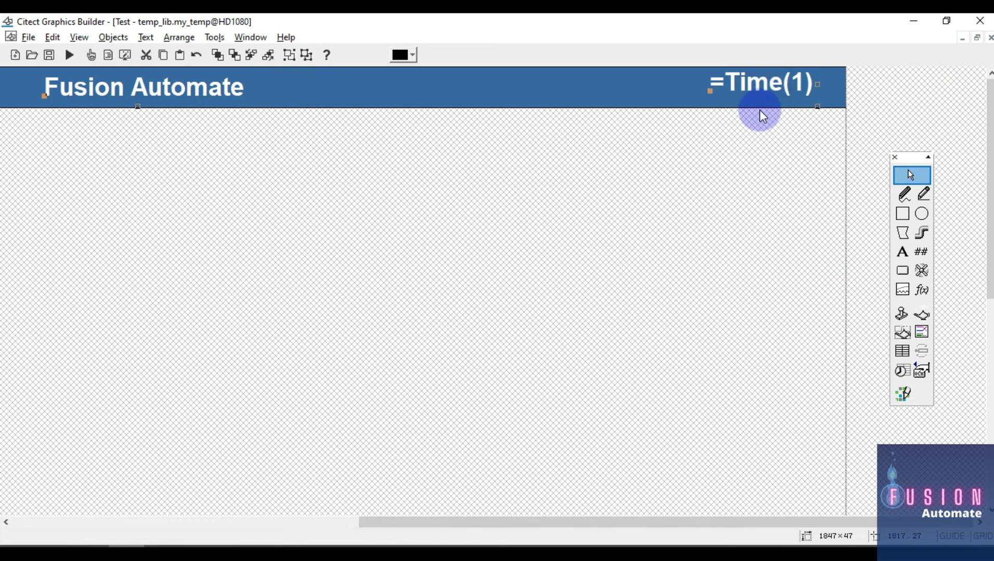
pyautogui.hotkey('ctrl', 'l')
pyautogui.click(64, 150)
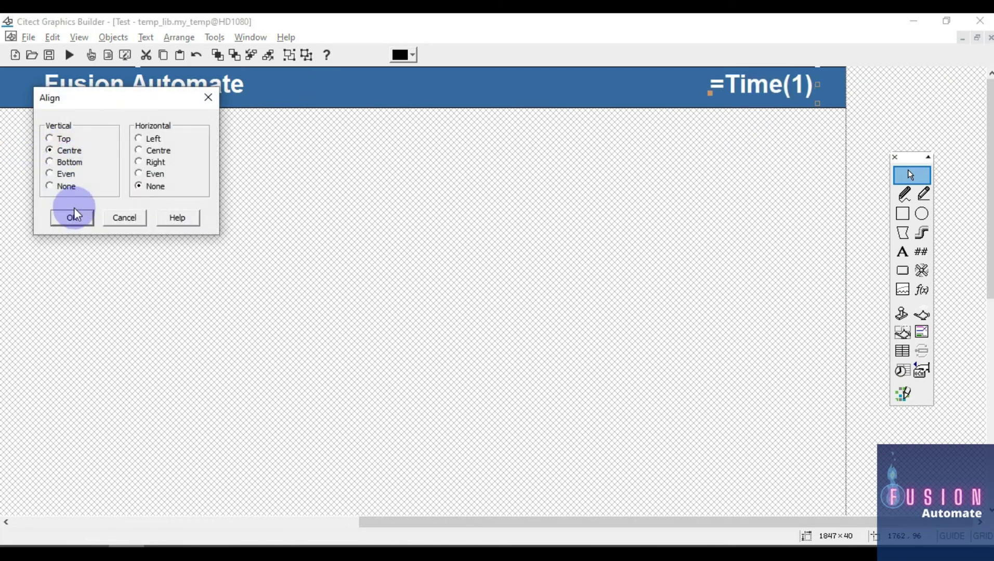
pyautogui.click(71, 219)
pyautogui.keyDown('shift'); pyautogui.click(478, 88); pyautogui.keyUp('shift')
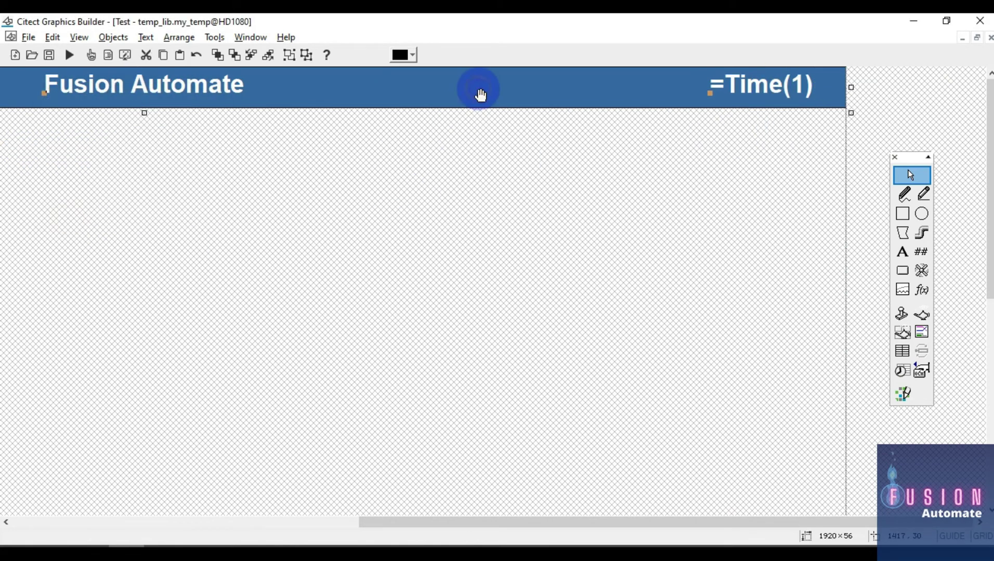
pyautogui.hotkey('ctrl', 'l')
# Centre the header texts vertically on the blue banner and save my_temp
pyautogui.click(65, 152)
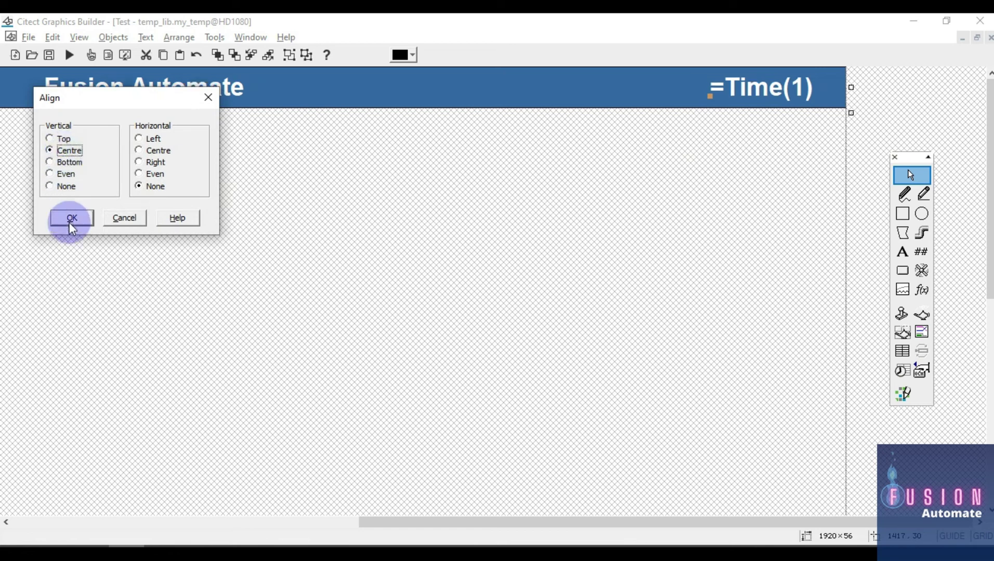
pyautogui.click(71, 220)
pyautogui.hotkey('ctrl', 's')
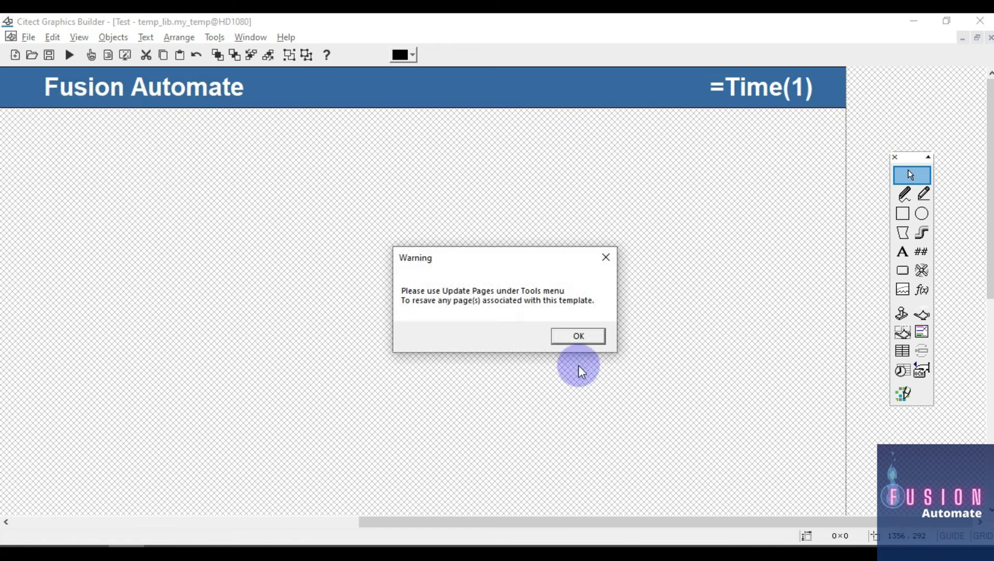
pyautogui.click(579, 336)
# Reselect and deselect =Time(1), then save the my_temp template twice more
pyautogui.click(770, 95)
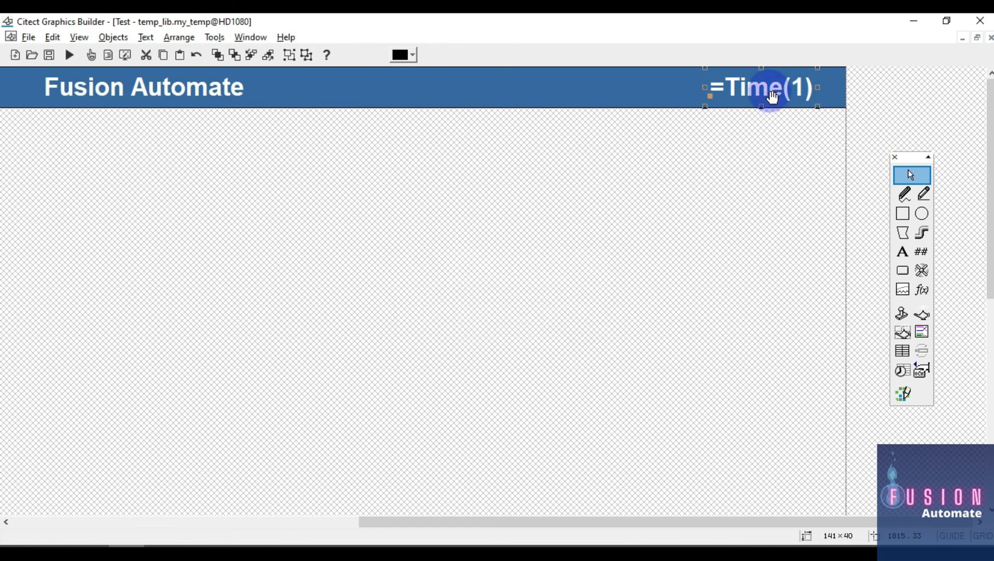
pyautogui.click(758, 182)
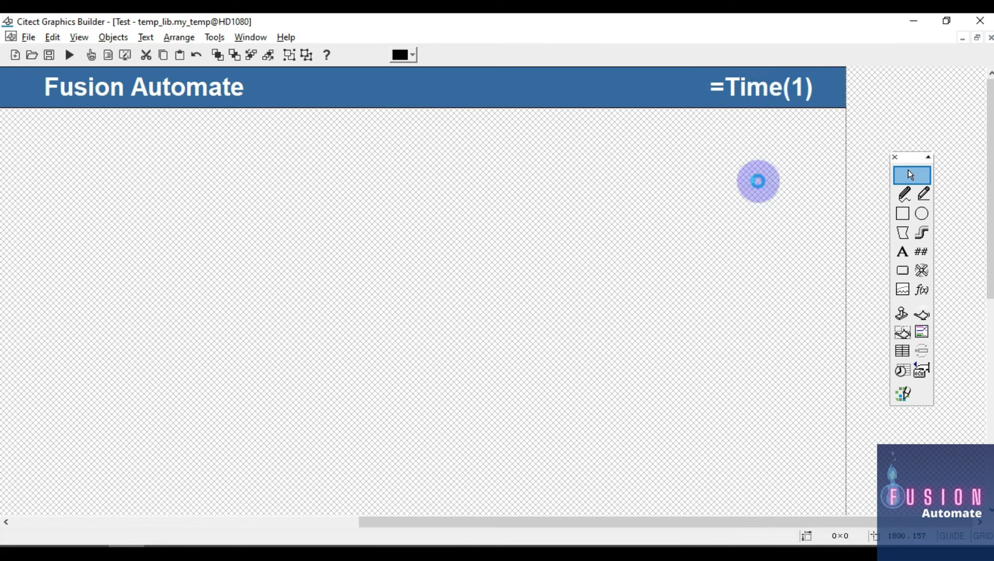
pyautogui.hotkey('ctrl', 's')
pyautogui.click(581, 336)
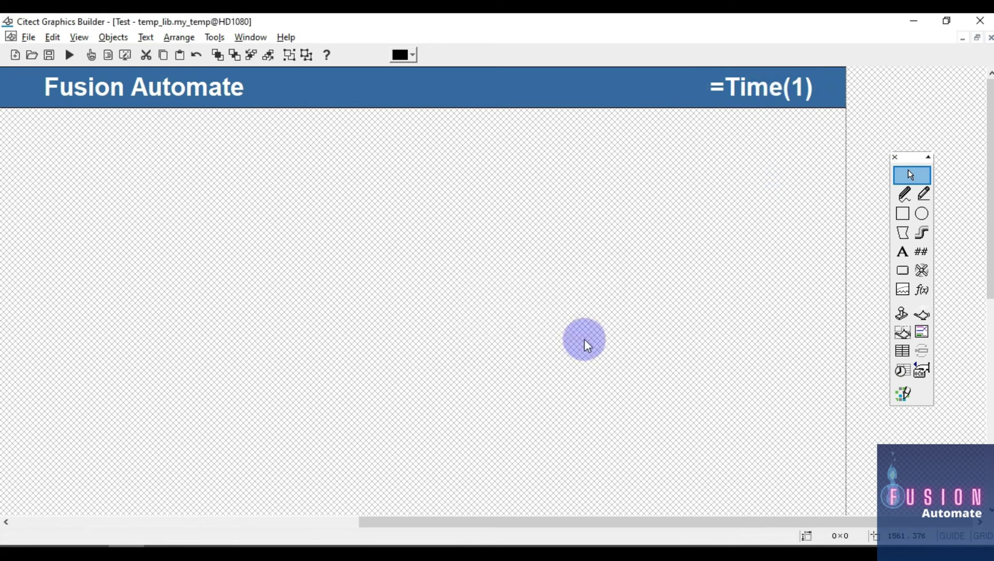
pyautogui.hotkey('ctrl', 's')
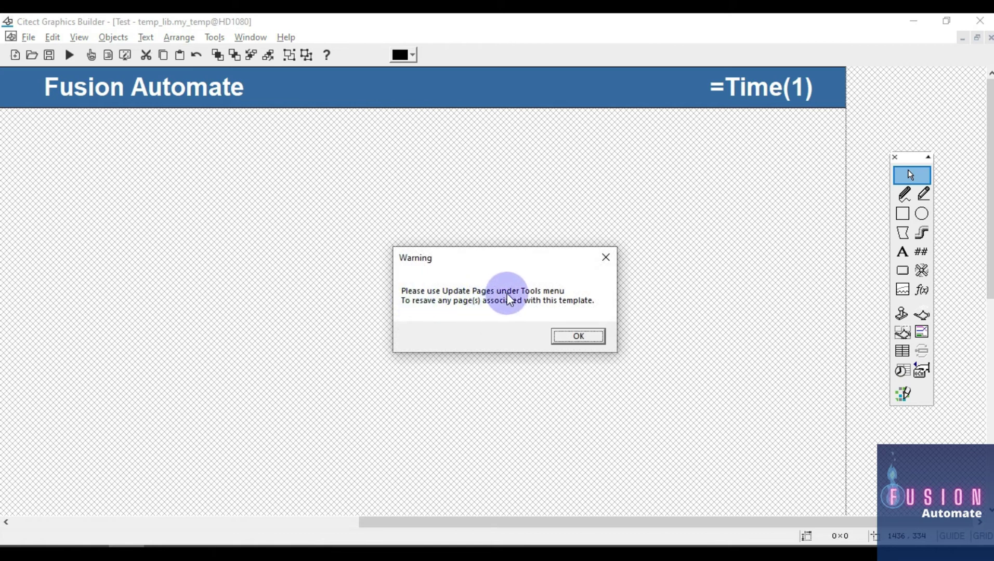
# Dismiss the save warning and run Update Pages in Active and Included Projects, confirming Yes
pyautogui.click(578, 336)
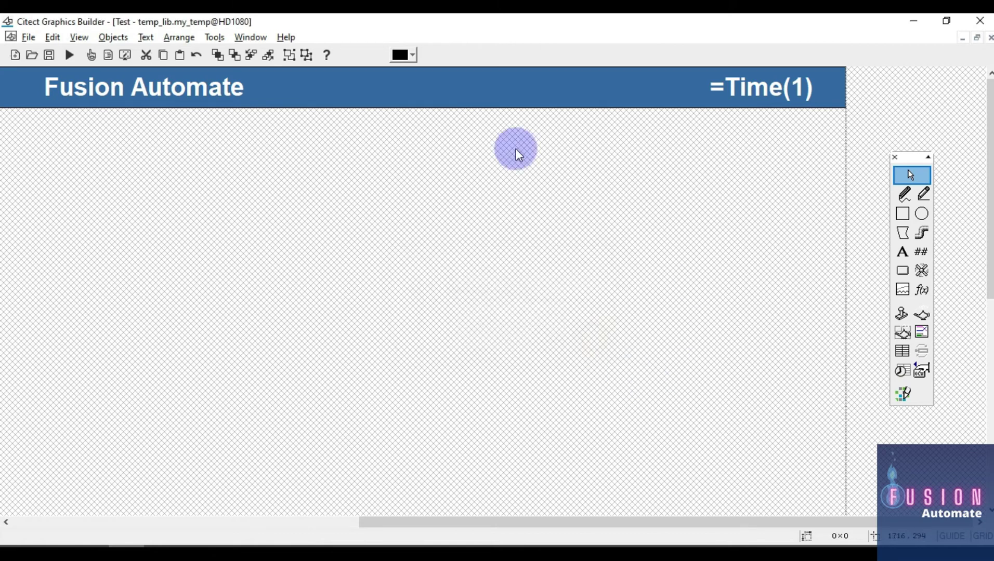
pyautogui.click(213, 37)
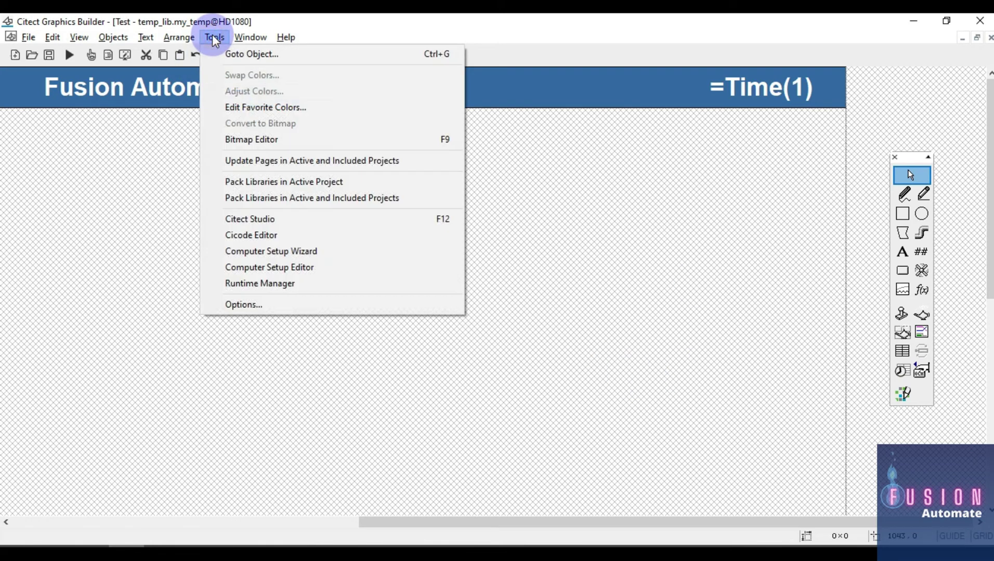
pyautogui.click(278, 160)
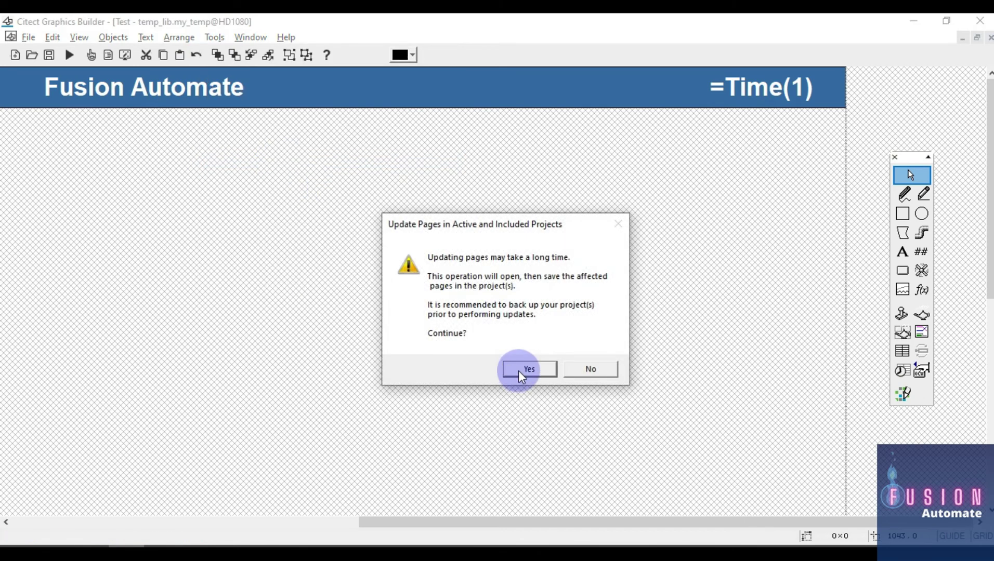
pyautogui.click(528, 369)
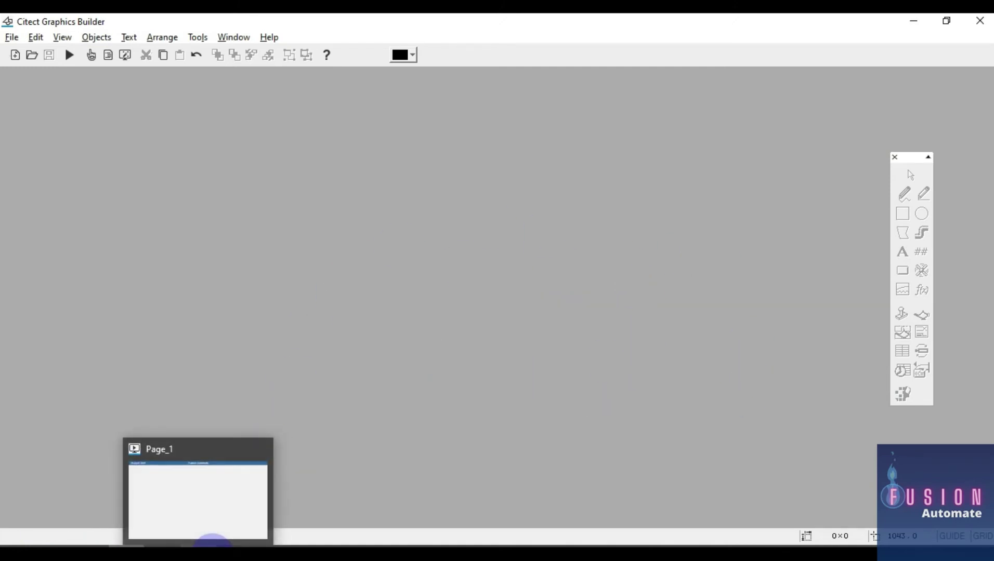
# Bring the running Page_1 runtime window forward and close it from the taskbar
pyautogui.click(213, 541)
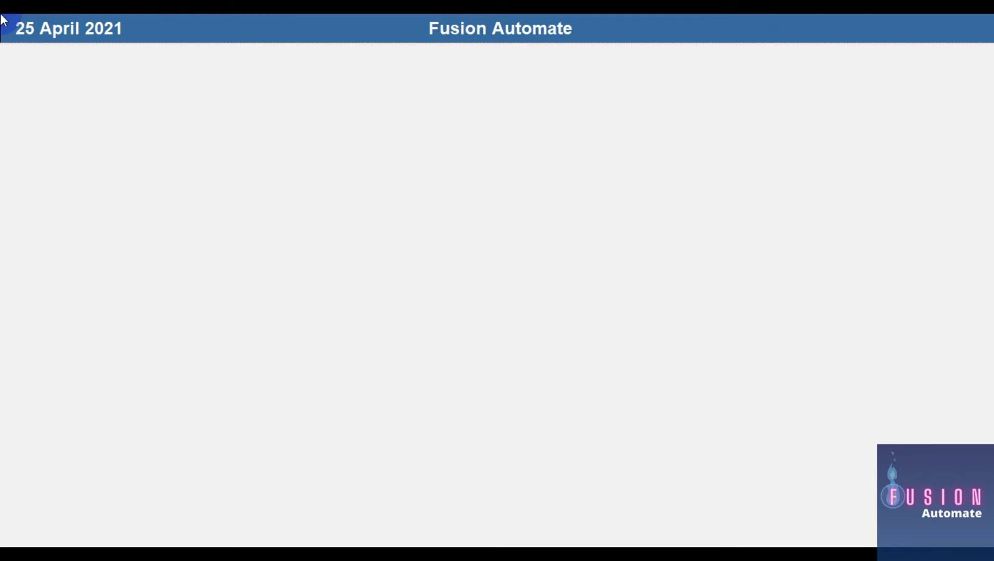
pyautogui.press('super')
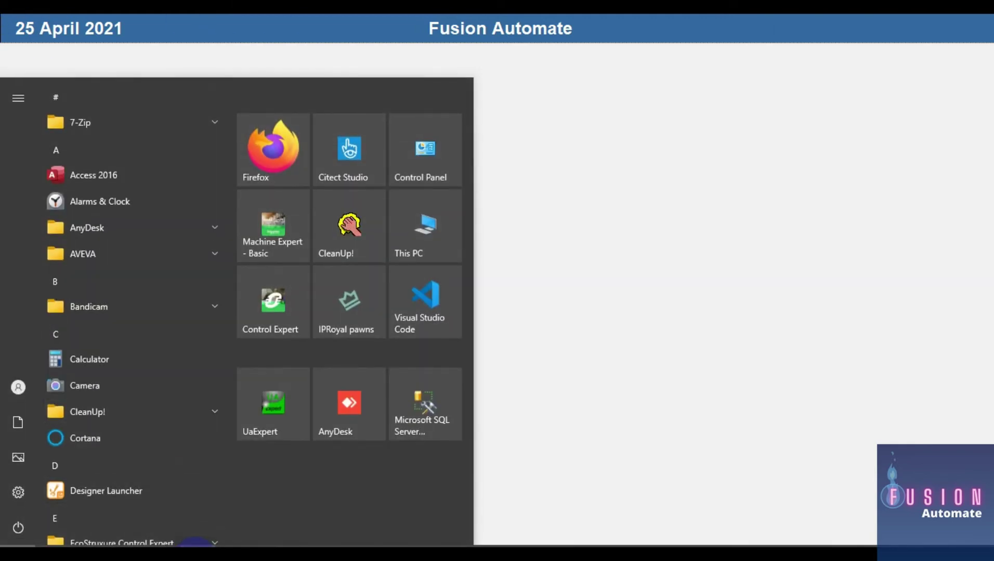
pyautogui.rightClick(203, 541)
pyautogui.click(204, 531)
# Pack, compile and run Test so the runtime banner shows 25 April 2021, Fusion Automate and a clock
pyautogui.moveTo(96, 542)
pyautogui.click(89, 540)
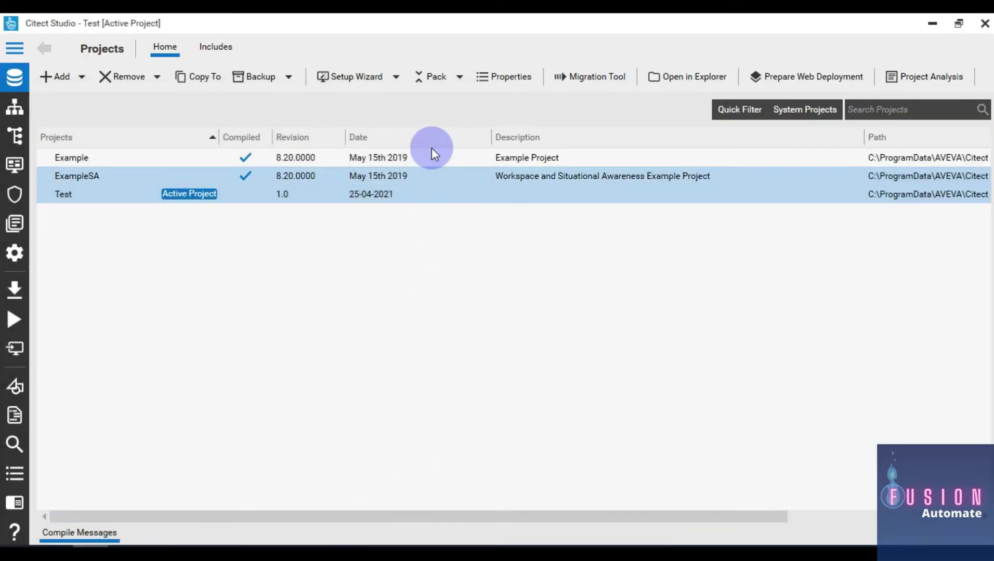
pyautogui.click(435, 78)
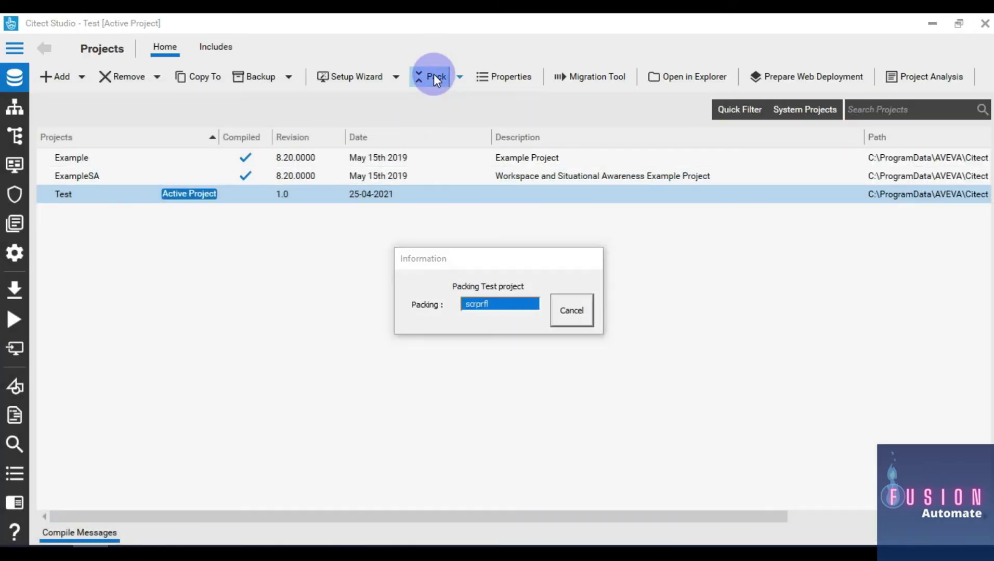
pyautogui.click(14, 289)
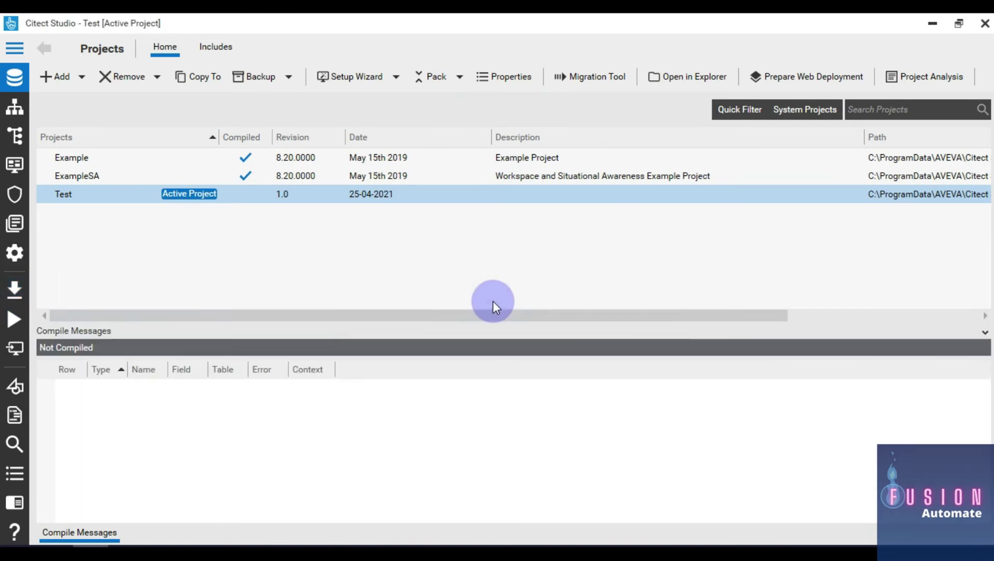
pyautogui.click(14, 319)
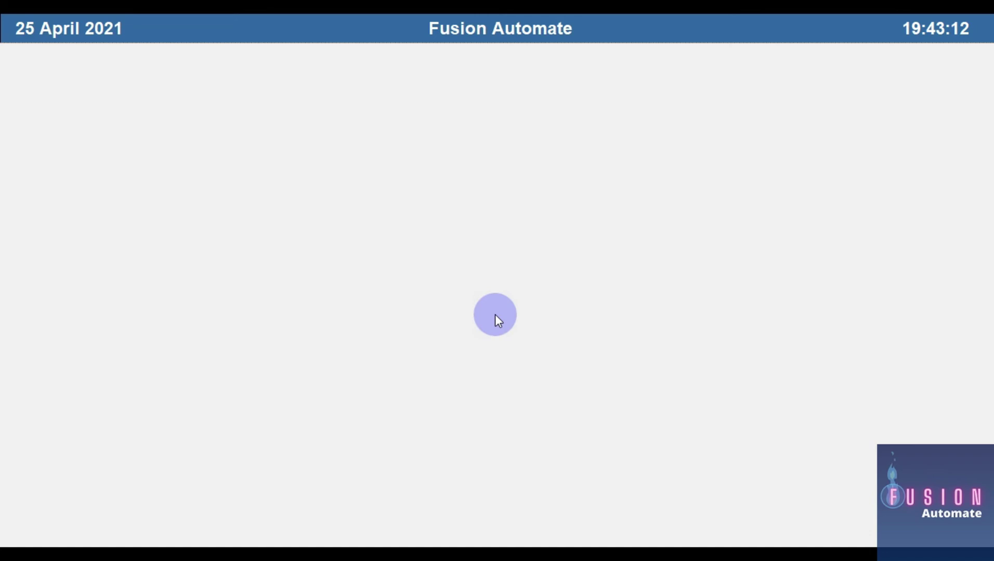
# Close the Test runtime window, confirm stopping its processes, and return to Graphics Builder
pyautogui.press('super')
pyautogui.rightClick(257, 547)
pyautogui.click(189, 527)
pyautogui.click(682, 123)
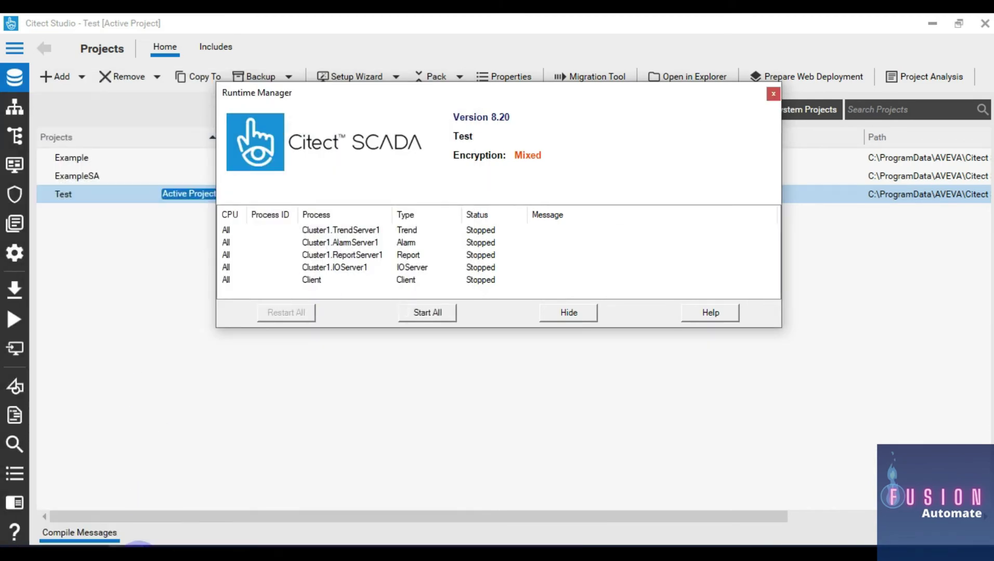
pyautogui.click(126, 550)
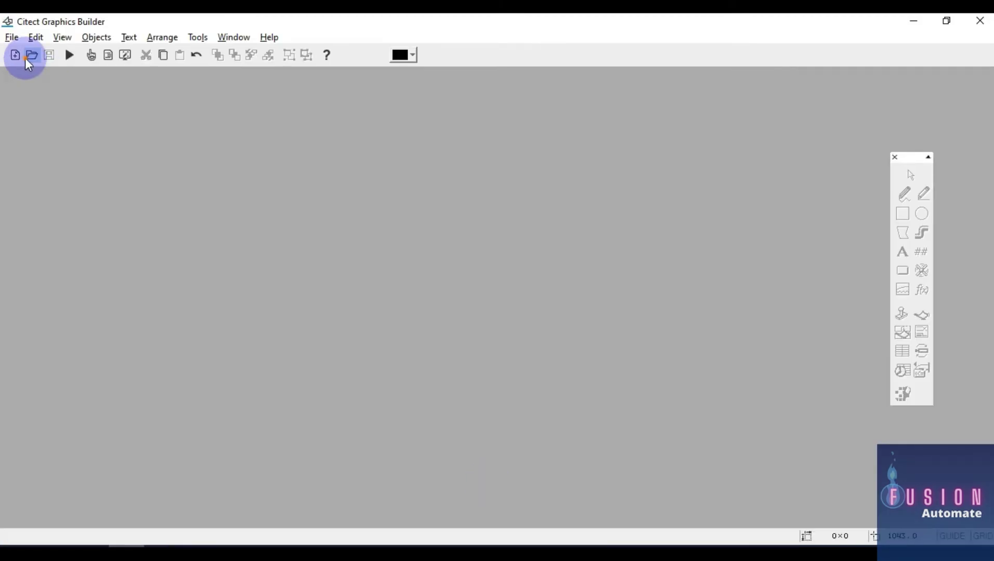
# Open the my_temp template and draw a bold 26-point Page-1 button at lower left
pyautogui.click(27, 57)
pyautogui.click(100, 178)
pyautogui.doubleClick(99, 177)
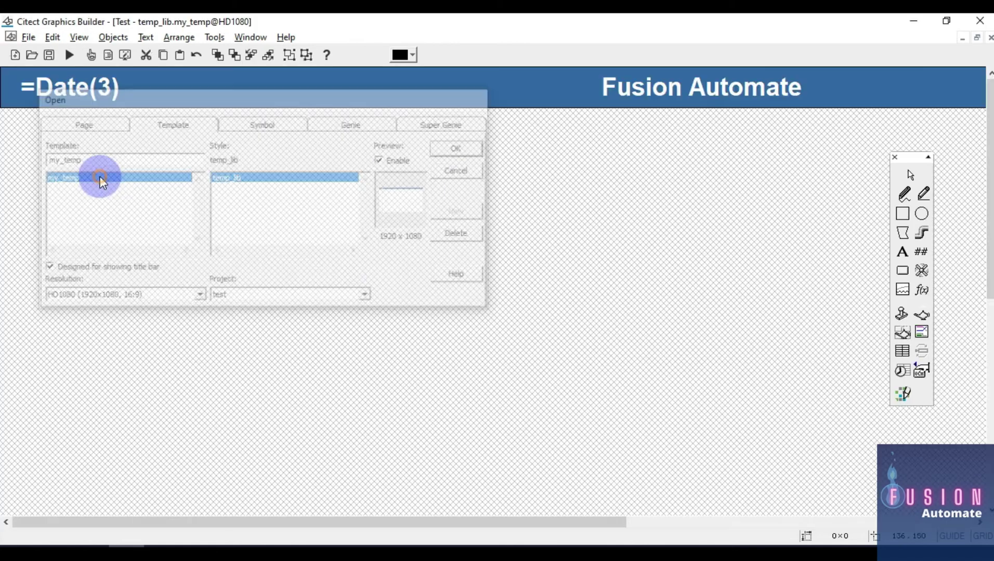
pyautogui.click(903, 271)
pyautogui.moveTo(24, 352); pyautogui.dragTo(147, 386)
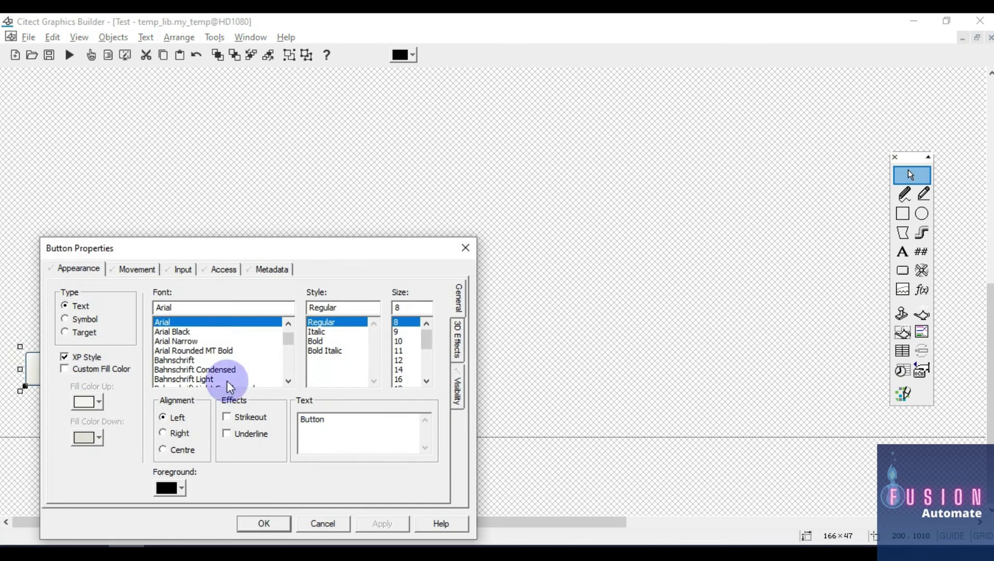
pyautogui.click(317, 340)
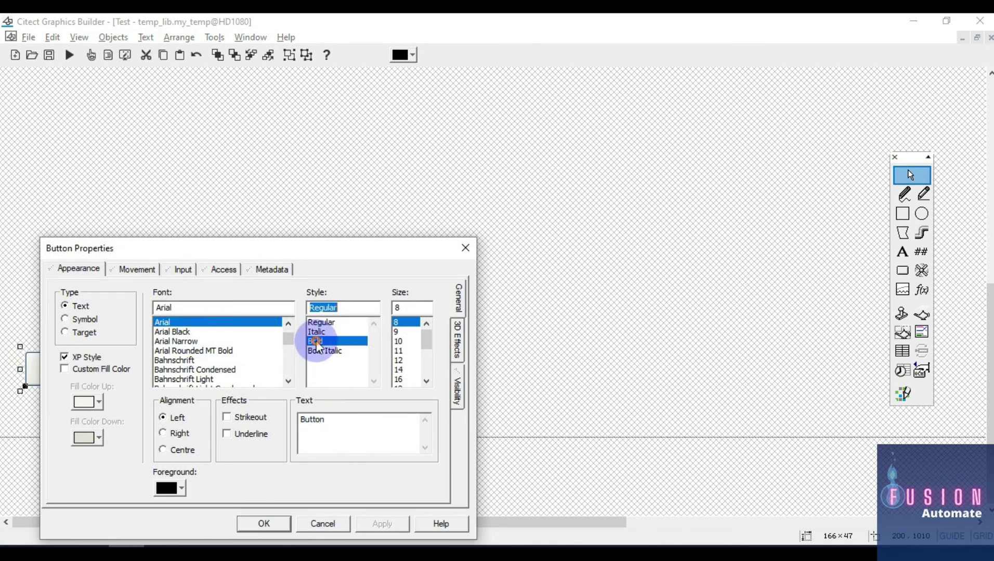
pyautogui.scroll(-2, 408, 370)
pyautogui.scroll(-1, 408, 370)
pyautogui.click(401, 369)
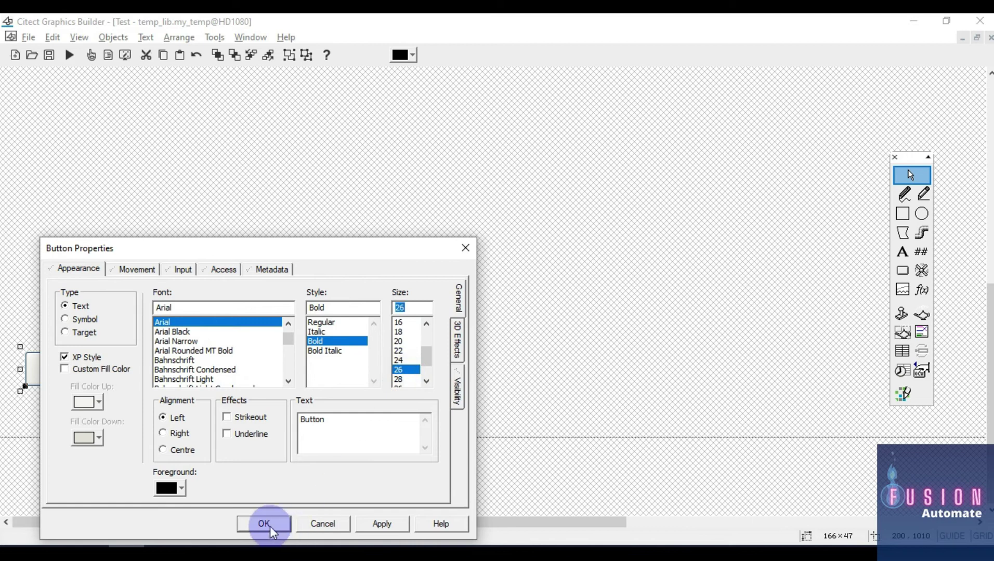
pyautogui.doubleClick(333, 420)
pyautogui.write('page')
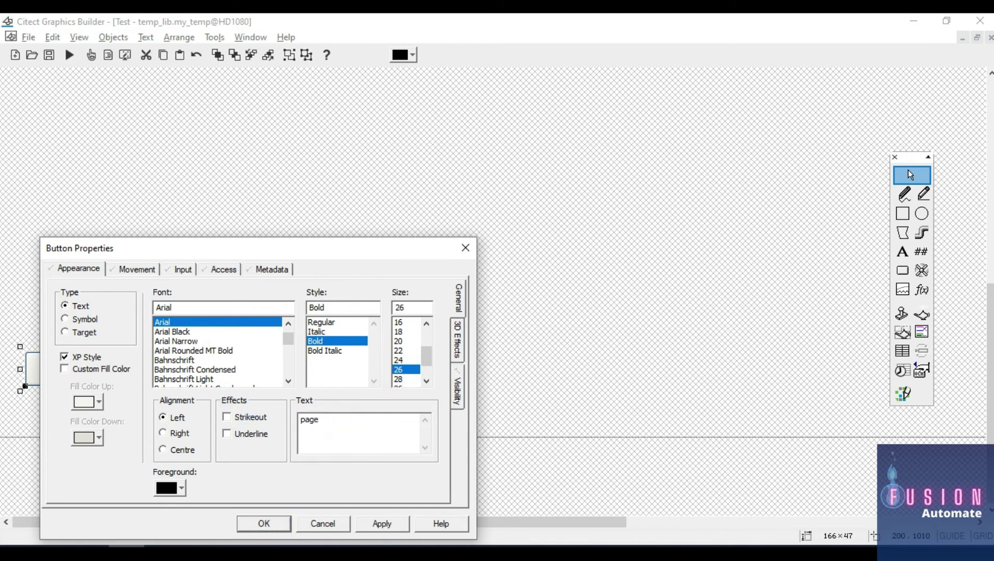
pyautogui.press('BackSpace')
pyautogui.press('BackSpace')
pyautogui.write('agw')
pyautogui.click(253, 523)
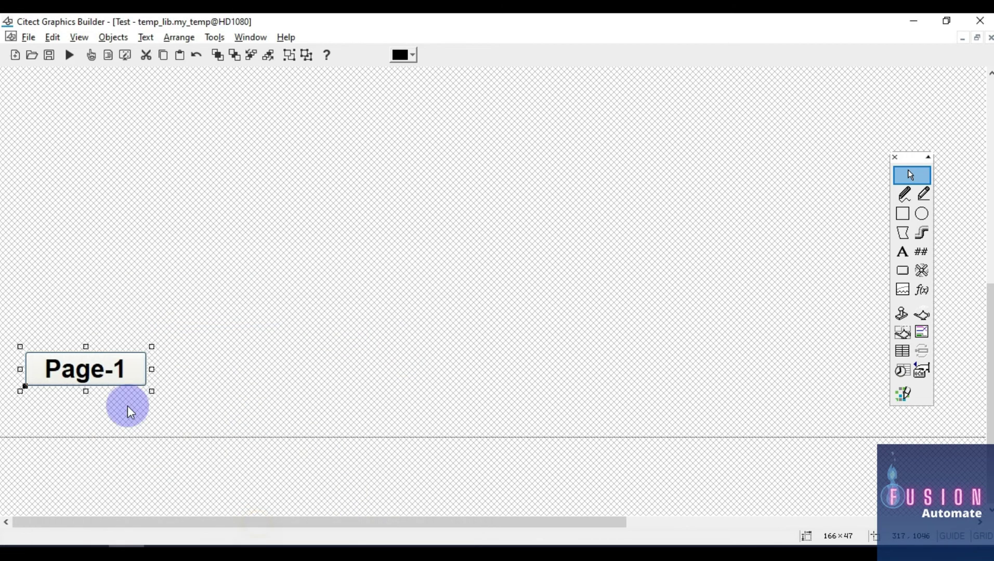
# Duplicate the Page-1 button to its right and relabel the copy Page-2
pyautogui.moveTo(104, 382); pyautogui.dragTo(238, 382)
pyautogui.doubleClick(238, 381)
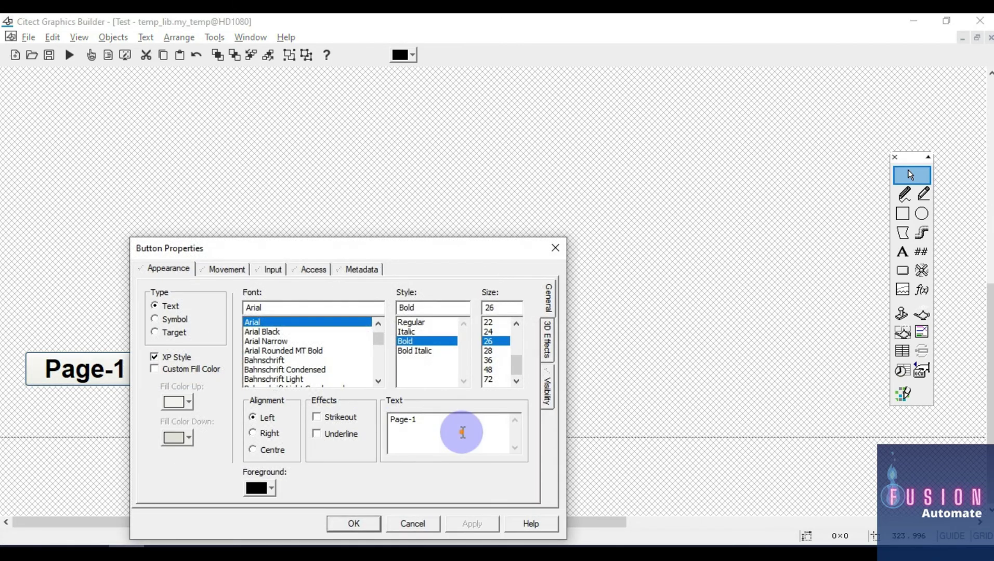
pyautogui.press('BackSpace')
pyautogui.write('2')
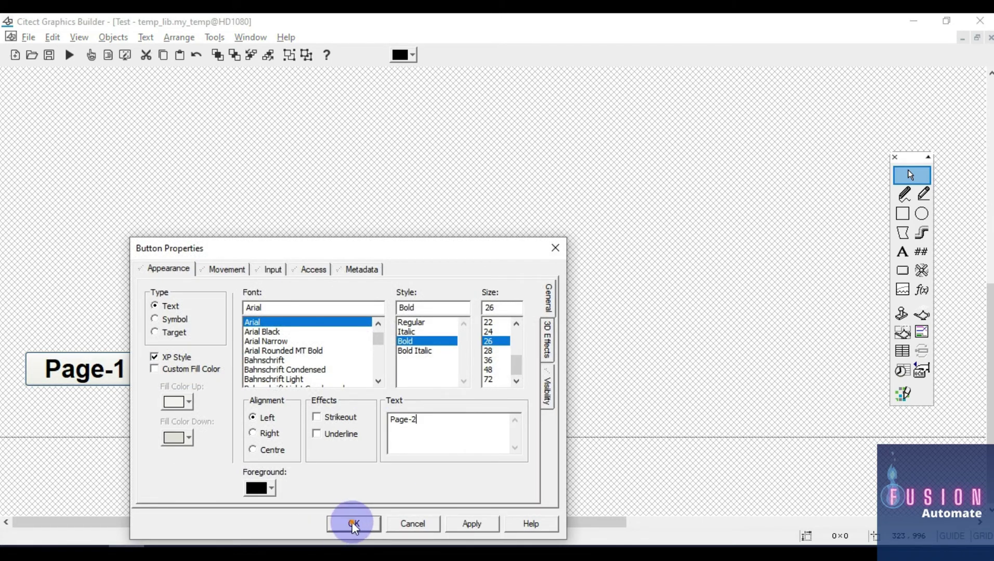
pyautogui.click(353, 523)
# Copy the Page-2 button further right and relabel the copy Page-3
pyautogui.moveTo(178, 382); pyautogui.dragTo(511, 374)
pyautogui.doubleClick(511, 374)
pyautogui.click(694, 426)
pyautogui.press('BackSpace')
pyautogui.write('3')
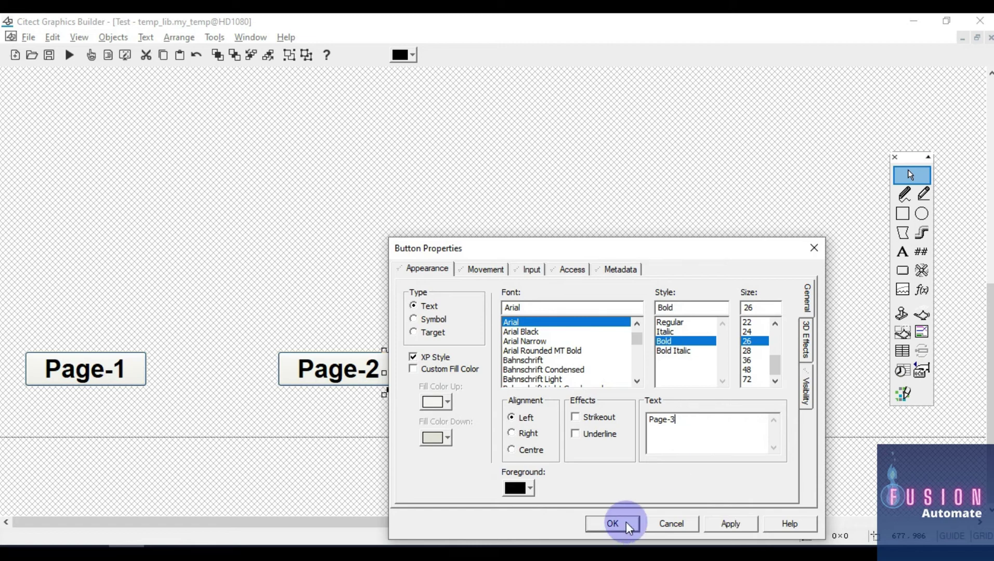
pyautogui.click(613, 524)
pyautogui.click(670, 344)
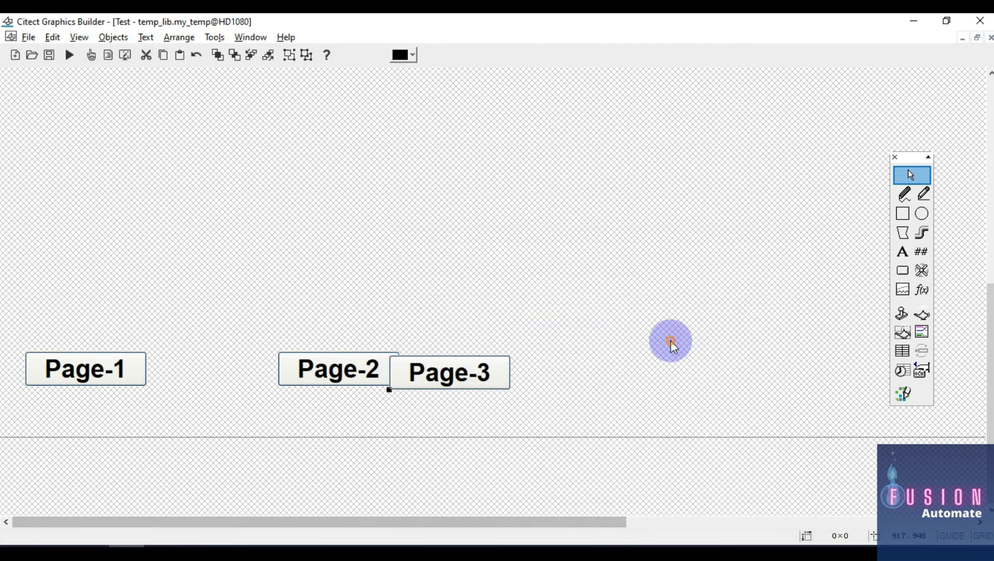
# Align the three Page buttons on their vertical centres with even horizontal spacing
pyautogui.moveTo(86, 368); pyautogui.dragTo(83, 421)
pyautogui.moveTo(5, 344); pyautogui.dragTo(661, 470)
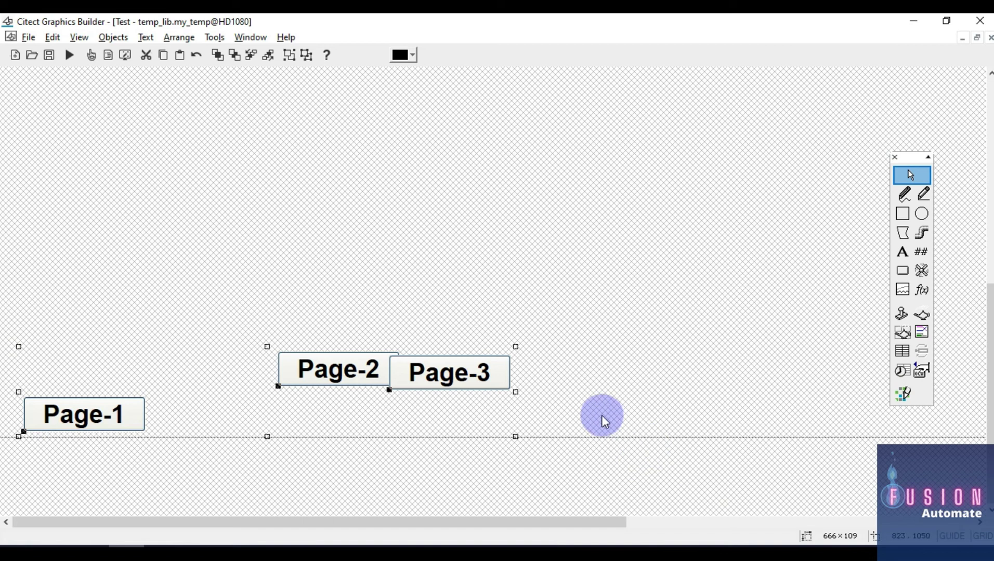
pyautogui.hotkey('ctrl', 'l')
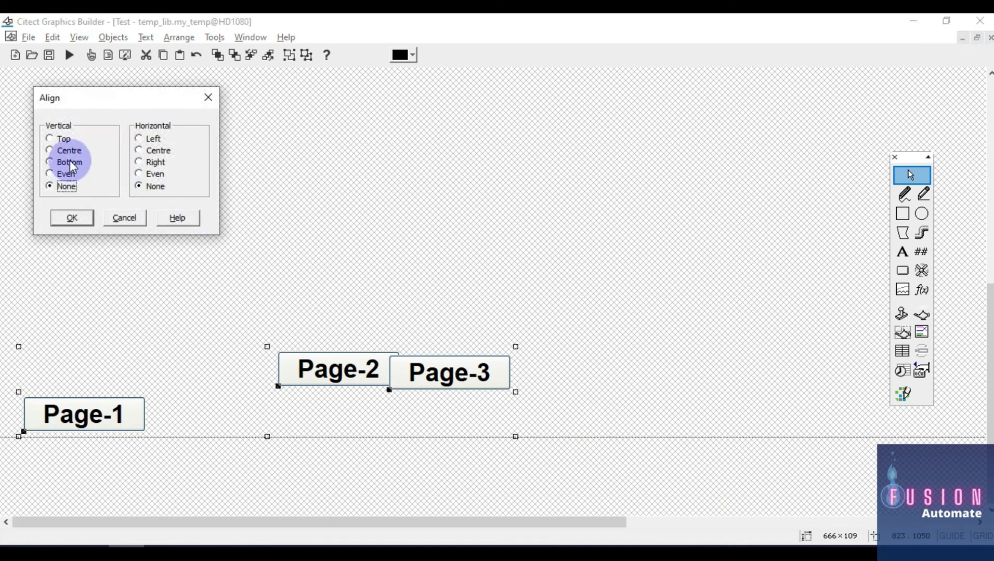
pyautogui.click(70, 164)
pyautogui.click(147, 175)
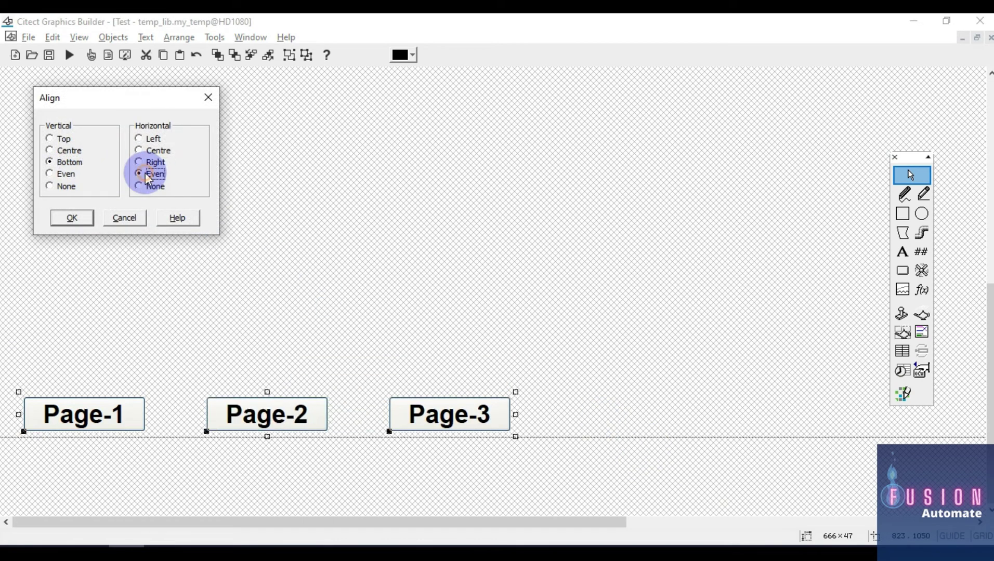
pyautogui.click(67, 152)
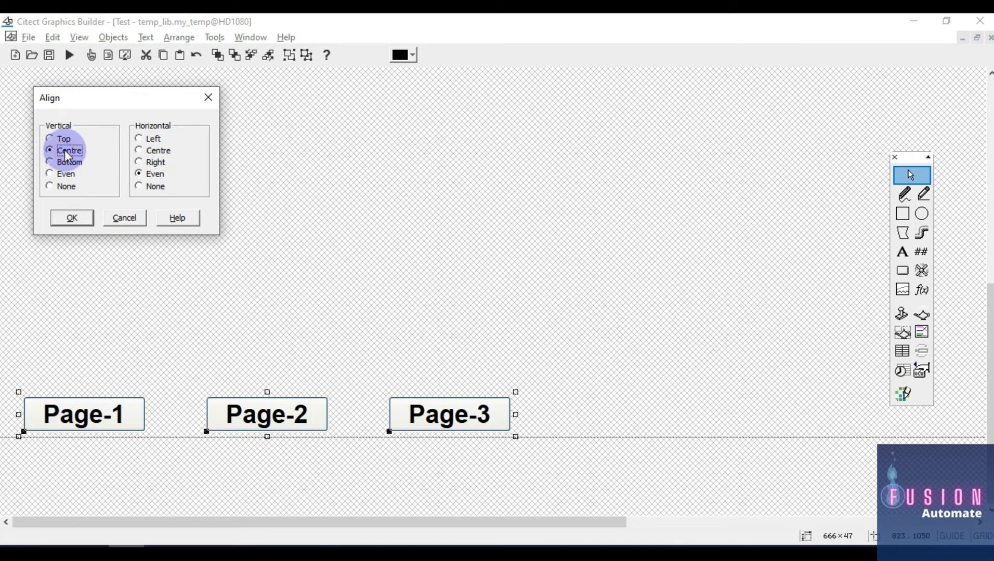
pyautogui.click(77, 218)
# Move the three buttons down onto the guide line and save the my_temp template
pyautogui.moveTo(574, 353); pyautogui.dragTo(5, 476)
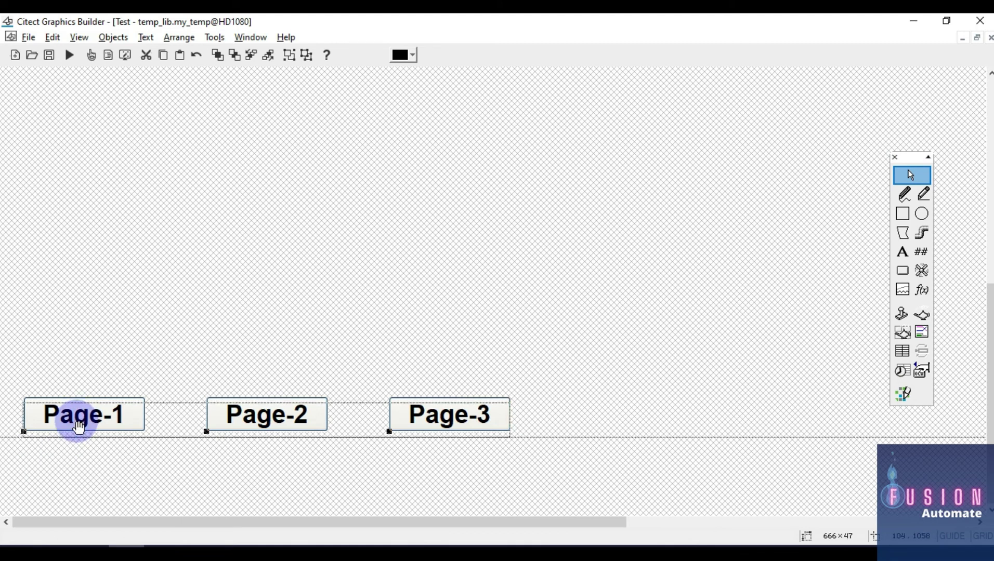
pyautogui.moveTo(78, 428); pyautogui.dragTo(79, 433)
pyautogui.click(278, 317)
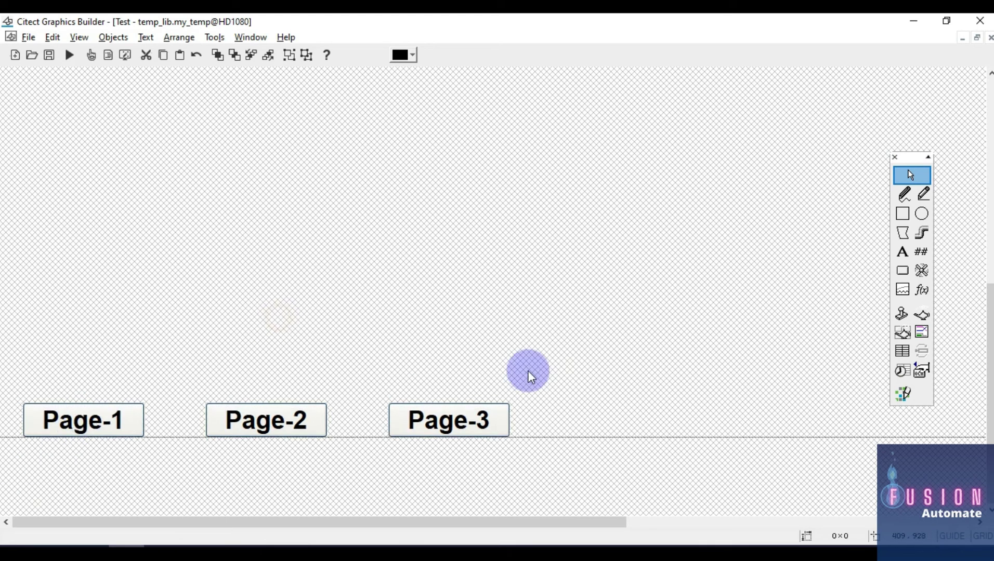
pyautogui.hotkey('ctrl', 's')
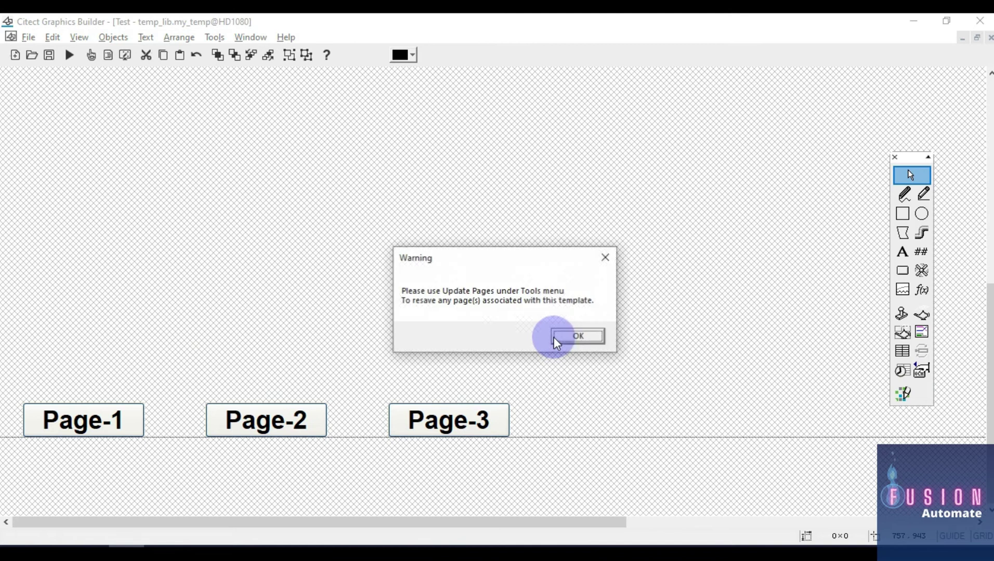
pyautogui.click(581, 337)
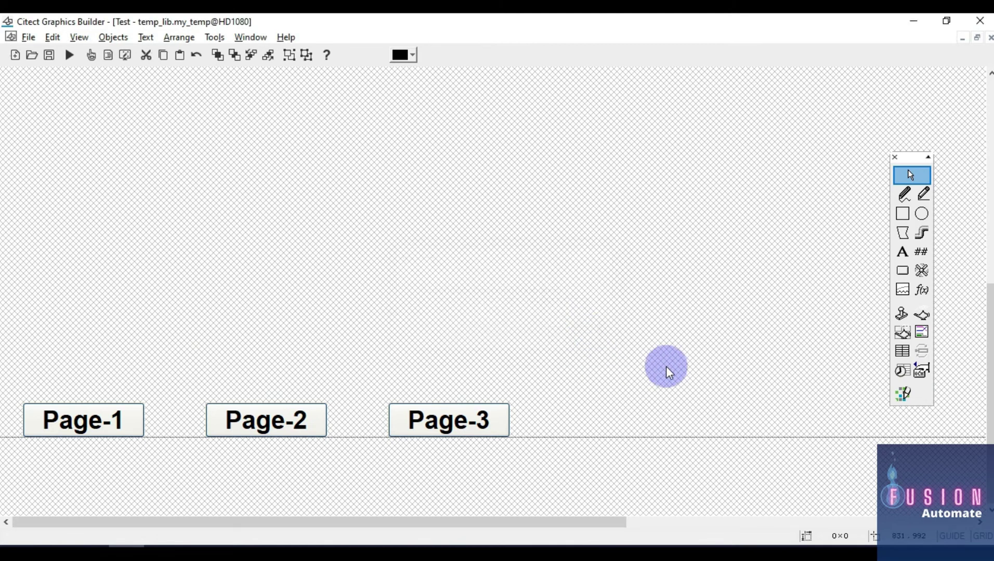
pyautogui.click(16, 54)
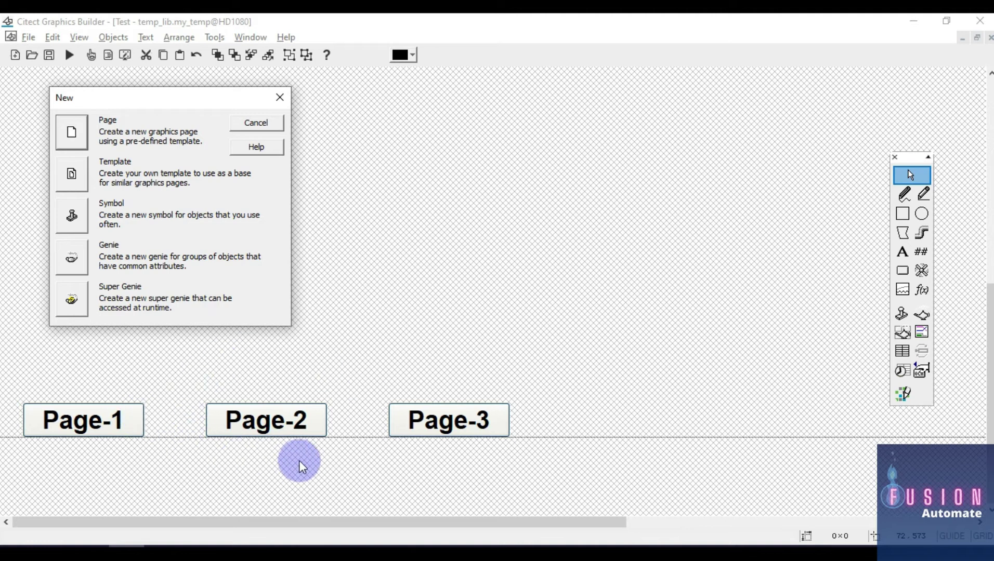
pyautogui.click(73, 133)
pyautogui.click(467, 354)
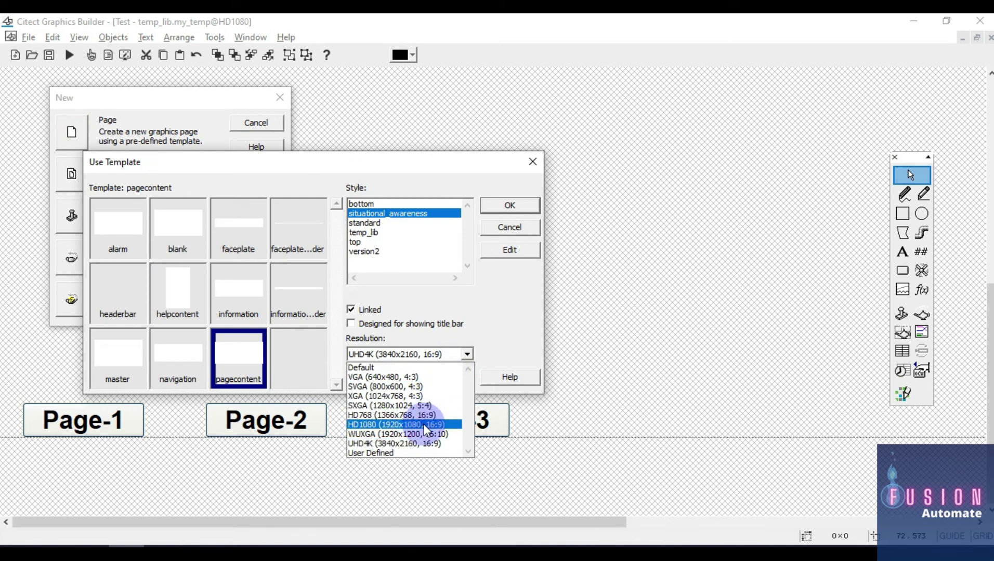
pyautogui.click(423, 425)
pyautogui.click(119, 223)
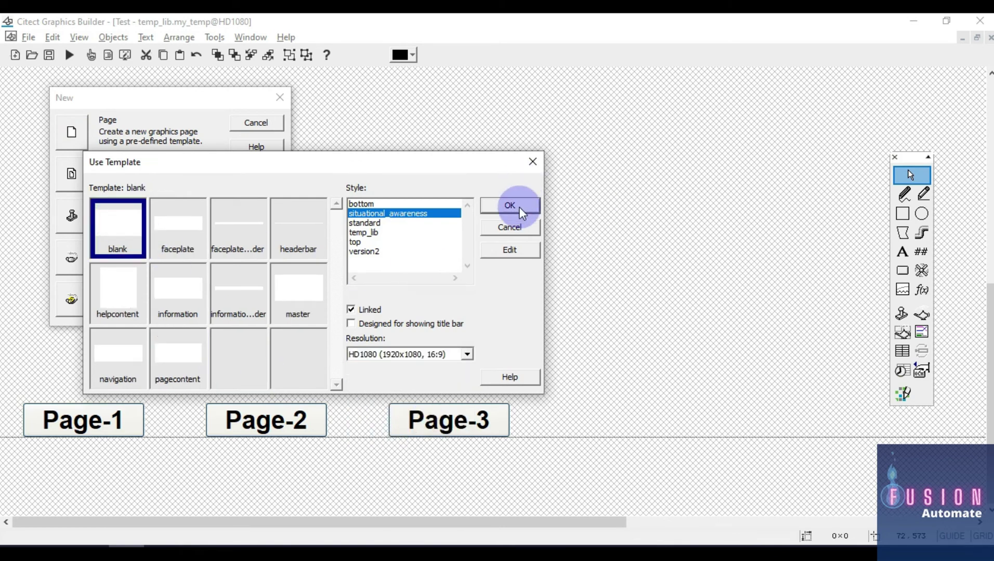
pyautogui.click(517, 206)
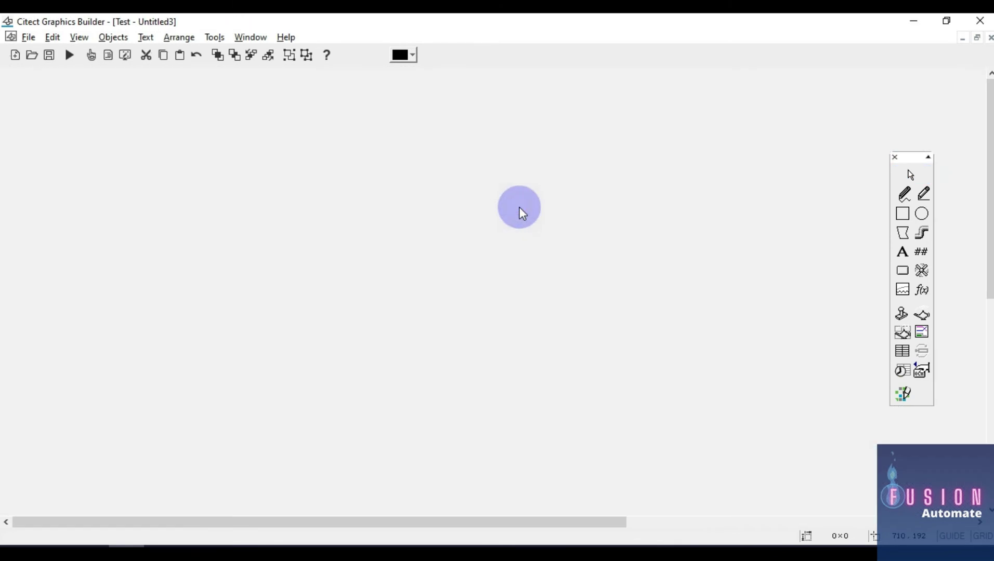
pyautogui.click(989, 38)
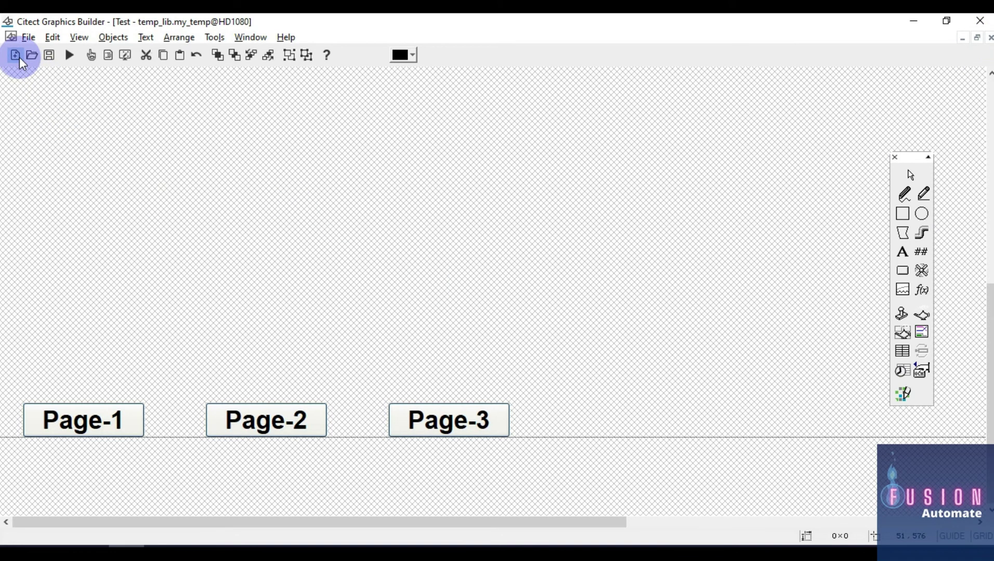
# Dismiss the update warning and create an HD1080 title-bar page from temp_lib's my_temp template
pyautogui.scroll(5, 398, 240)
pyautogui.scroll(-5, 398, 240)
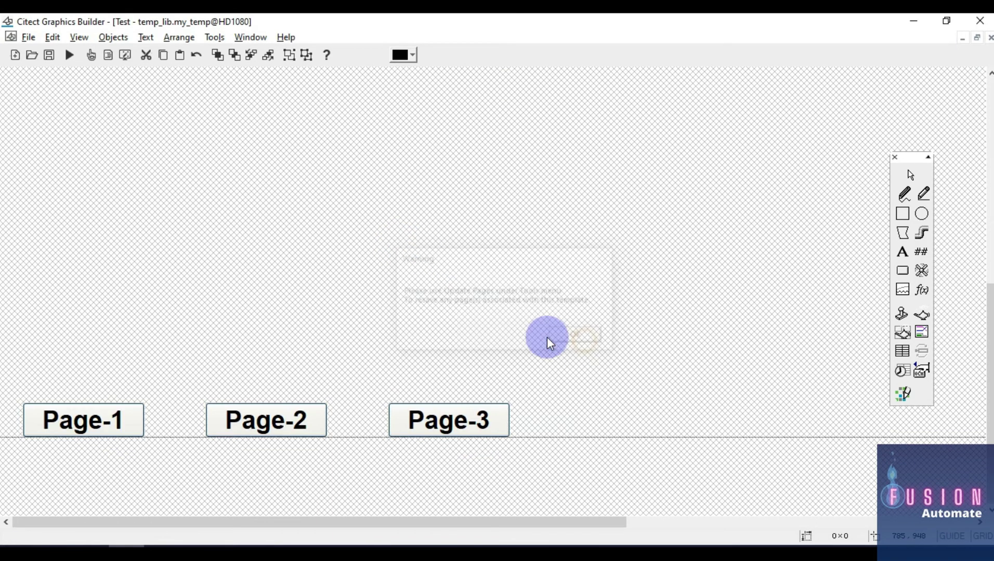
pyautogui.click(578, 337)
pyautogui.scroll(5, 493, 317)
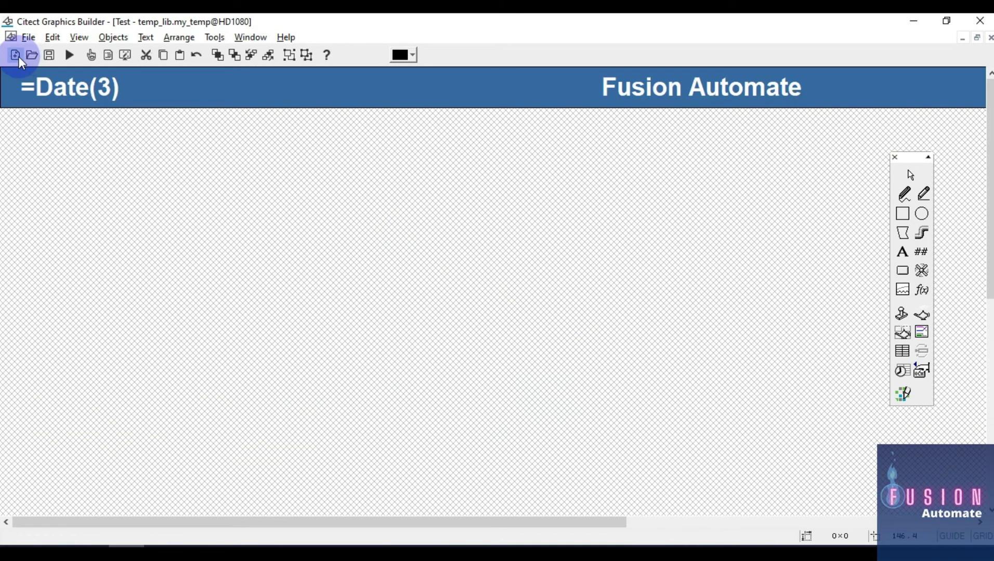
pyautogui.click(16, 56)
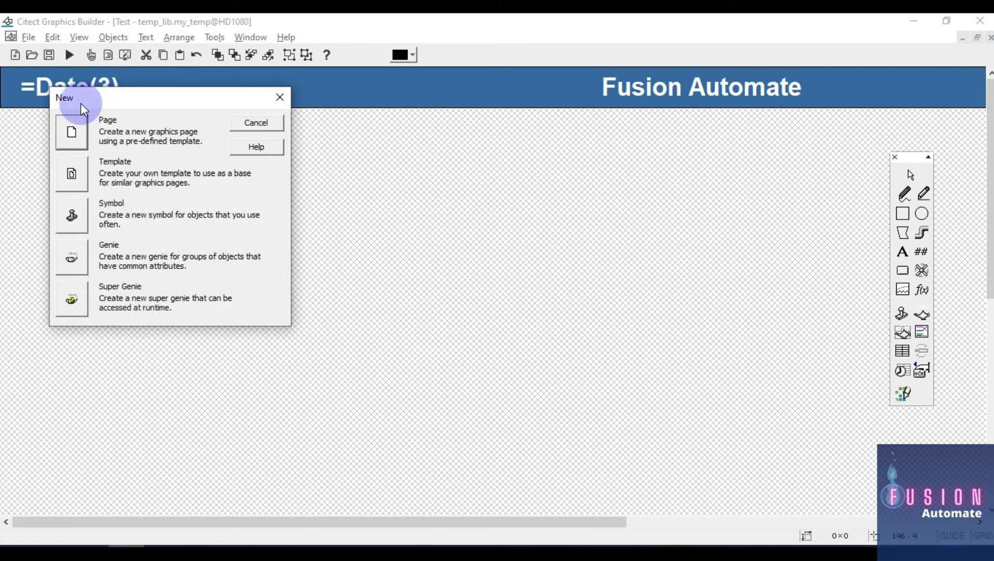
pyautogui.click(77, 133)
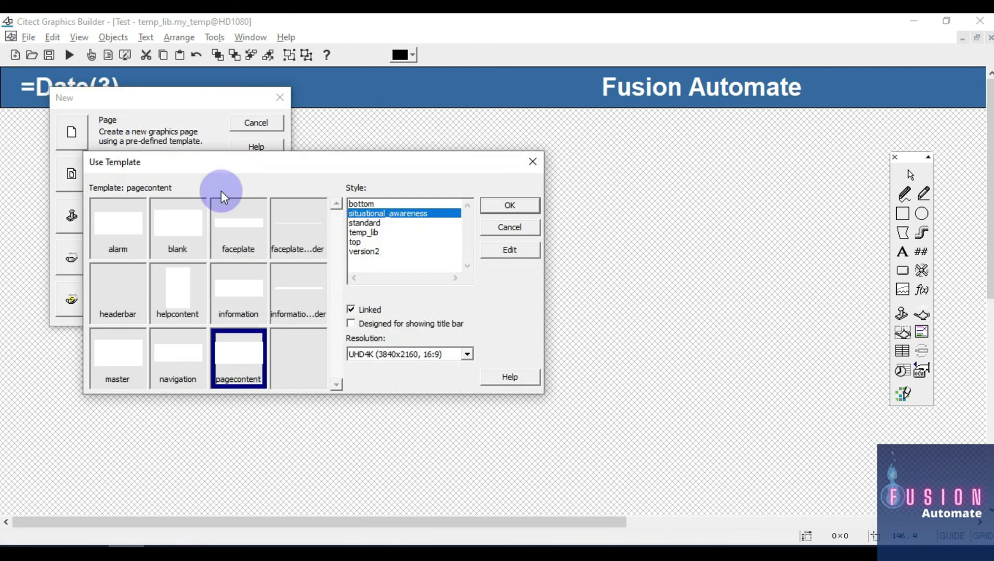
pyautogui.click(371, 232)
pyautogui.click(418, 347)
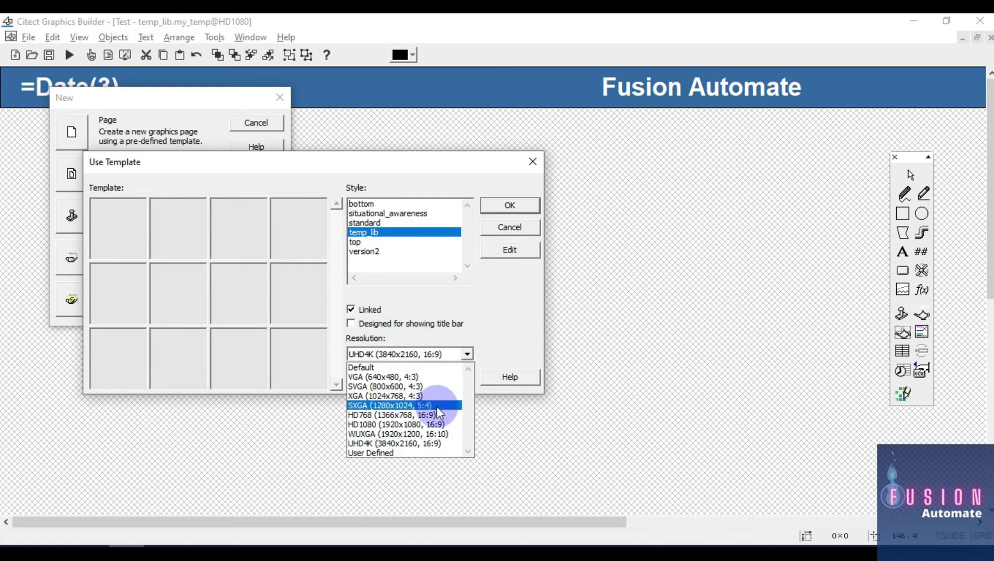
pyautogui.click(434, 424)
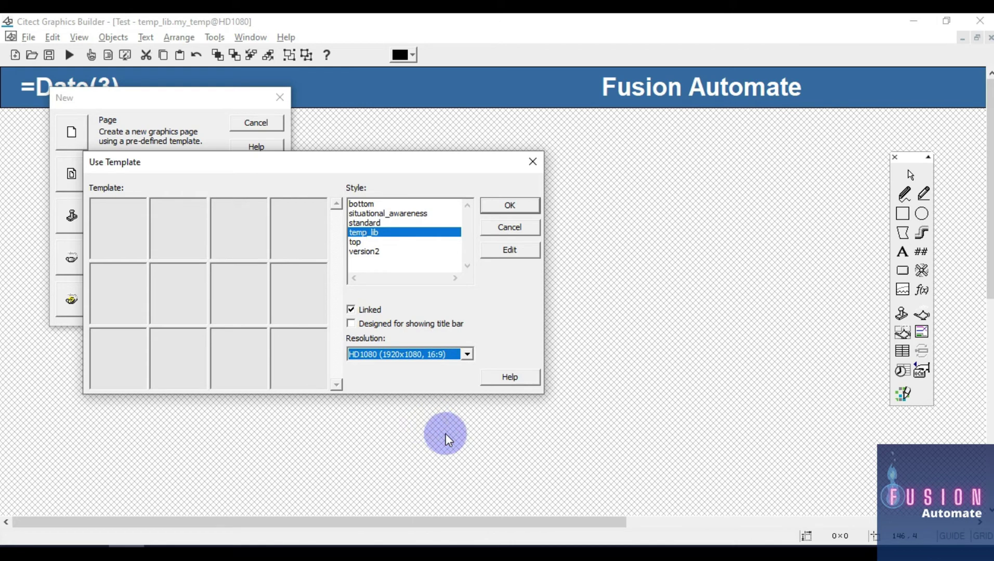
pyautogui.click(382, 324)
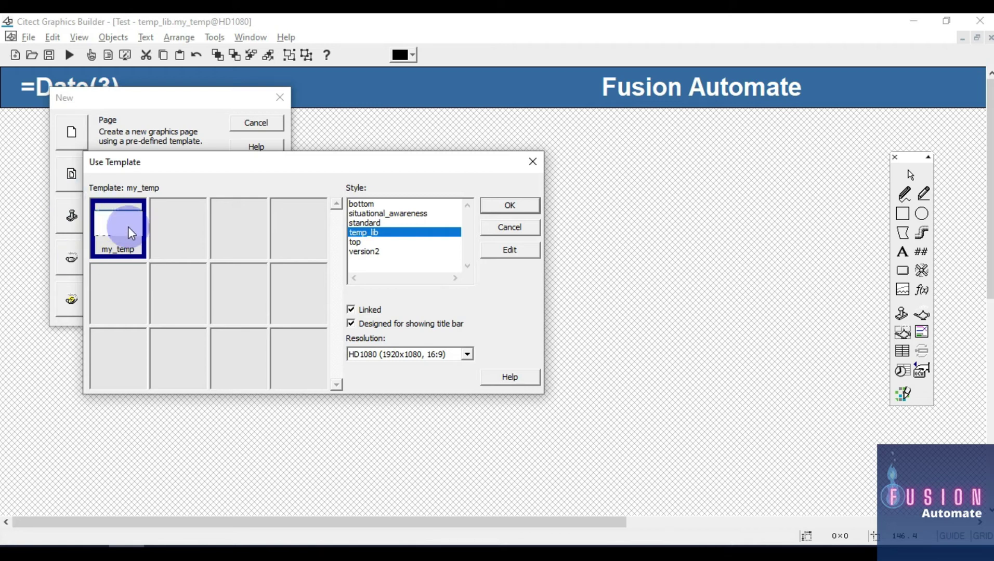
pyautogui.doubleClick(125, 223)
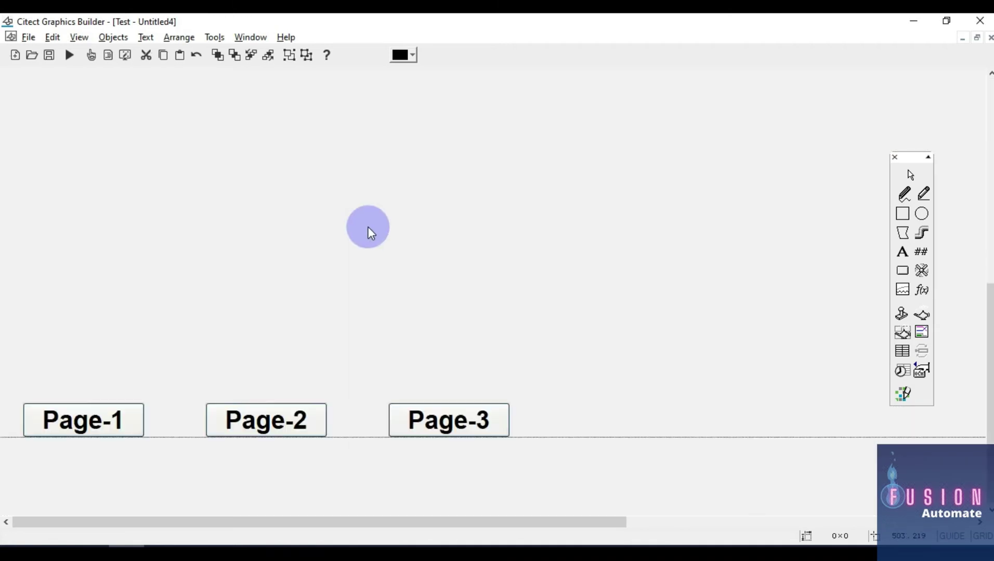
# Save the new page under the name Page_2
pyautogui.scroll(-3, 675, 265)
pyautogui.scroll(3, 672, 279)
pyautogui.scroll(-3, 672, 262)
pyautogui.scroll(3, 673, 262)
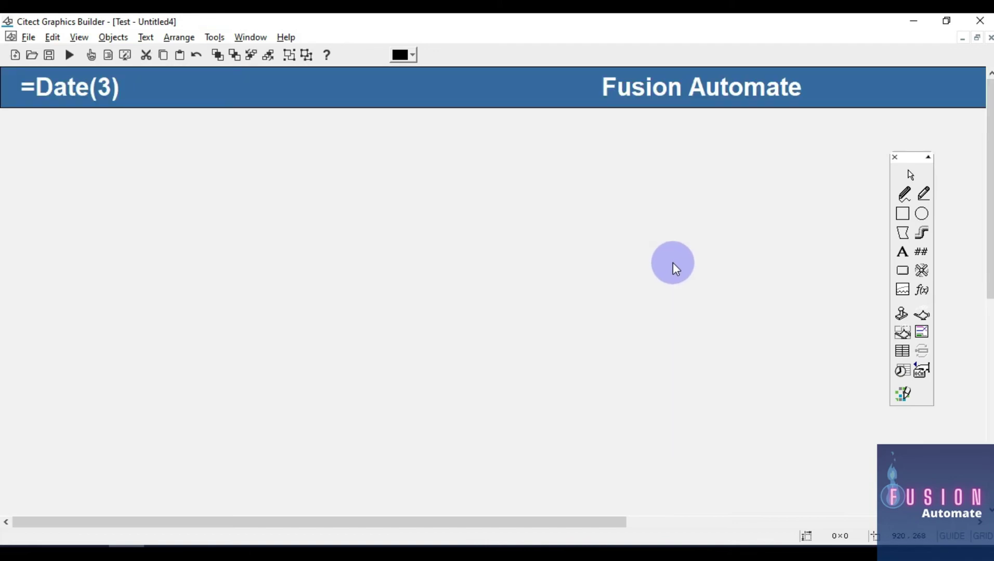
pyautogui.hotkey('ctrl', 's')
pyautogui.write('pagw')
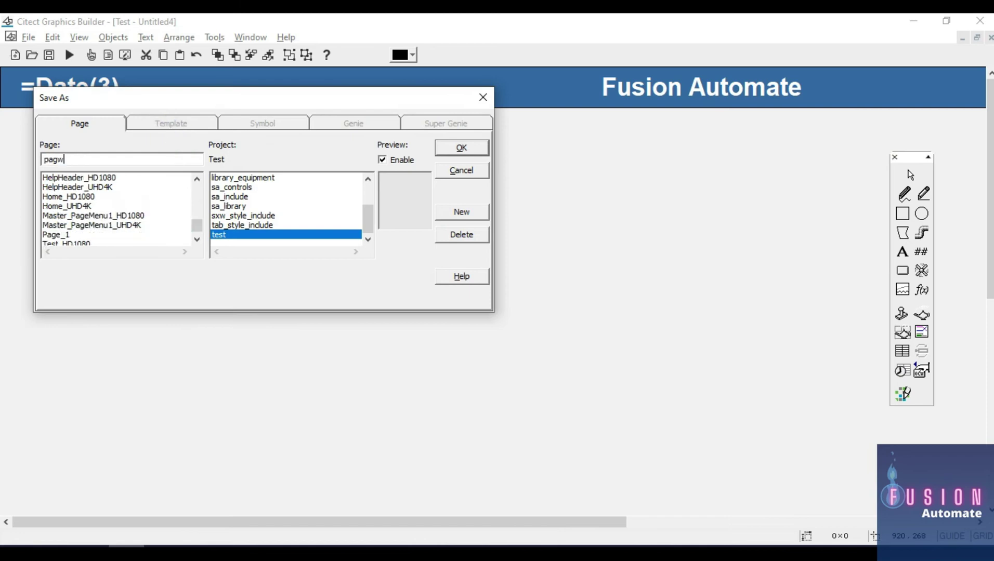
pyautogui.press('BackSpace')
pyautogui.press('BackSpace')
pyautogui.write('Page')
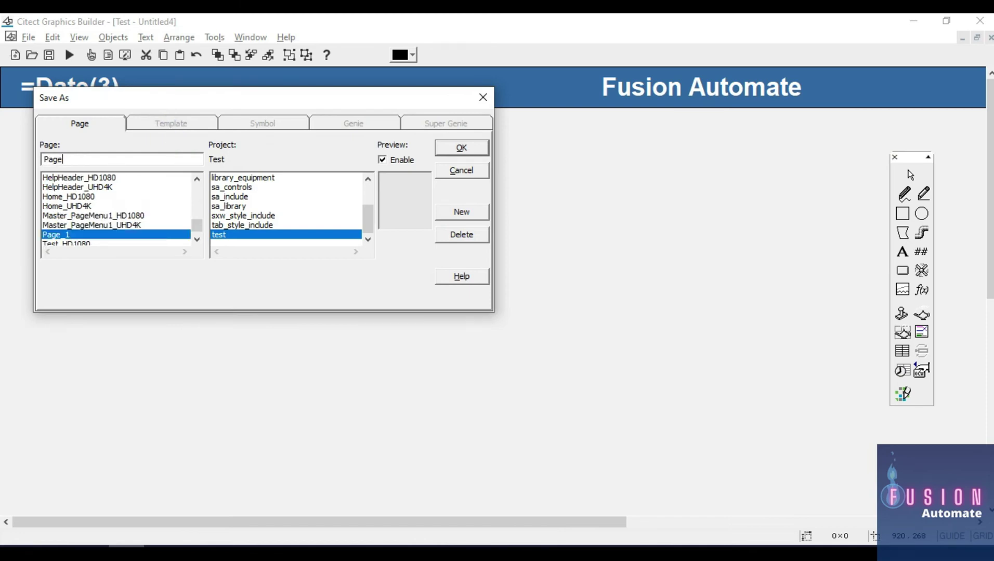
pyautogui.write('+_')
pyautogui.press('BackSpace')
pyautogui.write('2')
pyautogui.press('Return')
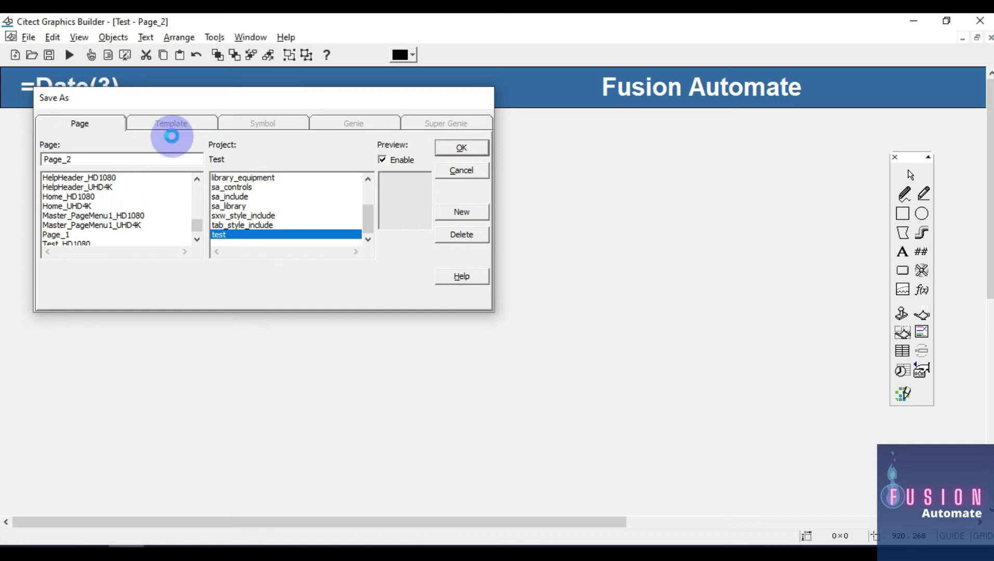
# Check the Page_2 properties and close them without changes
pyautogui.rightClick(229, 204)
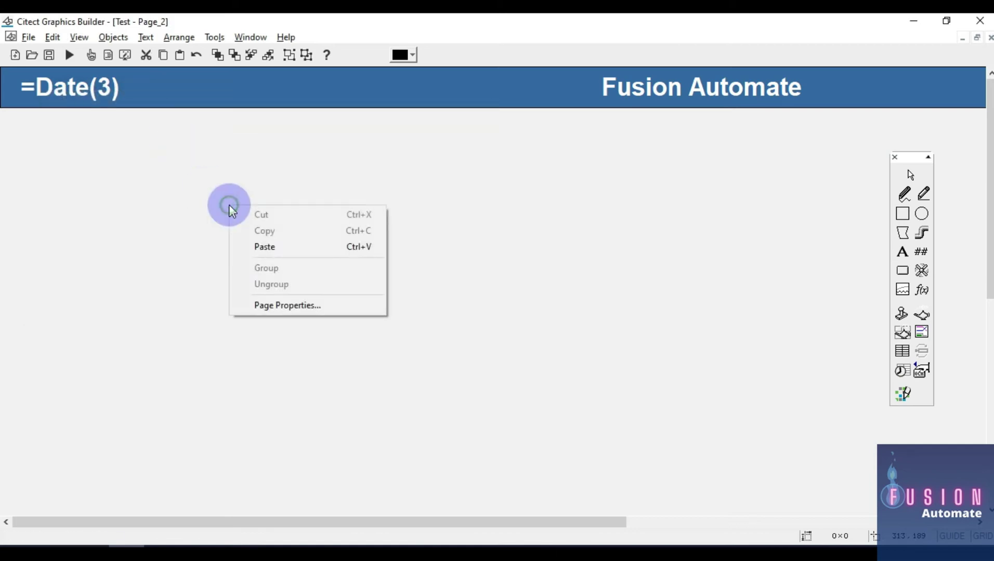
pyautogui.click(325, 307)
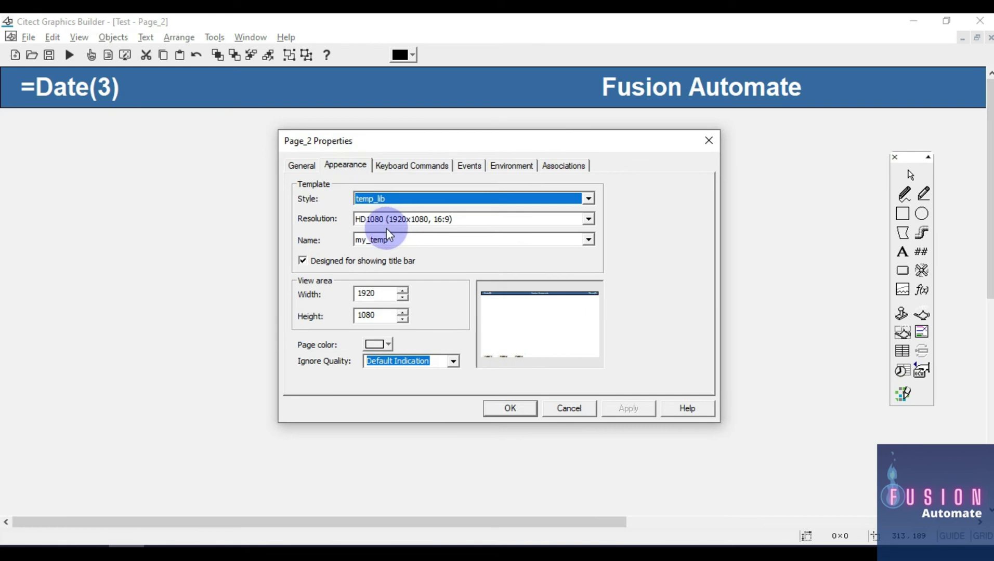
pyautogui.click(710, 141)
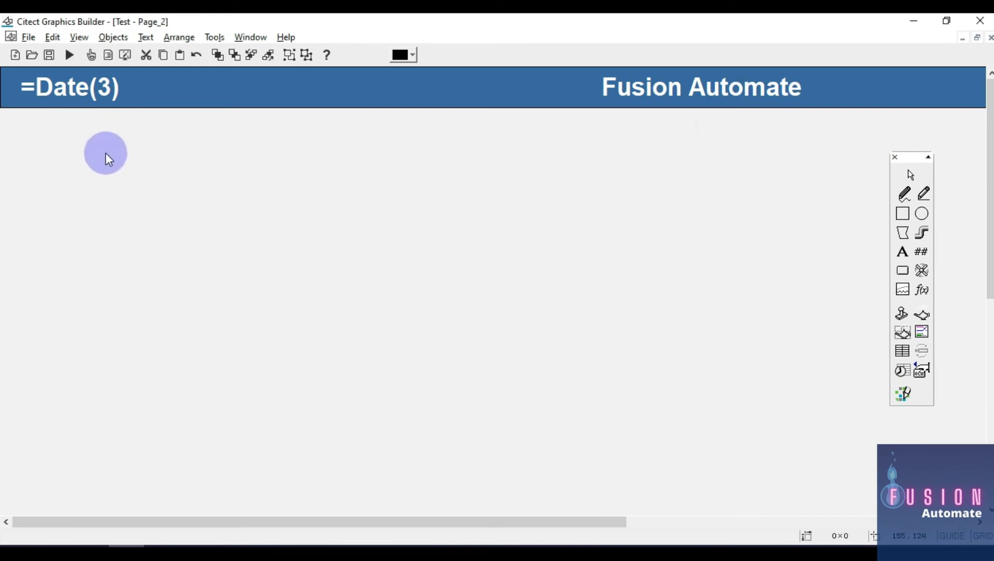
pyautogui.scroll(-2, 303, 278)
pyautogui.scroll(2, 335, 294)
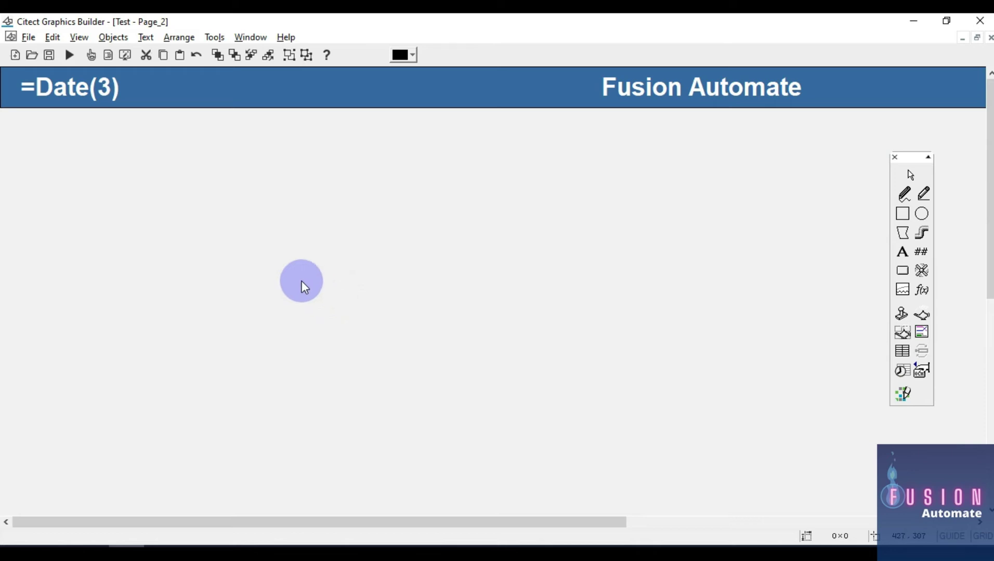
# Create another page from temp_lib's my_temp at HD1080, designed for showing a title bar
pyautogui.click(19, 57)
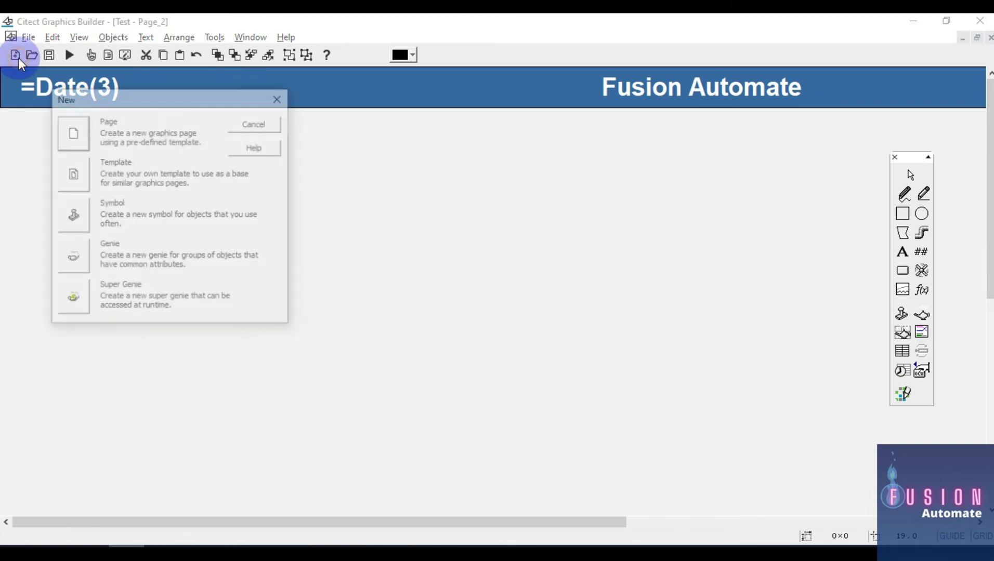
pyautogui.click(72, 137)
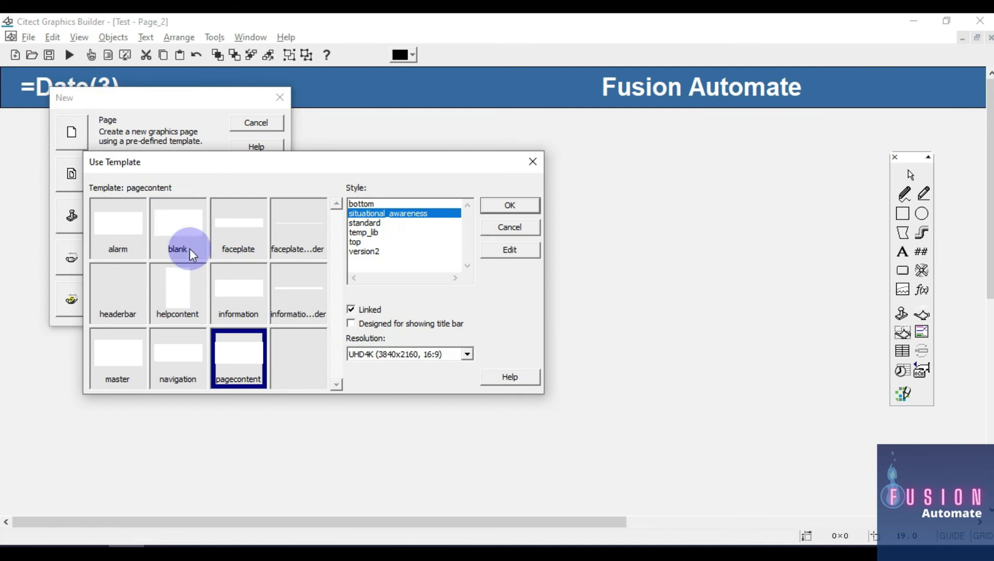
pyautogui.click(369, 234)
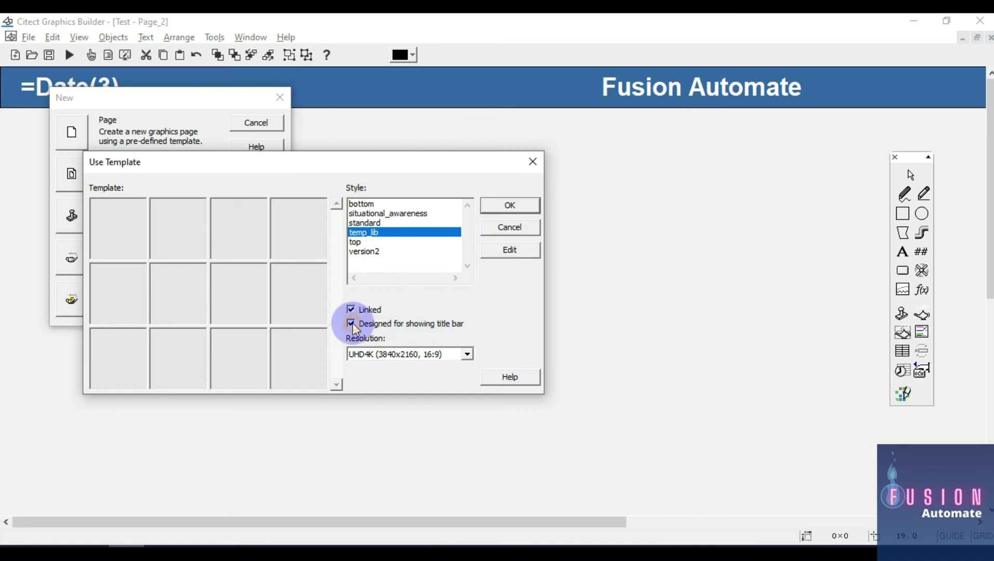
pyautogui.click(467, 354)
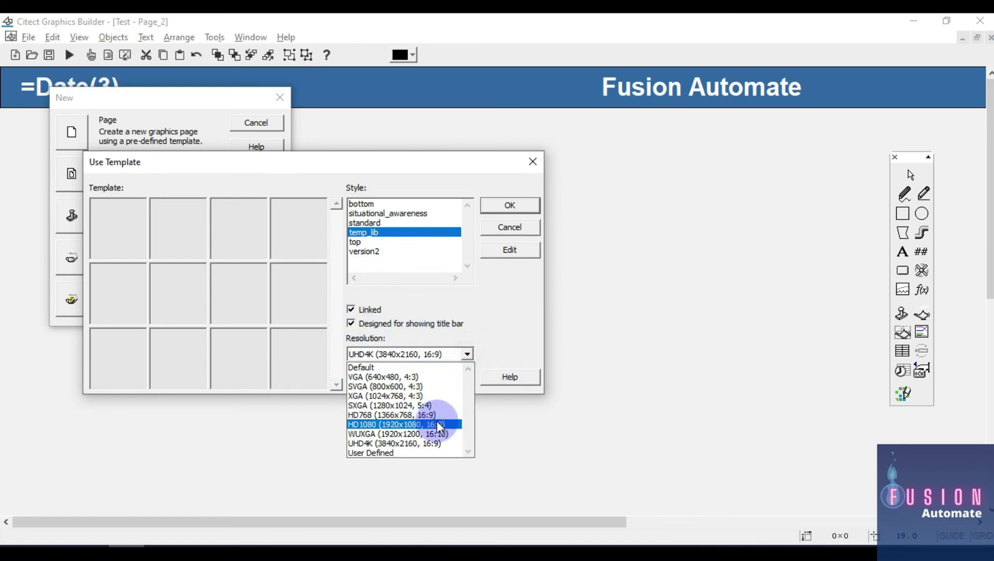
pyautogui.click(437, 424)
pyautogui.click(109, 250)
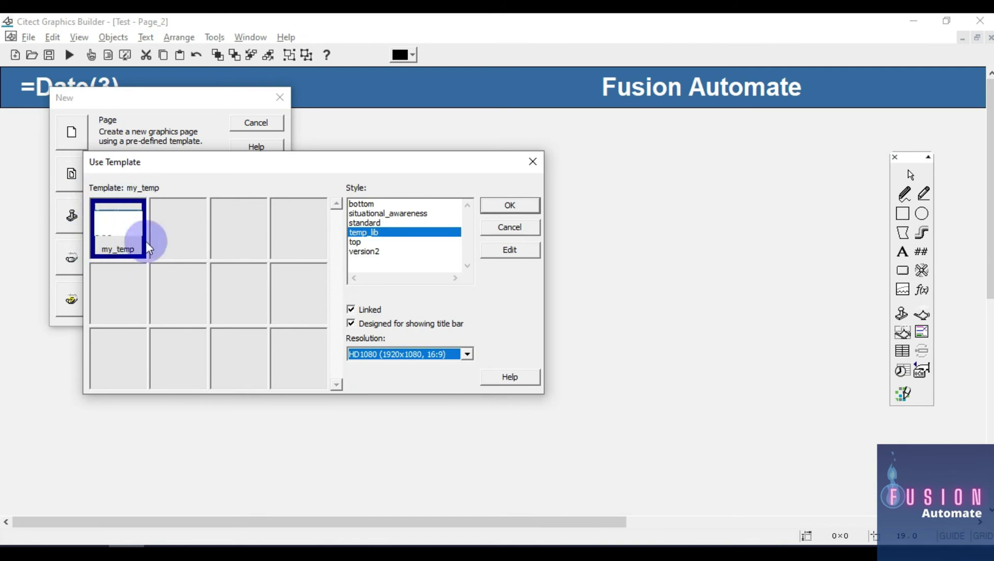
pyautogui.doubleClick(123, 225)
pyautogui.scroll(10, 410, 248)
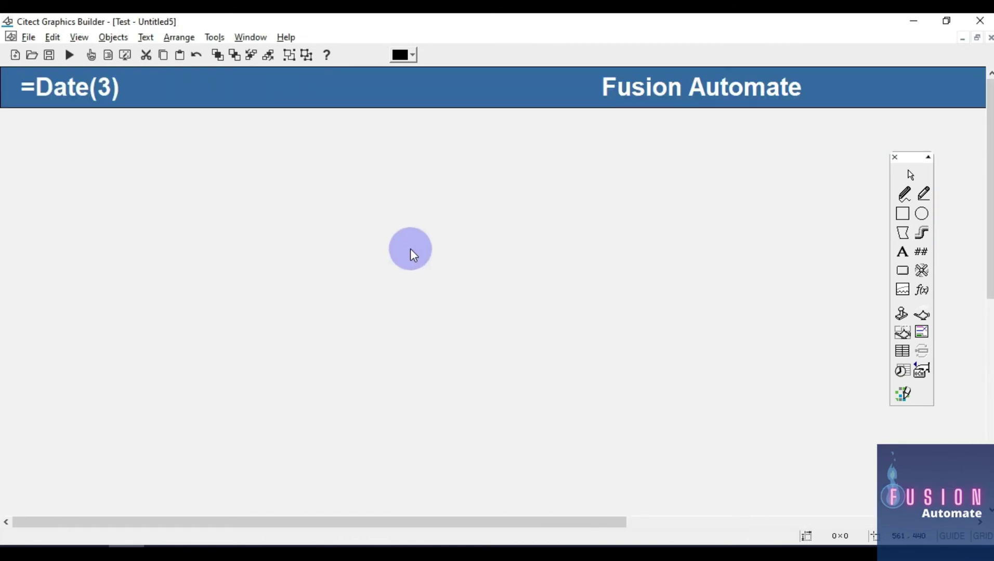
# Save the new page under the name Page_3
pyautogui.hotkey('ctrl', 's')
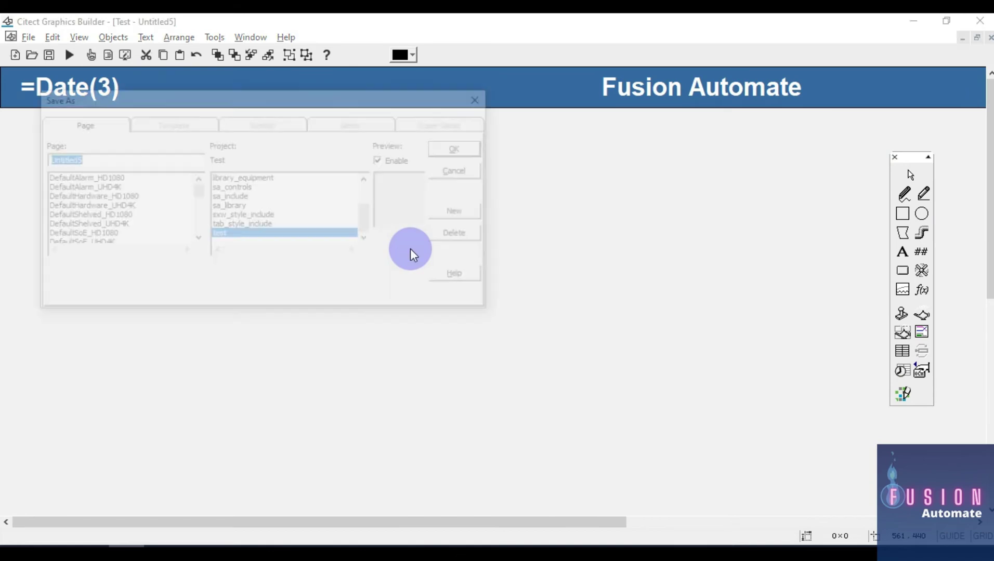
pyautogui.write('Page_2')
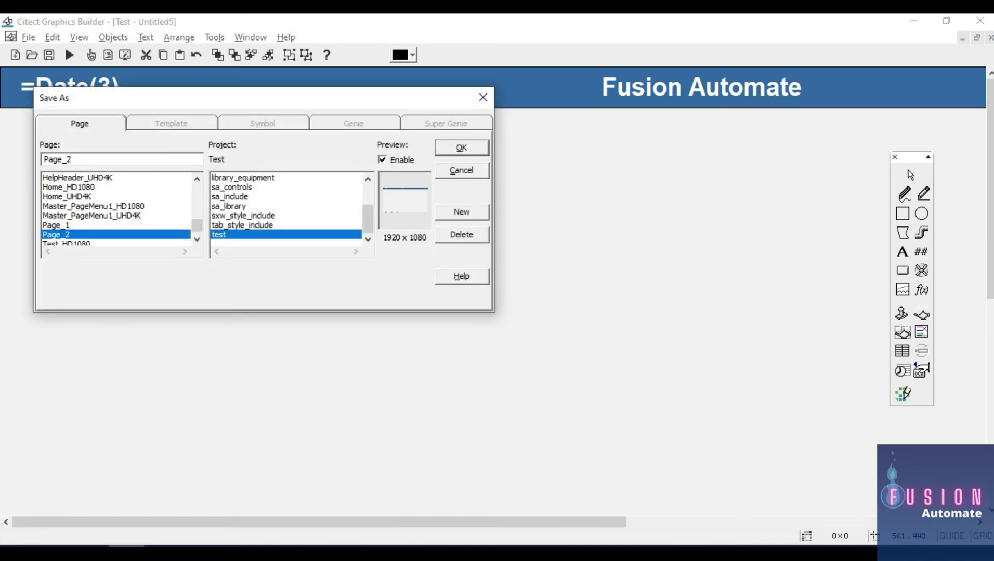
pyautogui.press('BackSpace')
pyautogui.write('3')
pyautogui.press('Return')
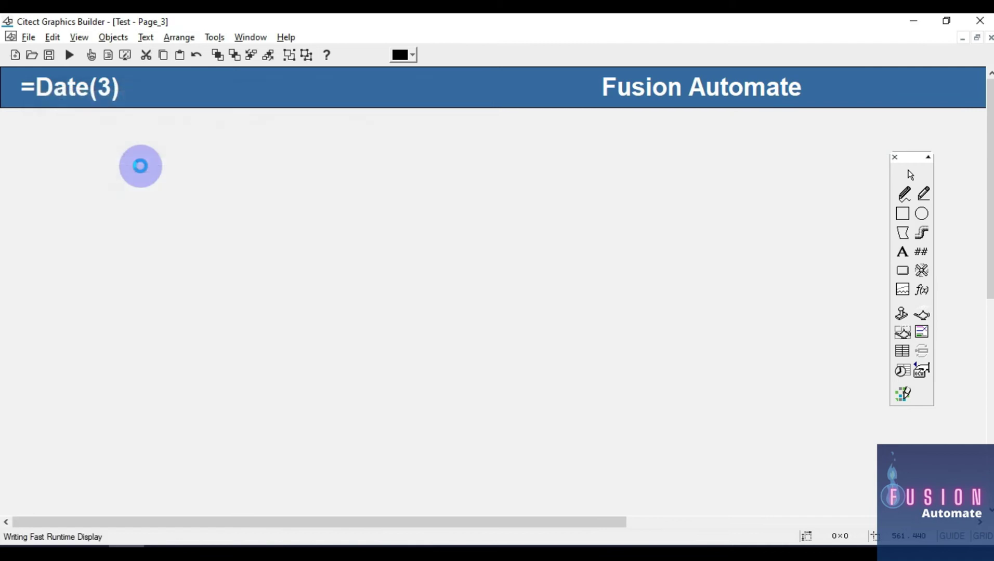
# Add a bold 72-point Page-3 label below the header at upper right, then close Page_3 saving changes
pyautogui.click(902, 253)
pyautogui.click(330, 258)
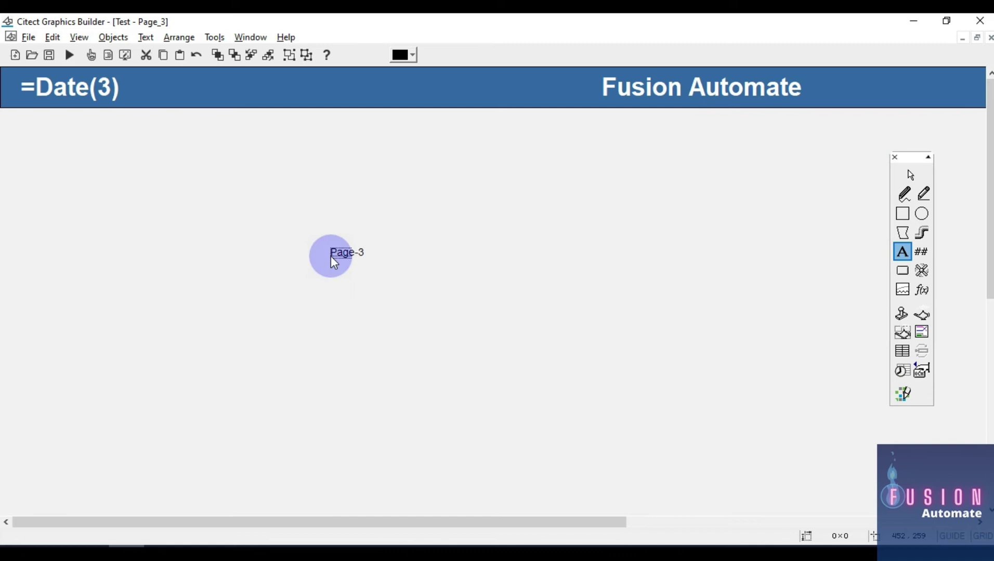
pyautogui.moveTo(331, 255); pyautogui.dragTo(694, 146)
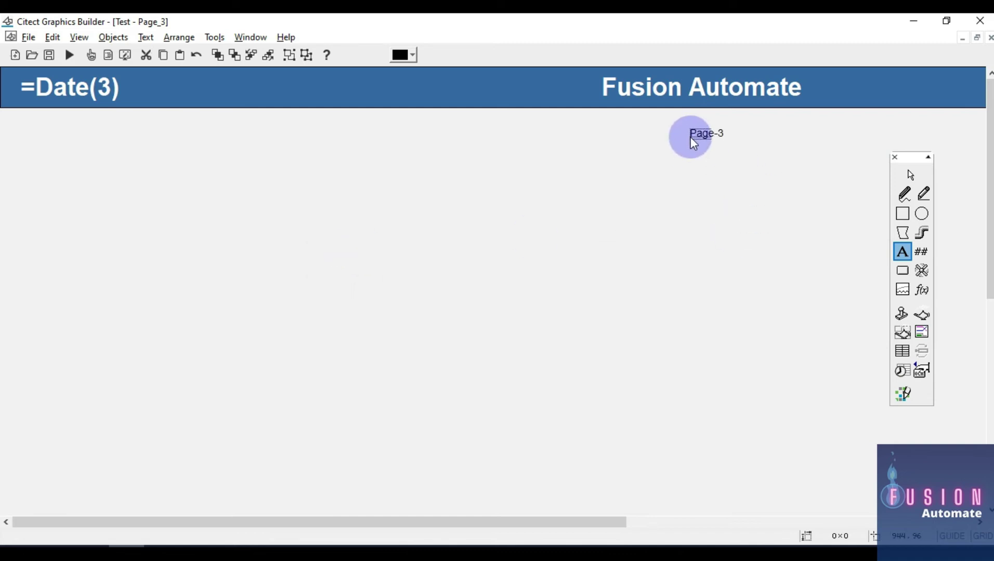
pyautogui.click(690, 137)
pyautogui.click(751, 162)
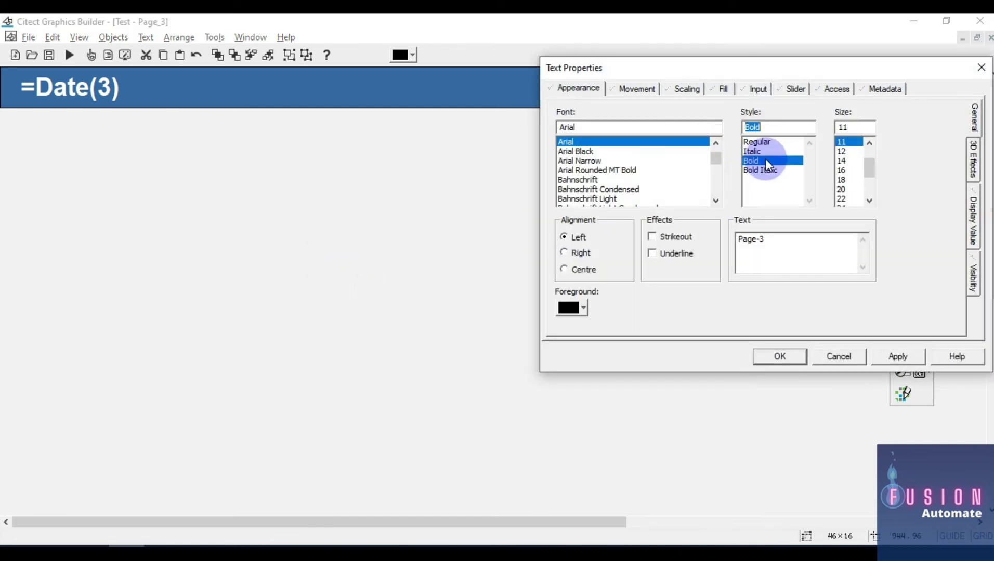
pyautogui.scroll(-2, 848, 177)
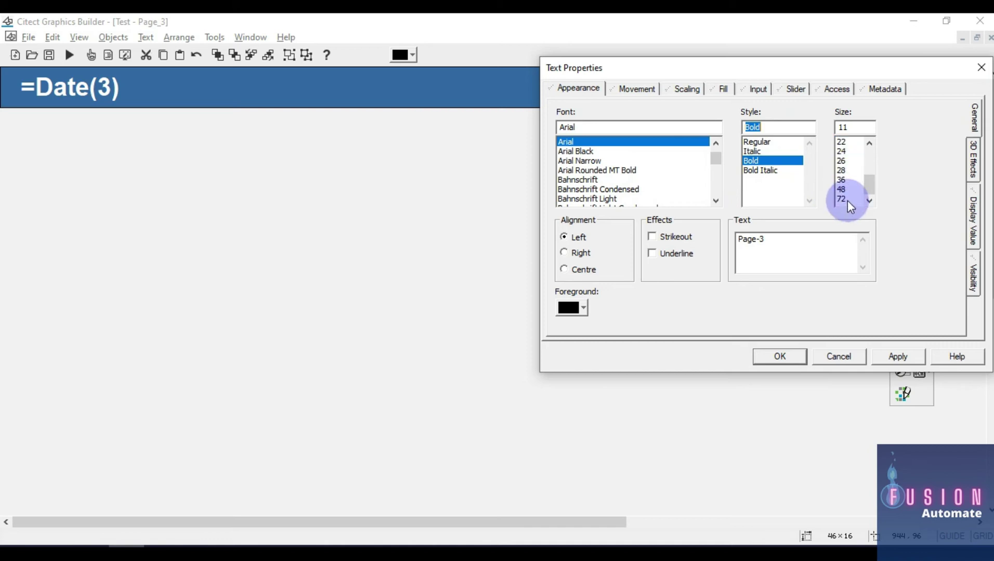
pyautogui.click(843, 200)
pyautogui.click(780, 356)
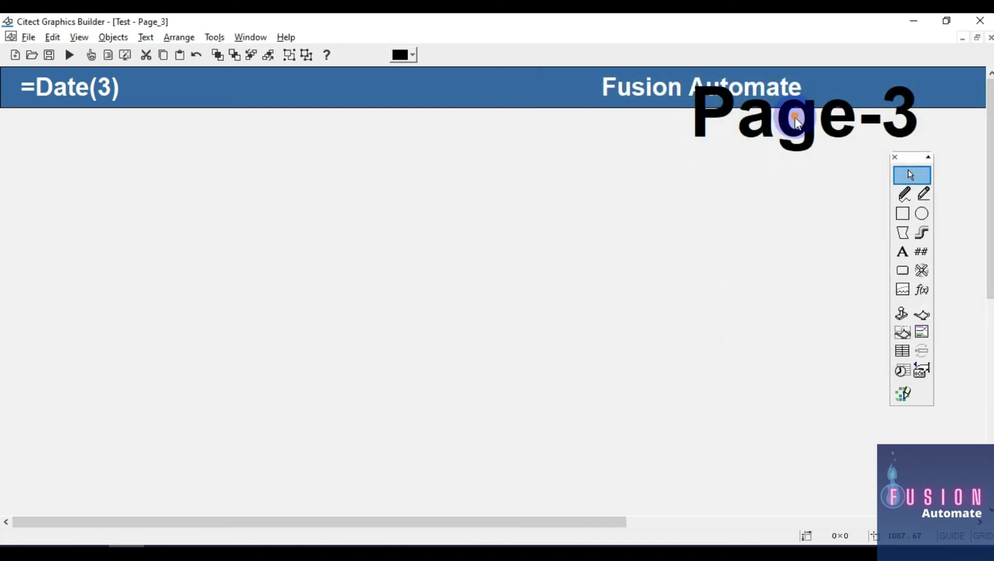
pyautogui.moveTo(813, 123); pyautogui.dragTo(716, 167)
pyautogui.click(726, 257)
pyautogui.click(716, 166)
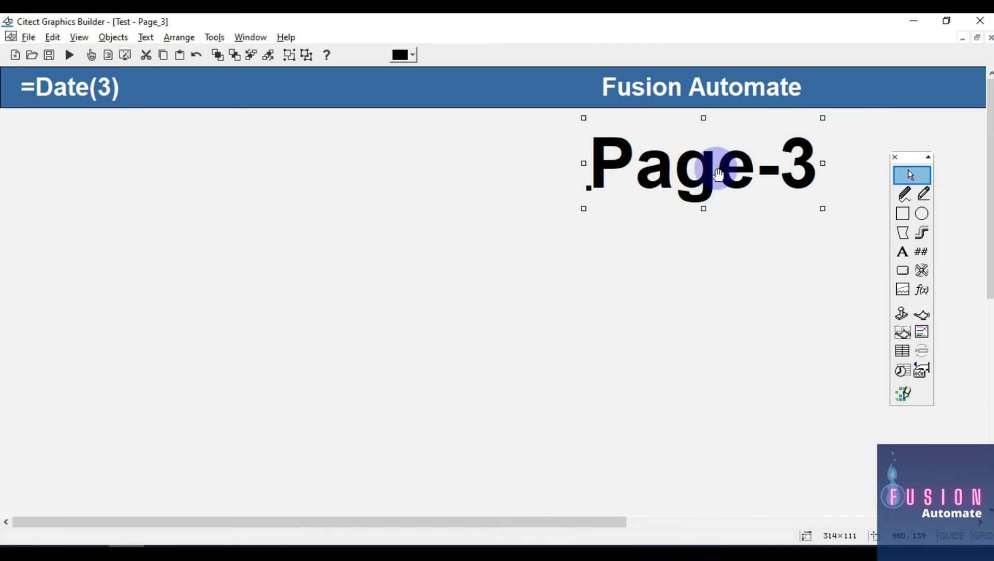
pyautogui.click(628, 309)
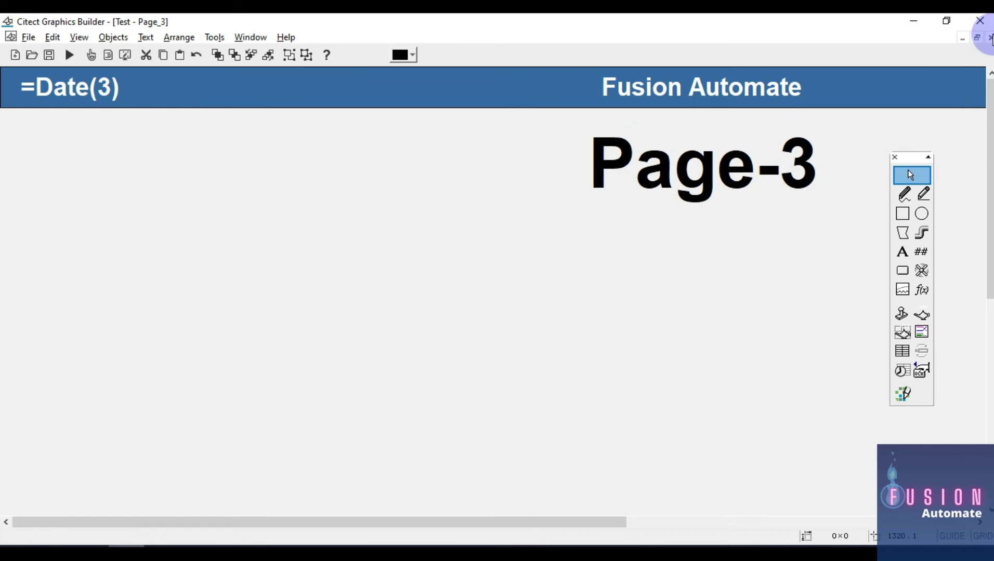
pyautogui.click(990, 37)
pyautogui.click(455, 339)
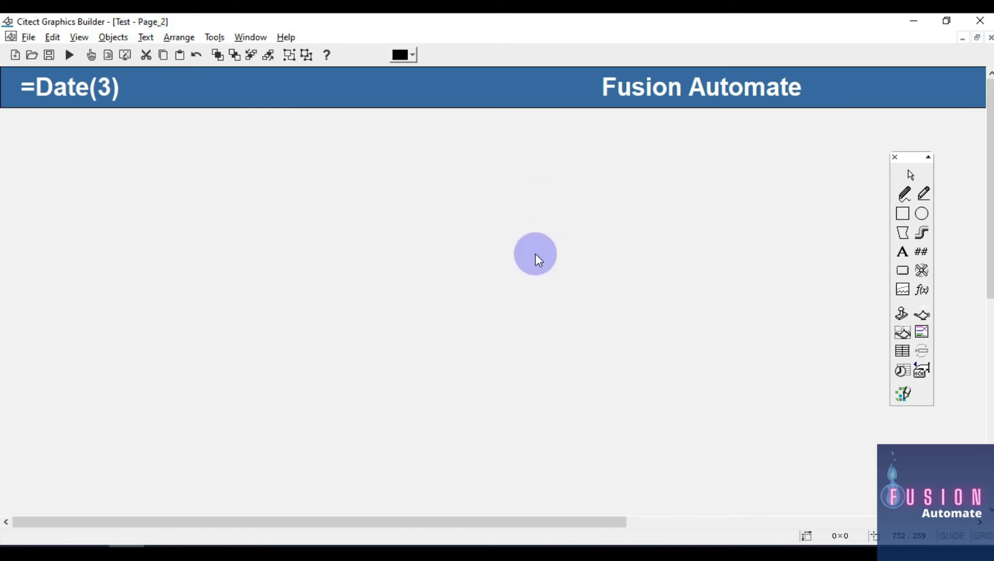
# Paste the large label at upper right, change its text to Page-2, and close Page_2
pyautogui.hotkey('ctrl', 'v')
pyautogui.moveTo(155, 177); pyautogui.dragTo(673, 167)
pyautogui.doubleClick(754, 158)
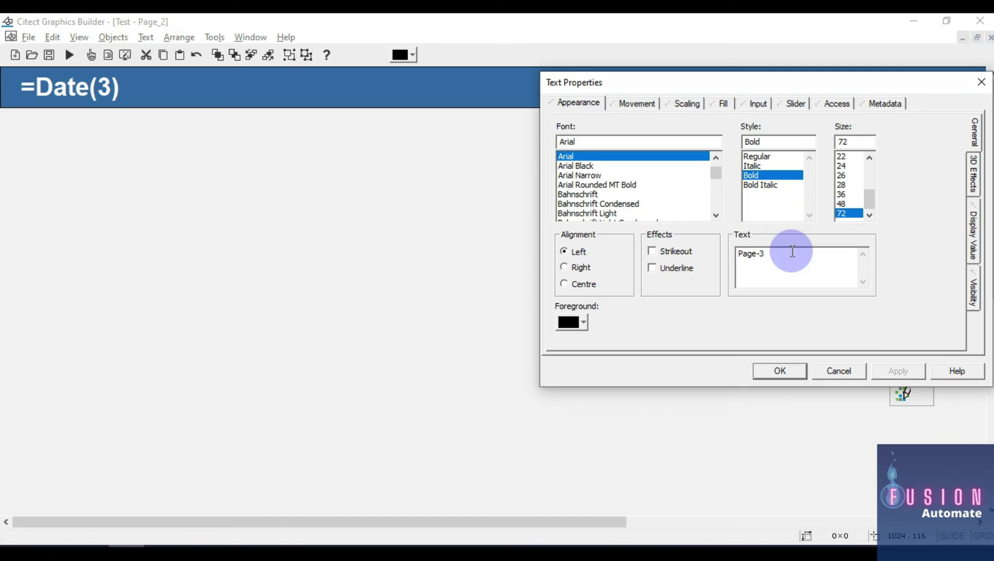
pyautogui.press('BackSpace')
pyautogui.write('2')
pyautogui.click(776, 373)
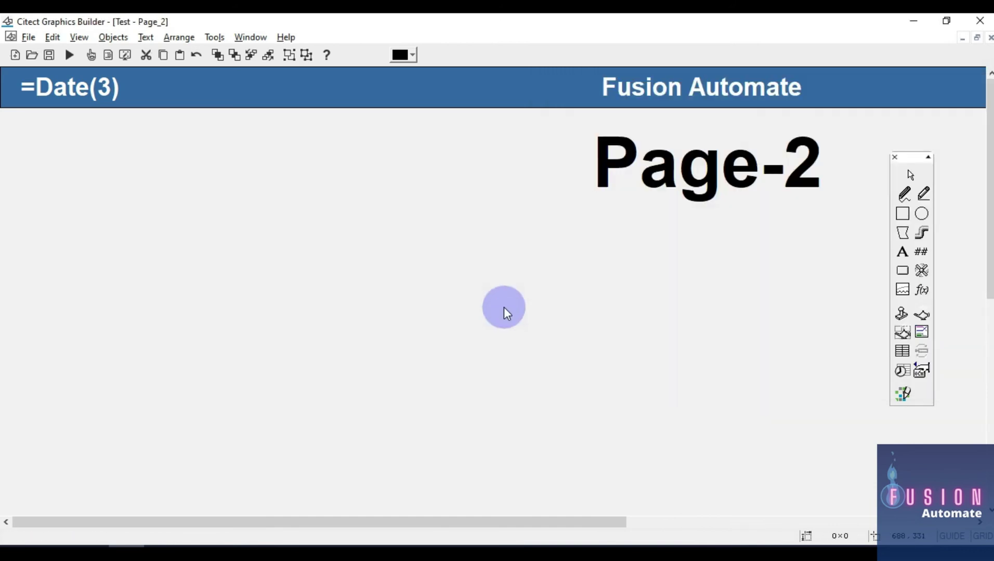
pyautogui.click(989, 37)
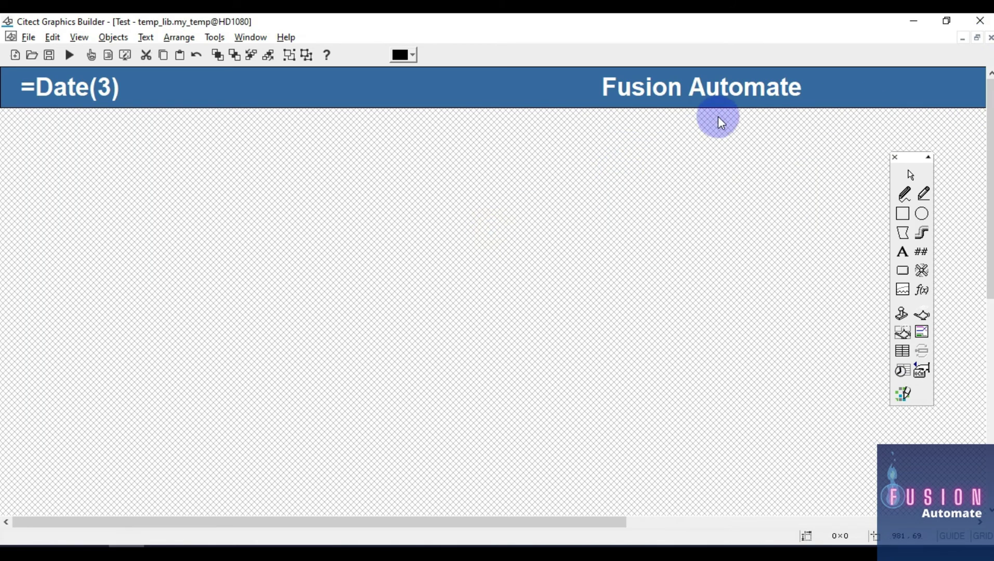
# Minimize the template window and open Page_1
pyautogui.click(961, 37)
pyautogui.click(31, 55)
pyautogui.click(73, 215)
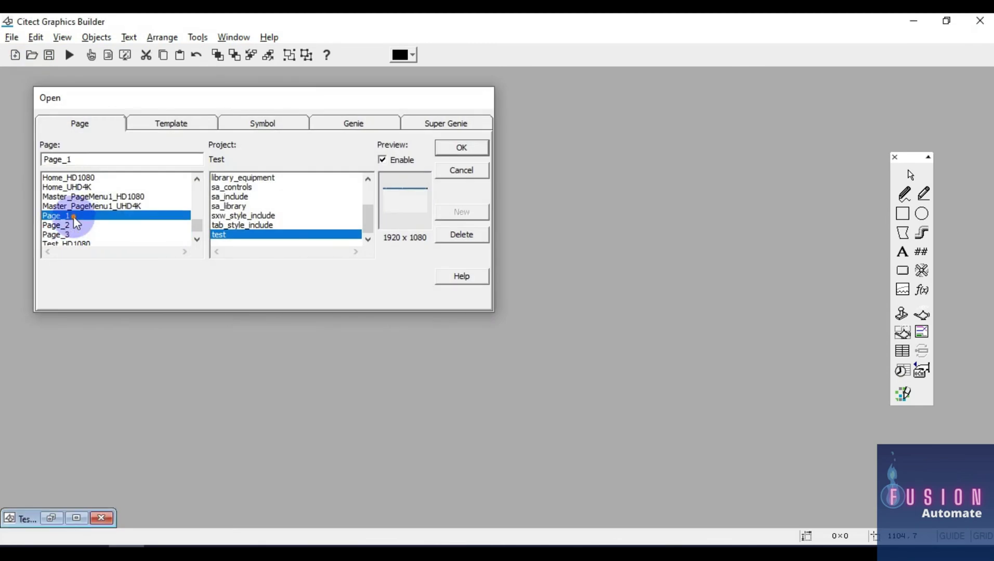
pyautogui.doubleClick(73, 216)
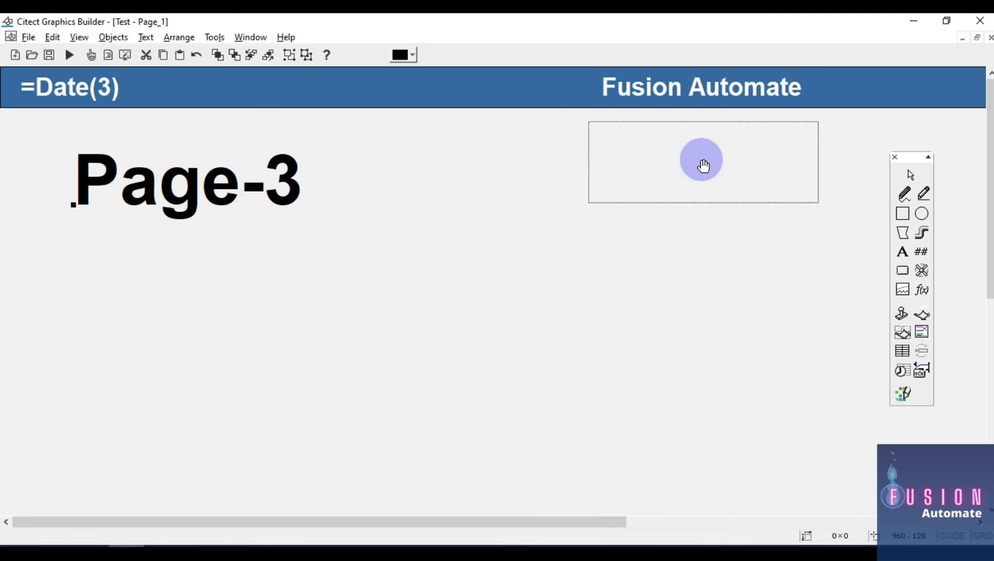
# Position the large label at upper right and change its text to Page-1
pyautogui.moveTo(703, 166); pyautogui.dragTo(704, 166)
pyautogui.doubleClick(750, 160)
pyautogui.click(809, 261)
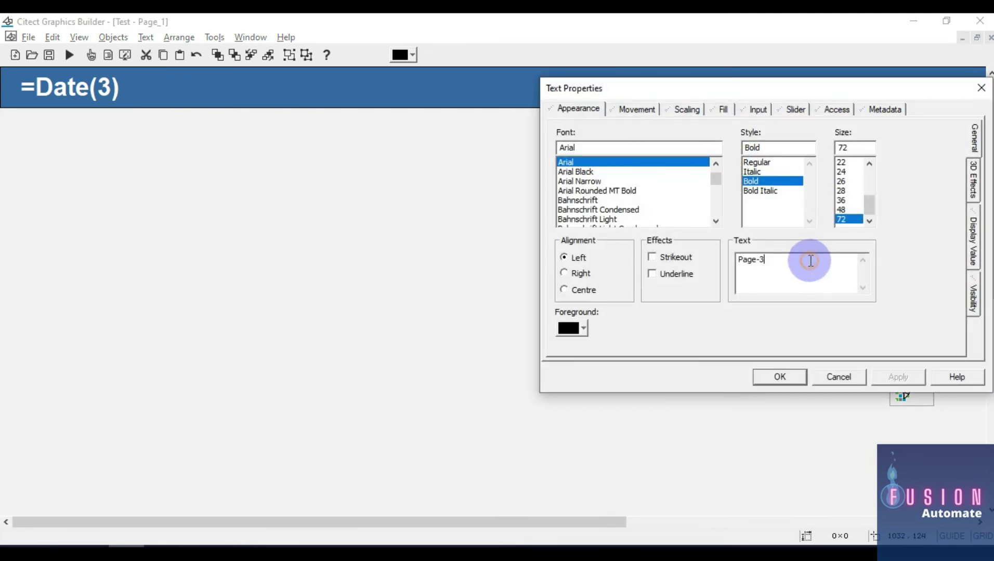
pyautogui.press('BackSpace')
pyautogui.write('1')
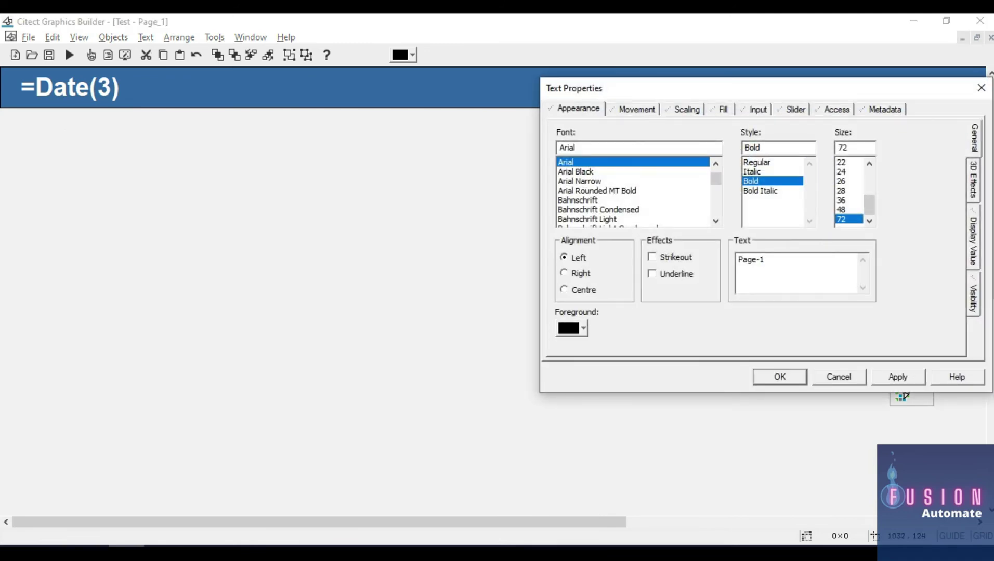
pyautogui.click(779, 376)
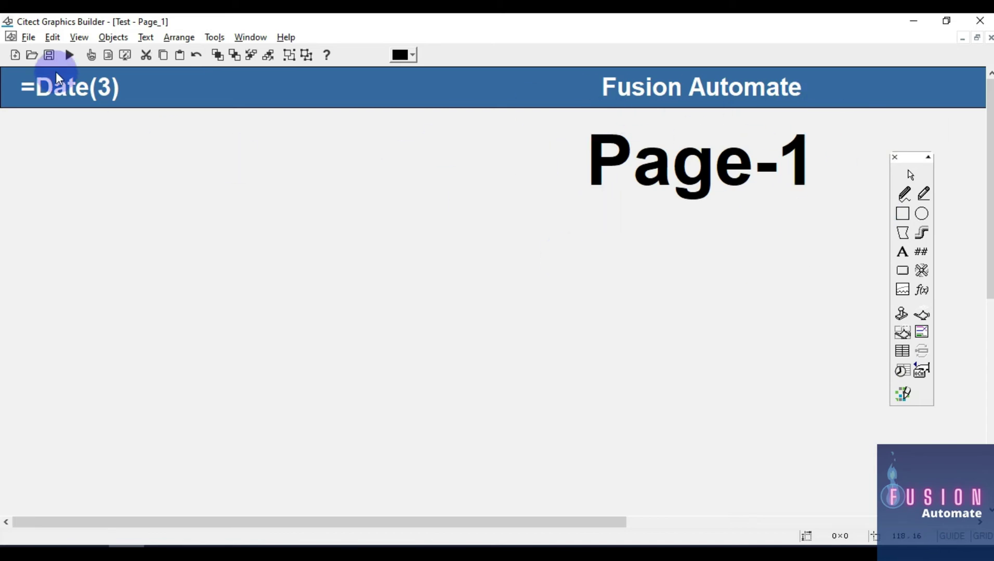
# Open Page_2 from the page list to check its large Page-2 label
pyautogui.click(32, 55)
pyautogui.scroll(-1, 78, 229)
pyautogui.doubleClick(58, 215)
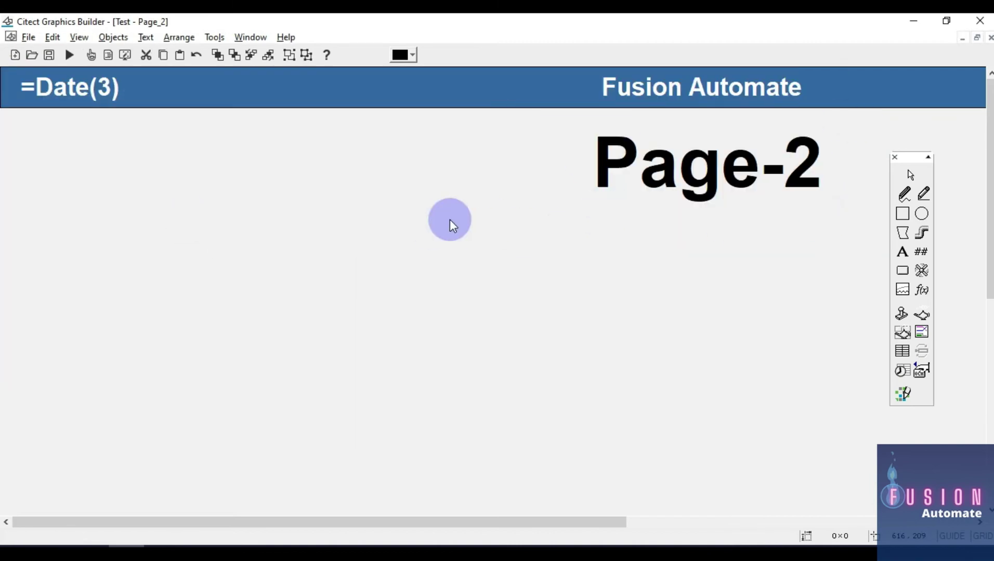
# Open Page_3, showing its large Page-3 heading under the Fusion Automate banner
pyautogui.click(32, 55)
pyautogui.scroll(-2, 71, 222)
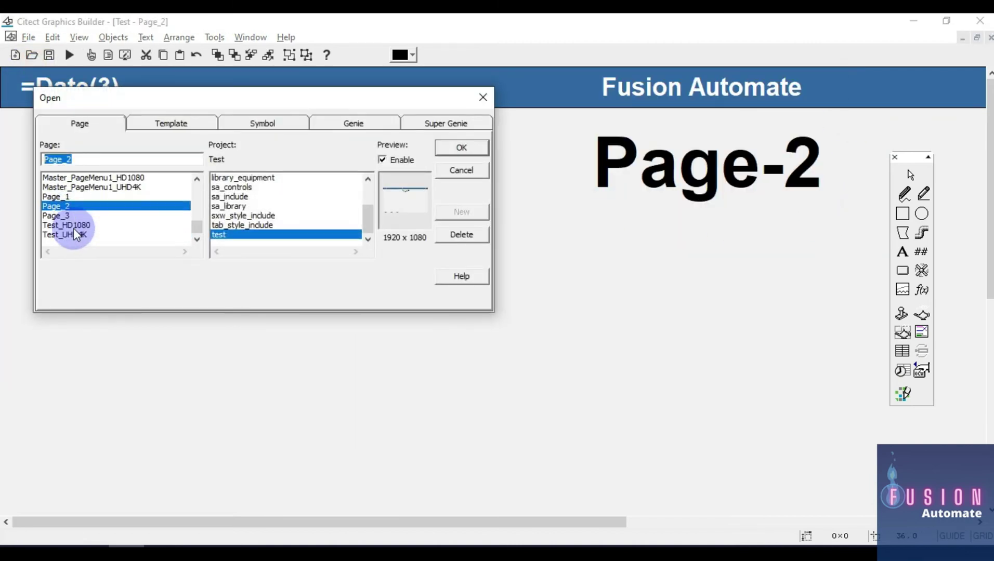
pyautogui.doubleClick(71, 216)
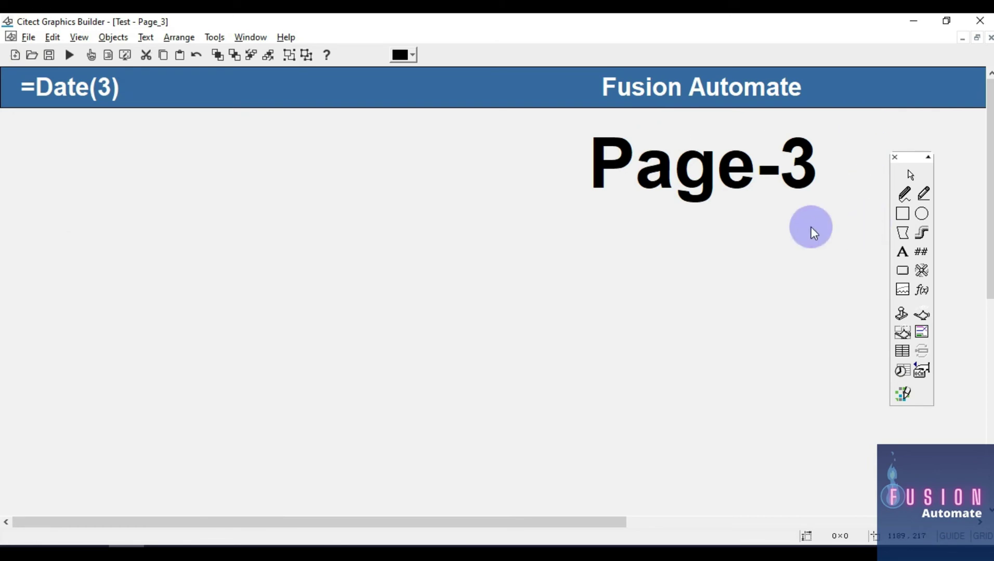
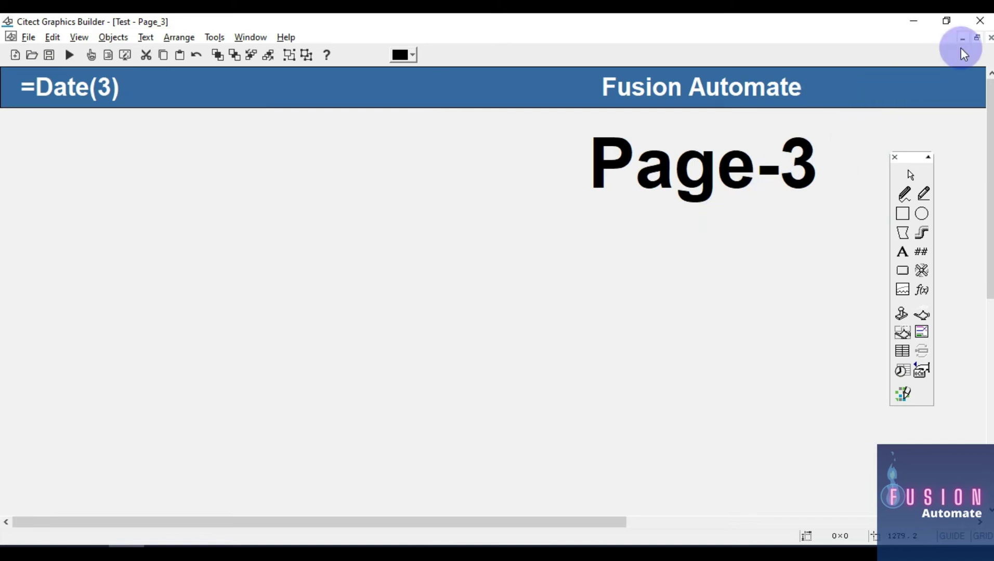
# Close Page_3, Page_2 and Page_1 so the blank temp_lib.my_temp@HD1080 template is showing
pyautogui.click(989, 41)
pyautogui.click(989, 38)
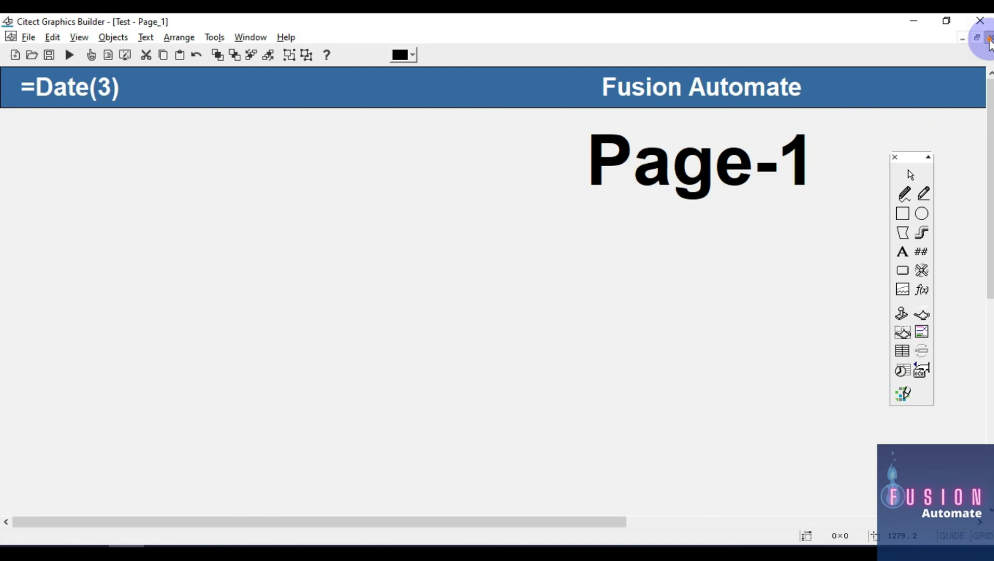
pyautogui.click(989, 38)
pyautogui.scroll(-5, 531, 234)
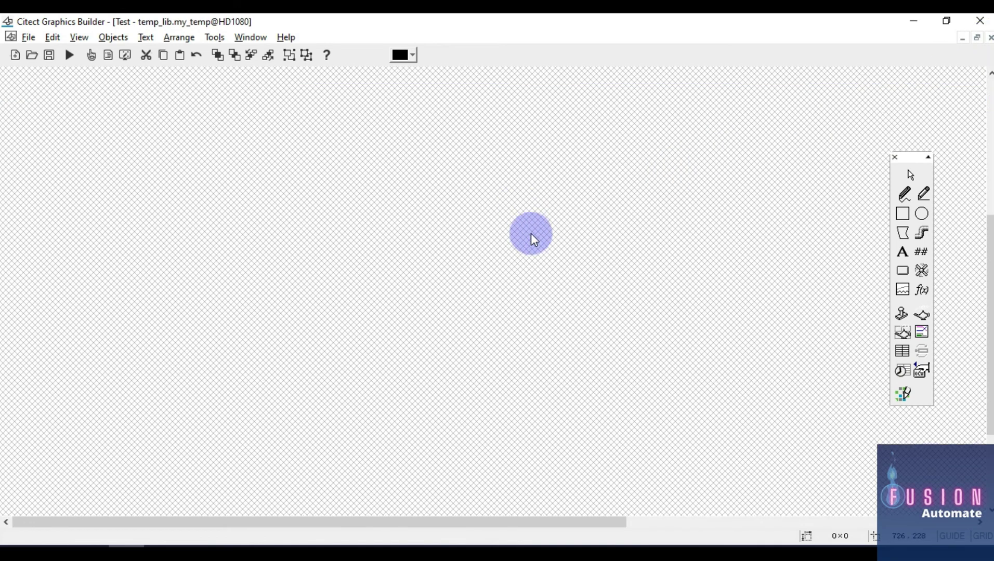
# Check the Page-1, Page-2 and Page-3 buttons by selecting each, then open Page-1's Button Properties
pyautogui.moveTo(8, 373); pyautogui.dragTo(584, 477)
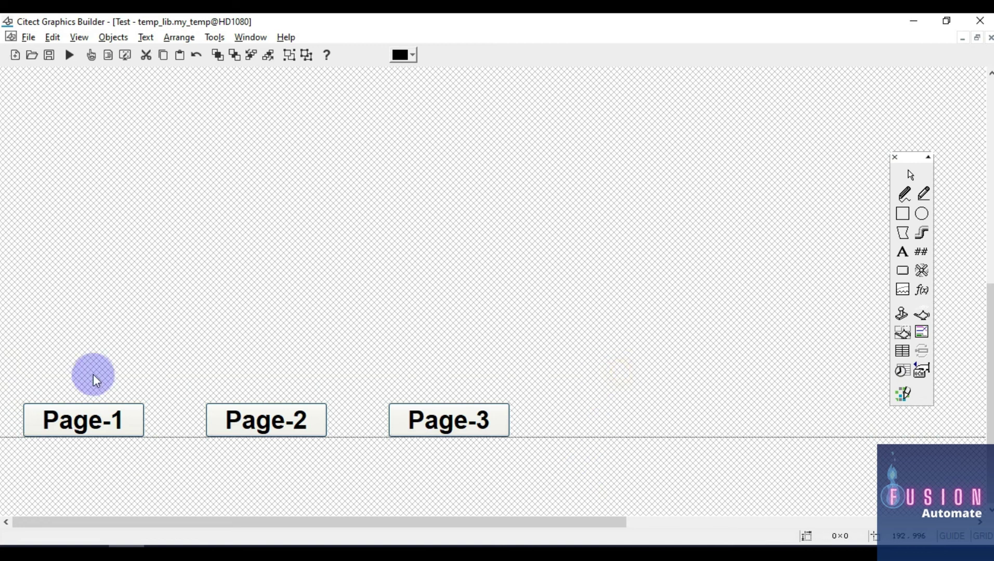
pyautogui.moveTo(1, 360); pyautogui.dragTo(181, 472)
pyautogui.click(193, 362)
pyautogui.moveTo(22, 357); pyautogui.dragTo(177, 483)
pyautogui.moveTo(169, 343); pyautogui.dragTo(350, 460)
pyautogui.click(375, 368)
pyautogui.moveTo(367, 319); pyautogui.dragTo(527, 473)
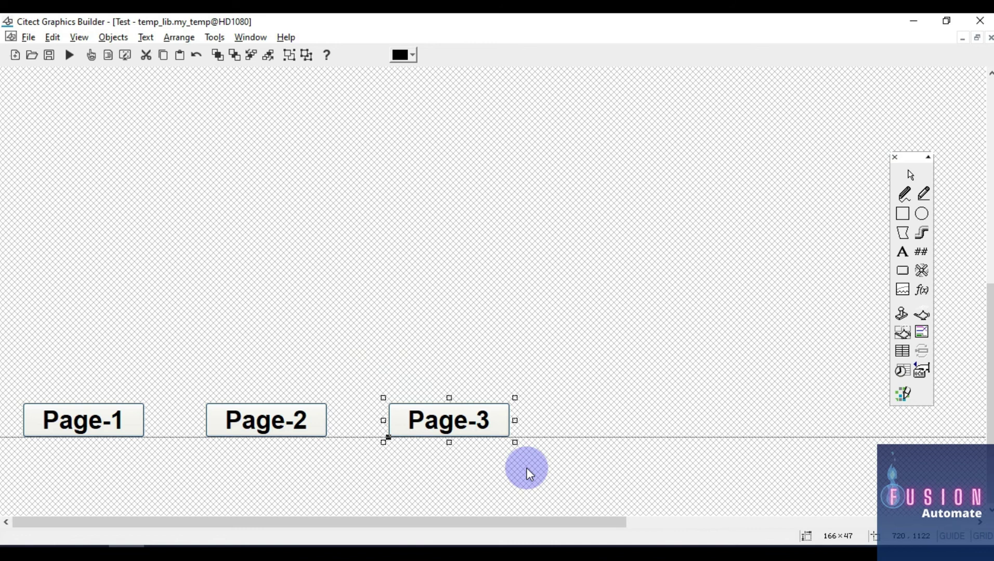
pyautogui.click(551, 356)
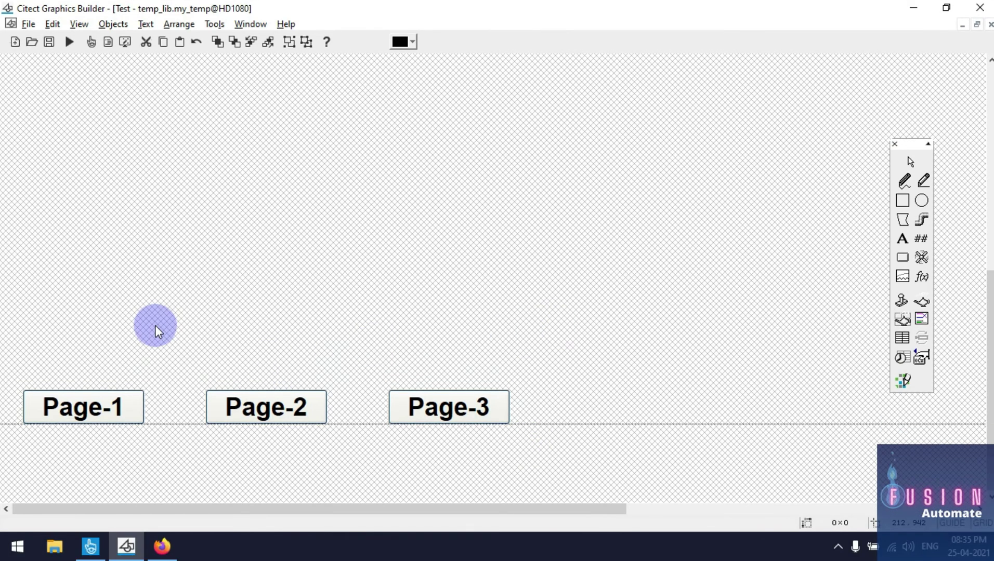
pyautogui.doubleClick(104, 407)
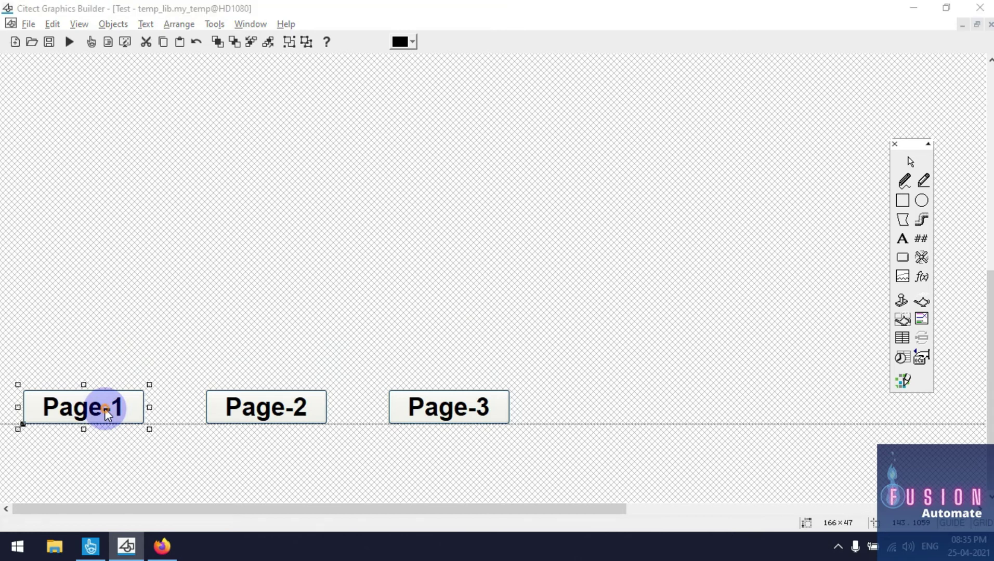
# Insert the PageGoto function into the Page-1 button's Up command
pyautogui.moveTo(267, 237); pyautogui.dragTo(546, 75)
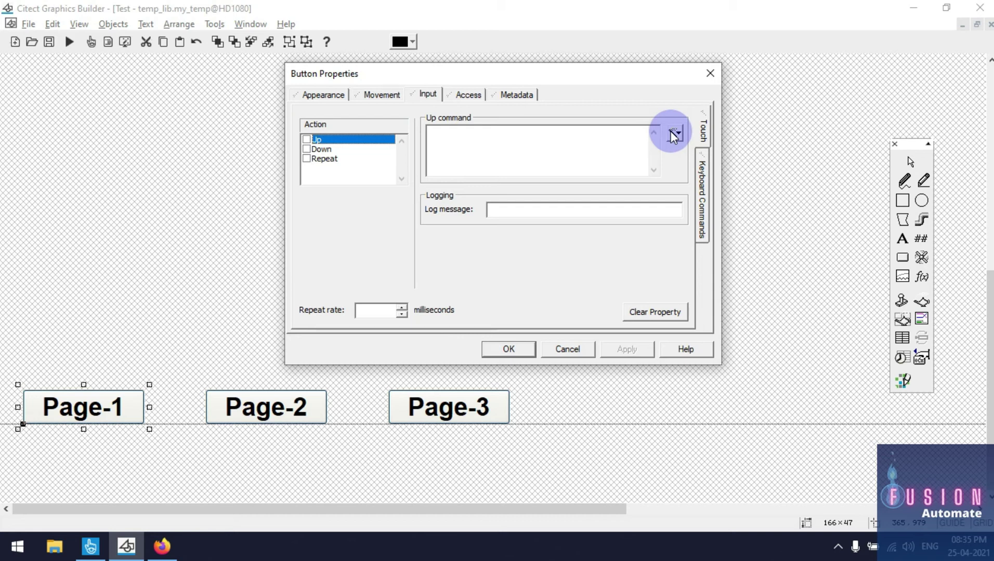
pyautogui.click(676, 135)
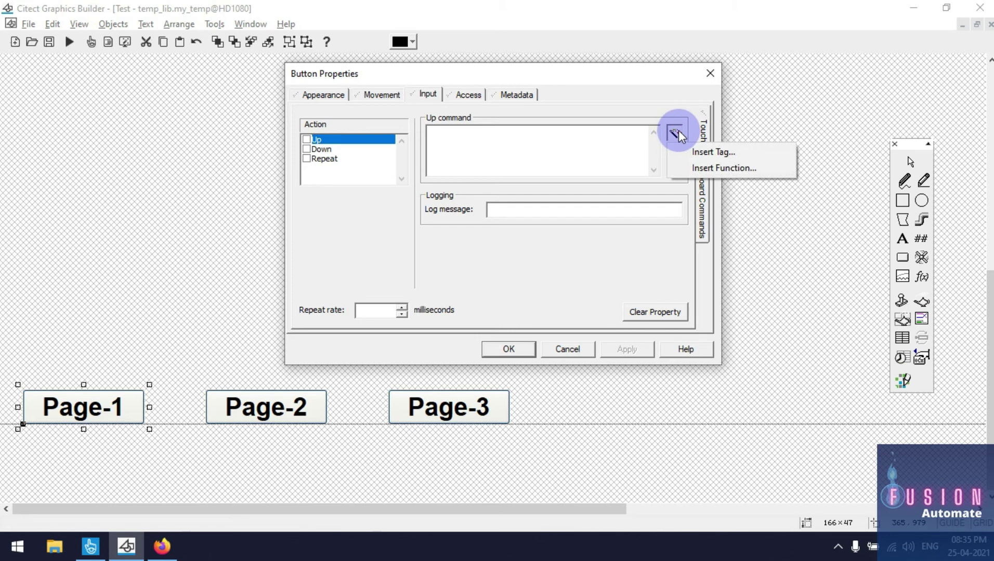
pyautogui.click(730, 169)
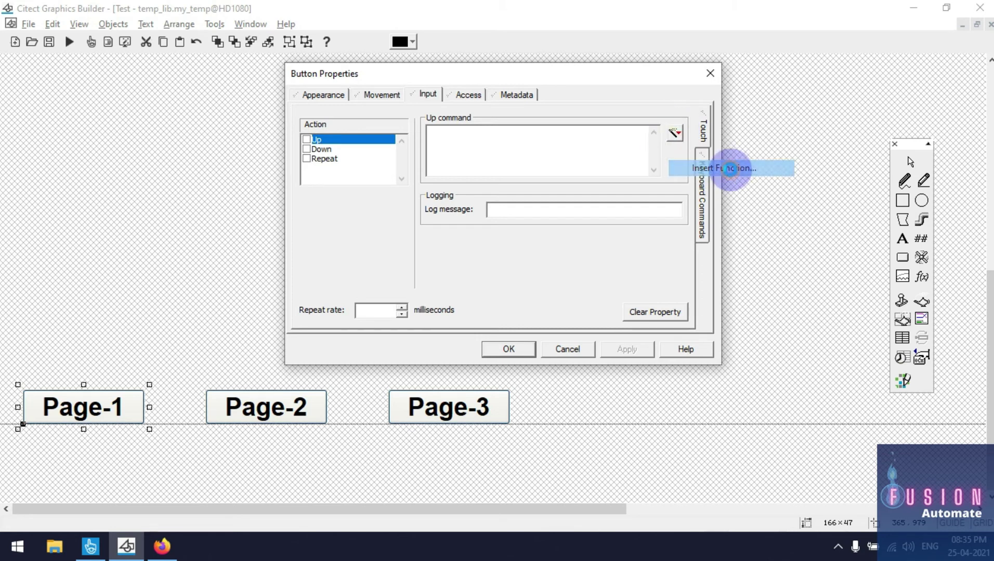
pyautogui.write('pagego')
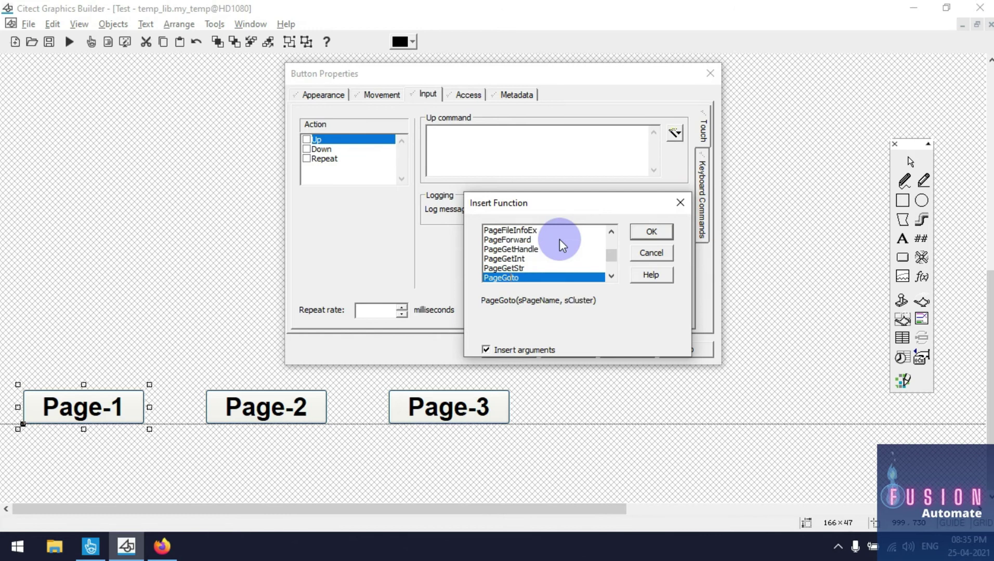
pyautogui.scroll(-1, 561, 245)
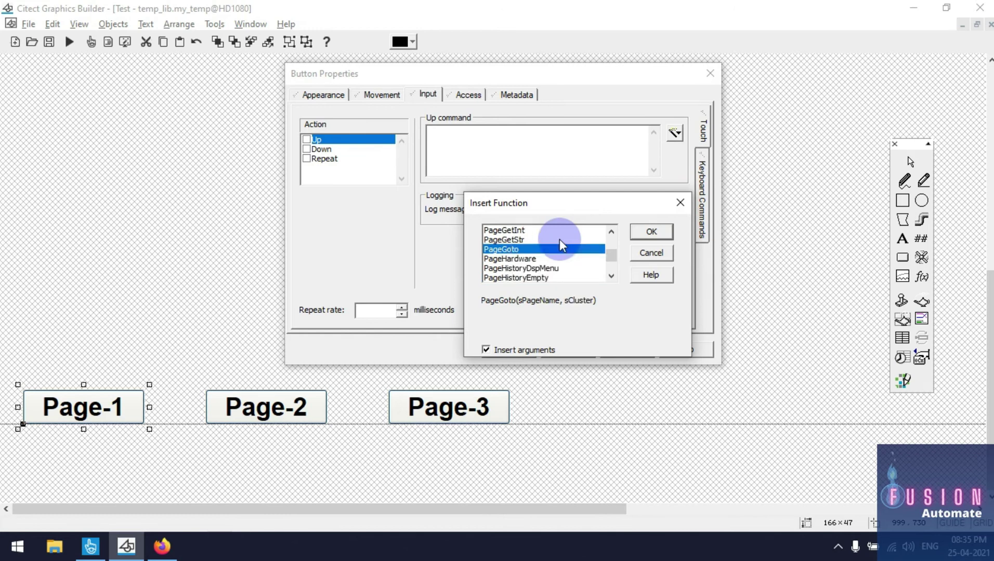
pyautogui.click(647, 235)
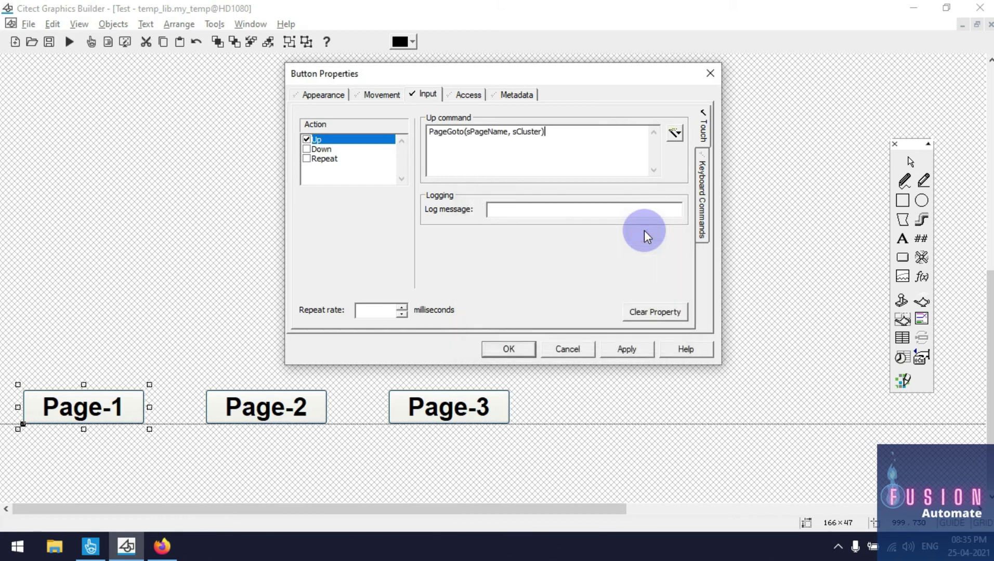
# Edit the Up command to PageGoto("Page_1"); and confirm the button properties
pyautogui.press('BackSpace')
pyautogui.press('BackSpace')
pyautogui.press('BackSpace')
pyautogui.press('BackSpace')
pyautogui.press('BackSpace')
pyautogui.press('BackSpace')
pyautogui.press('BackSpace')
pyautogui.press('BackSpace')
pyautogui.press('BackSpace')
pyautogui.press('BackSpace')
pyautogui.press('BackSpace')
pyautogui.press('BackSpace')
pyautogui.press('BackSpace')
pyautogui.press('BackSpace')
pyautogui.press('BackSpace')
pyautogui.press('BackSpace')
pyautogui.press('BackSpace')
pyautogui.press('BackSpace')
pyautogui.press('BackSpace')
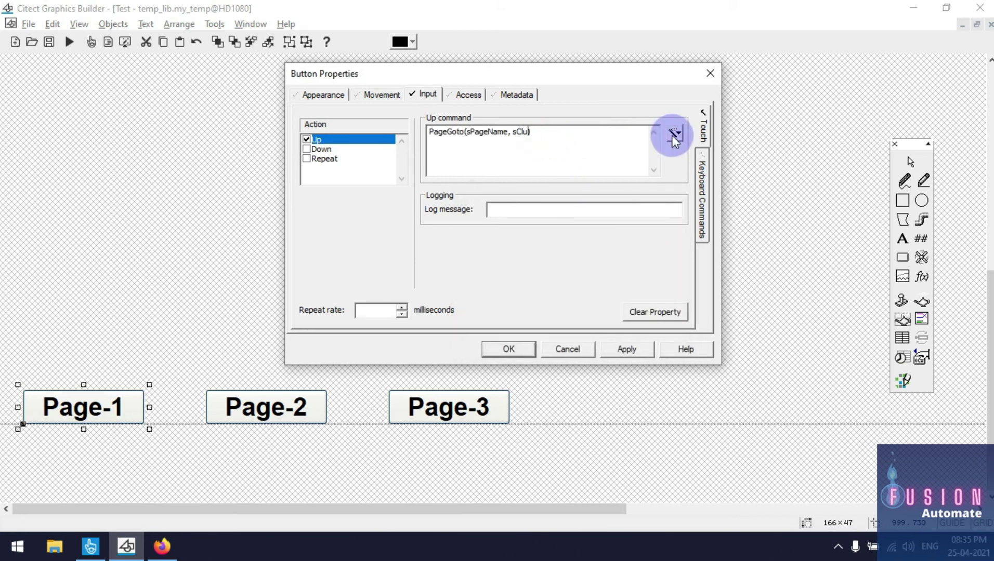
pyautogui.write('(')
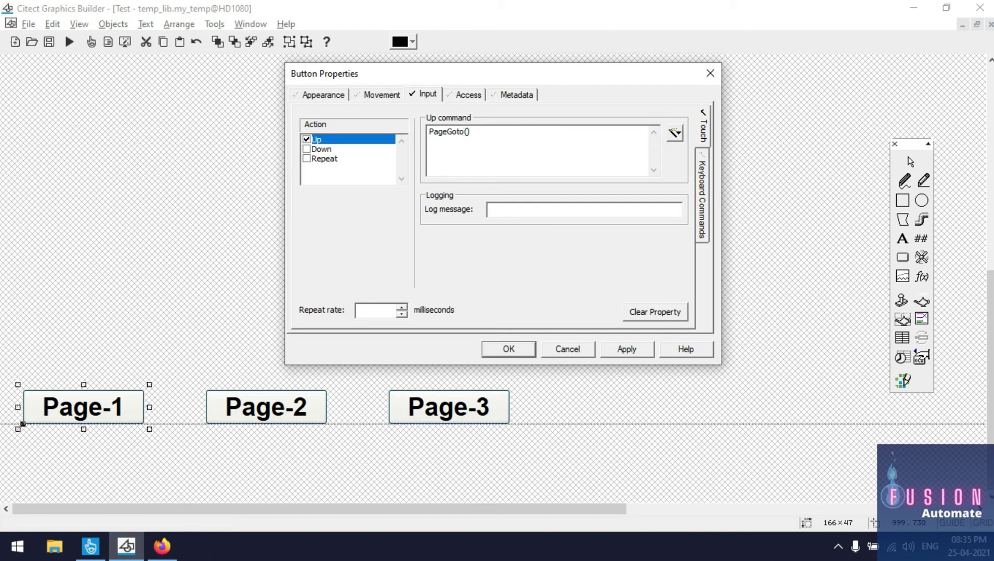
pyautogui.write('""')
pyautogui.write('Page')
pyautogui.press('BackSpace')
pyautogui.write('e_1')
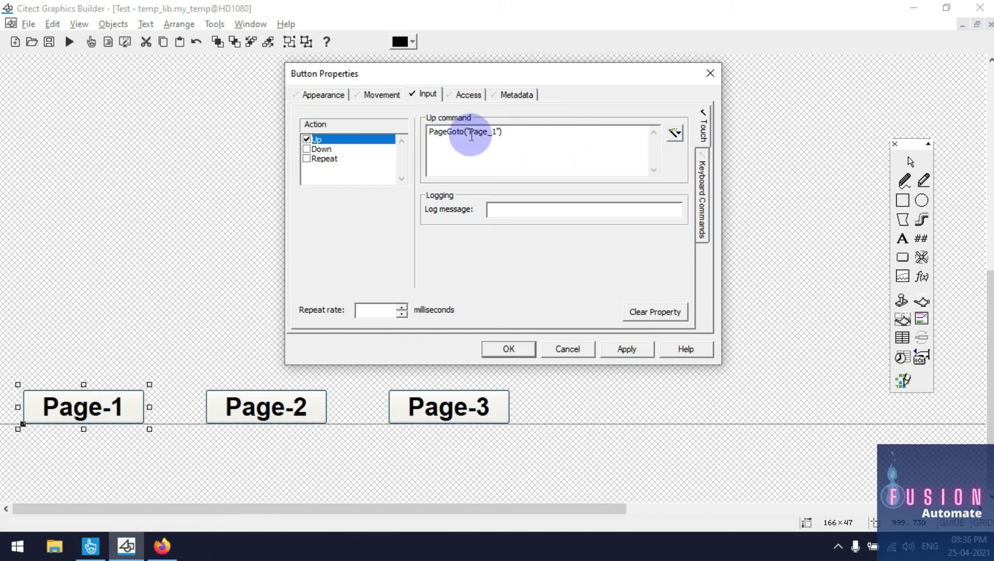
pyautogui.click(528, 133)
pyautogui.click(369, 138)
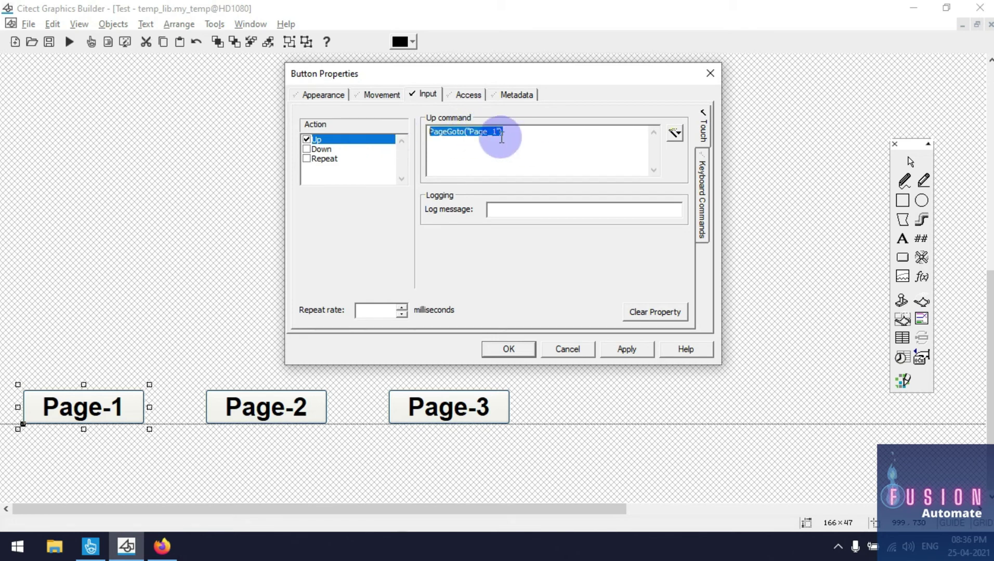
pyautogui.click(528, 135)
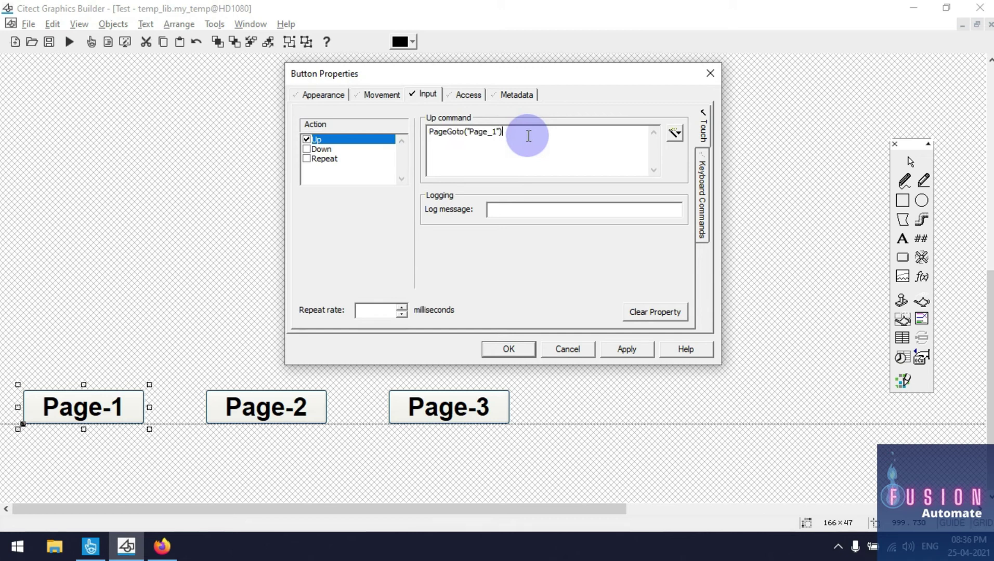
pyautogui.write(';')
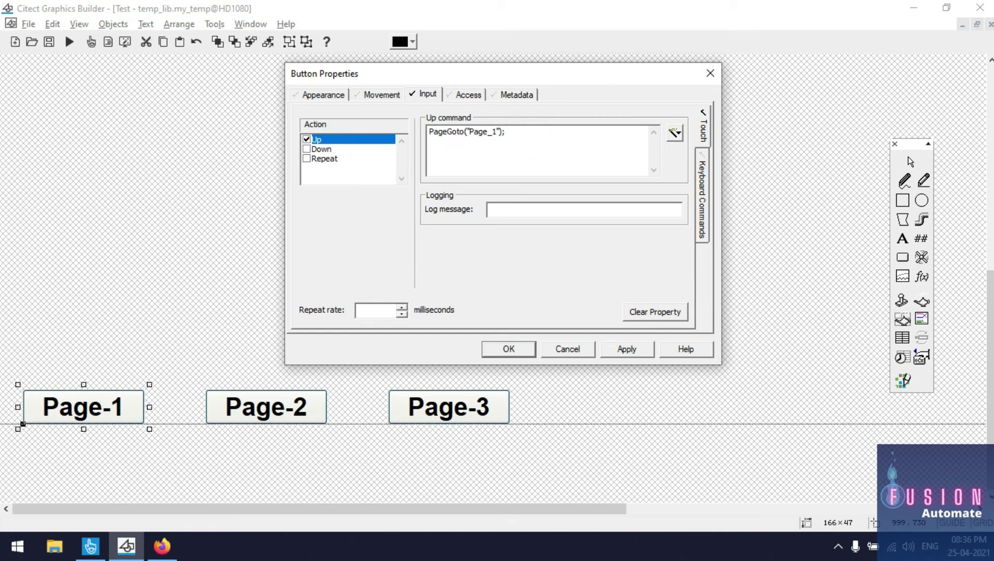
pyautogui.click(382, 139)
pyautogui.hotkey('ctrl', 'c')
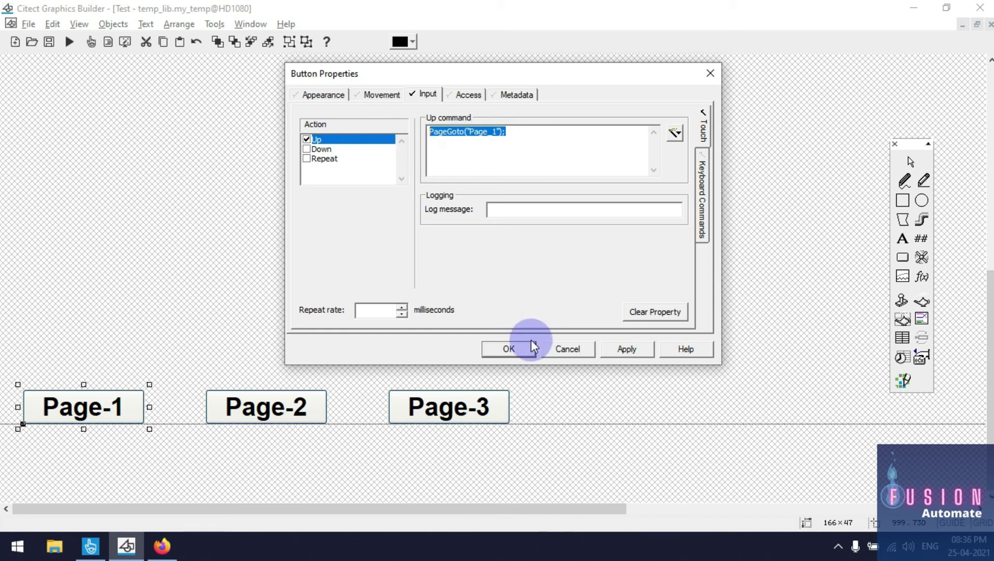
pyautogui.click(503, 348)
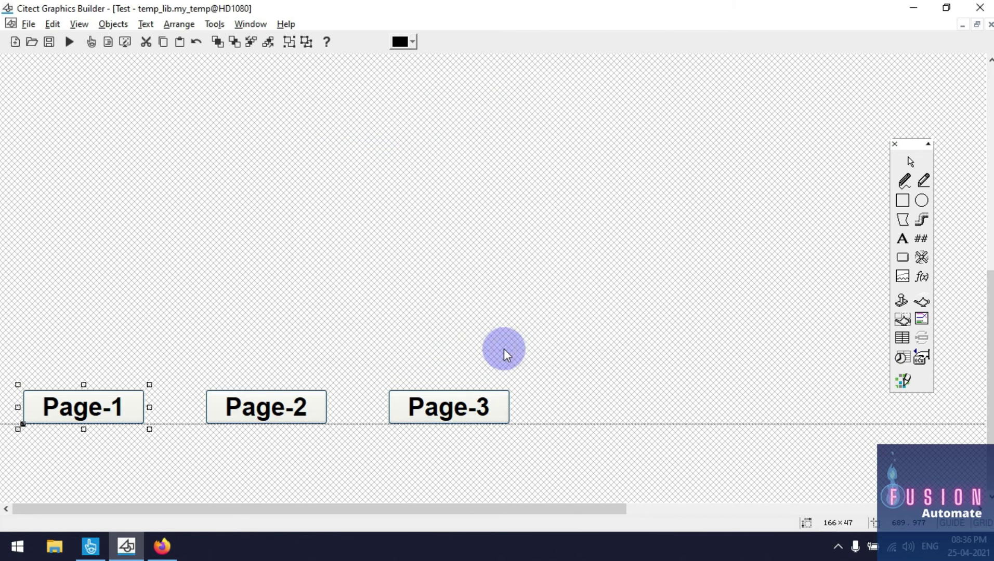
# Paste the copied command into the Page-2 button and change it to PageGoto("Page_2")
pyautogui.click(327, 303)
pyautogui.doubleClick(84, 408)
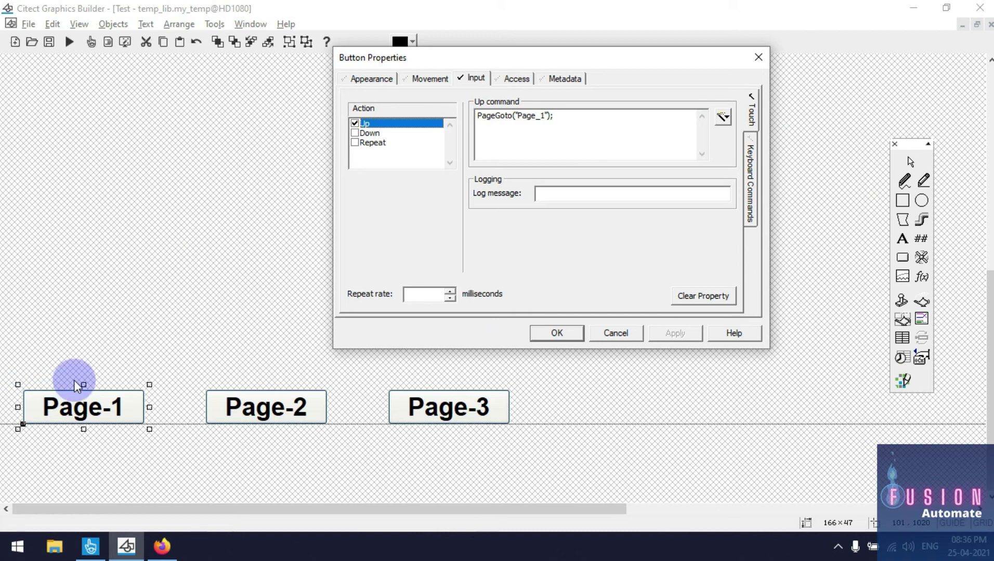
pyautogui.click(616, 333)
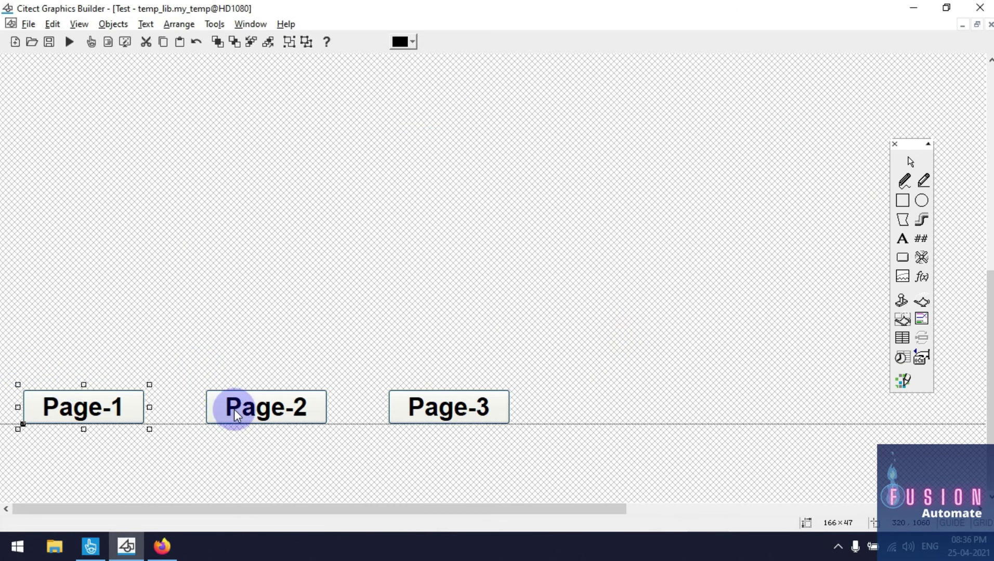
pyautogui.doubleClick(244, 409)
pyautogui.click(429, 302)
pyautogui.hotkey('ctrl', 'v')
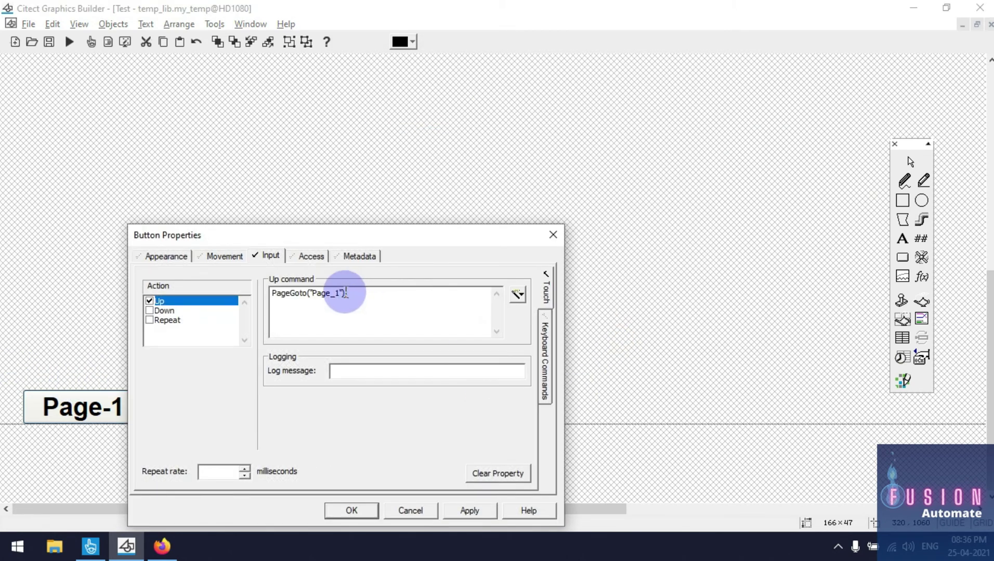
pyautogui.click(339, 295)
pyautogui.press('BackSpace')
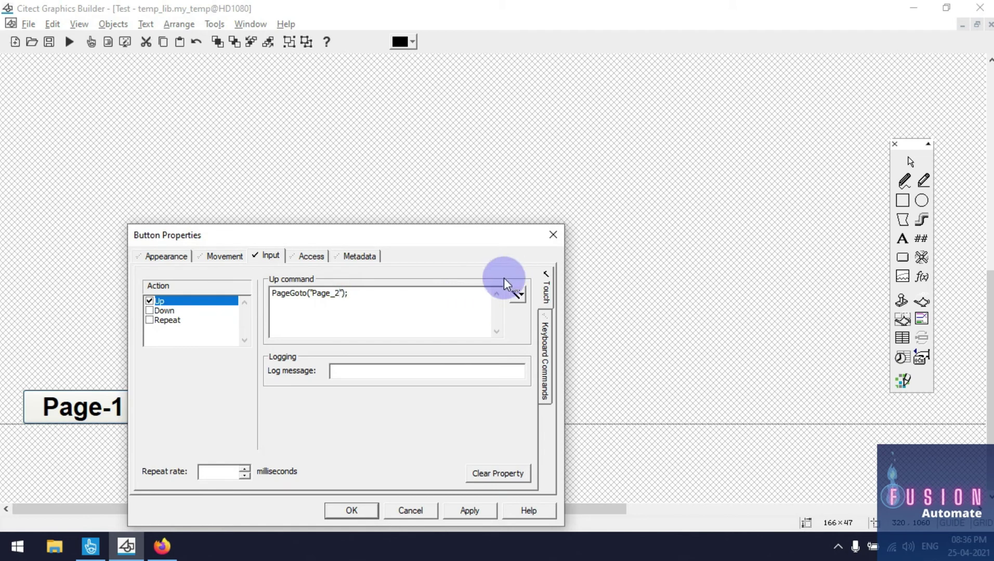
pyautogui.click(351, 514)
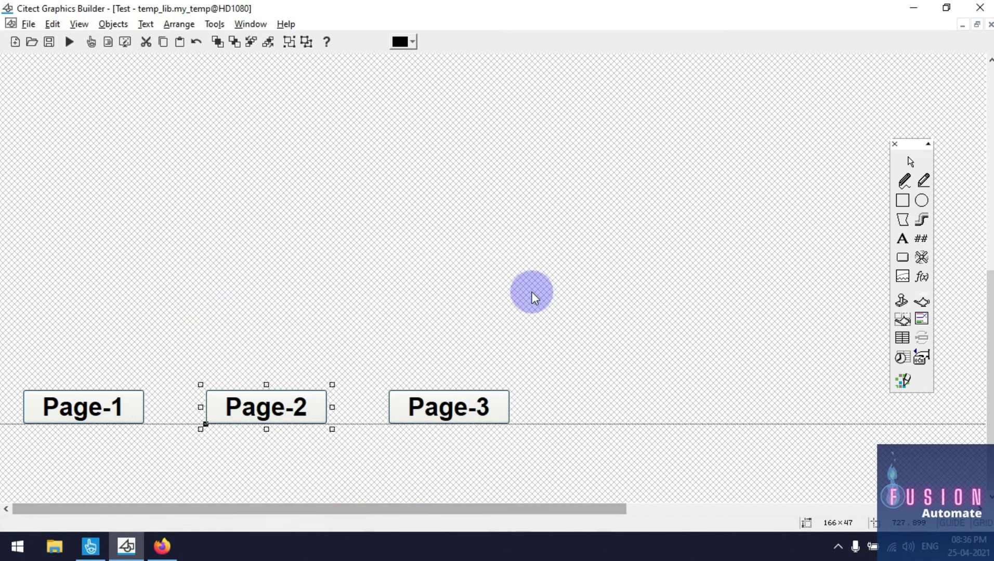
# Paste the command into the Page-3 button's Up action, changing the page to Page_3
pyautogui.doubleClick(466, 409)
pyautogui.click(519, 311)
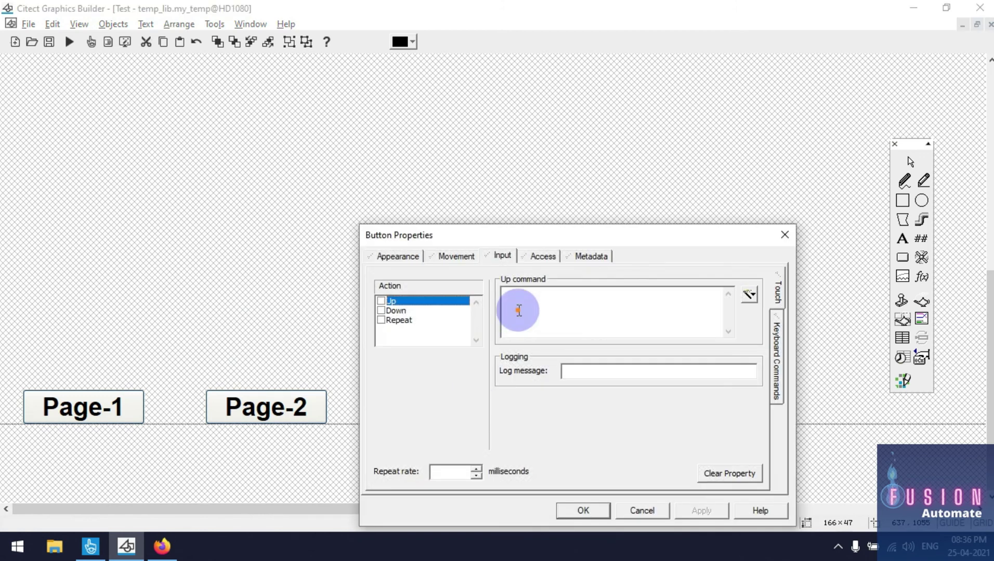
pyautogui.write('PageGoto("Page_1");')
pyautogui.click(570, 294)
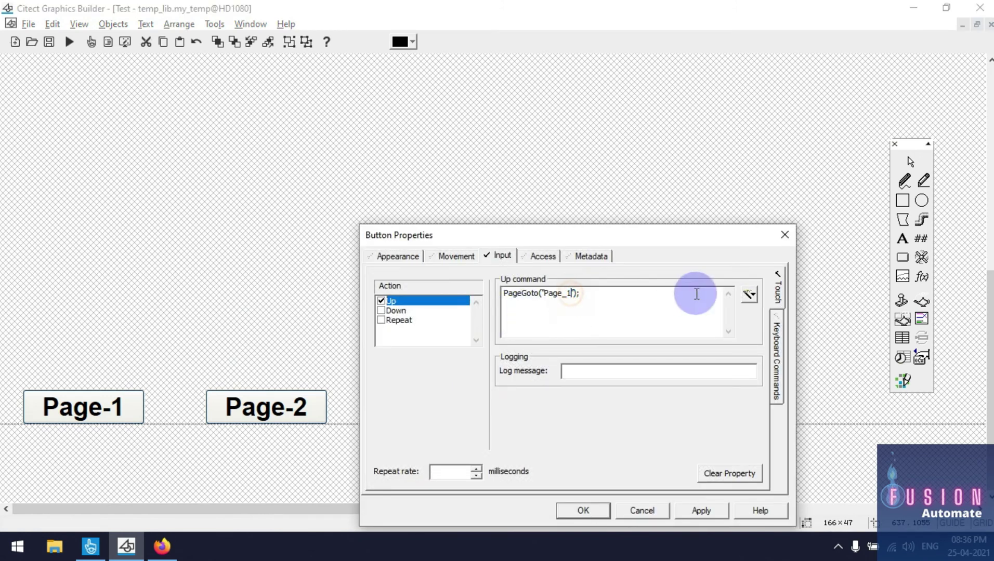
pyautogui.write('3')
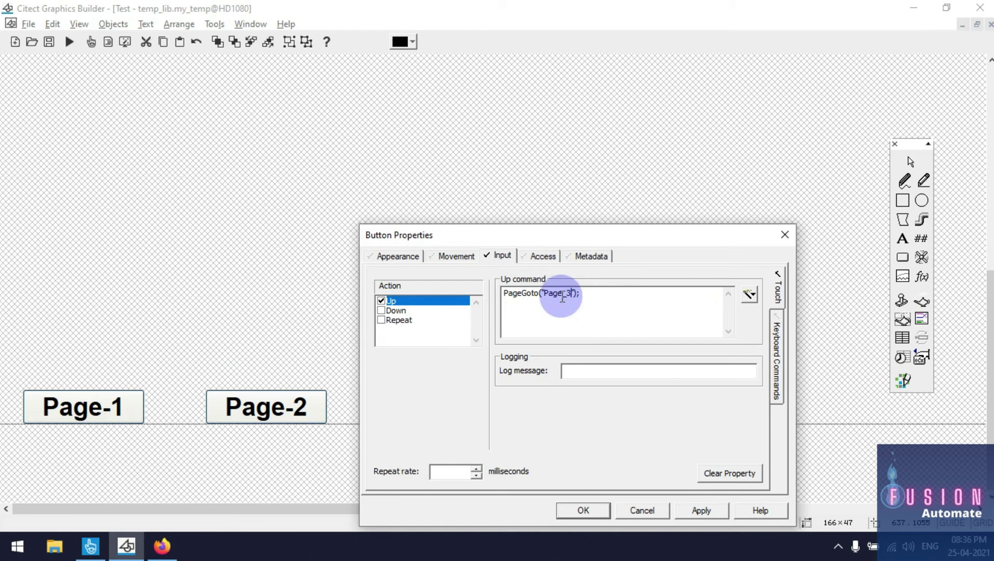
pyautogui.doubleClick(561, 296)
pyautogui.click(563, 298)
pyautogui.moveTo(544, 293); pyautogui.dragTo(570, 291)
# Check the Page_1, Page_2 and Page_3 names in the project's page list
pyautogui.click(40, 46)
pyautogui.click(83, 111)
pyautogui.scroll(-8, 105, 207)
pyautogui.click(73, 185)
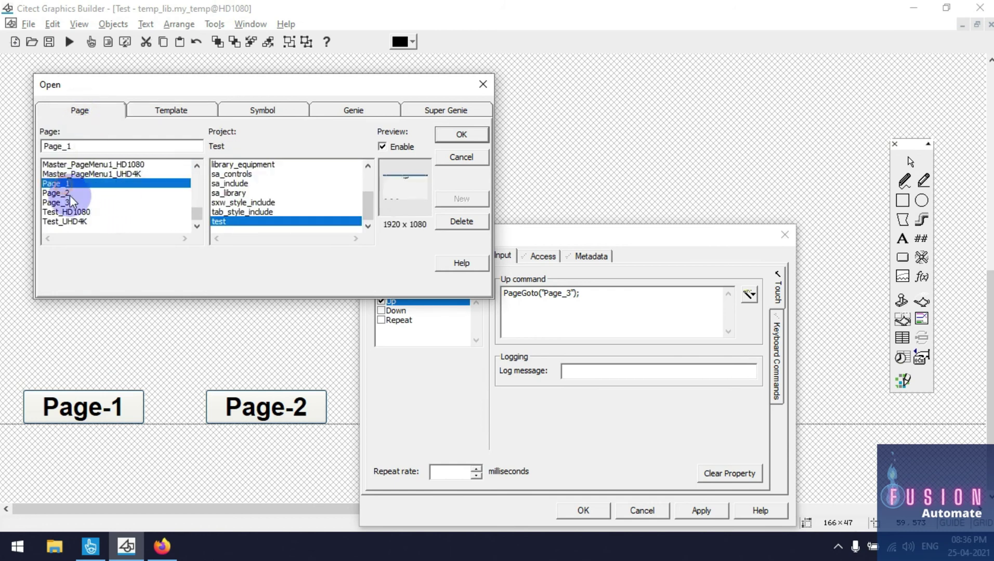
pyautogui.click(70, 194)
pyautogui.click(68, 202)
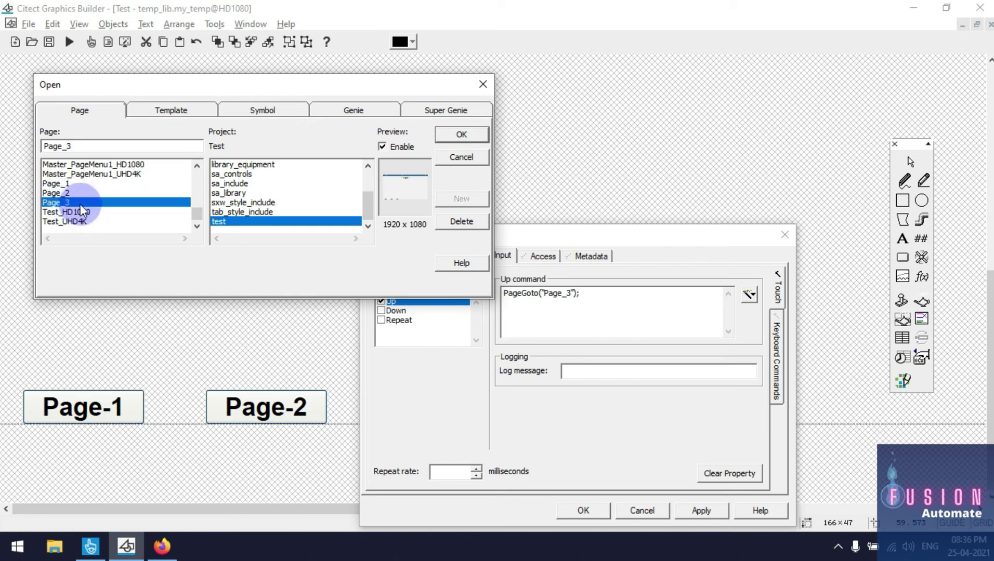
# Confirm the Page-3 button's PageGoto("Page_3"); Up command
pyautogui.click(550, 295)
pyautogui.doubleClick(553, 294)
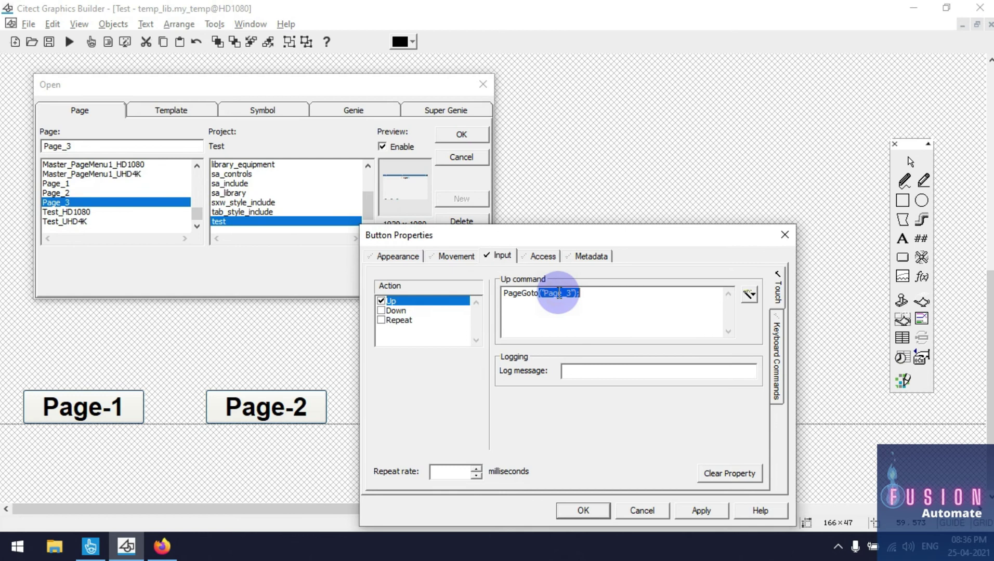
pyautogui.click(475, 91)
pyautogui.moveTo(568, 238); pyautogui.dragTo(570, 104)
pyautogui.click(579, 378)
pyautogui.click(561, 257)
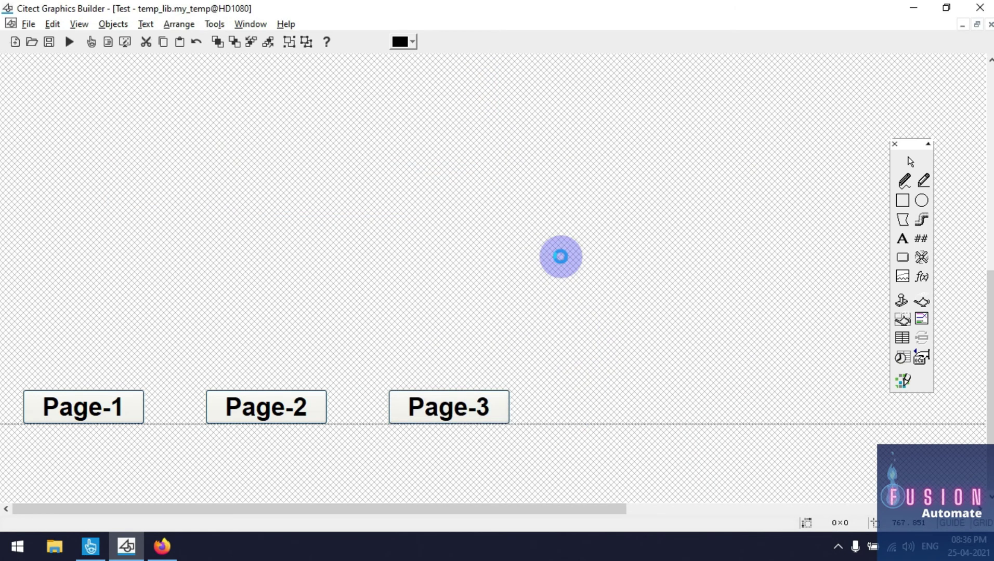
# Dismiss the warning and update all pages in the active and included projects from the template
pyautogui.click(574, 323)
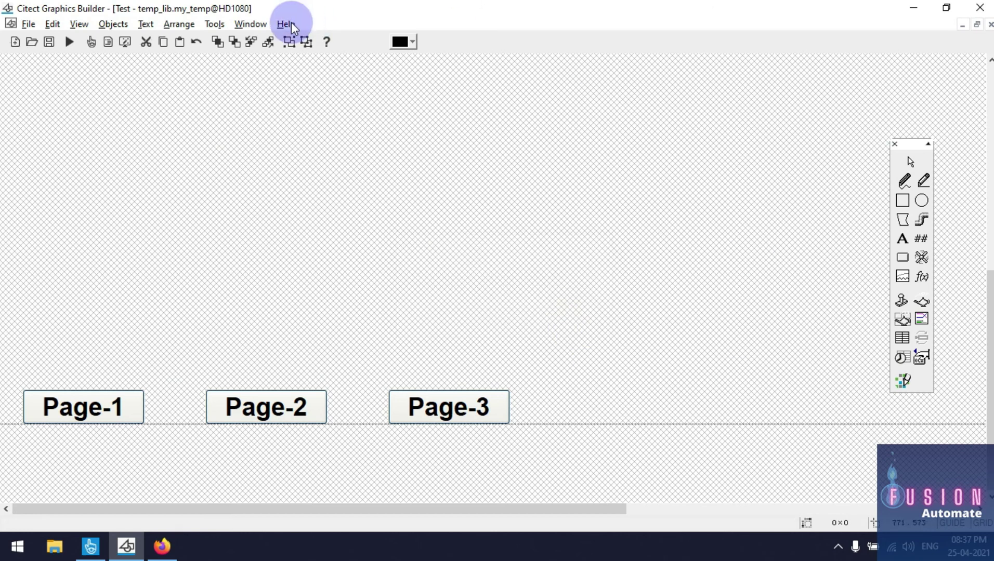
pyautogui.click(218, 24)
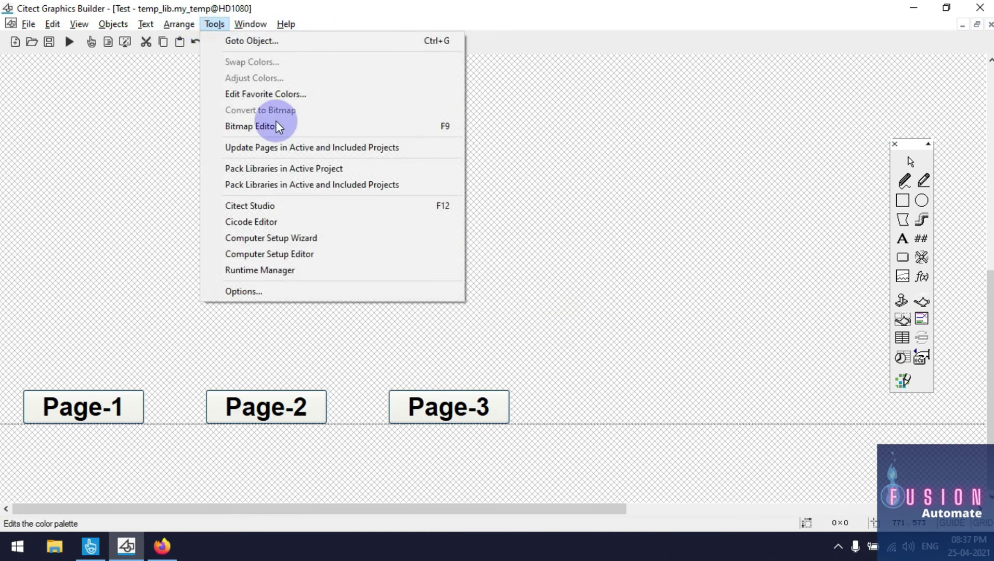
pyautogui.click(391, 147)
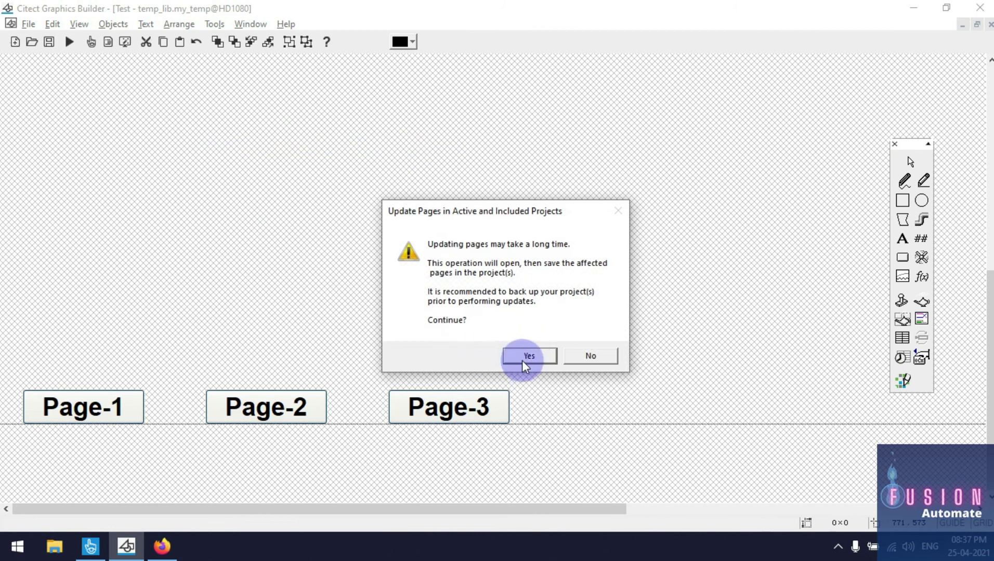
pyautogui.click(525, 355)
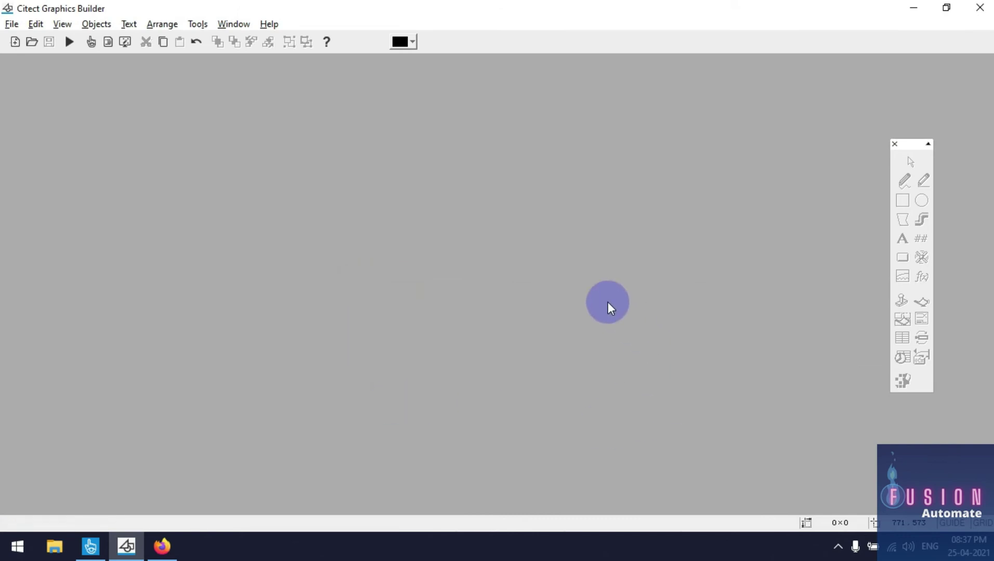
# Pack and compile the Test project in Citect Studio
pyautogui.click(103, 545)
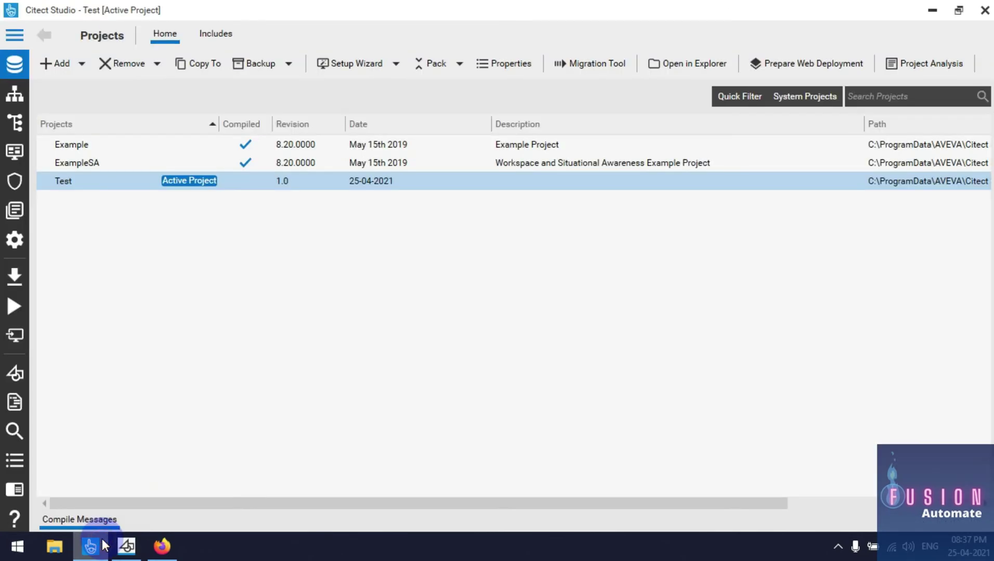
pyautogui.click(431, 63)
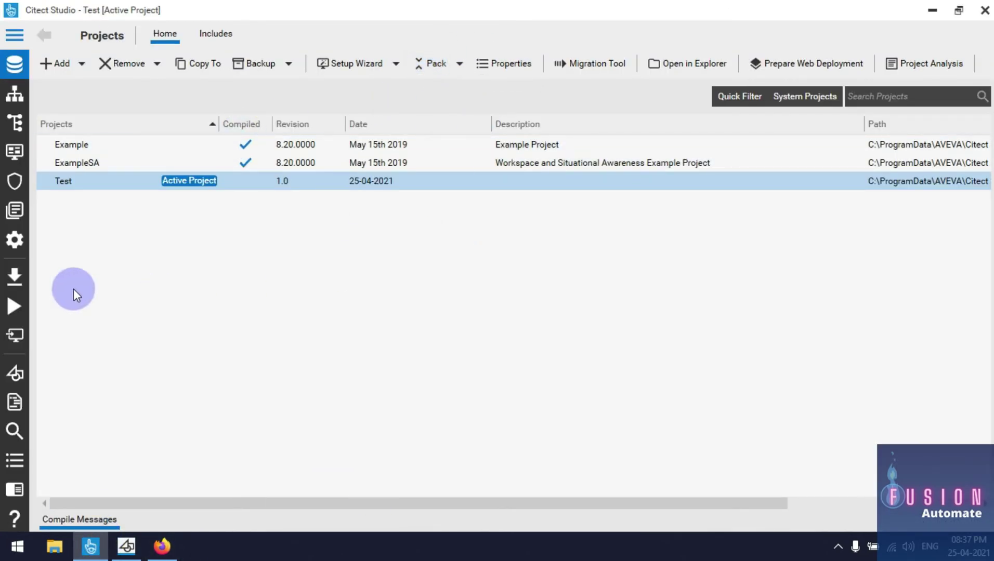
pyautogui.click(22, 280)
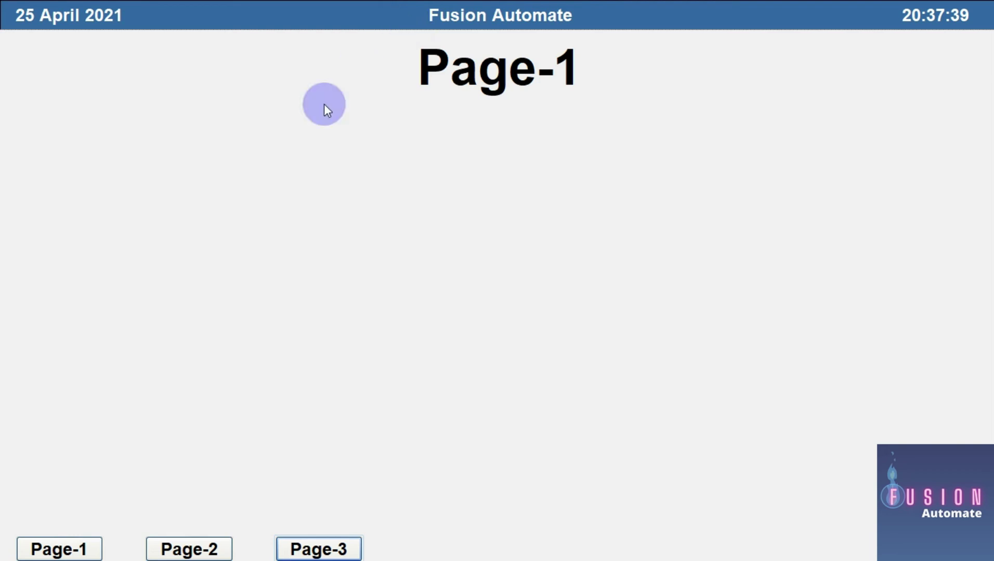
# Test the runtime buttons by going to Page-2, Page-3 and back to Page-1, then return to Graphics Builder
pyautogui.click(211, 551)
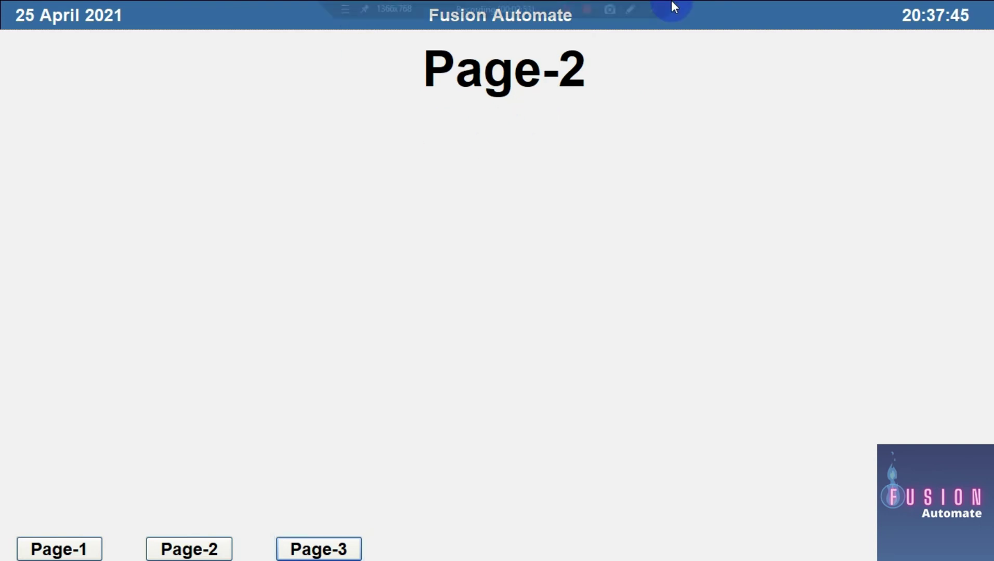
pyautogui.click(348, 549)
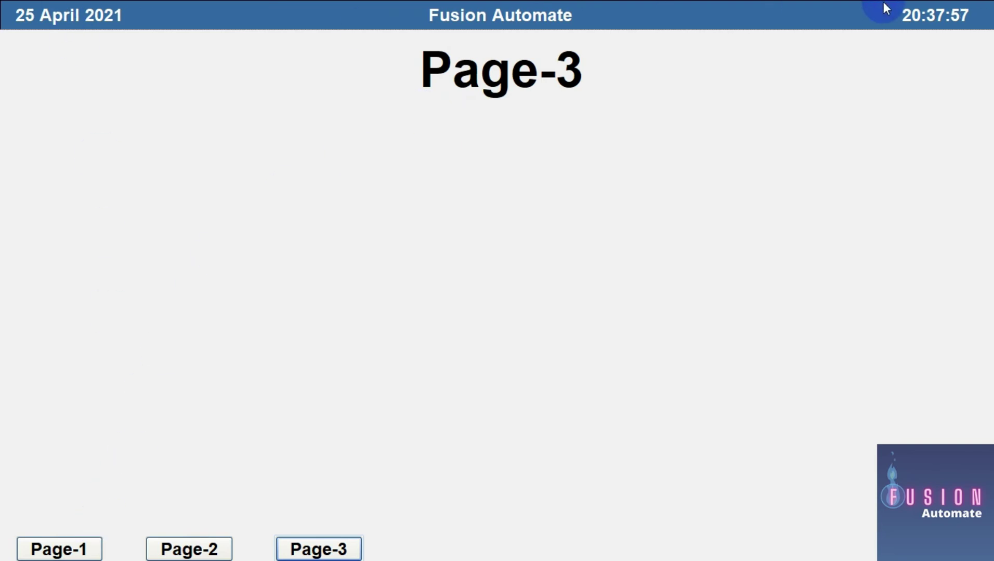
pyautogui.click(80, 550)
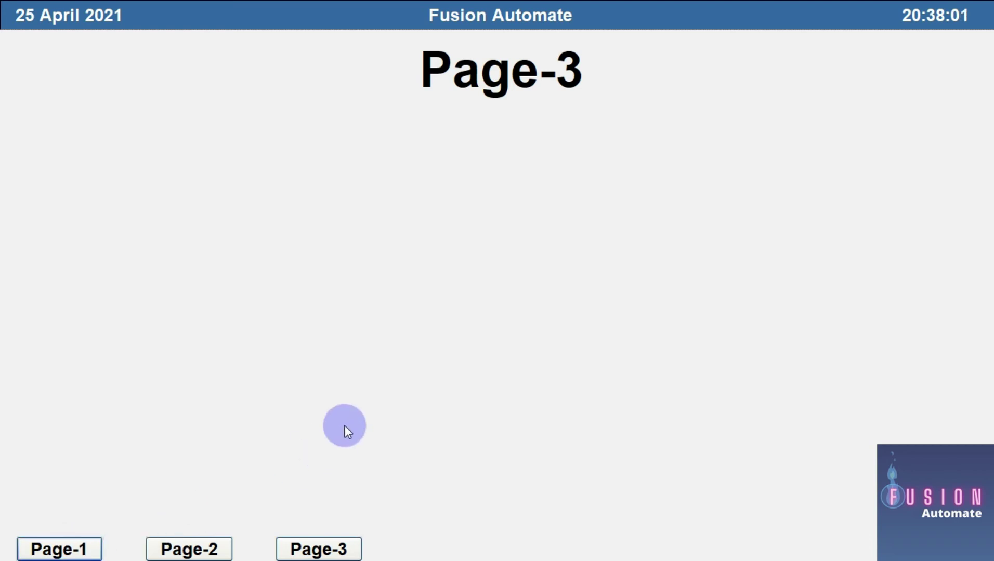
pyautogui.press('super')
pyautogui.click(130, 544)
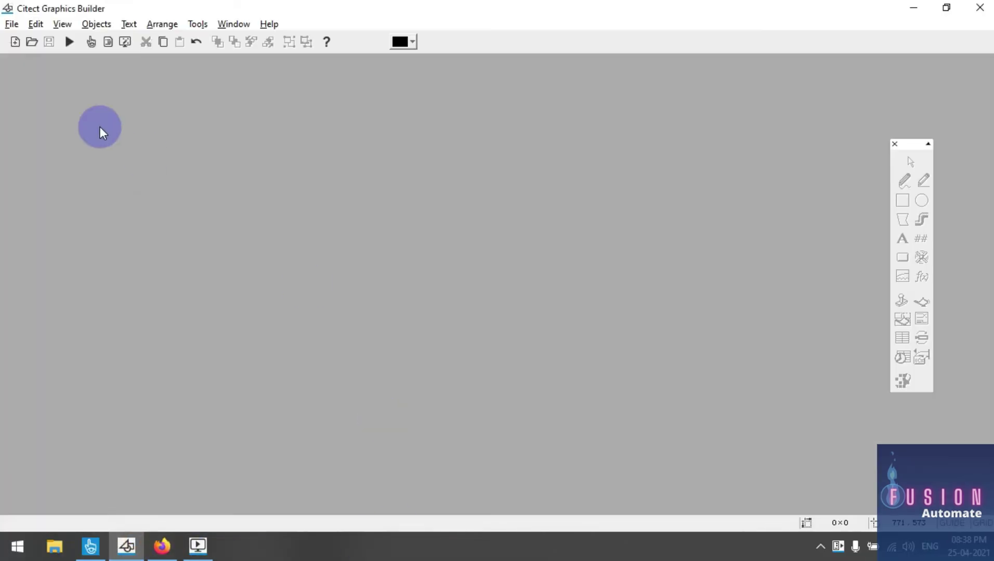
# Open Page_2 and inspect its Page-3 button
pyautogui.click(31, 42)
pyautogui.click(79, 108)
pyautogui.scroll(-5, 130, 212)
pyautogui.scroll(-6, 130, 213)
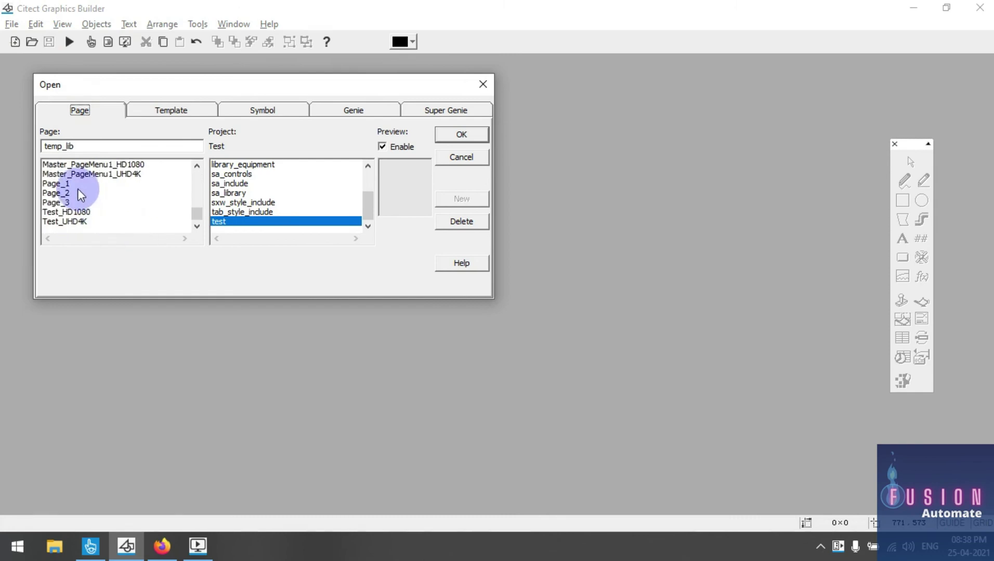
pyautogui.doubleClick(77, 195)
pyautogui.moveTo(356, 349); pyautogui.dragTo(522, 469)
pyautogui.moveTo(354, 345); pyautogui.dragTo(577, 456)
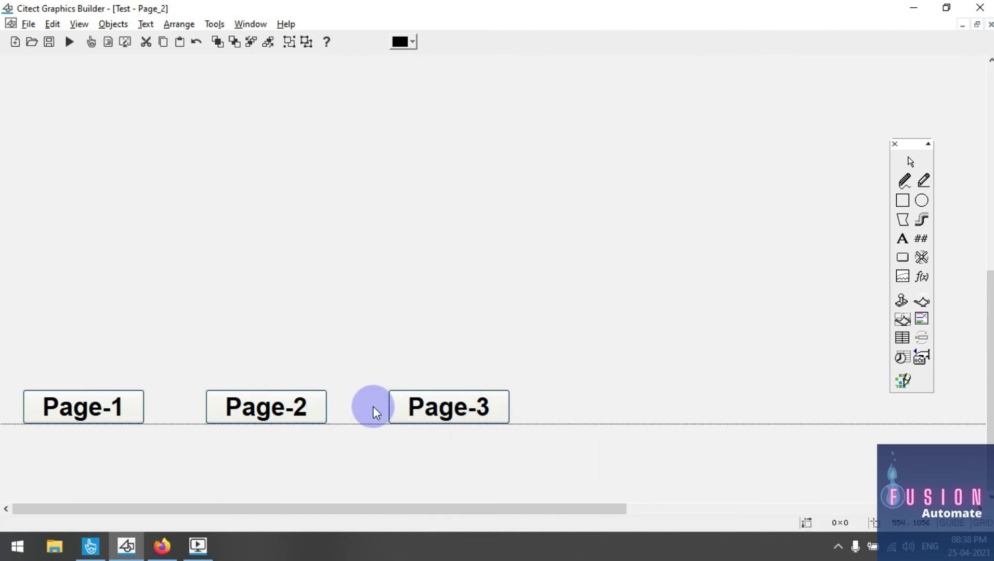
pyautogui.moveTo(346, 350); pyautogui.dragTo(602, 464)
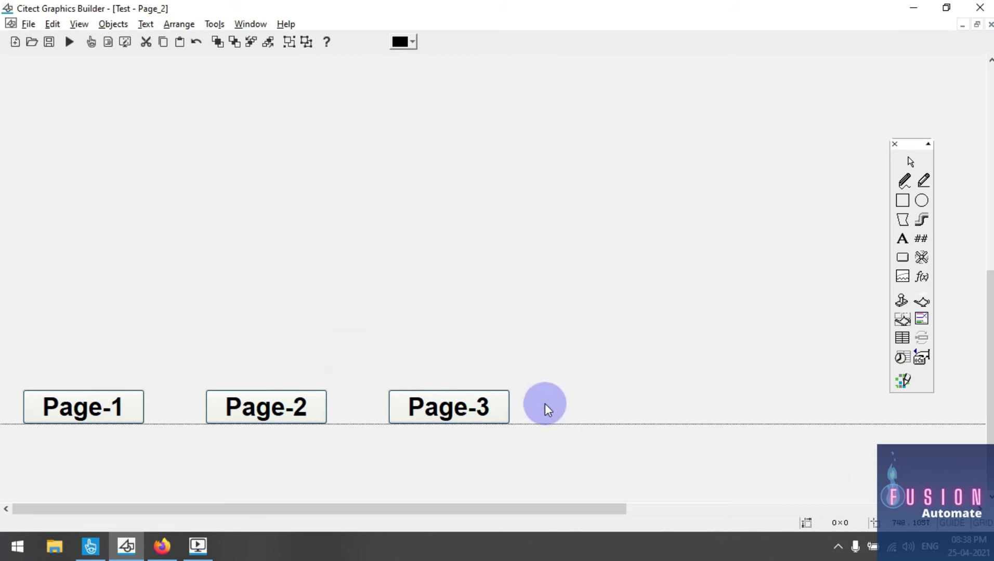
# Reopen the my_temp template from the Template list
pyautogui.click(32, 42)
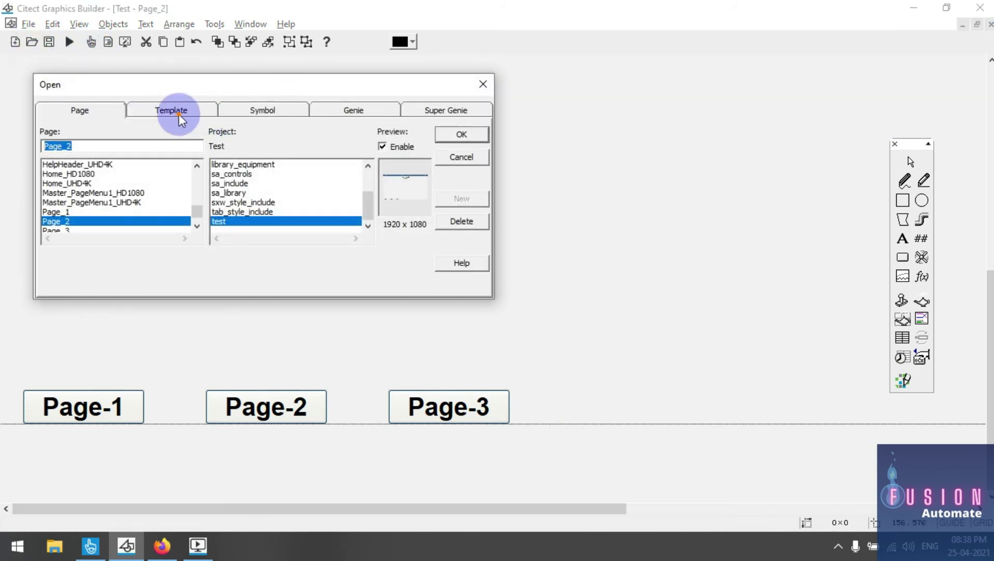
pyautogui.click(179, 114)
pyautogui.doubleClick(91, 164)
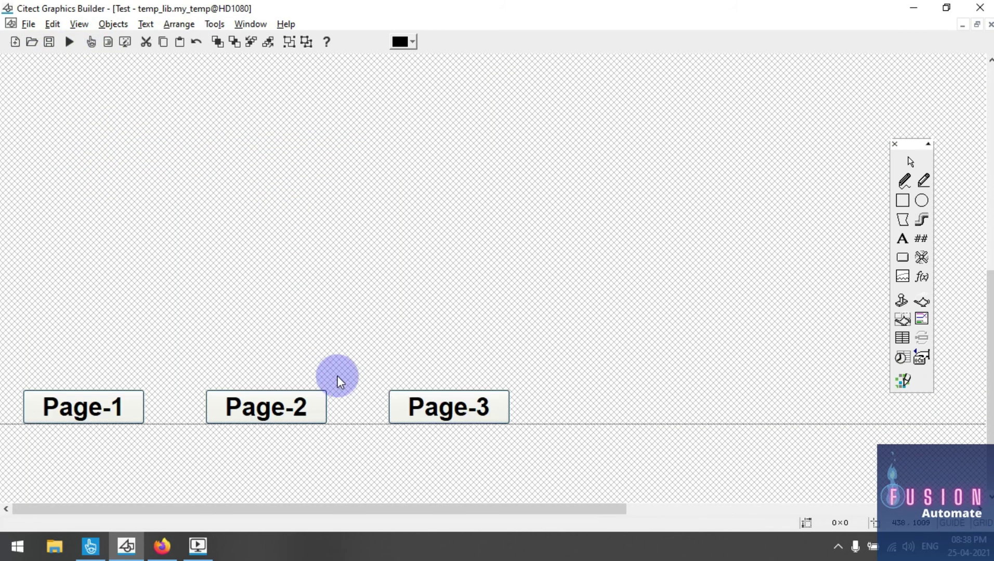
# Shift the Page-3 button slightly left, save the template and update the project pages
pyautogui.moveTo(367, 369); pyautogui.dragTo(502, 441)
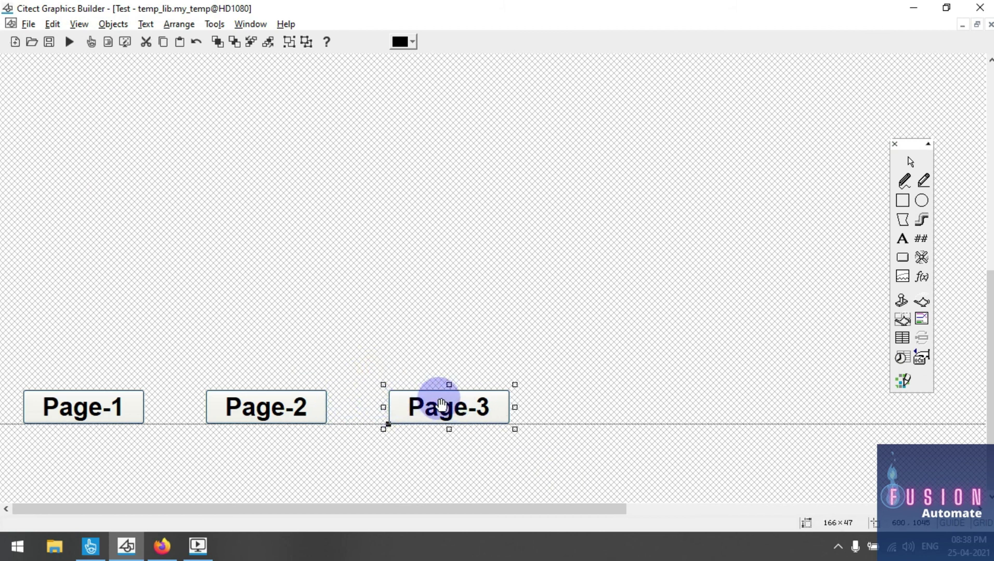
pyautogui.moveTo(441, 404); pyautogui.dragTo(404, 405)
pyautogui.click(476, 369)
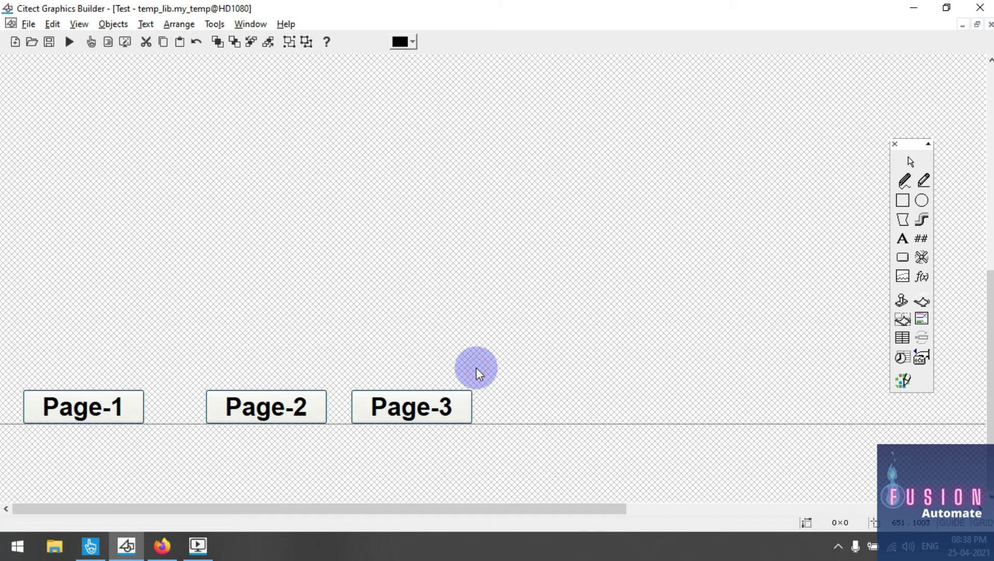
pyautogui.hotkey('ctrl', 's')
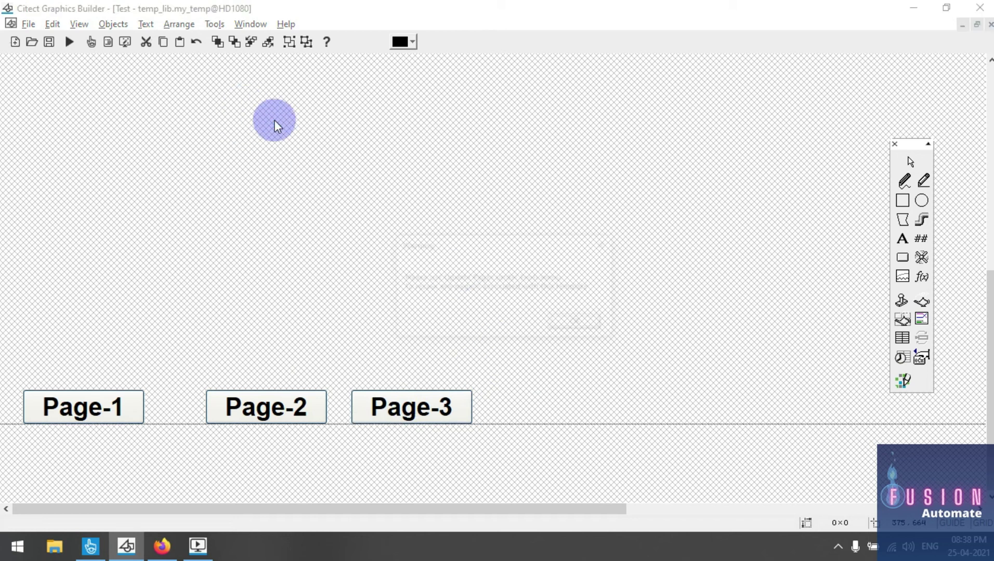
pyautogui.click(577, 324)
pyautogui.click(214, 24)
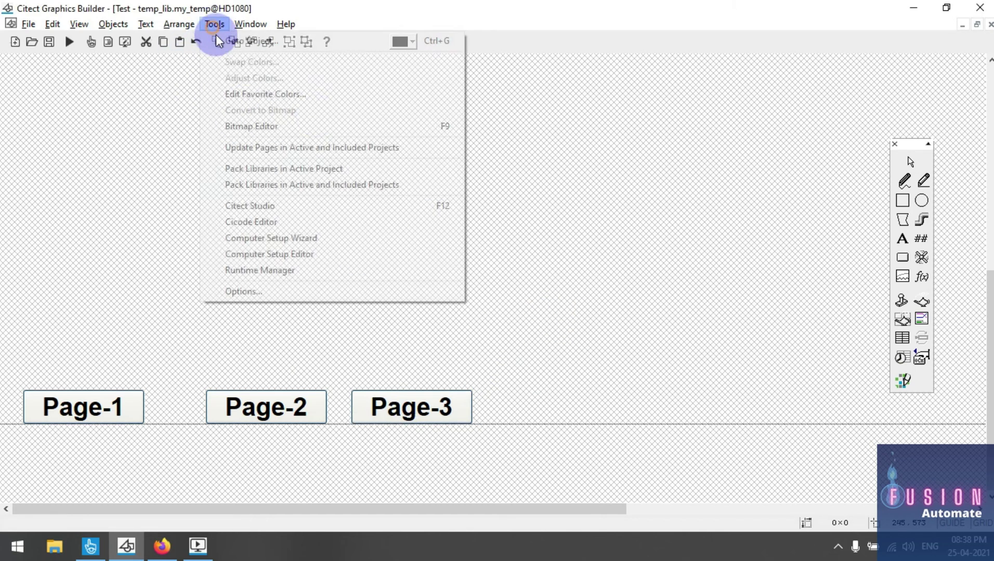
pyautogui.click(346, 147)
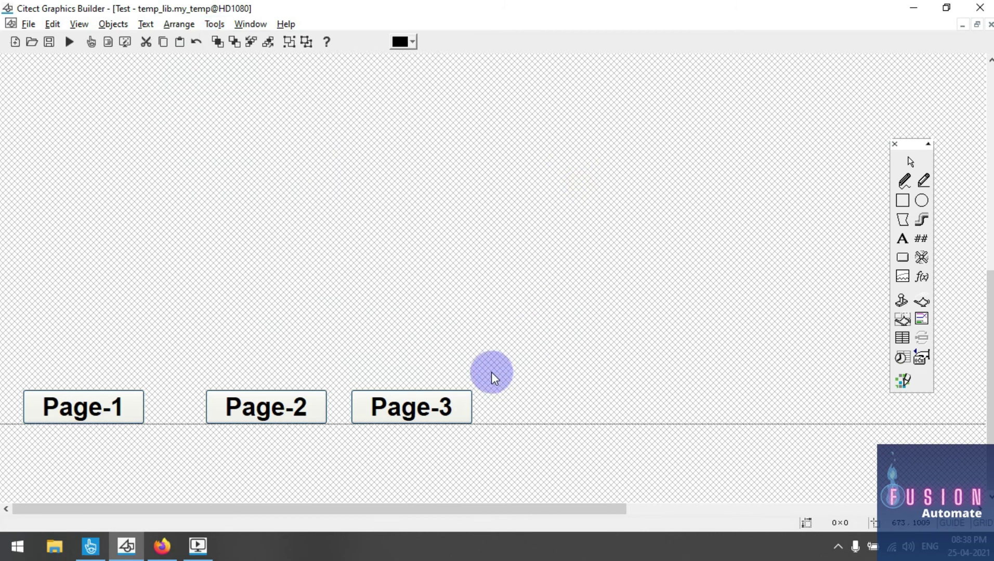
# Move Page-2 and Page-3 up beside Page-1 and select all three buttons
pyautogui.moveTo(281, 408); pyautogui.dragTo(222, 410)
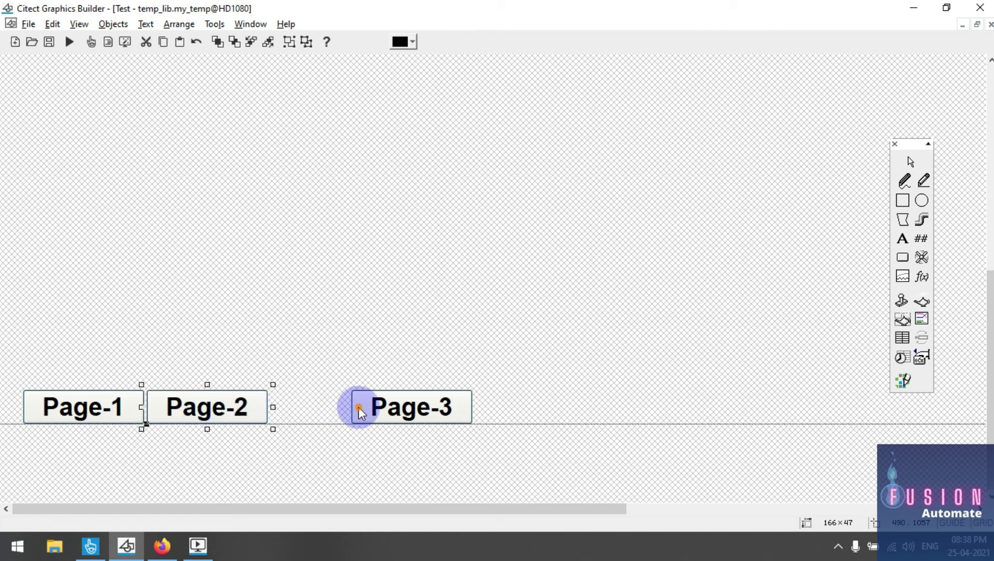
pyautogui.moveTo(408, 411); pyautogui.dragTo(327, 414)
pyautogui.moveTo(12, 370); pyautogui.dragTo(570, 458)
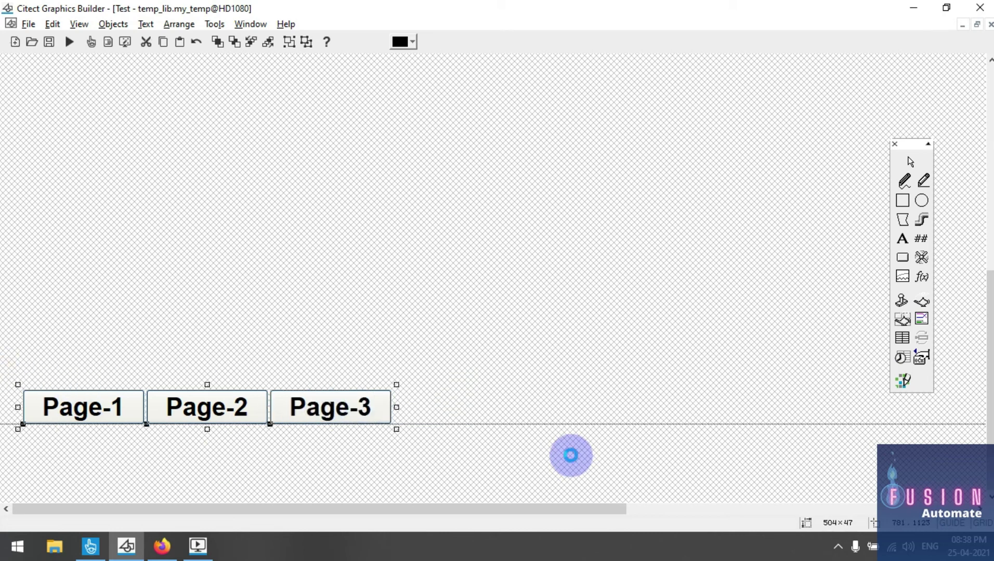
# Align the three buttons Vertical Bottom and Horizontal Even, then save the template
pyautogui.hotkey('ctrl', 'l')
pyautogui.click(69, 137)
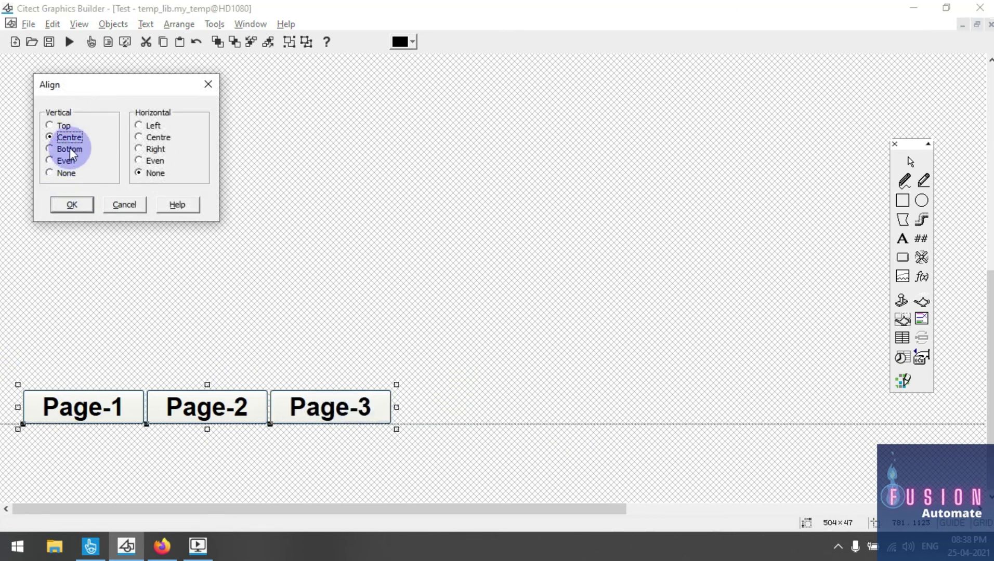
pyautogui.click(70, 149)
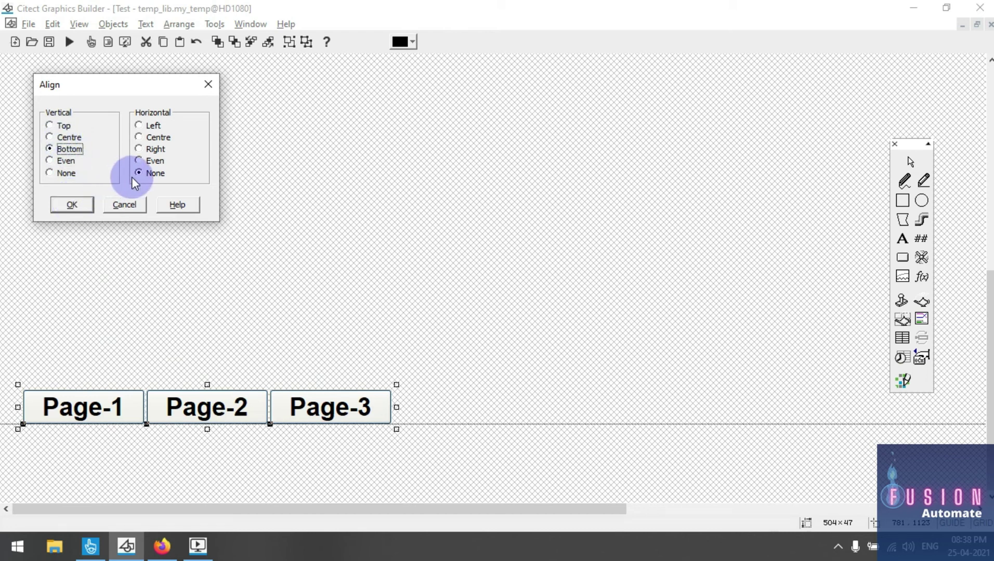
pyautogui.click(150, 161)
pyautogui.click(74, 204)
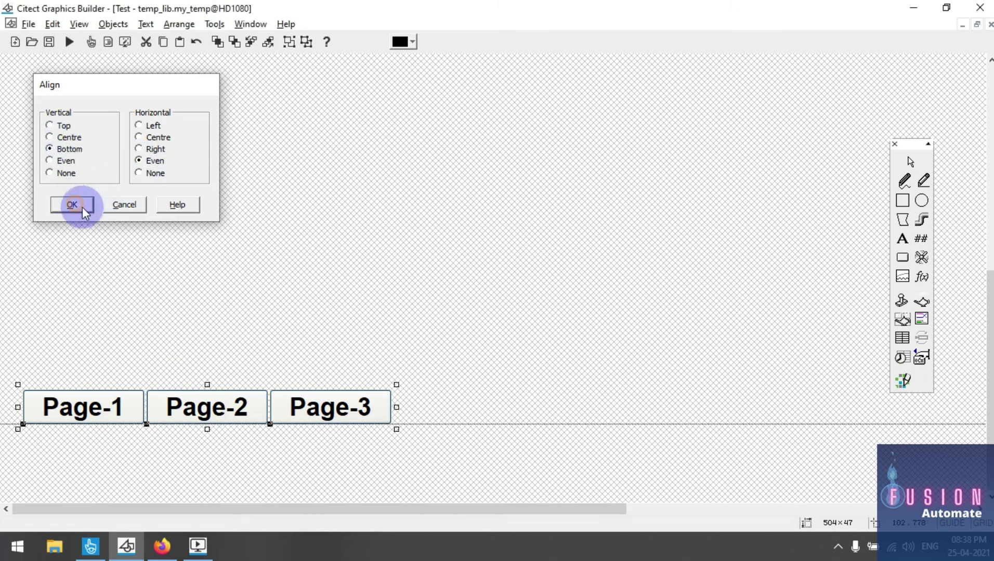
pyautogui.click(212, 252)
pyautogui.moveTo(6, 333); pyautogui.dragTo(522, 407)
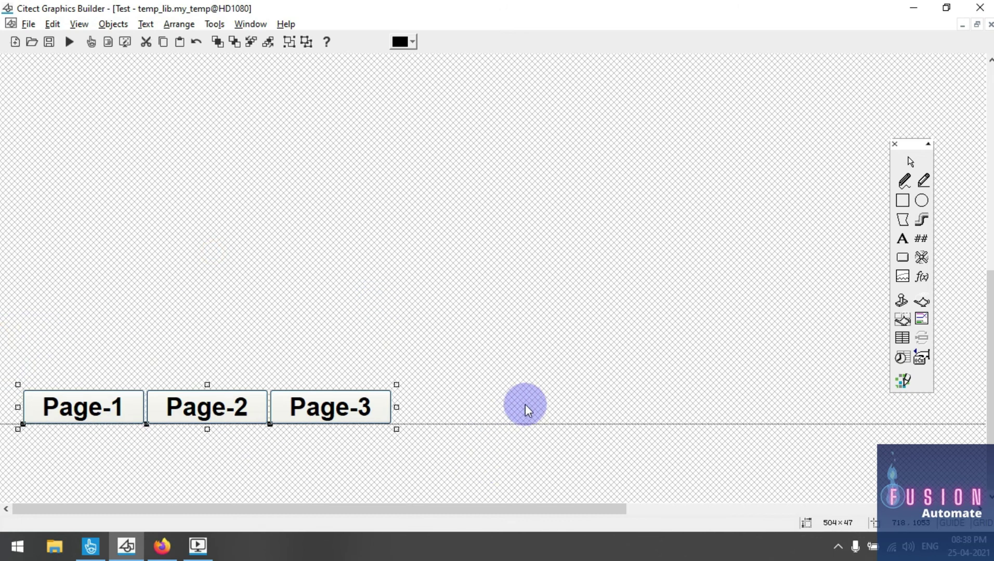
pyautogui.hotkey('ctrl', 's')
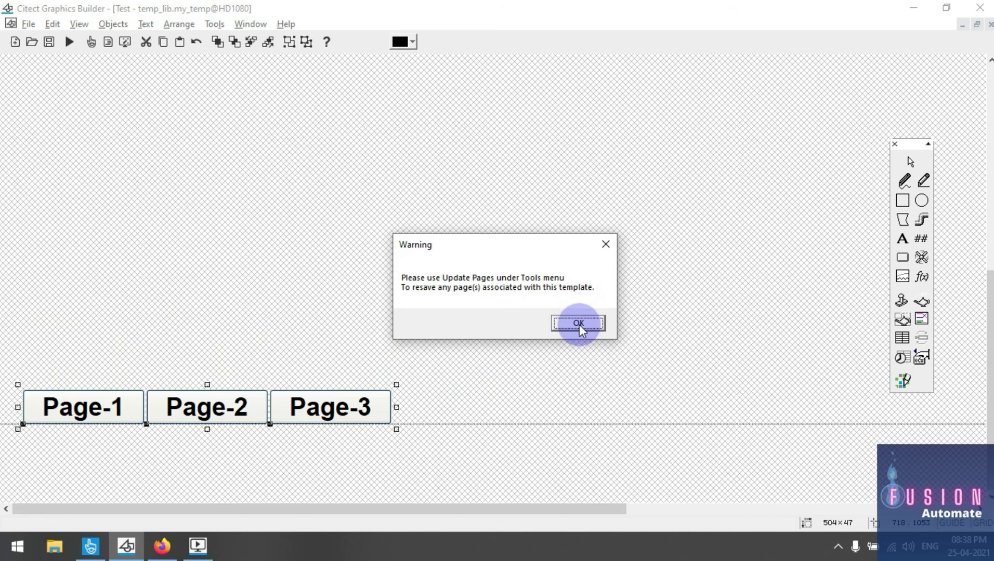
# Dismiss the warning and update pages in active and included projects, confirming with Yes
pyautogui.click(579, 325)
pyautogui.click(218, 25)
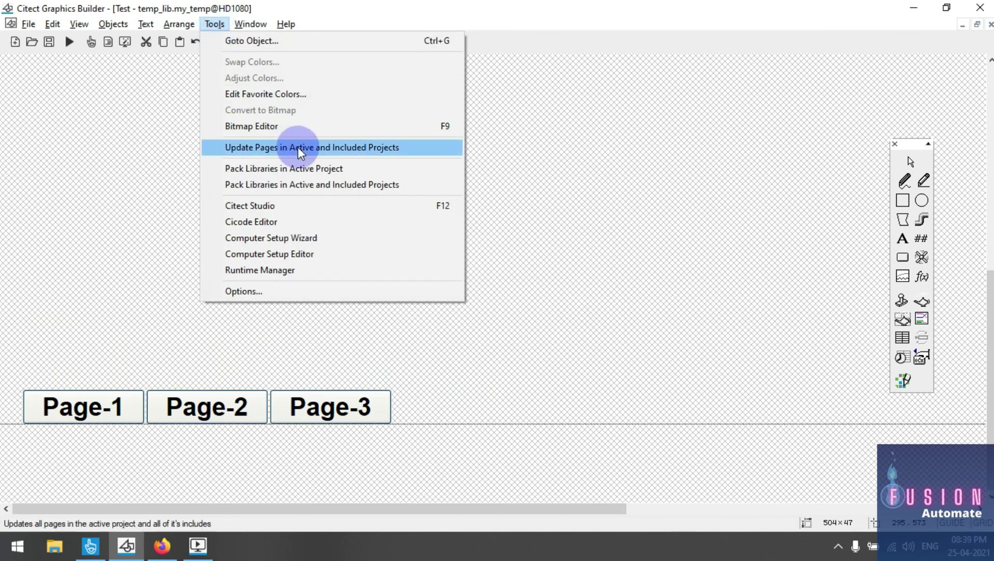
pyautogui.click(251, 148)
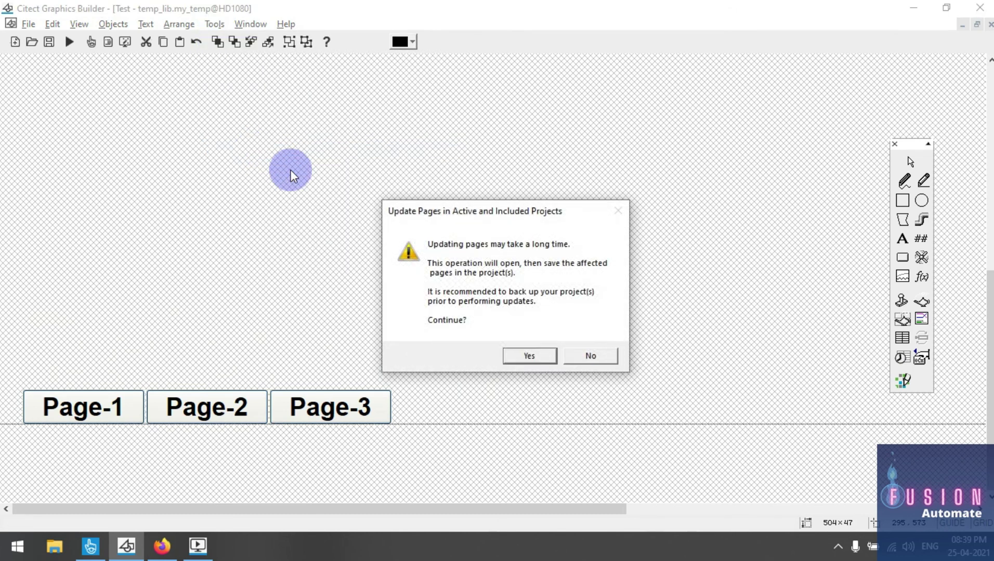
pyautogui.click(531, 355)
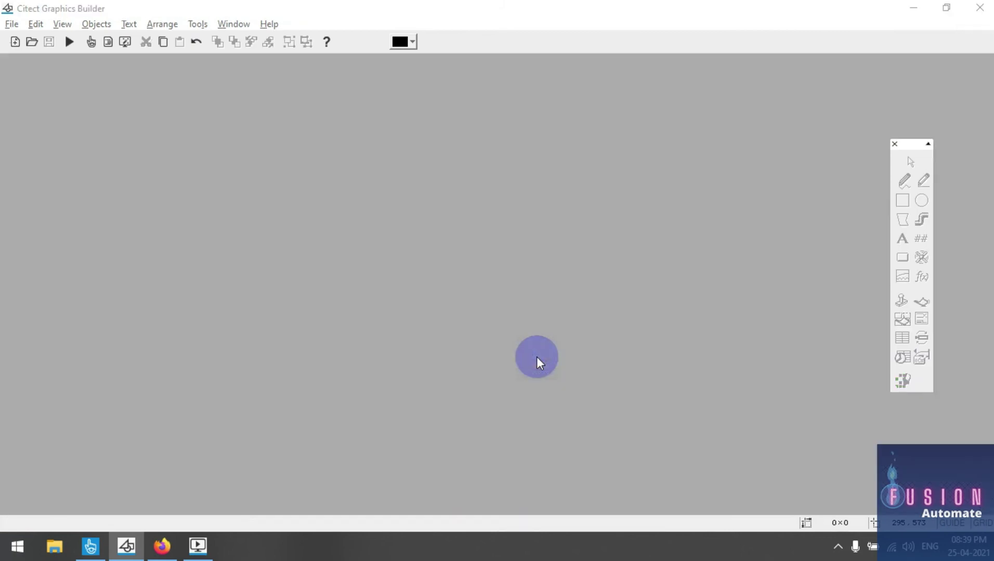
# Close the running runtime and bring Citect Studio to the front
pyautogui.rightClick(203, 543)
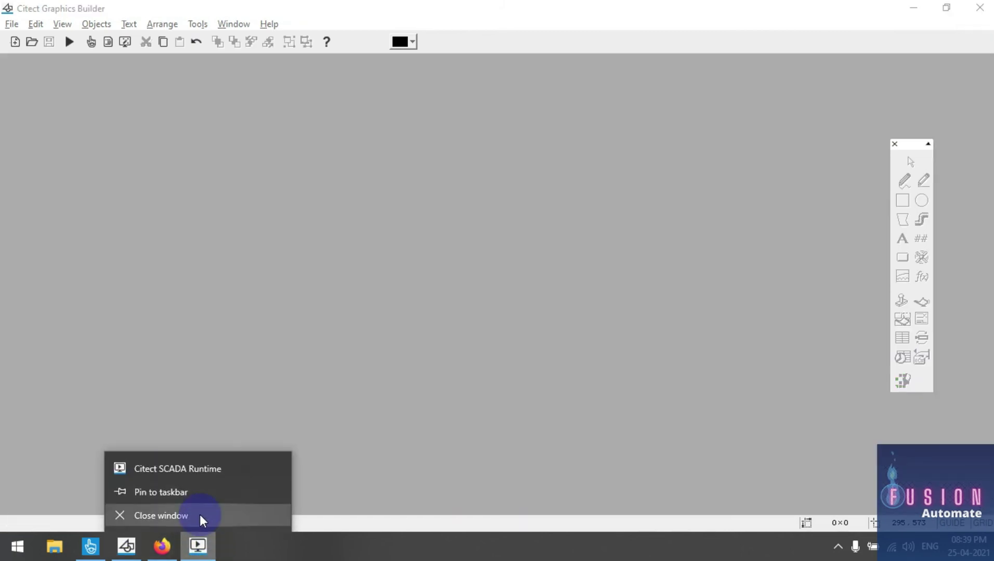
pyautogui.click(199, 516)
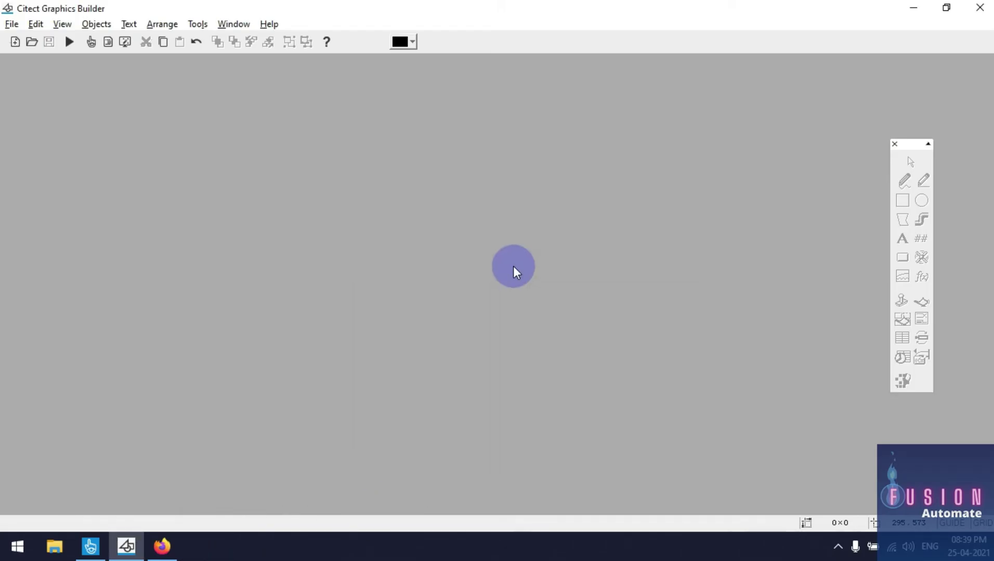
pyautogui.click(90, 545)
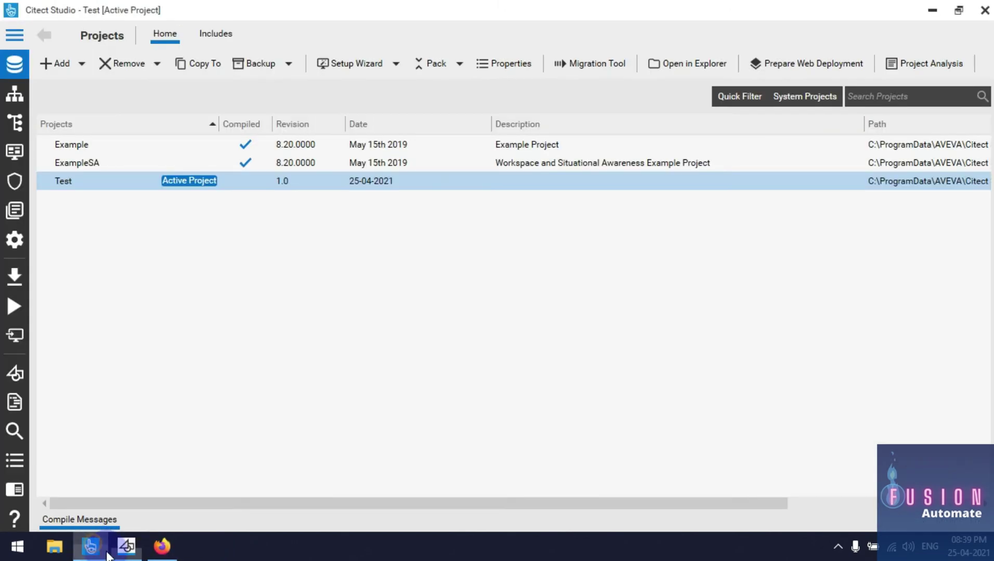
# Pack, compile and run the Test project to view Page-1, then return to Graphics Builder
pyautogui.click(430, 62)
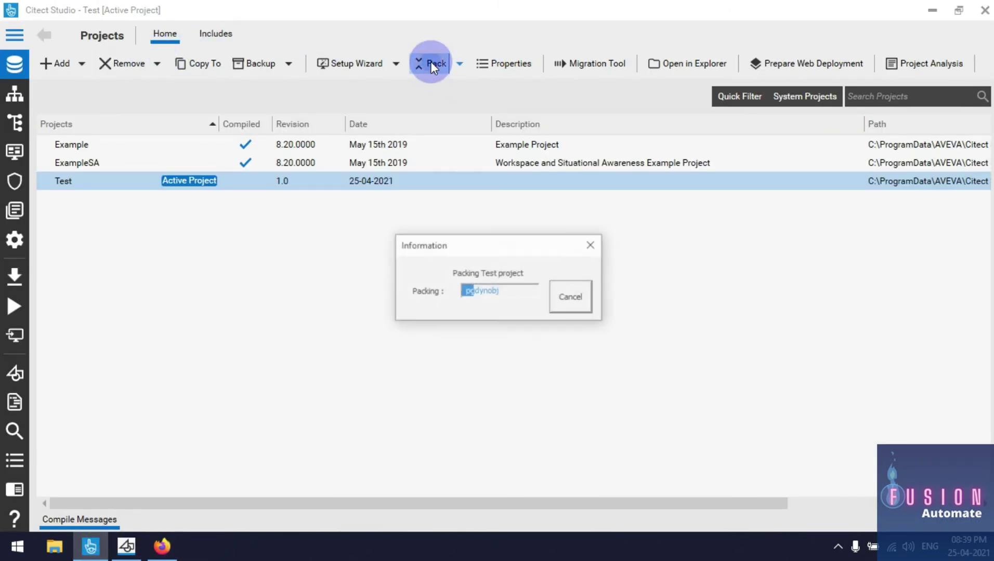
pyautogui.click(21, 275)
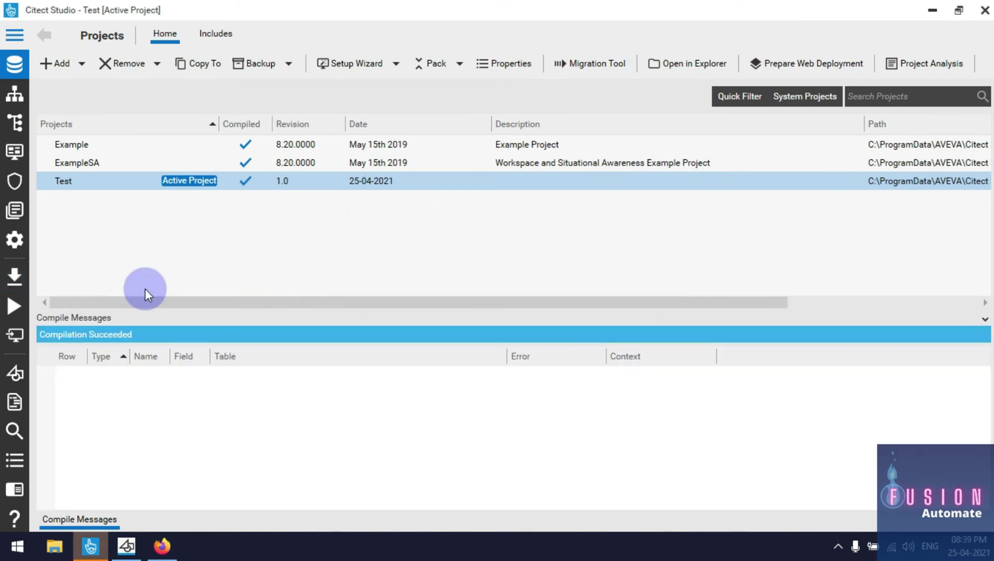
pyautogui.click(22, 309)
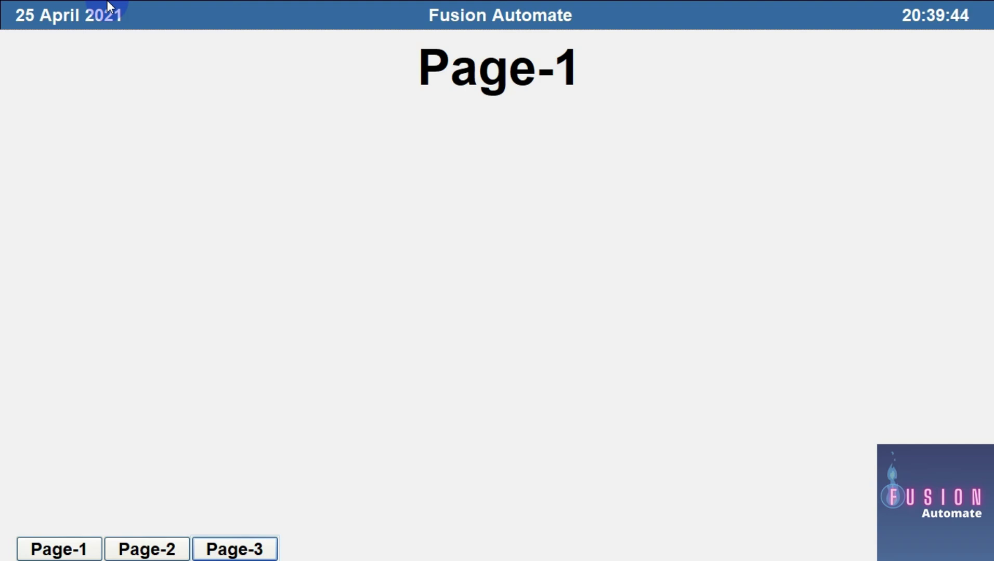
pyautogui.hotkey('alt', 'Tab')
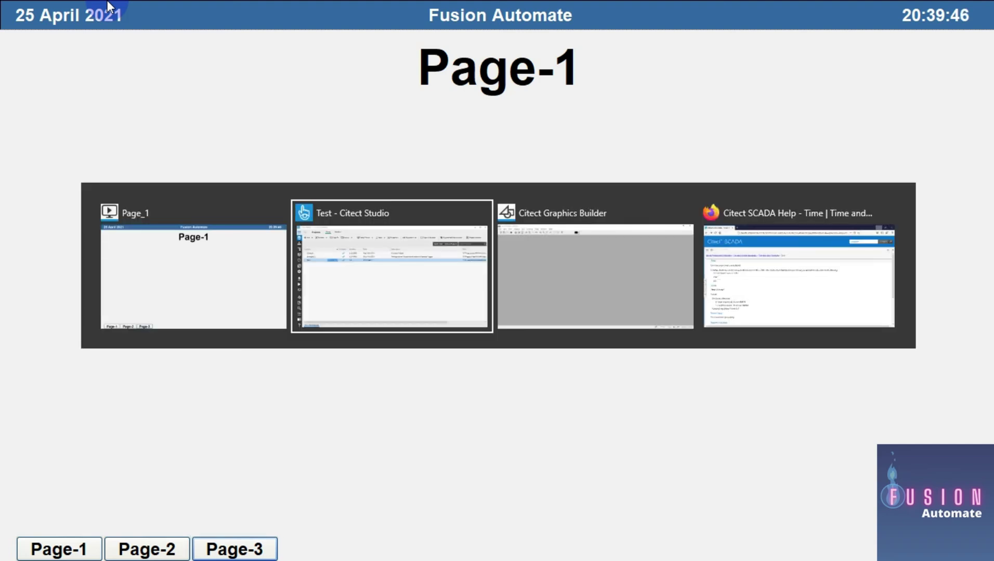
pyautogui.hotkey('alt', 'Tab')
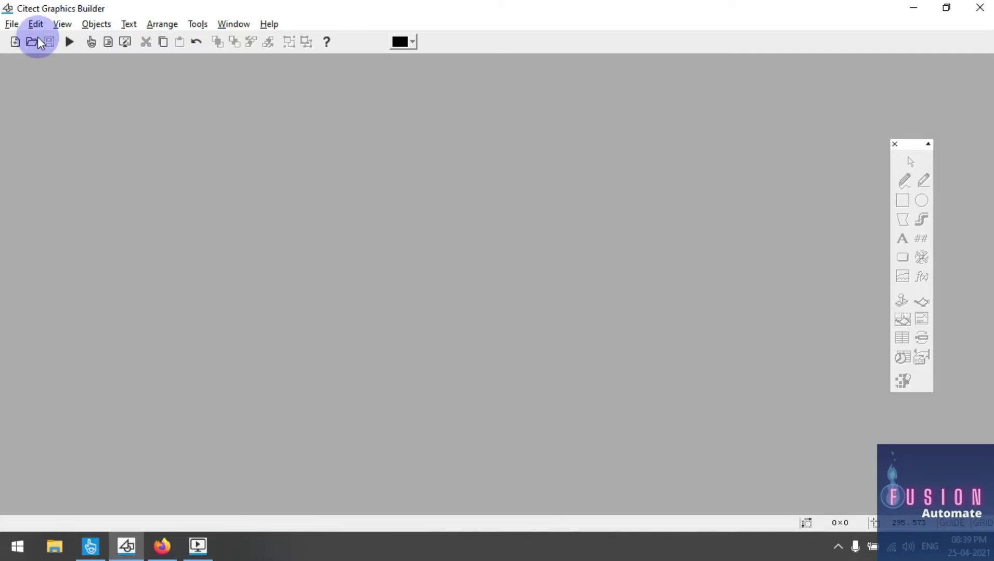
# Open the my_temp template, then open Page_1 from the project pages list
pyautogui.click(36, 41)
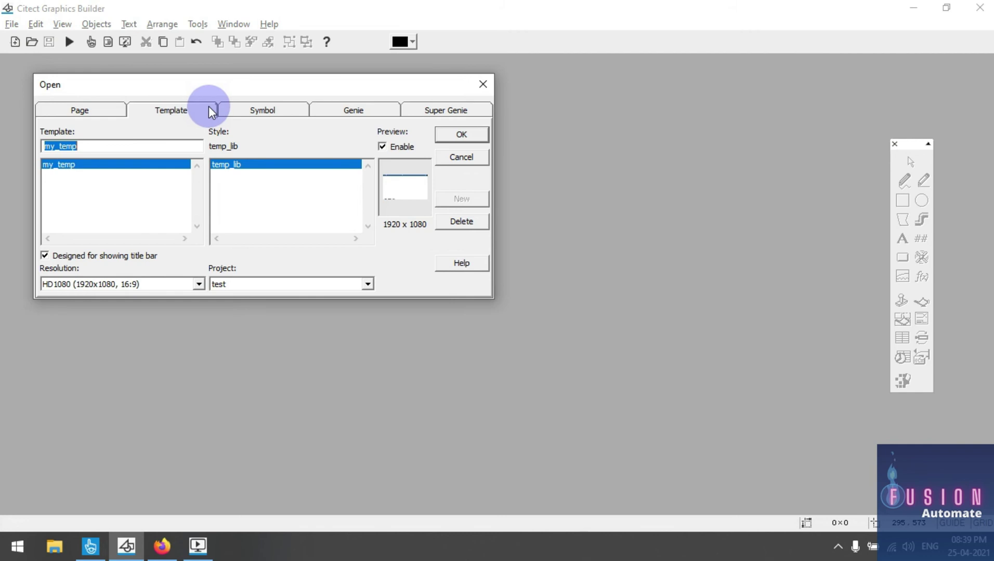
pyautogui.doubleClick(74, 166)
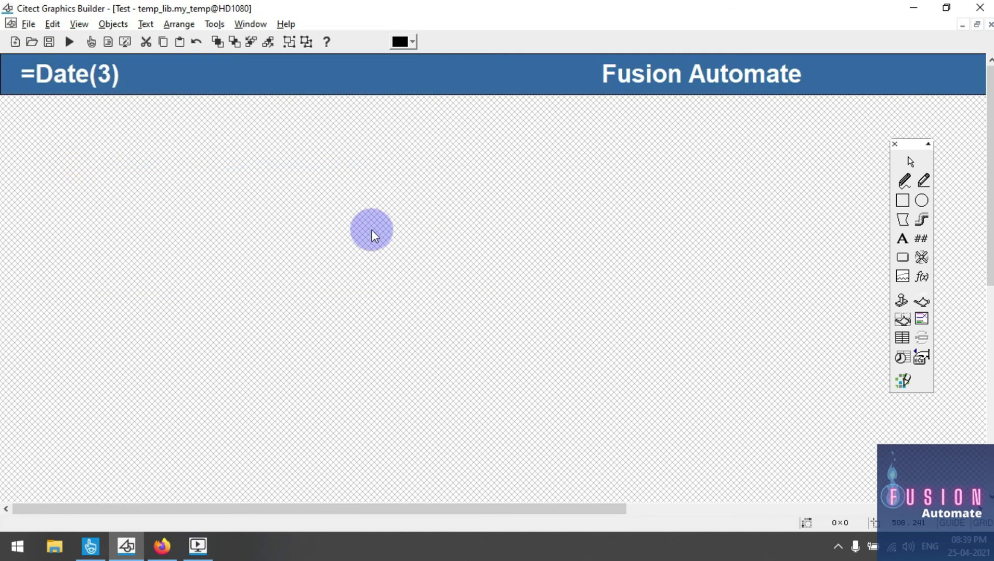
pyautogui.scroll(5, 329, 232)
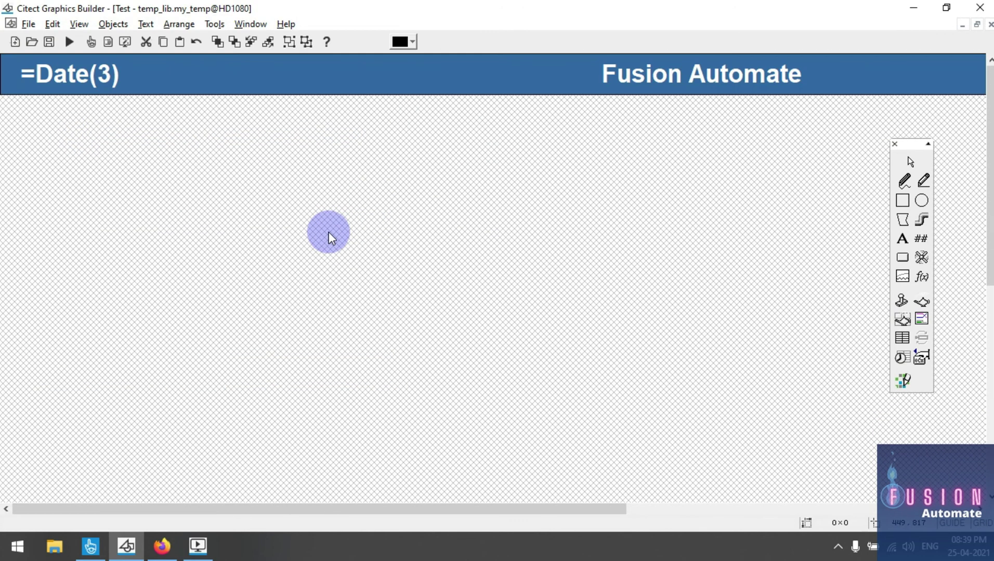
pyautogui.click(32, 41)
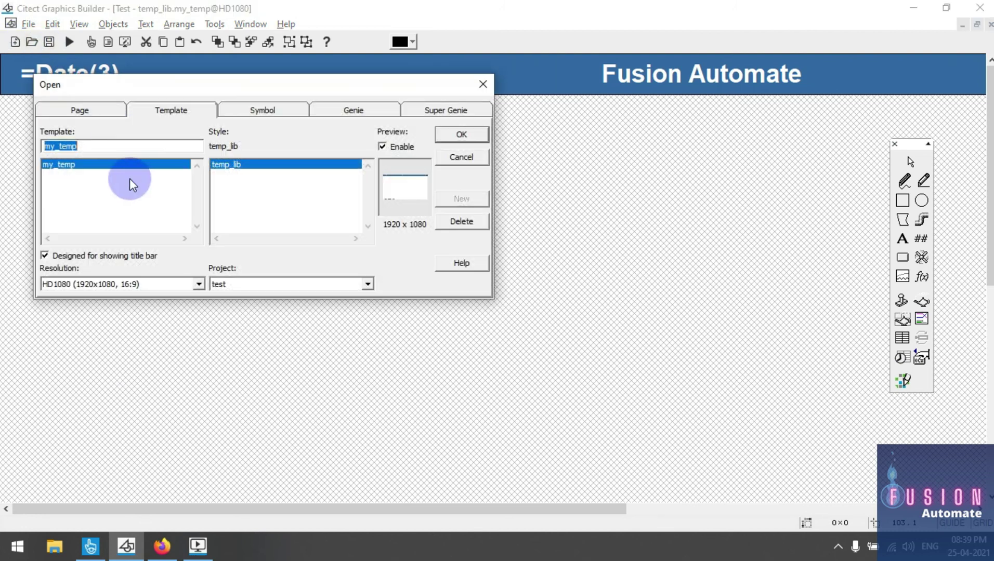
pyautogui.click(79, 111)
pyautogui.scroll(-6, 122, 197)
pyautogui.scroll(-3, 123, 197)
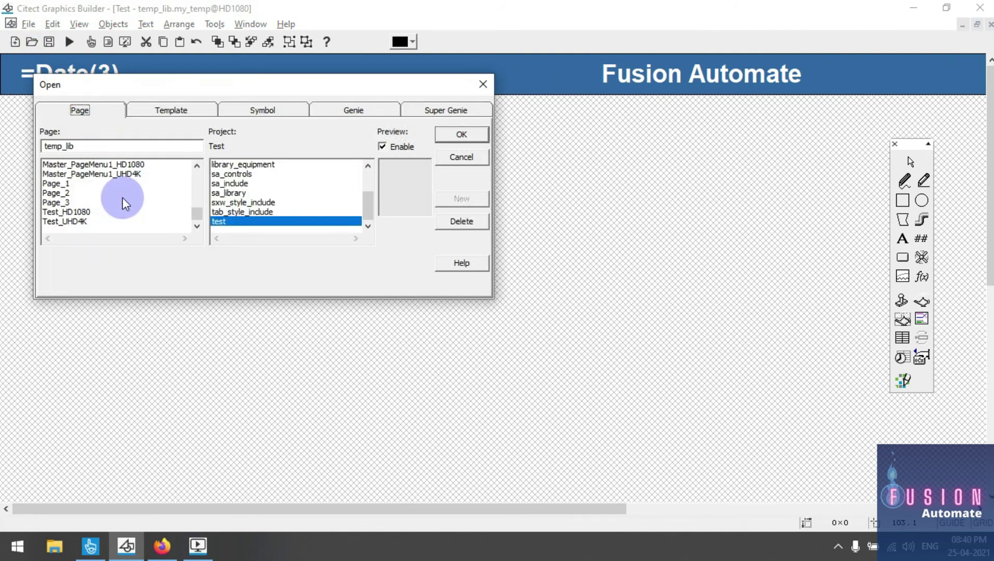
pyautogui.doubleClick(68, 183)
pyautogui.scroll(-5, 295, 233)
pyautogui.scroll(5, 295, 232)
pyautogui.doubleClick(761, 159)
pyautogui.click(776, 262)
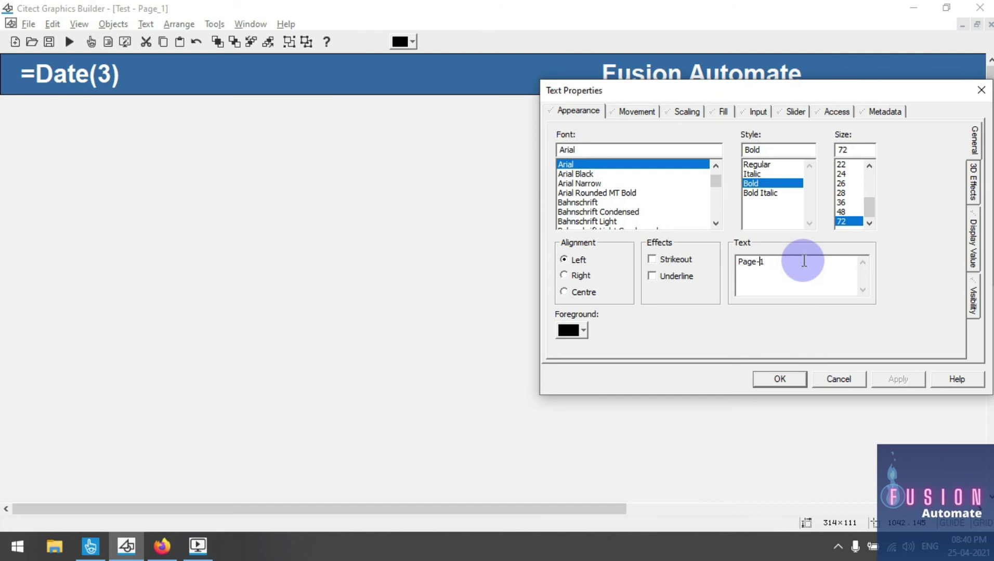
pyautogui.write('111111111111')
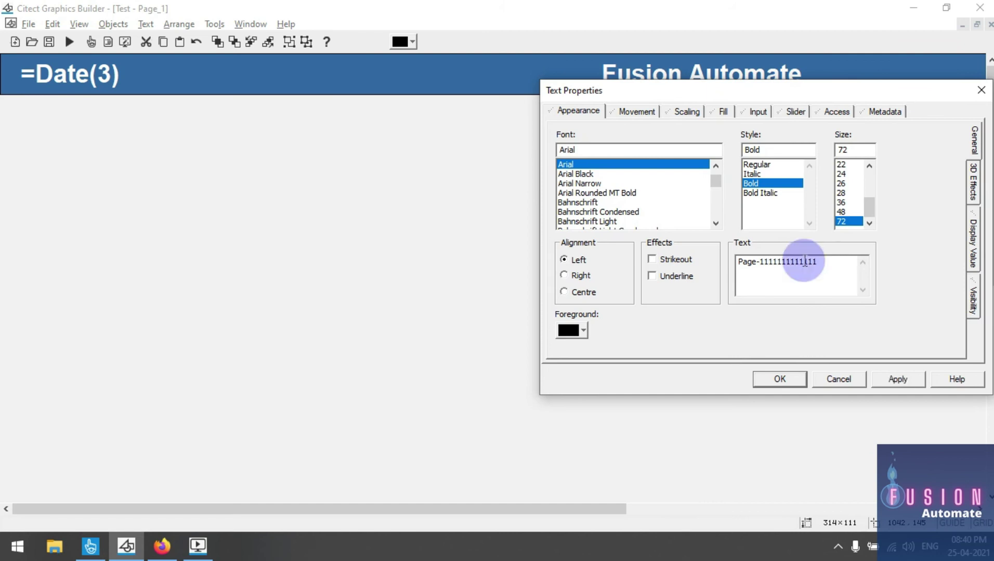
pyautogui.click(775, 380)
pyautogui.moveTo(705, 150); pyautogui.dragTo(538, 151)
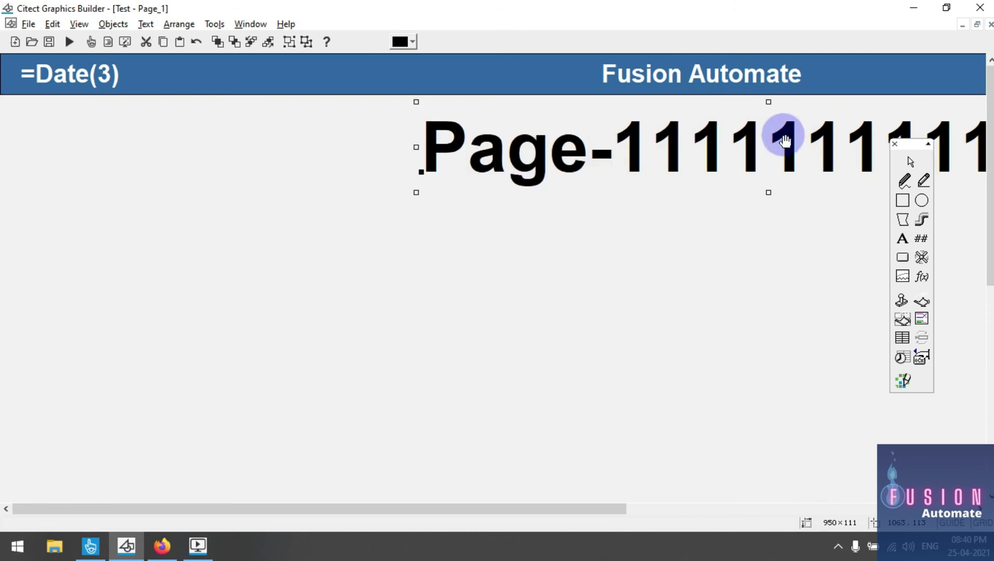
pyautogui.click(641, 265)
pyautogui.click(640, 266)
pyautogui.click(198, 546)
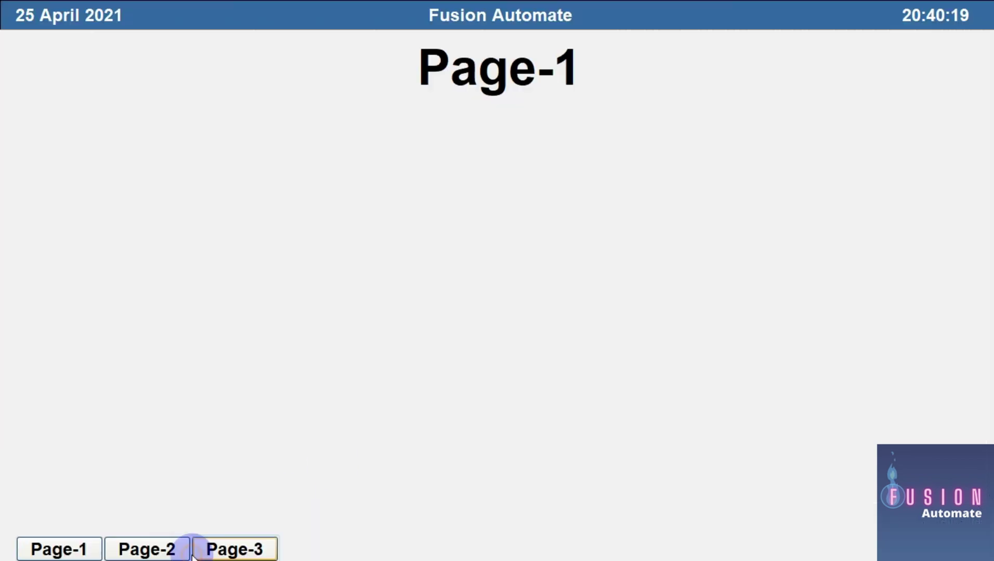
# Close the old Citect SCADA Runtime window from the taskbar
pyautogui.press('super')
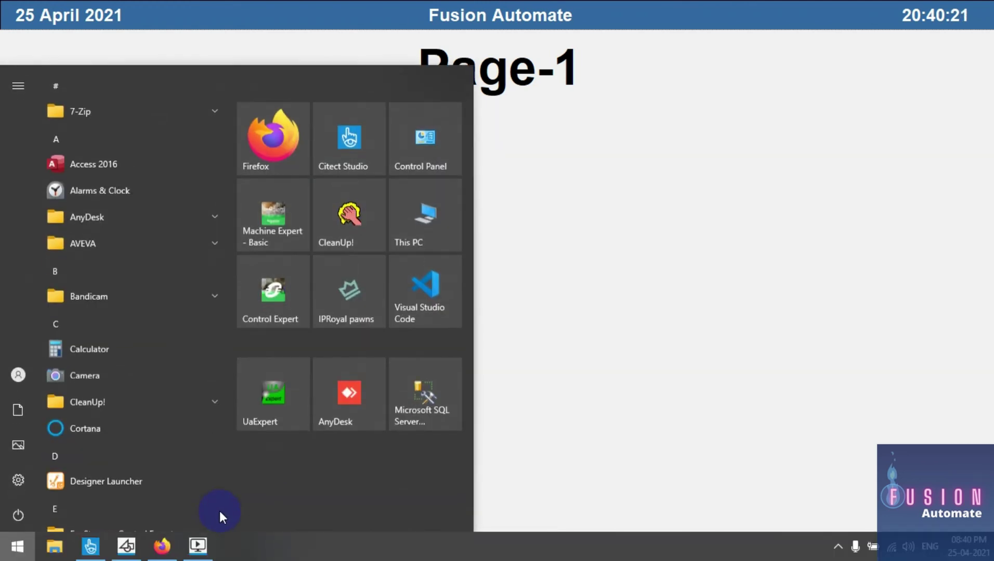
pyautogui.rightClick(198, 542)
pyautogui.click(201, 524)
# In Citect Studio, repack the Test project, then recompile and run it
pyautogui.click(127, 546)
pyautogui.click(128, 546)
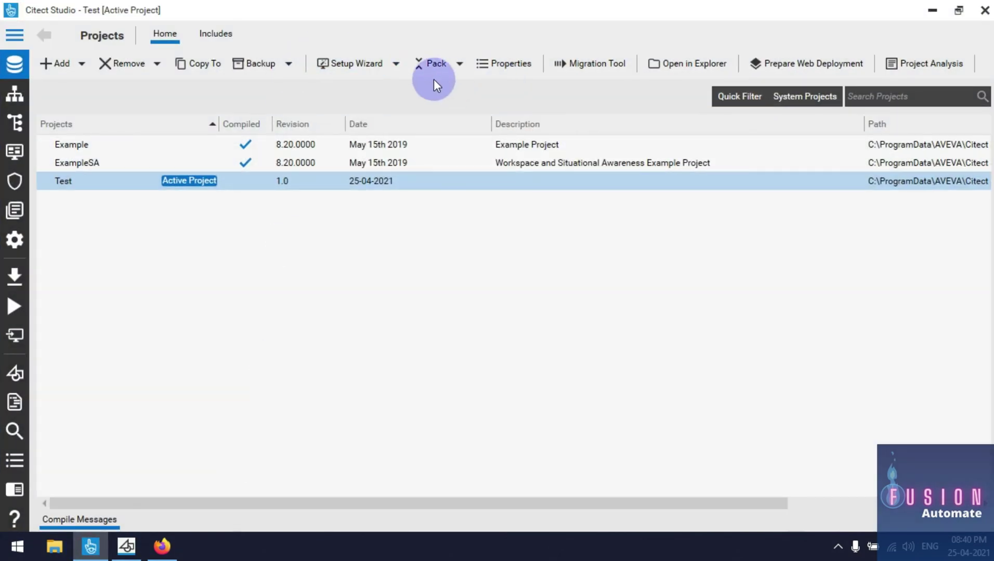
pyautogui.click(433, 78)
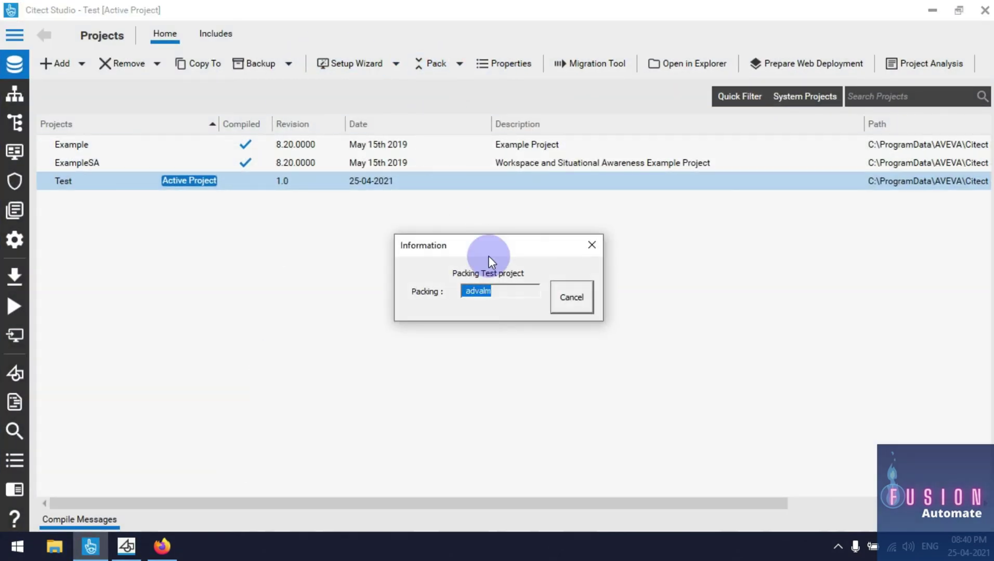
pyautogui.click(3, 285)
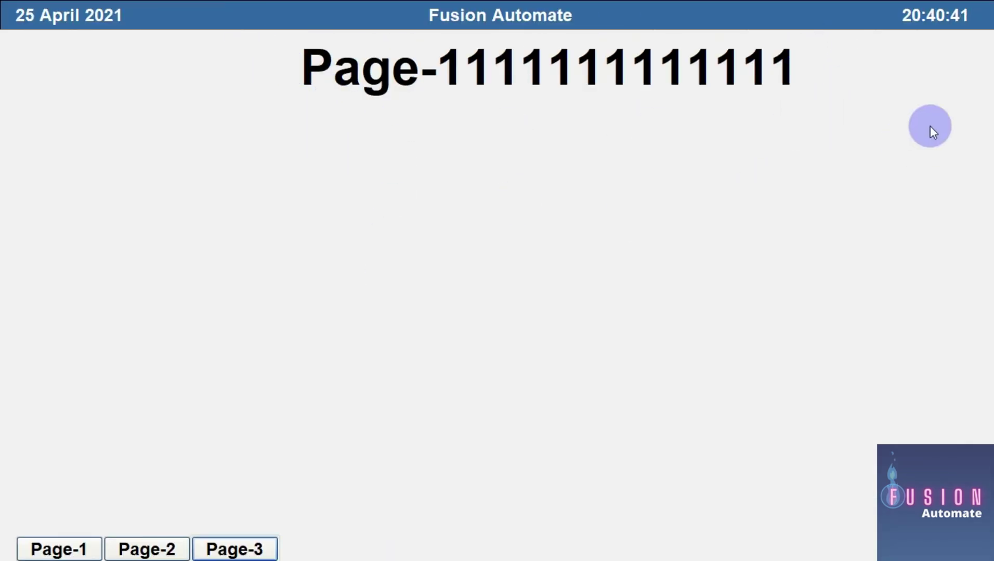
# Switch through Page-2, Page-3 and back to Page-1 using the runtime buttons
pyautogui.click(151, 548)
pyautogui.click(232, 552)
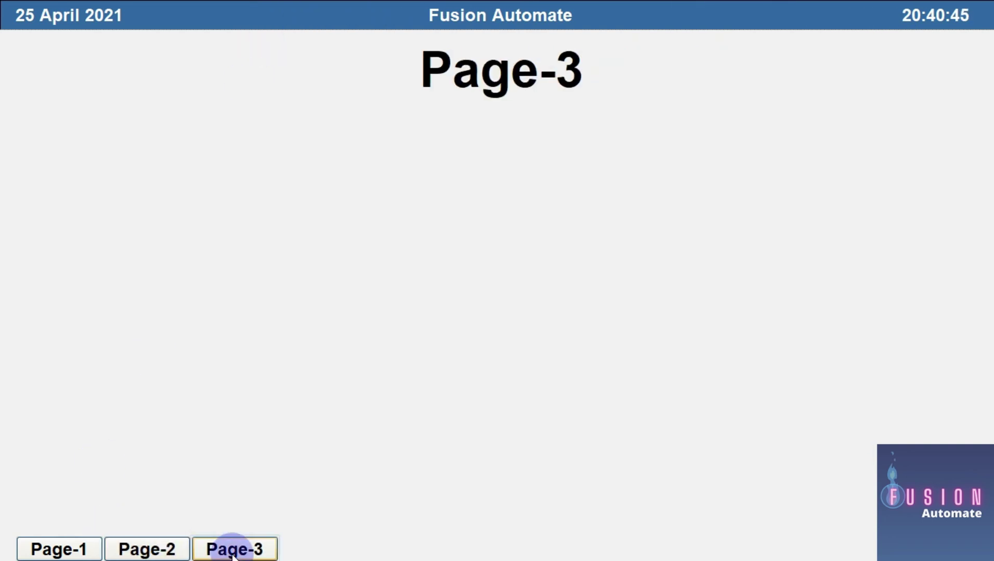
pyautogui.click(58, 547)
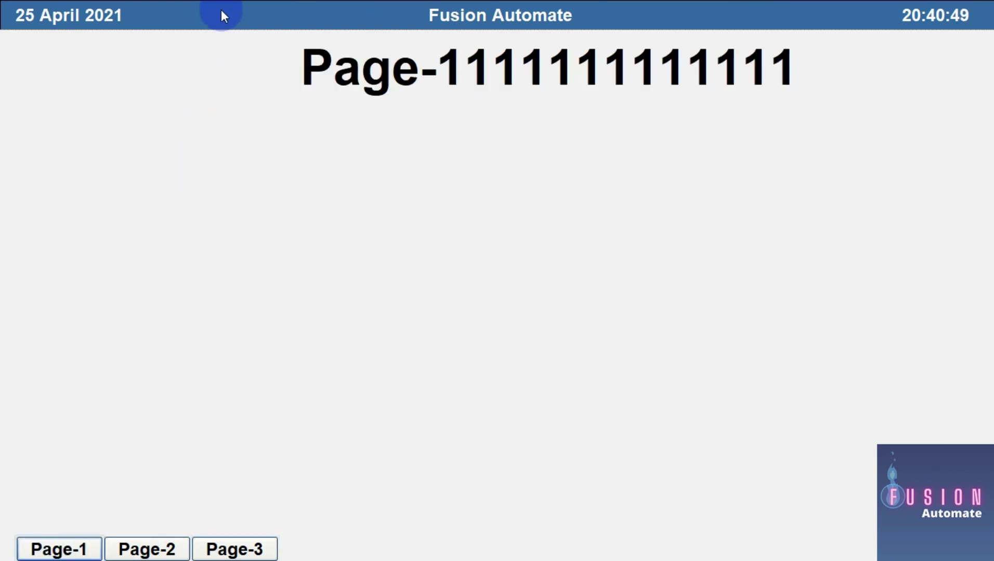
# Close the runtime window from the taskbar and return to Graphics Builder
pyautogui.press('super')
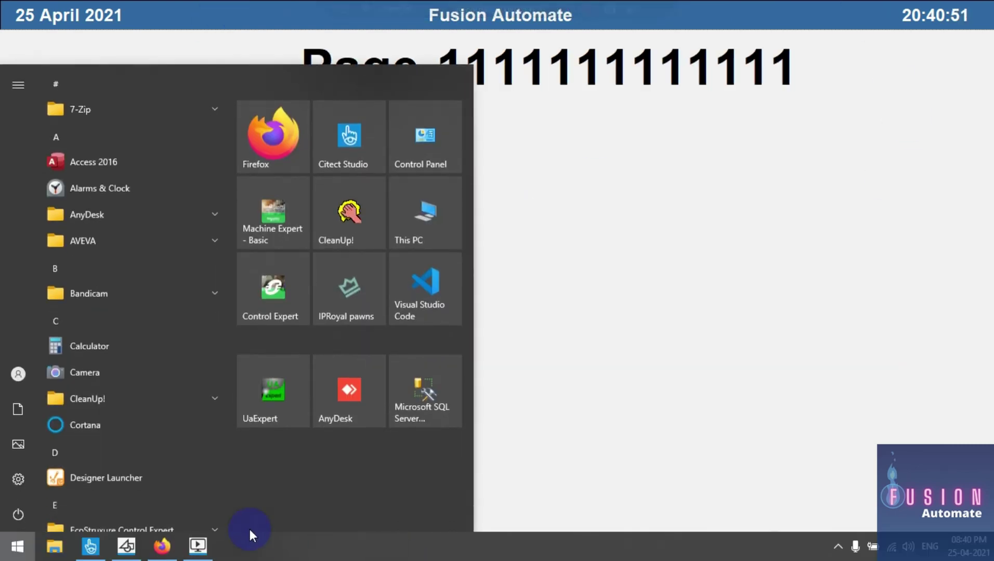
pyautogui.rightClick(207, 549)
pyautogui.click(219, 517)
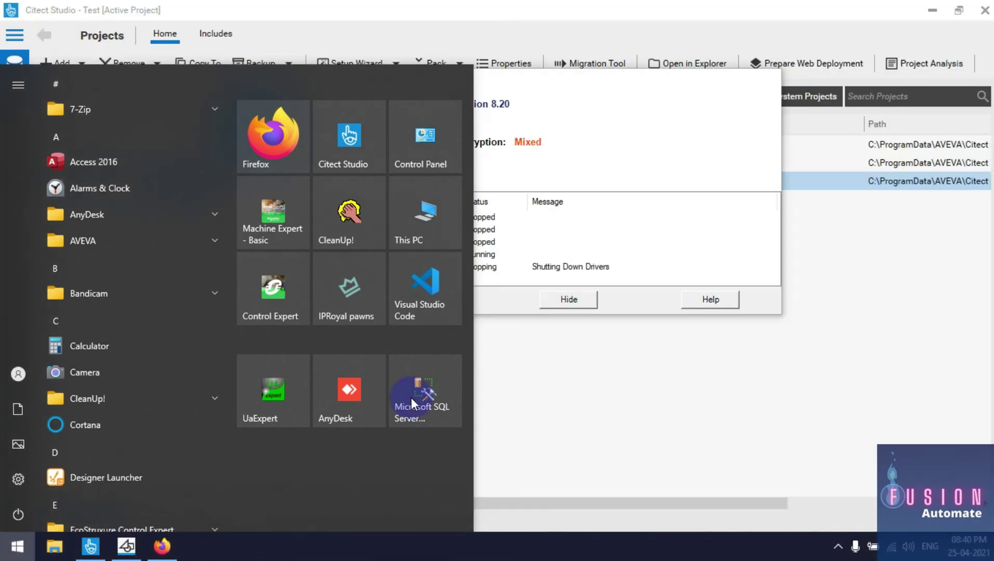
pyautogui.click(554, 121)
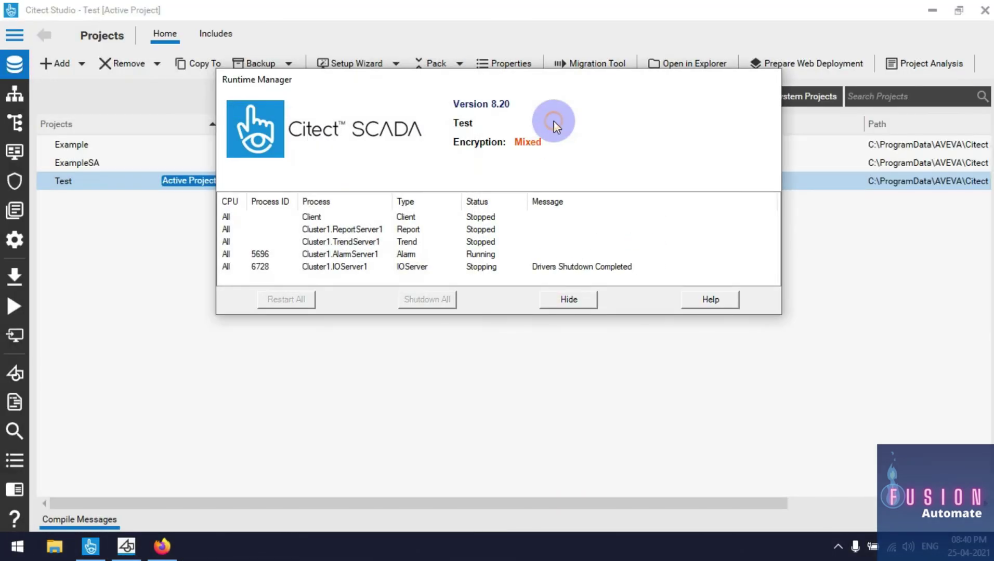
pyautogui.click(127, 547)
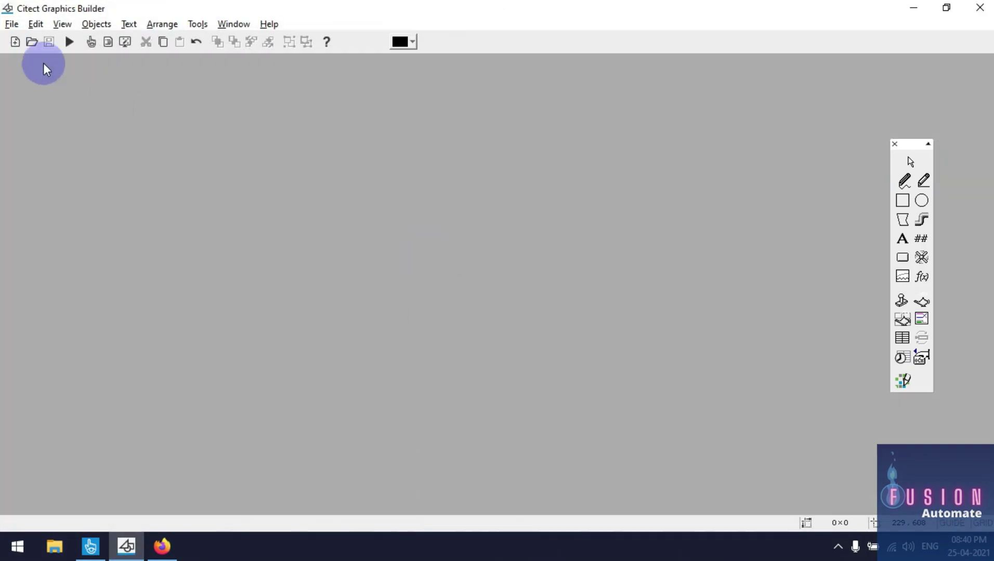
# Create a new template, choosing HD1080 (1920x1080, 16:9) resolution in Use Template
pyautogui.click(16, 42)
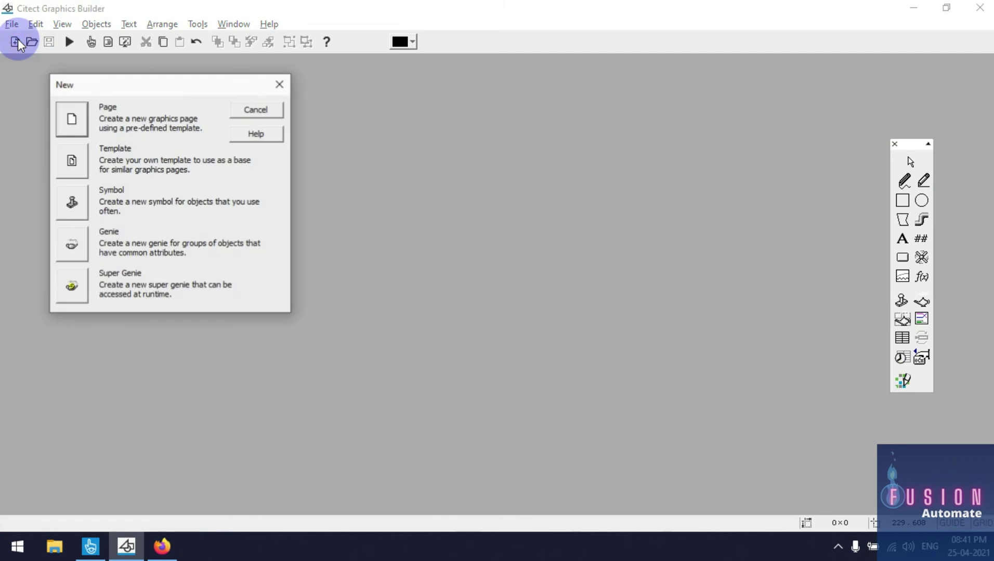
pyautogui.click(79, 165)
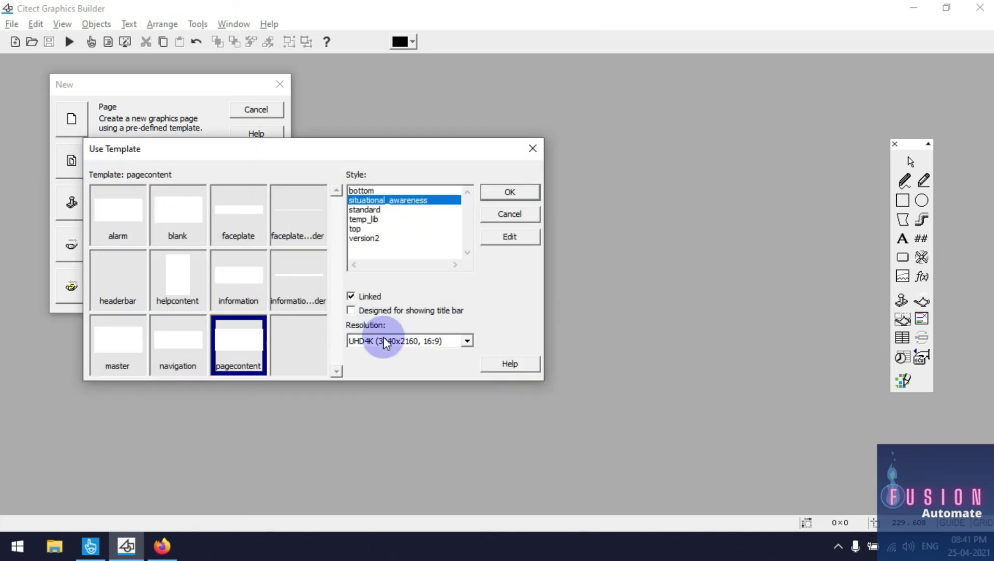
pyautogui.click(385, 339)
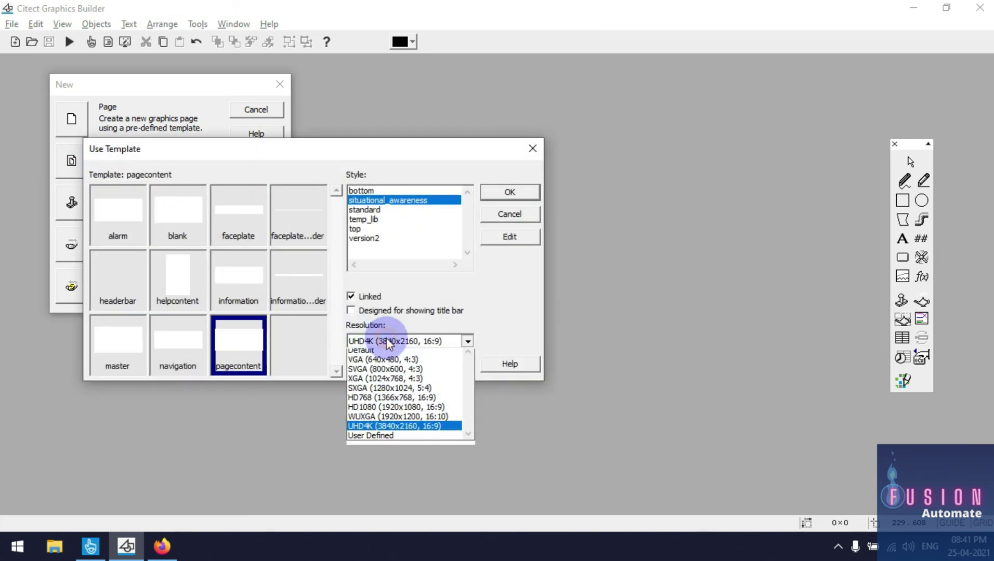
pyautogui.click(420, 411)
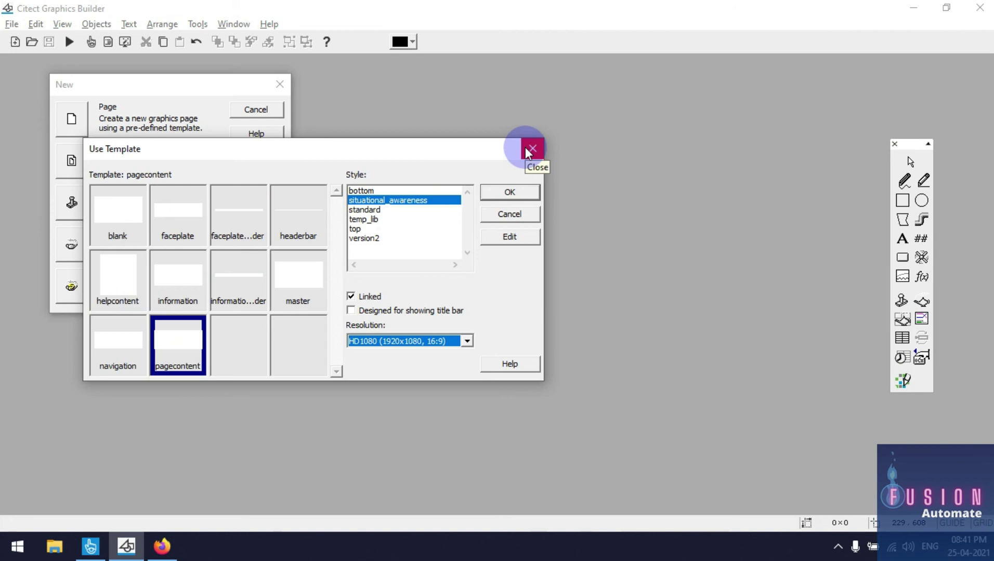
pyautogui.click(507, 195)
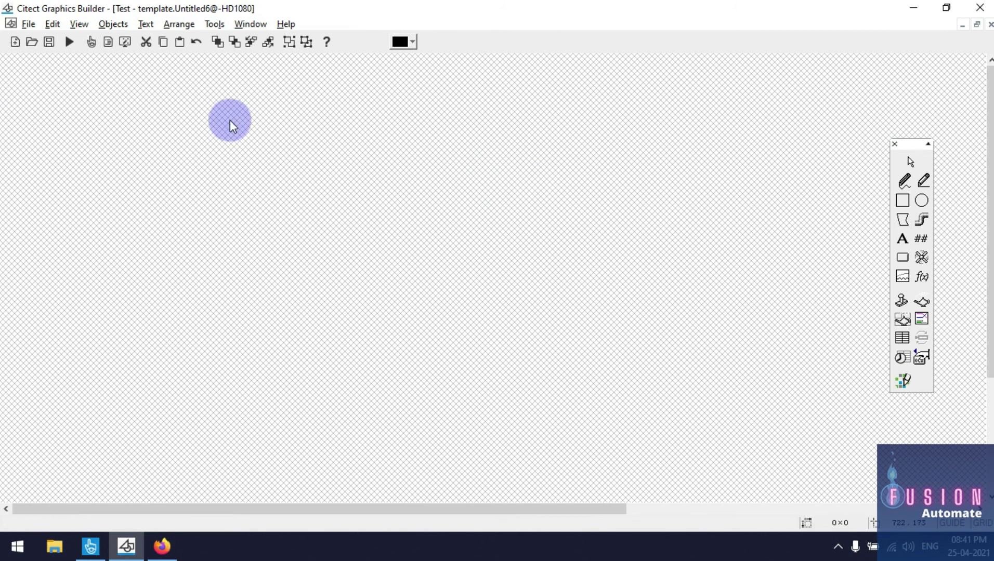
# Cancel out of Save As and New Style, then close Untitled6 without saving
pyautogui.click(49, 43)
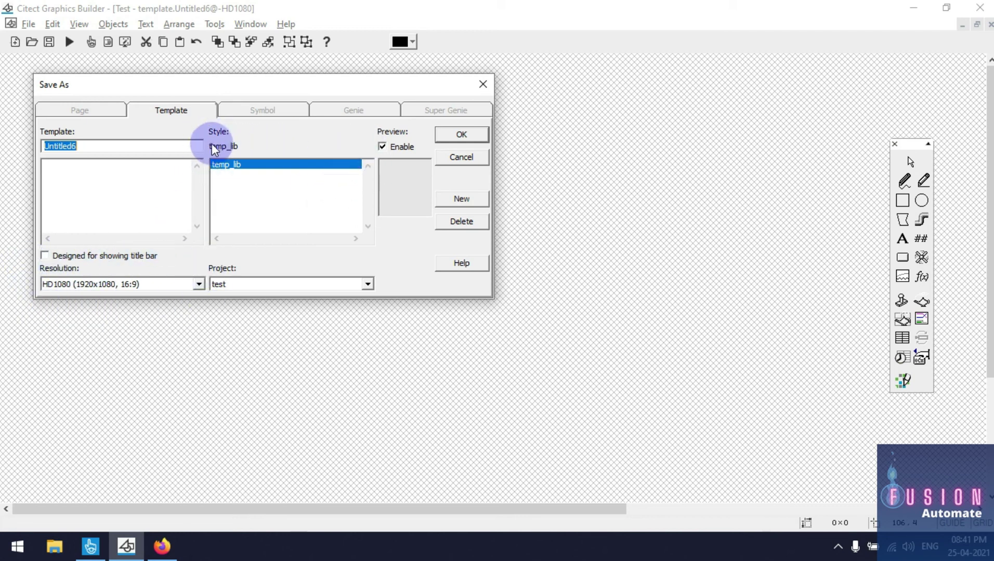
pyautogui.click(218, 166)
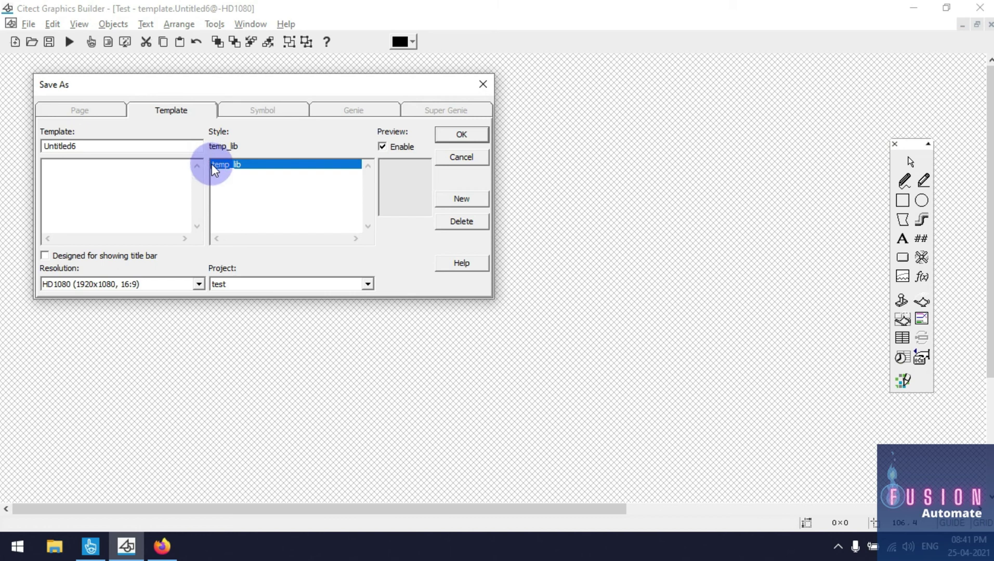
pyautogui.click(462, 199)
pyautogui.moveTo(251, 151); pyautogui.dragTo(385, 224)
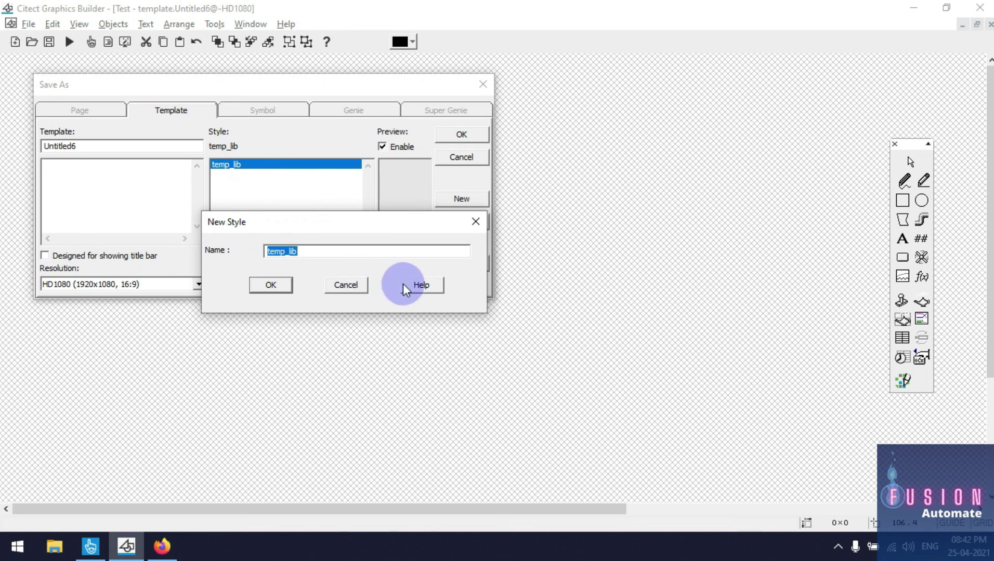
pyautogui.click(346, 285)
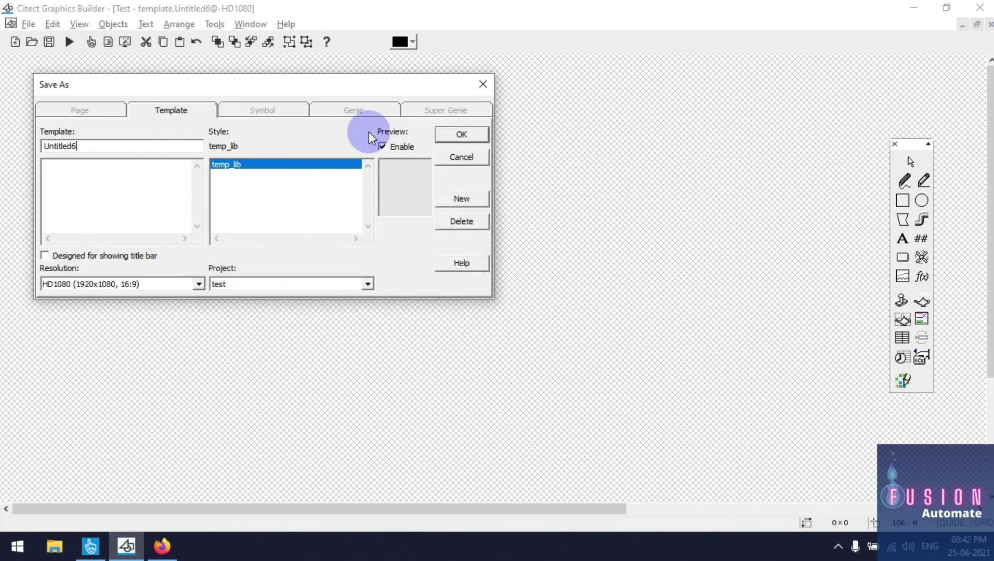
pyautogui.click(483, 84)
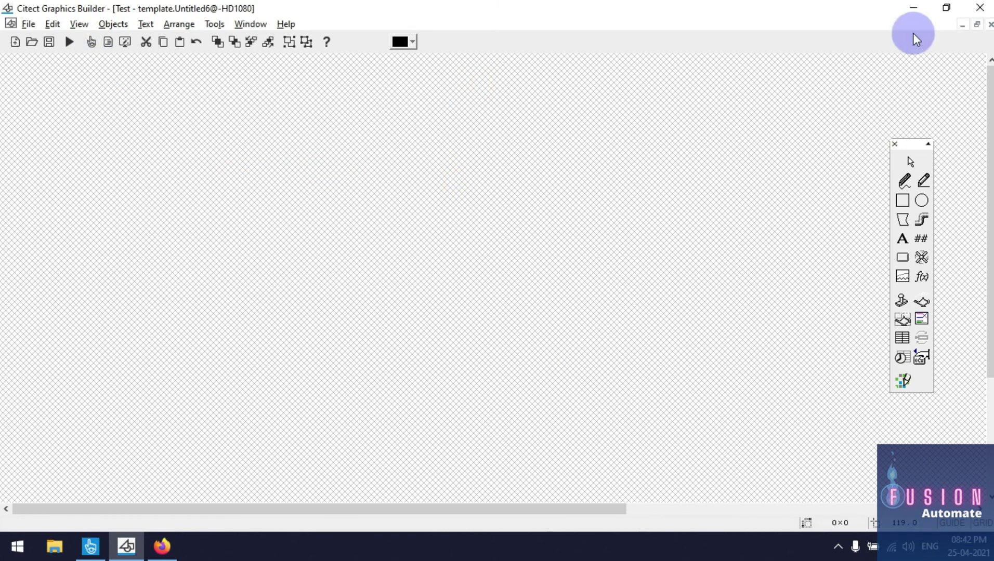
pyautogui.click(990, 24)
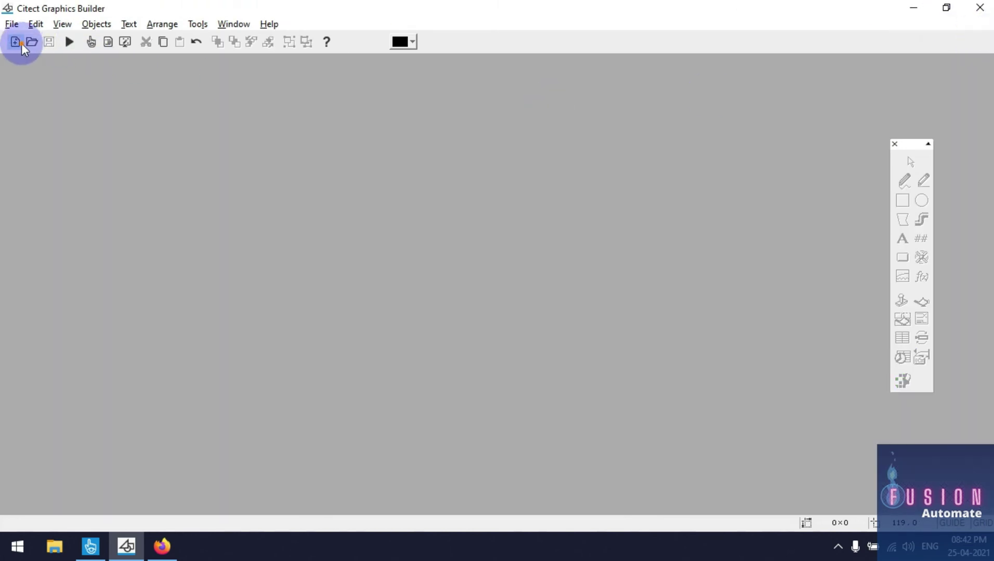
# Create a new page from the temp_lib my_temp template at HD1080 (1920x1080, 16:9)
pyautogui.click(20, 43)
pyautogui.moveTo(109, 88); pyautogui.dragTo(448, 91)
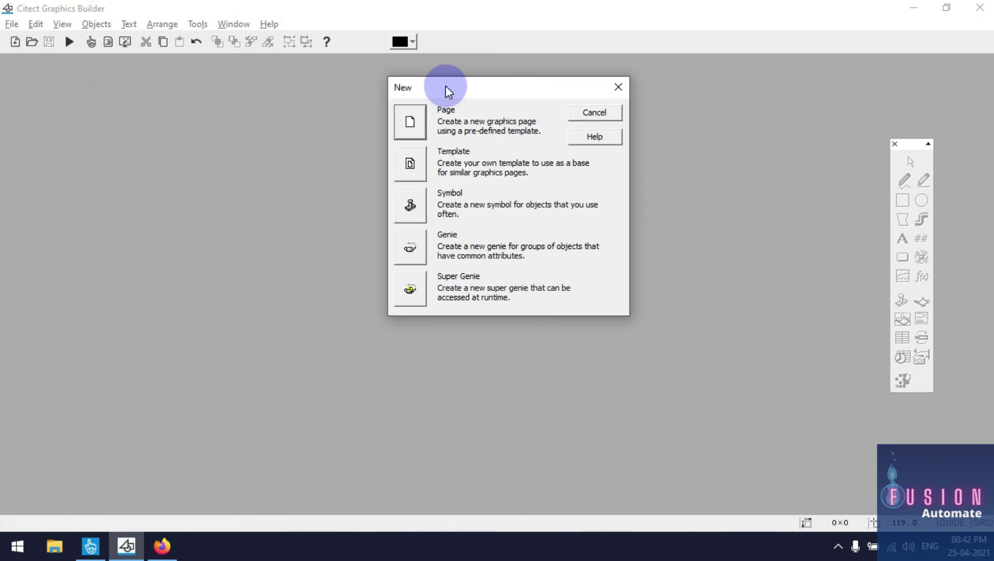
pyautogui.click(410, 125)
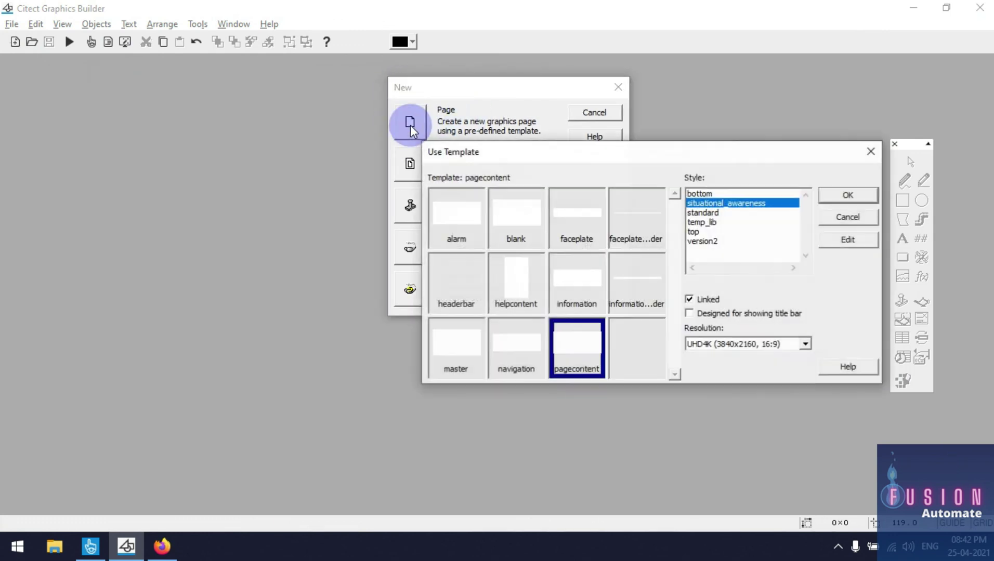
pyautogui.click(709, 222)
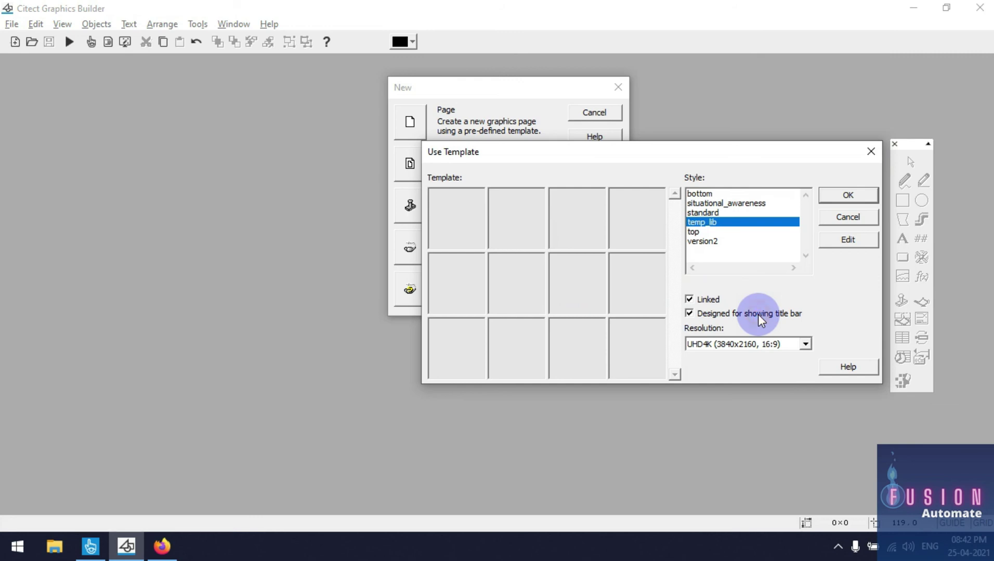
pyautogui.click(804, 344)
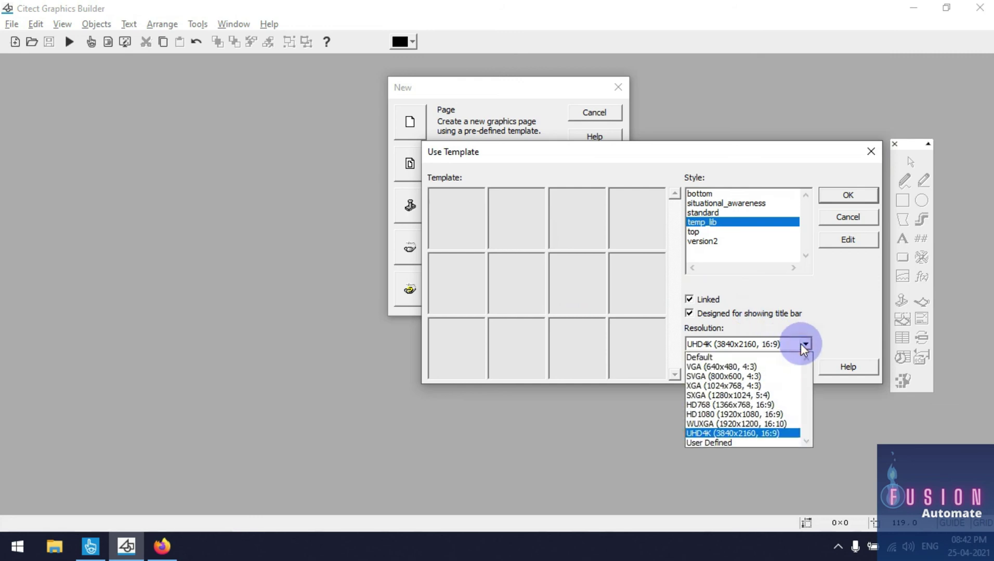
pyautogui.click(779, 414)
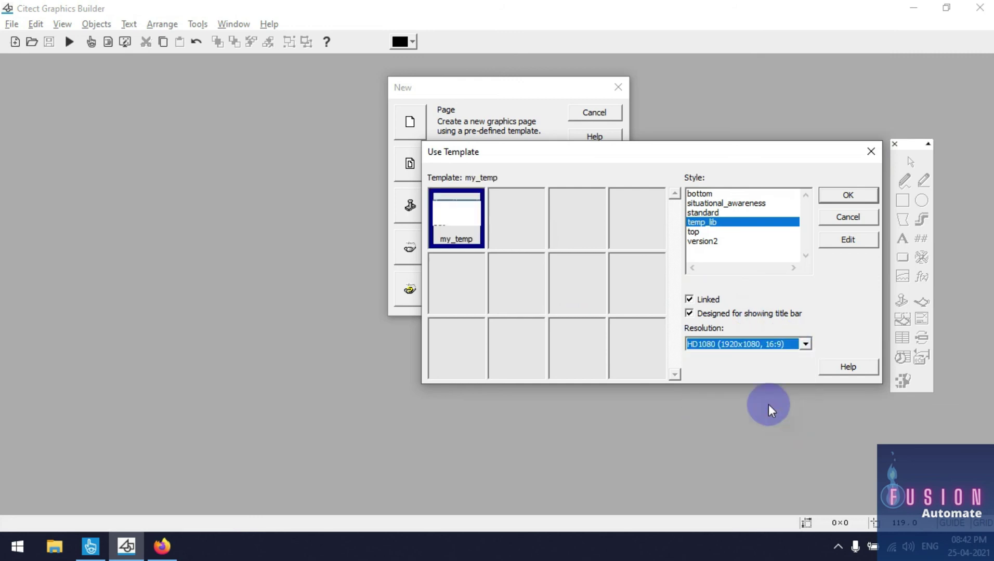
pyautogui.doubleClick(463, 216)
# Select the Page-1/2/3 buttons on the new page and delete them
pyautogui.moveTo(410, 420)
pyautogui.mouseDown()
pyautogui.moveTo(263, 317)
pyautogui.moveTo(182, 309)
pyautogui.mouseUp()
pyautogui.moveTo(1, 328)
pyautogui.mouseDown()
pyautogui.moveTo(60, 418)
pyautogui.moveTo(447, 465)
pyautogui.mouseUp()
pyautogui.moveTo(11, 355); pyautogui.dragTo(514, 456)
pyautogui.press('Delete')
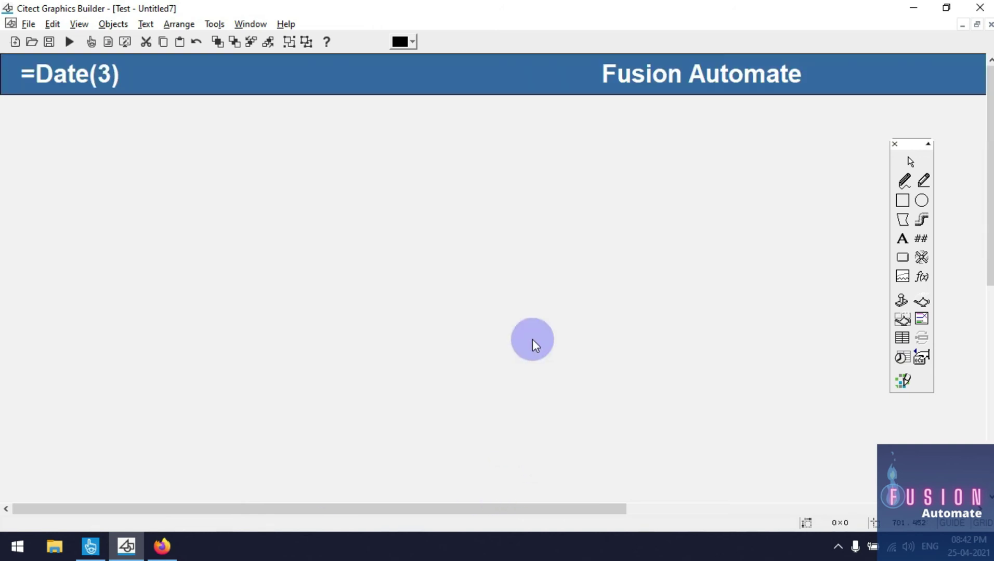
pyautogui.scroll(-5, 568, 152)
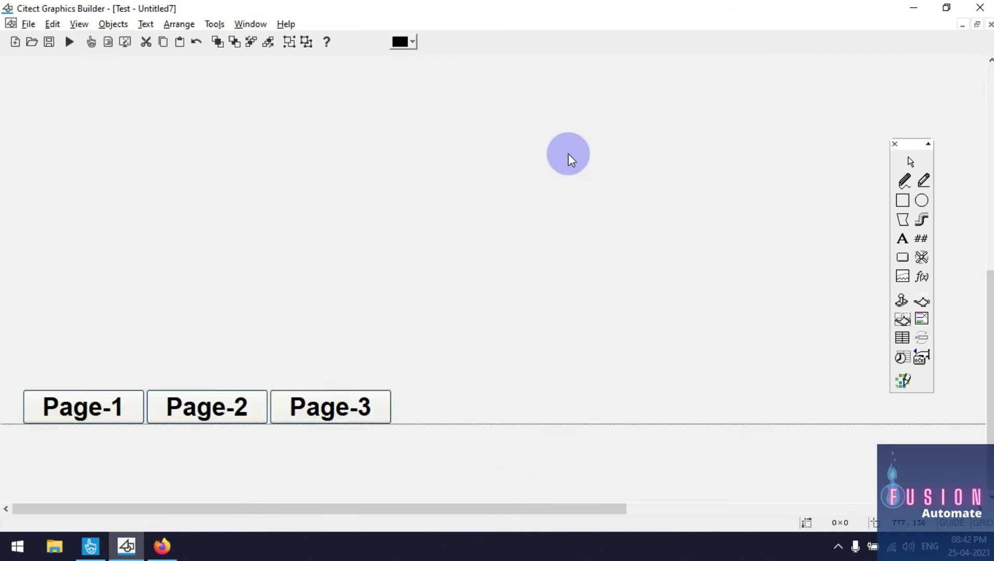
pyautogui.click(31, 42)
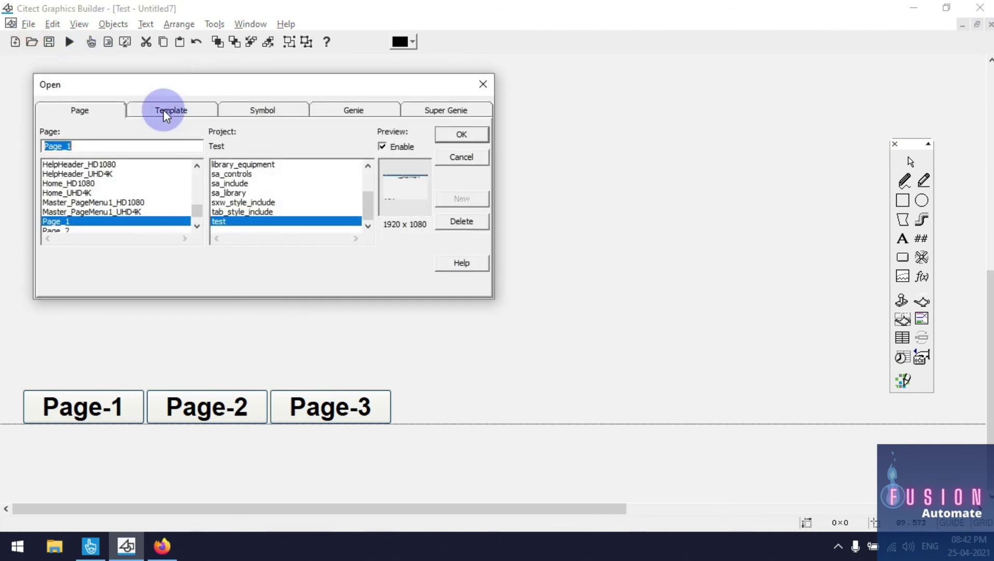
pyautogui.click(164, 109)
pyautogui.doubleClick(52, 164)
pyautogui.scroll(-5, 488, 245)
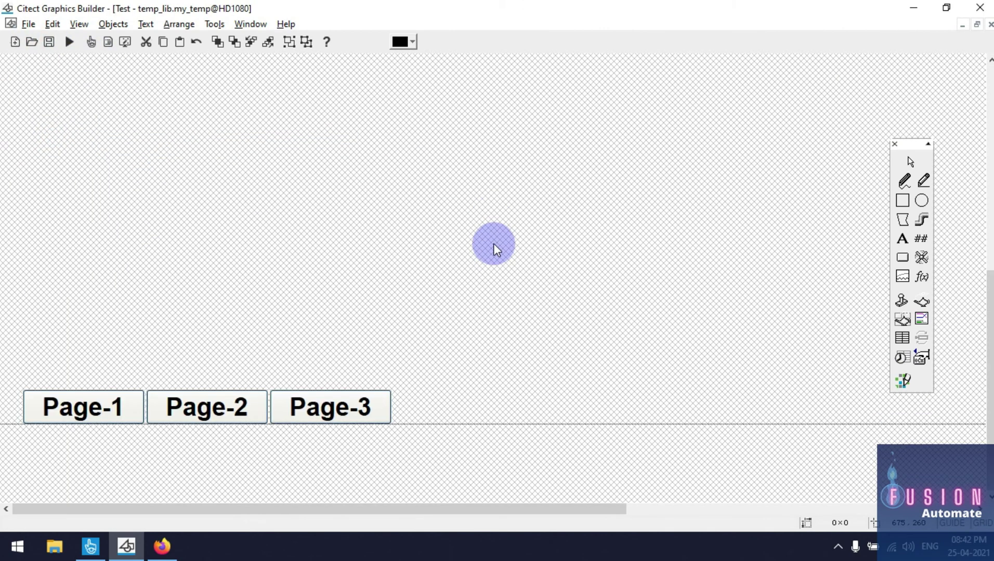
pyautogui.click(990, 24)
pyautogui.scroll(5, 465, 276)
pyautogui.scroll(-5, 665, 182)
pyautogui.scroll(5, 353, 191)
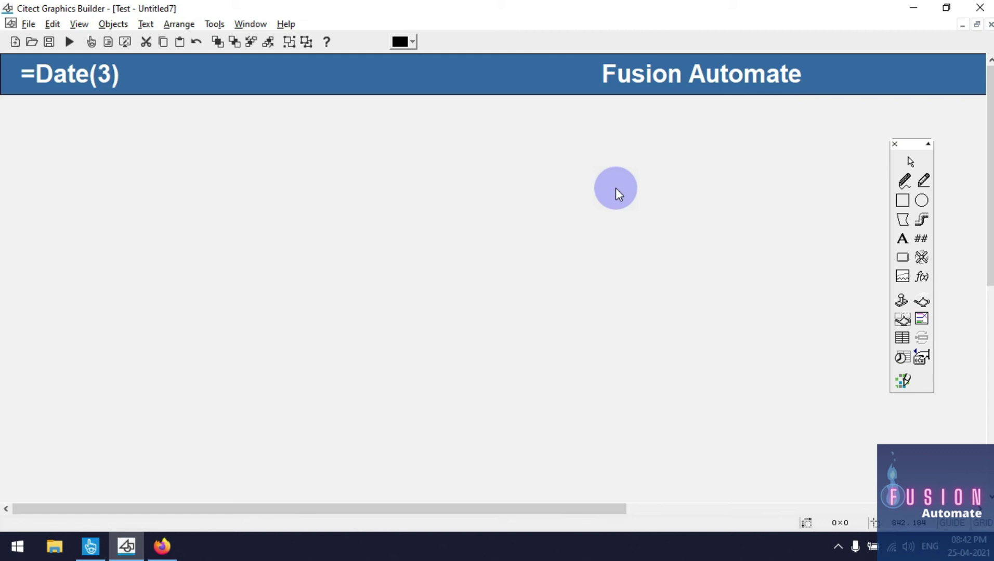
pyautogui.scroll(-5, 616, 188)
pyautogui.scroll(5, 616, 188)
pyautogui.scroll(-5, 615, 193)
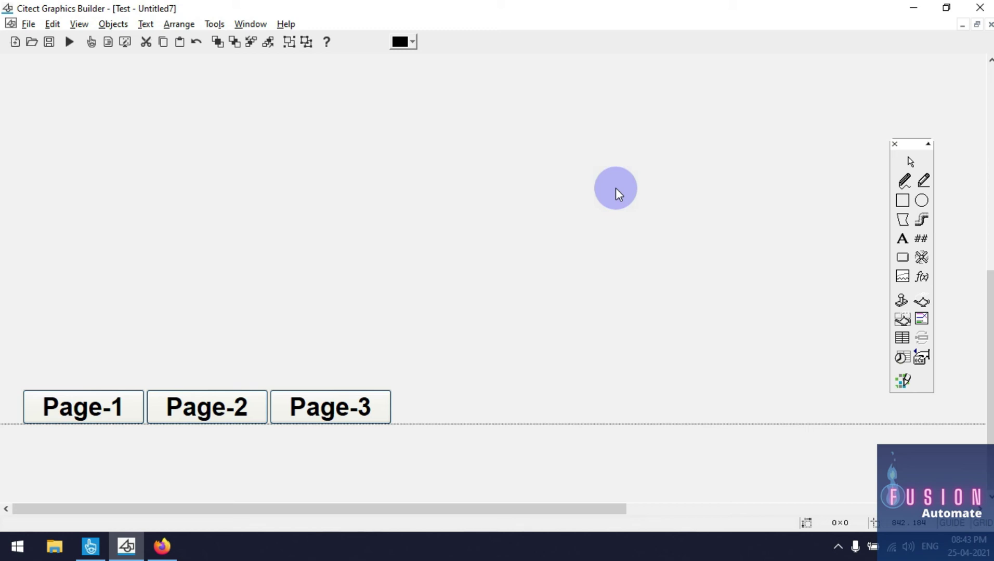
pyautogui.scroll(5, 616, 188)
pyautogui.scroll(-5, 616, 188)
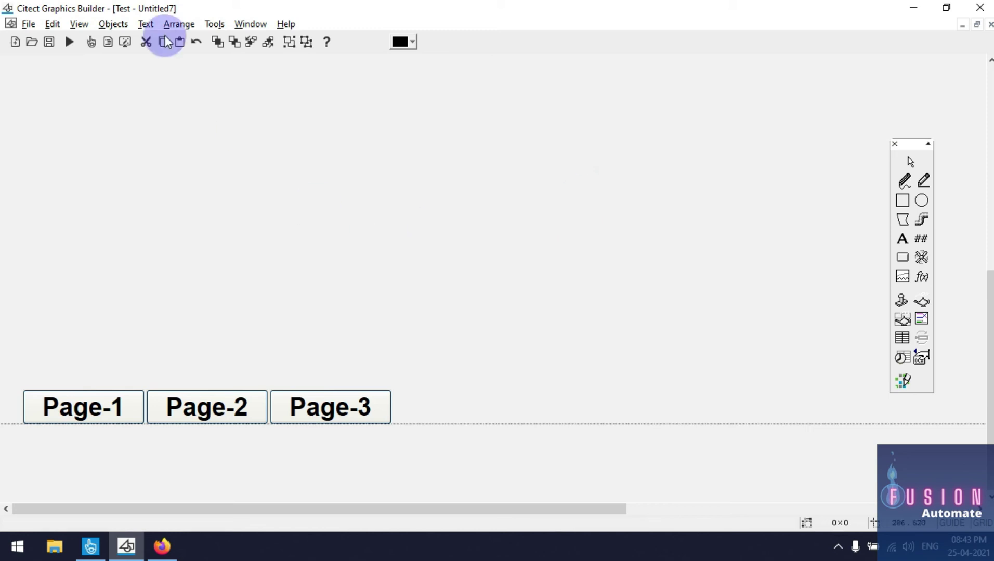
# Open the my_temp template and inspect the Page-1 button's PageGoto command
pyautogui.click(37, 42)
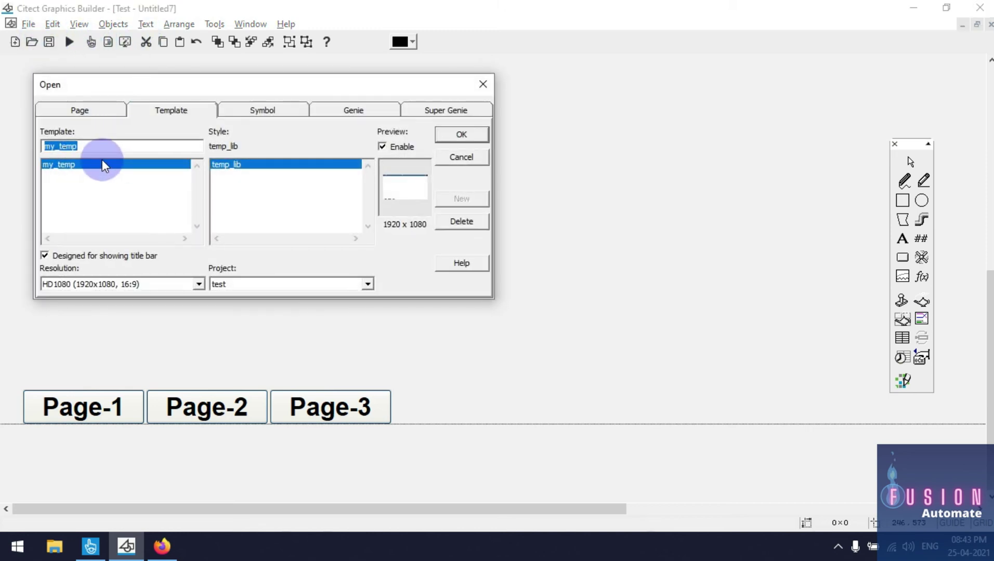
pyautogui.click(102, 163)
pyautogui.doubleClick(101, 164)
pyautogui.doubleClick(98, 396)
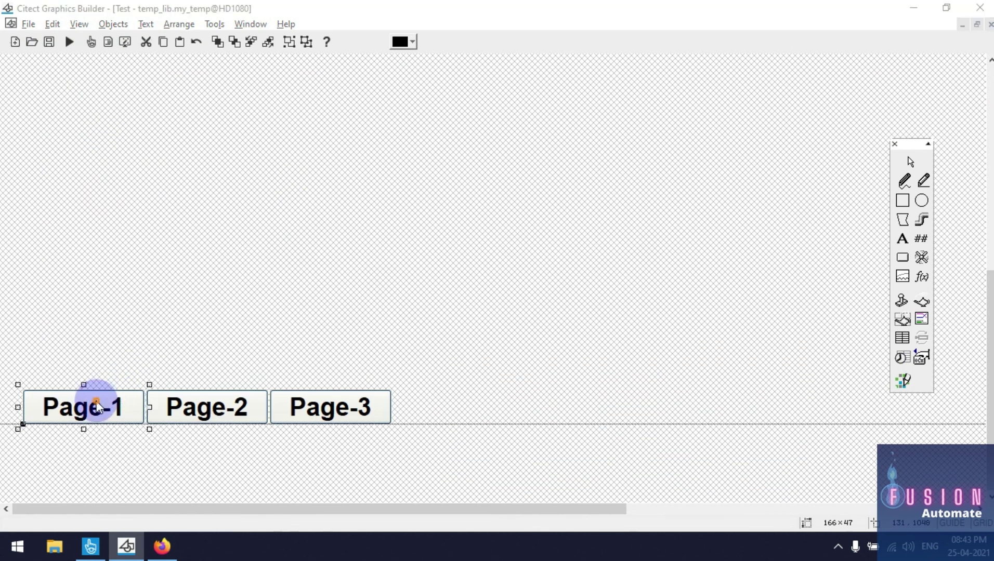
pyautogui.moveTo(150, 293); pyautogui.dragTo(183, 292)
pyautogui.moveTo(236, 240); pyautogui.dragTo(630, 59)
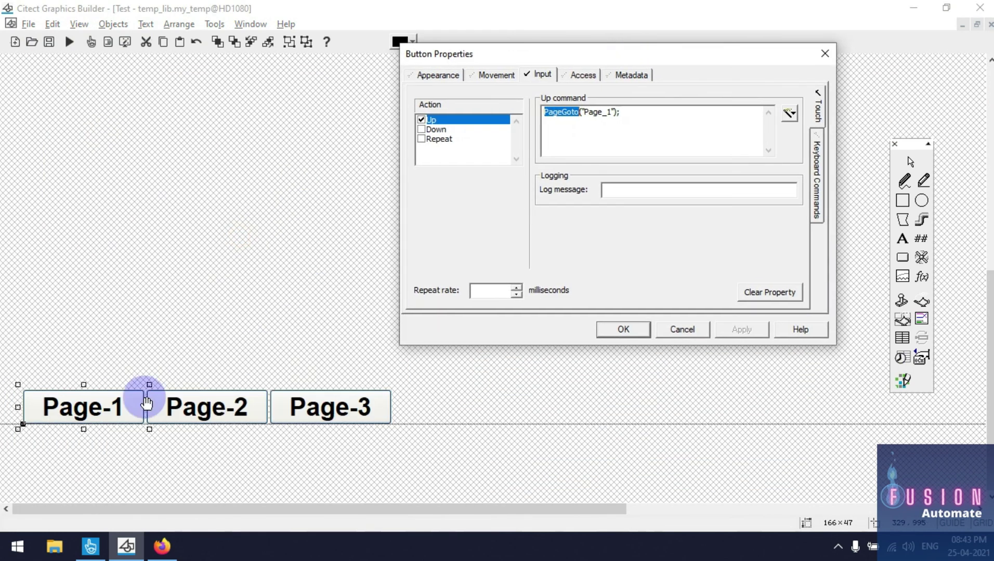
pyautogui.doubleClick(588, 114)
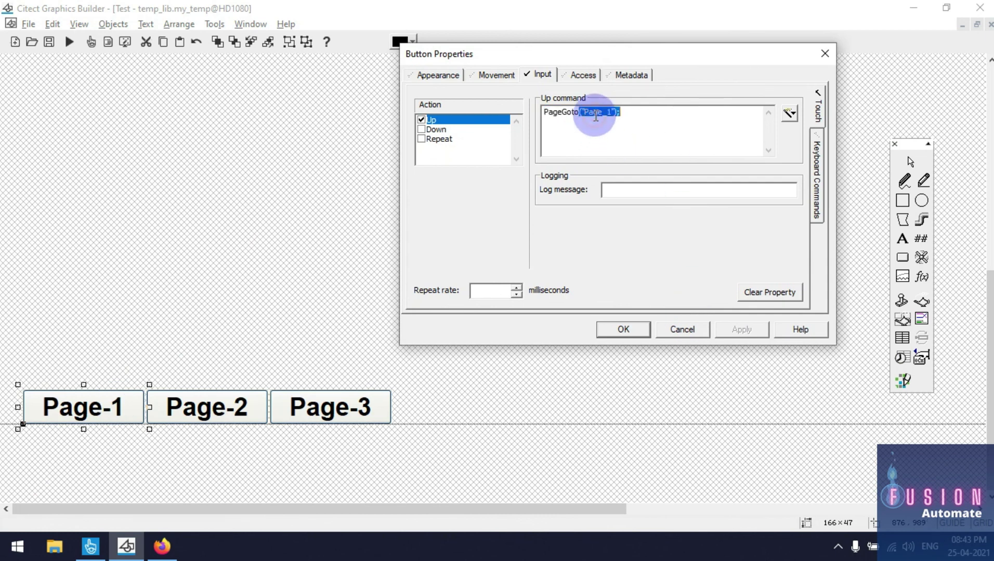
pyautogui.click(610, 127)
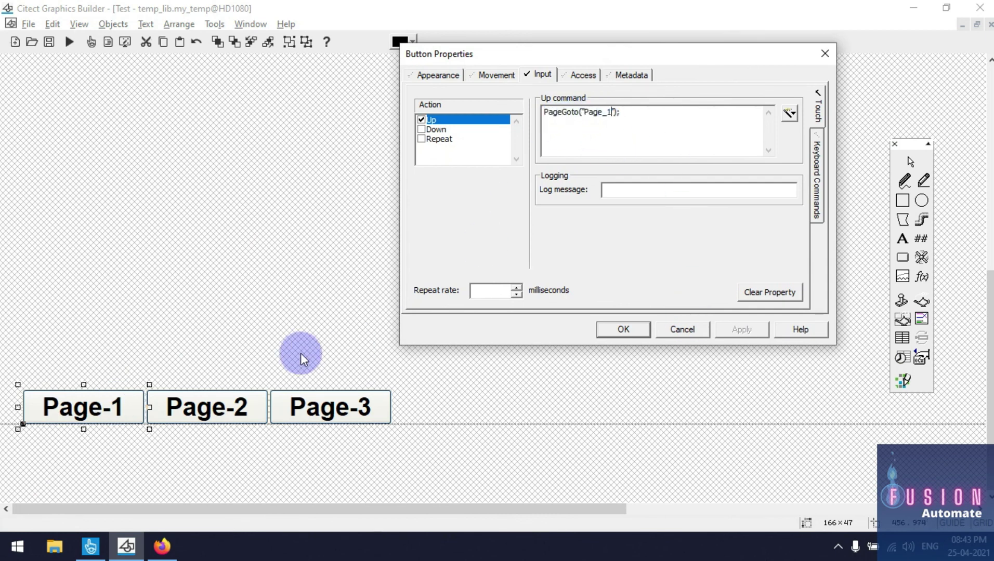
# Check the Page-2 and Page-3 buttons' commands, including PageGoto("Page_3");
pyautogui.doubleClick(217, 408)
pyautogui.moveTo(338, 239); pyautogui.dragTo(736, 143)
pyautogui.doubleClick(722, 200)
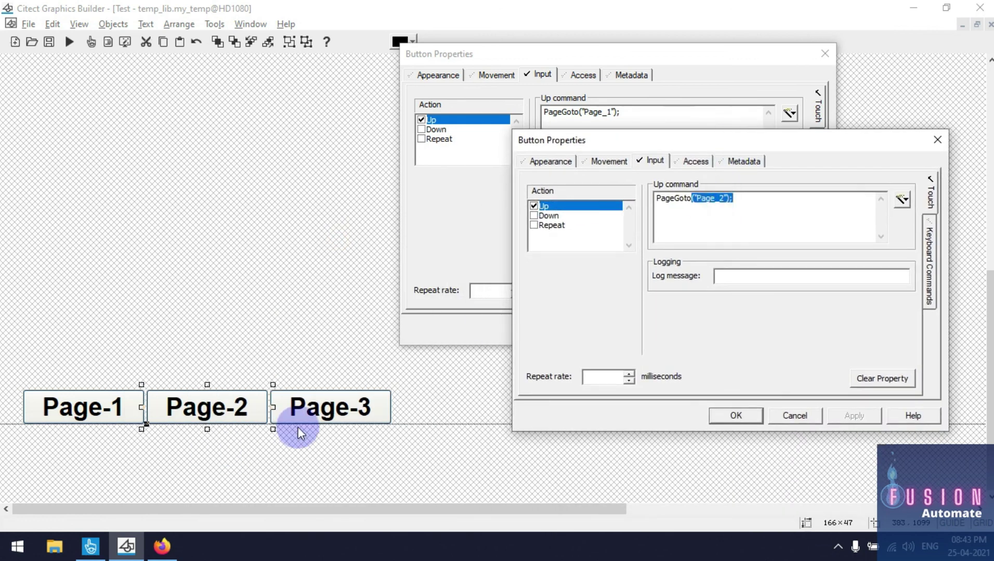
pyautogui.doubleClick(291, 410)
pyautogui.moveTo(476, 234); pyautogui.dragTo(858, 232)
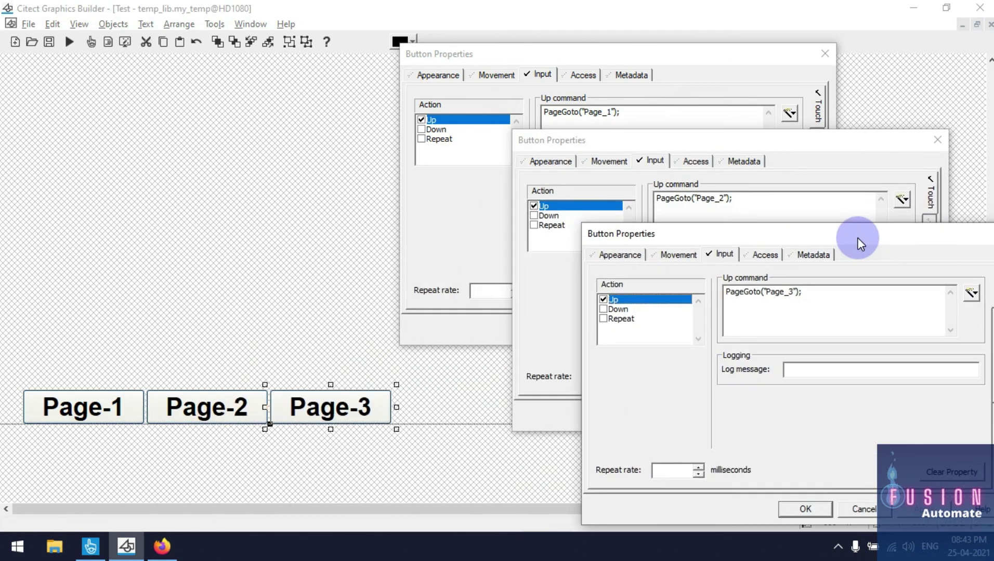
pyautogui.click(783, 293)
pyautogui.click(823, 308)
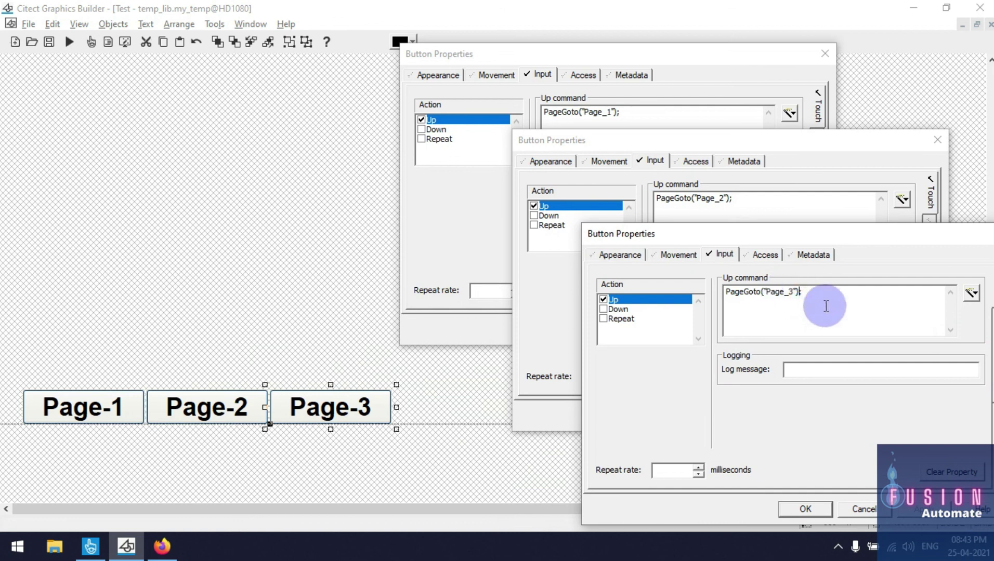
pyautogui.moveTo(827, 295); pyautogui.dragTo(690, 289)
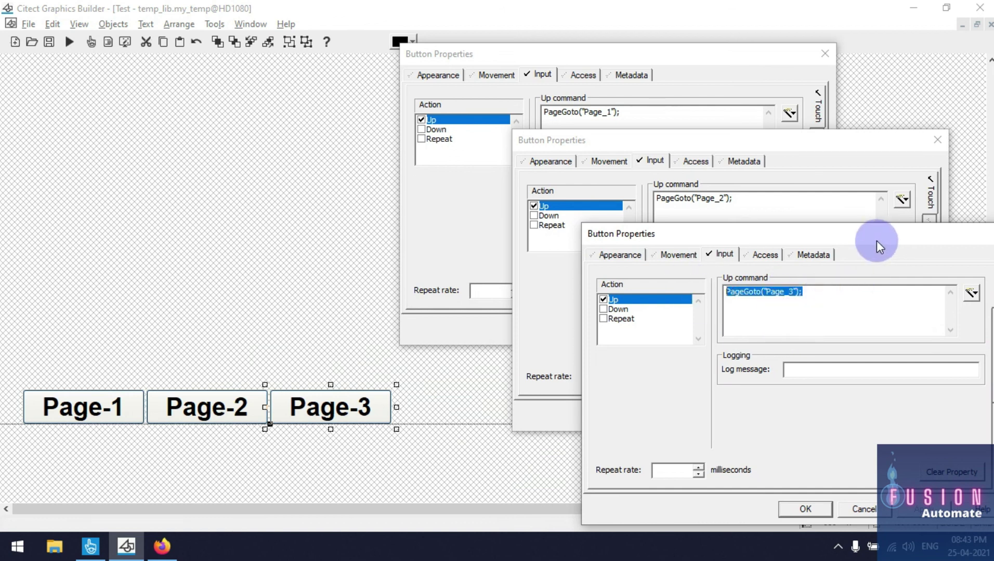
pyautogui.click(248, 222)
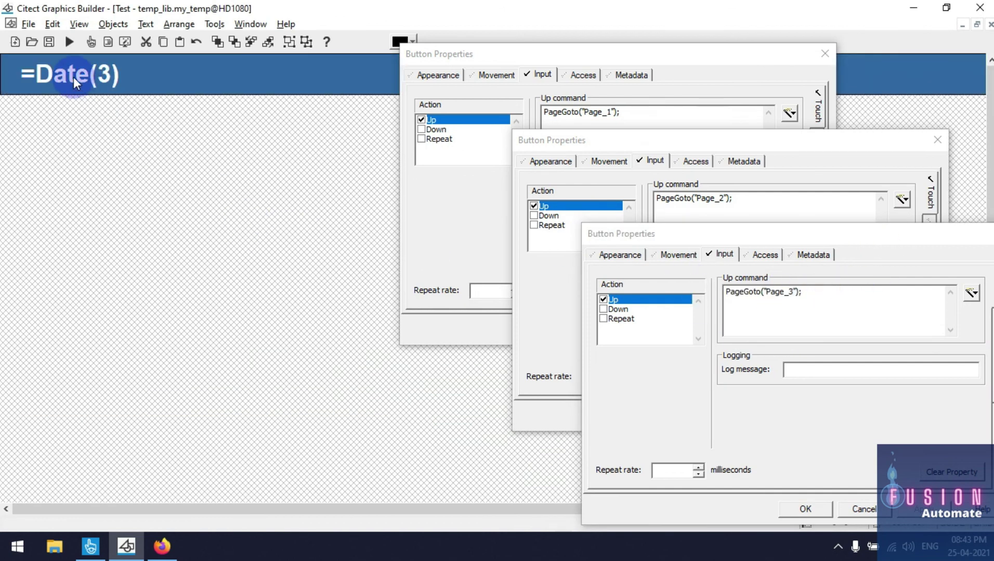
# Inspect the header text's Date(3) display value, then bring the Citect SCADA help forward
pyautogui.doubleClick(73, 77)
pyautogui.moveTo(232, 8); pyautogui.dragTo(301, 171)
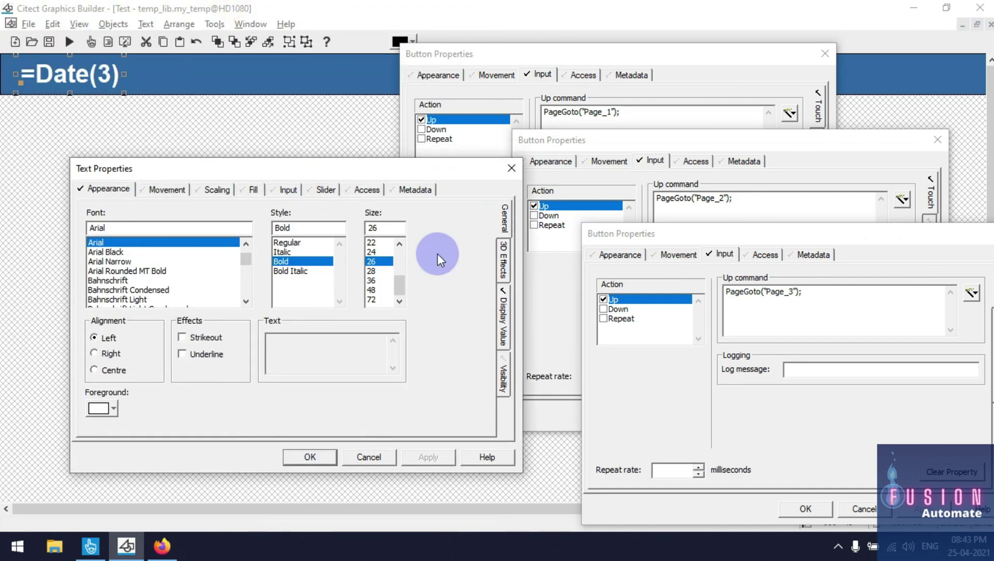
pyautogui.click(505, 322)
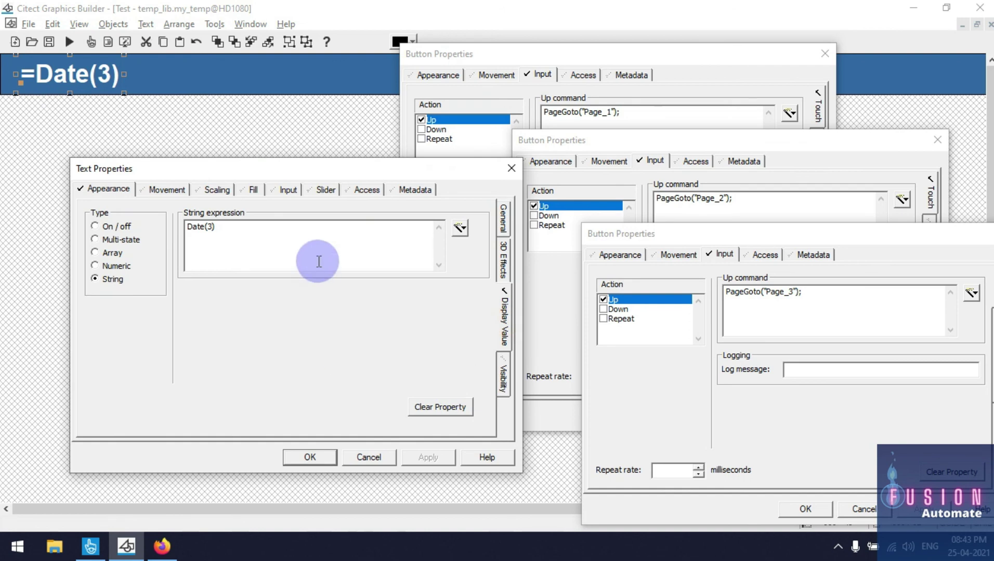
pyautogui.moveTo(232, 228); pyautogui.dragTo(159, 211)
pyautogui.click(223, 231)
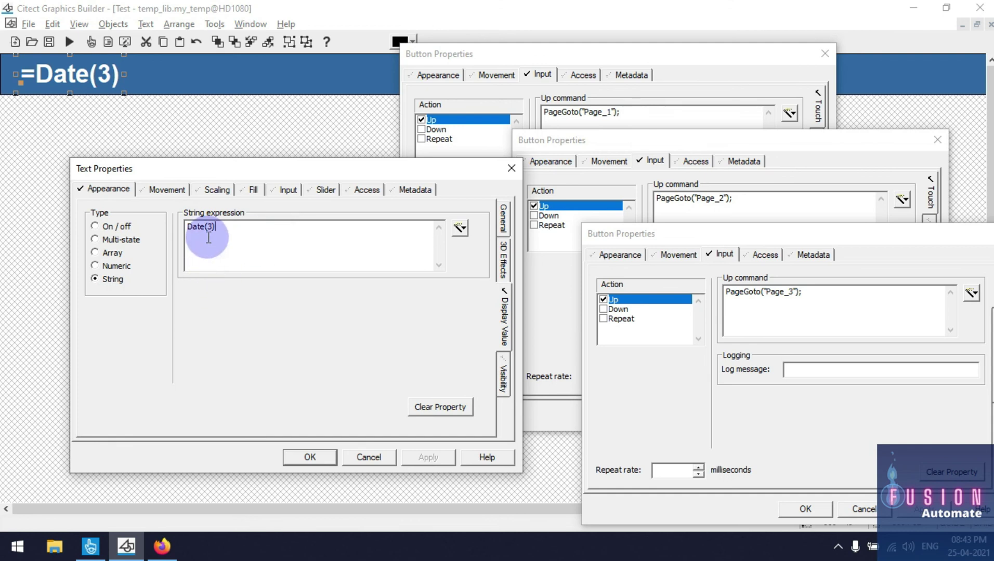
pyautogui.click(161, 546)
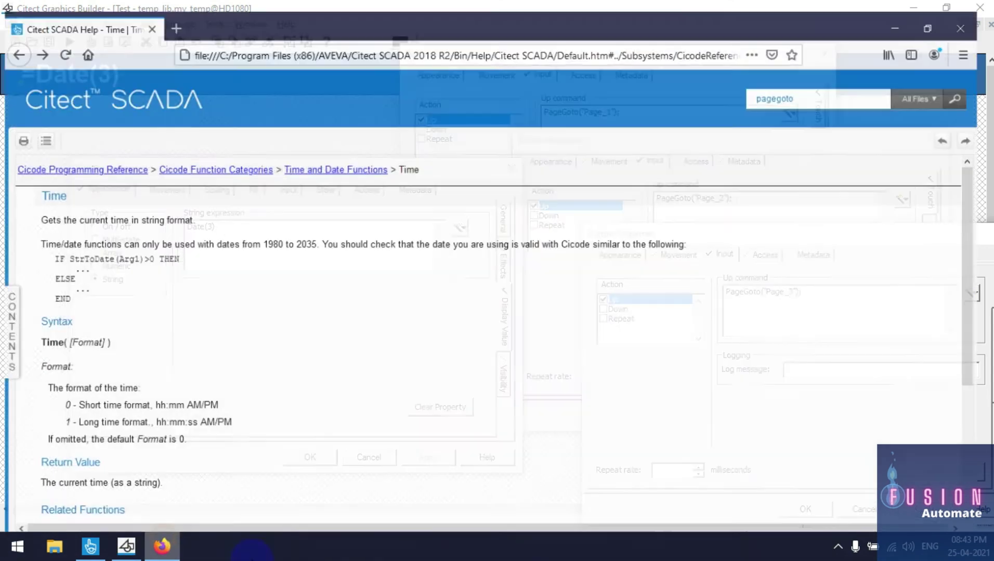
# Search the help for 'date', replacing the old pagegoto search term
pyautogui.scroll(-4, 331, 220)
pyautogui.doubleClick(825, 84)
pyautogui.write('td')
pyautogui.press('BackSpace')
pyautogui.press('BackSpace')
pyautogui.write('adt')
pyautogui.press('BackSpace')
pyautogui.press('BackSpace')
pyautogui.press('BackSpace')
pyautogui.write('date')
pyautogui.press('Return')
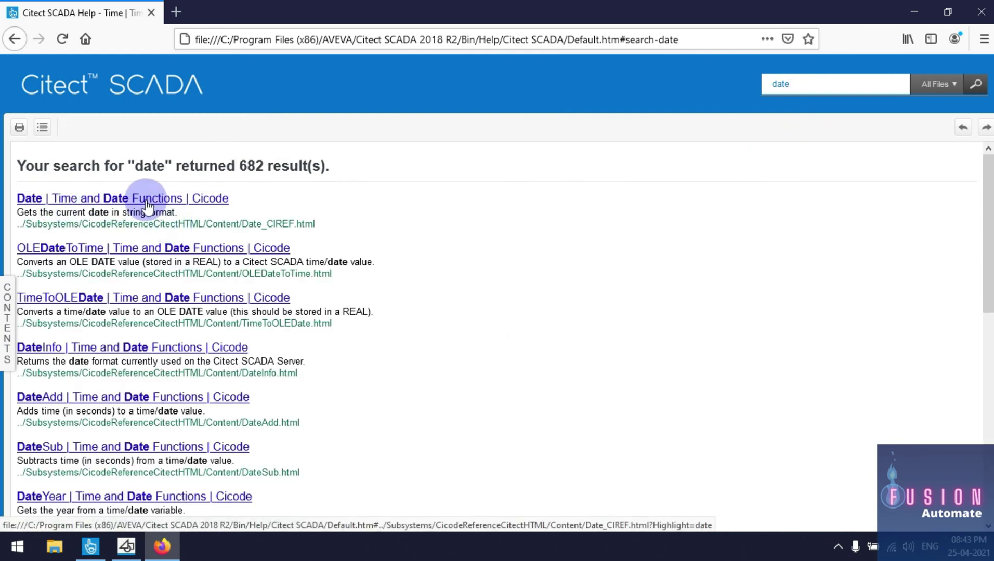
# Open the Date function page and read its Format codes, focusing on long date 3
pyautogui.click(148, 200)
pyautogui.scroll(-3, 182, 253)
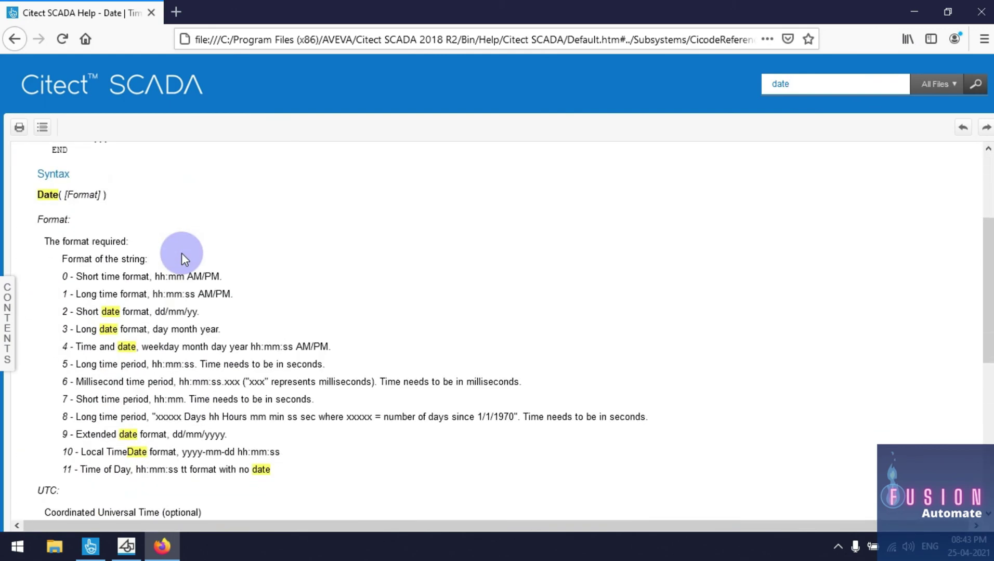
pyautogui.scroll(3, 182, 253)
pyautogui.scroll(-4, 182, 247)
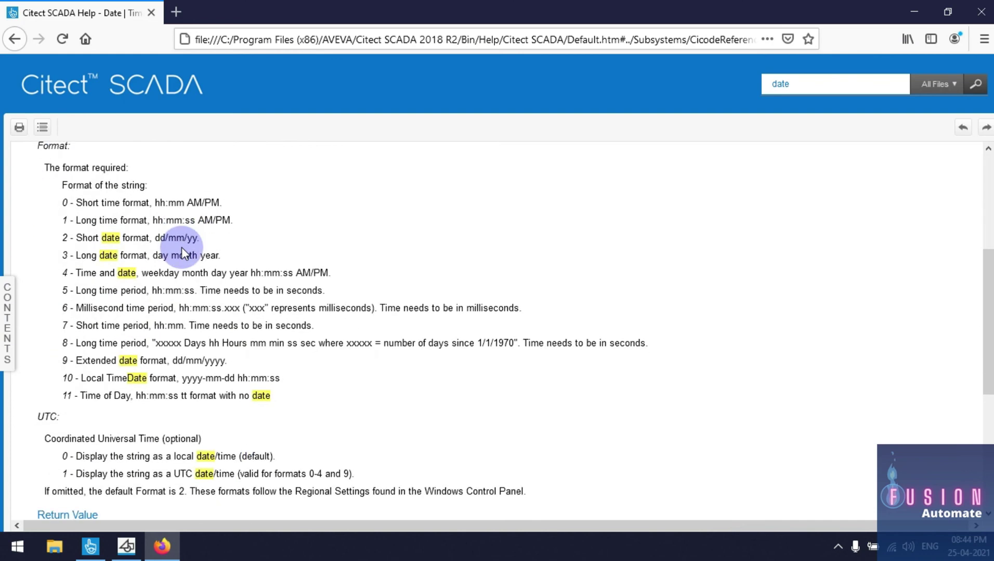
pyautogui.scroll(3, 79, 241)
pyautogui.doubleClick(81, 268)
pyautogui.scroll(-3, 80, 269)
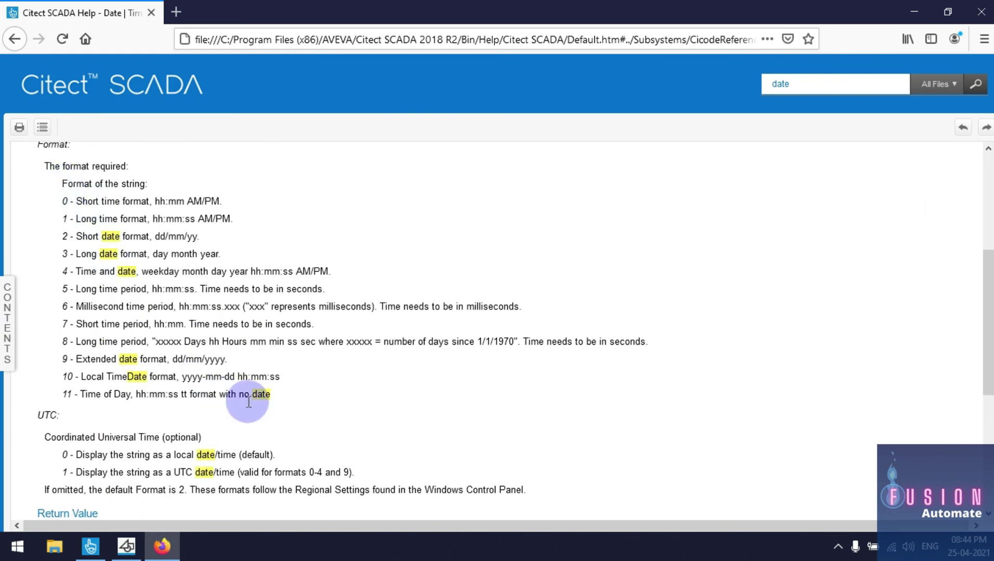
pyautogui.moveTo(281, 394); pyautogui.dragTo(23, 182)
pyautogui.click(187, 200)
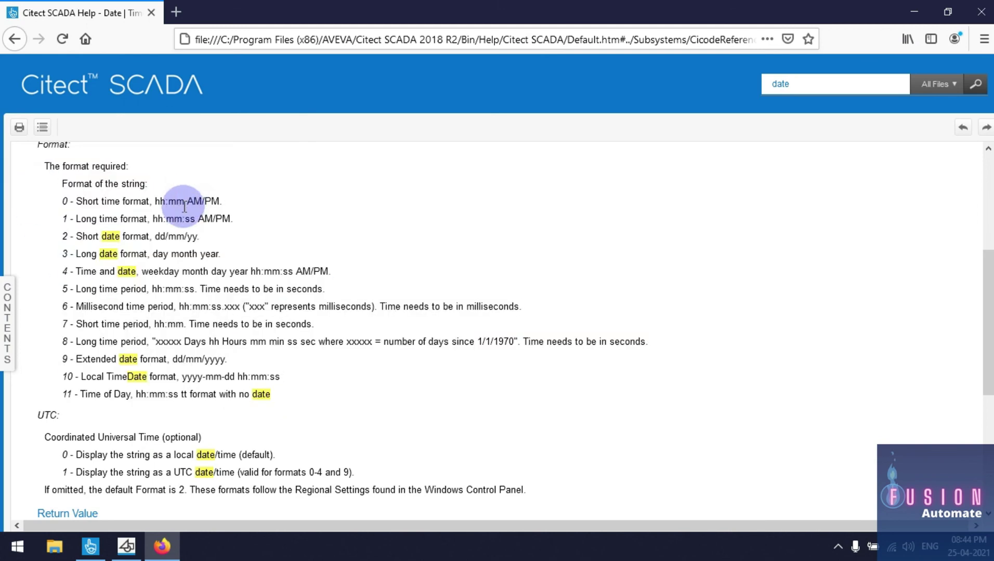
pyautogui.moveTo(62, 255); pyautogui.dragTo(224, 255)
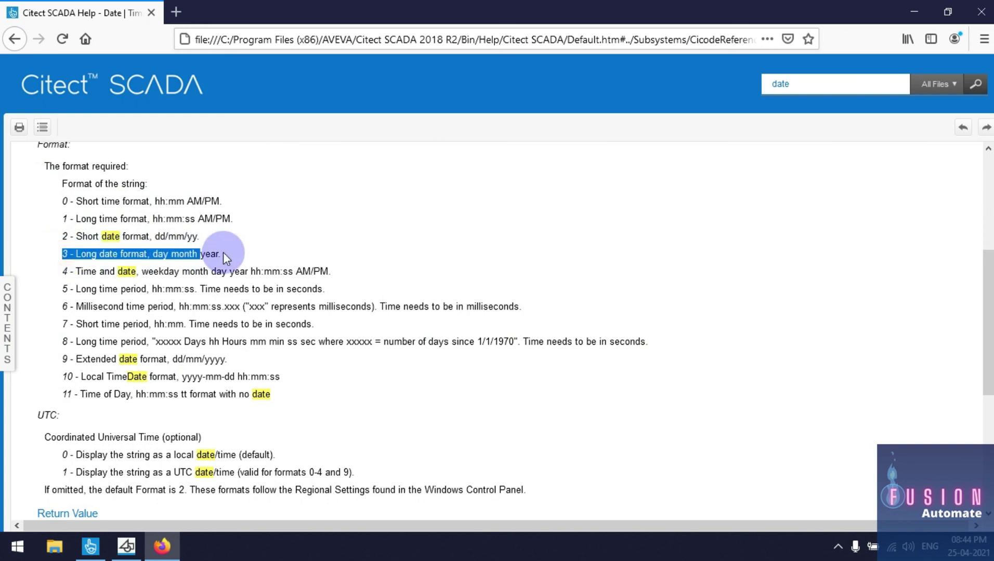
pyautogui.click(82, 254)
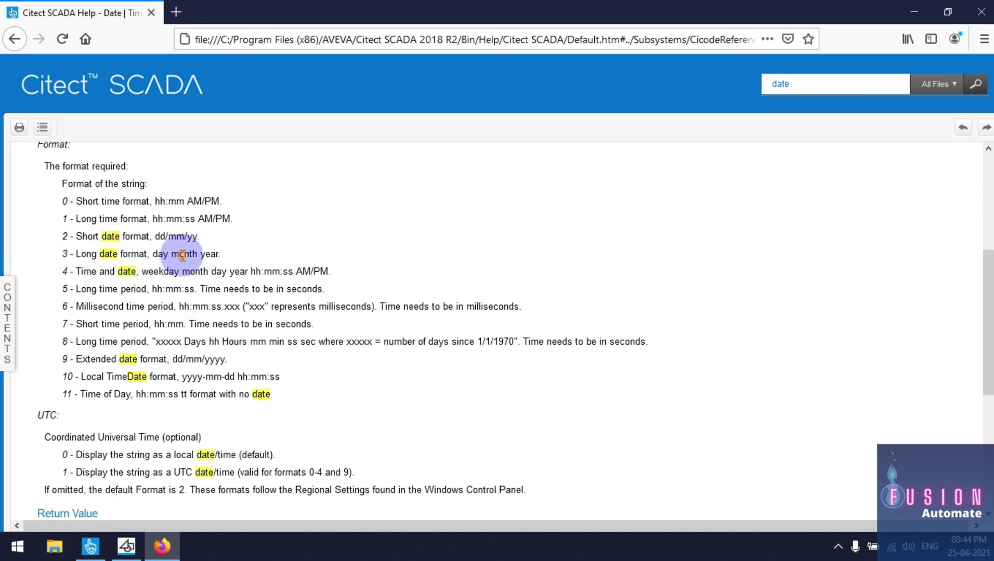
pyautogui.doubleClick(184, 254)
pyautogui.doubleClick(209, 255)
# Compile and run the project to compare, then pick format 2 for the short date
pyautogui.click(90, 545)
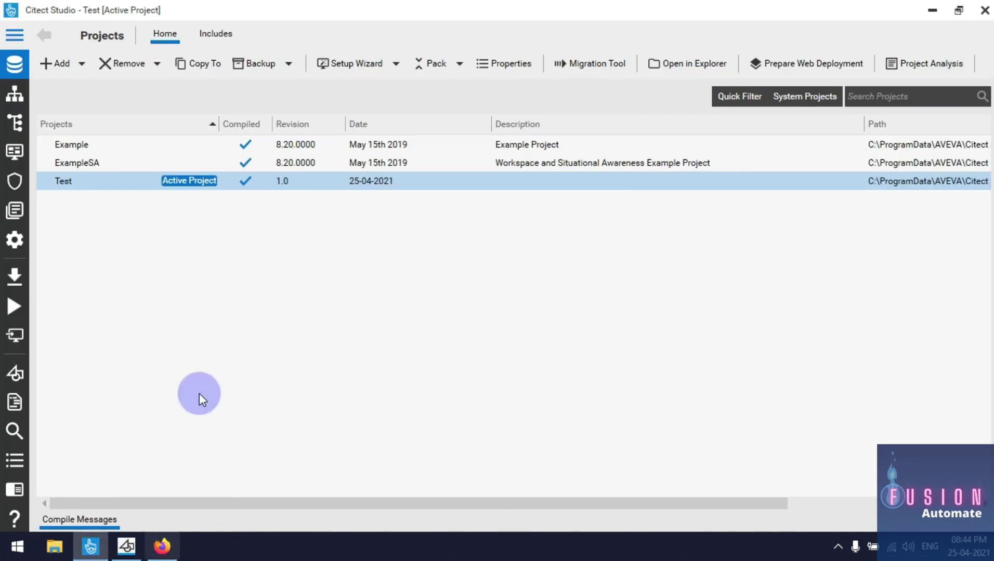
pyautogui.click(13, 305)
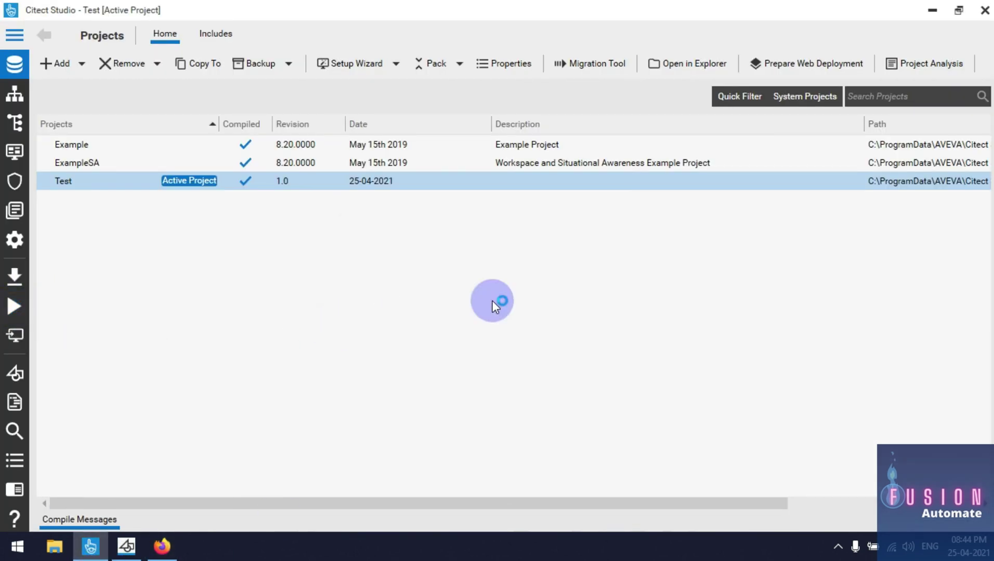
pyautogui.click(932, 11)
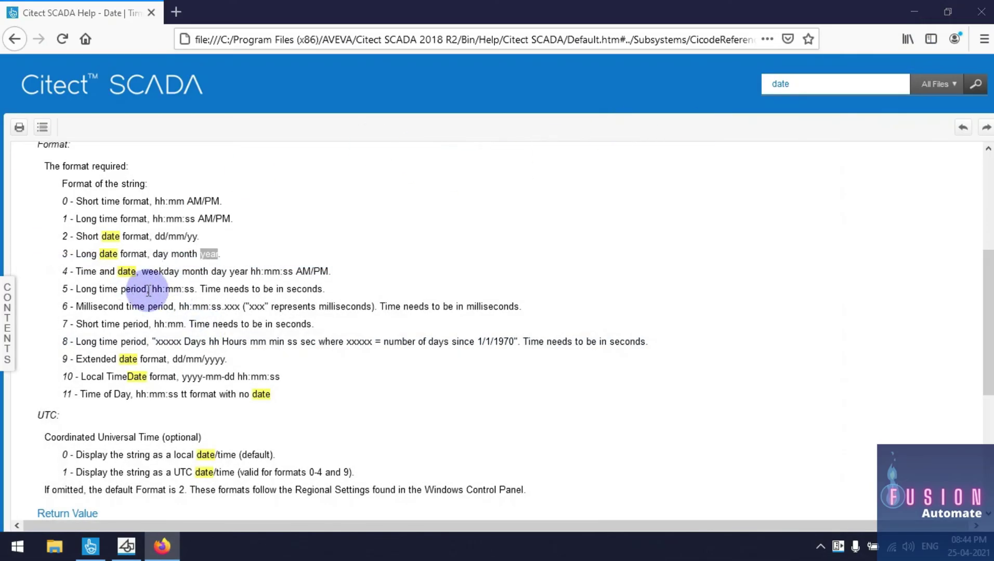
pyautogui.doubleClick(162, 254)
pyautogui.doubleClick(185, 254)
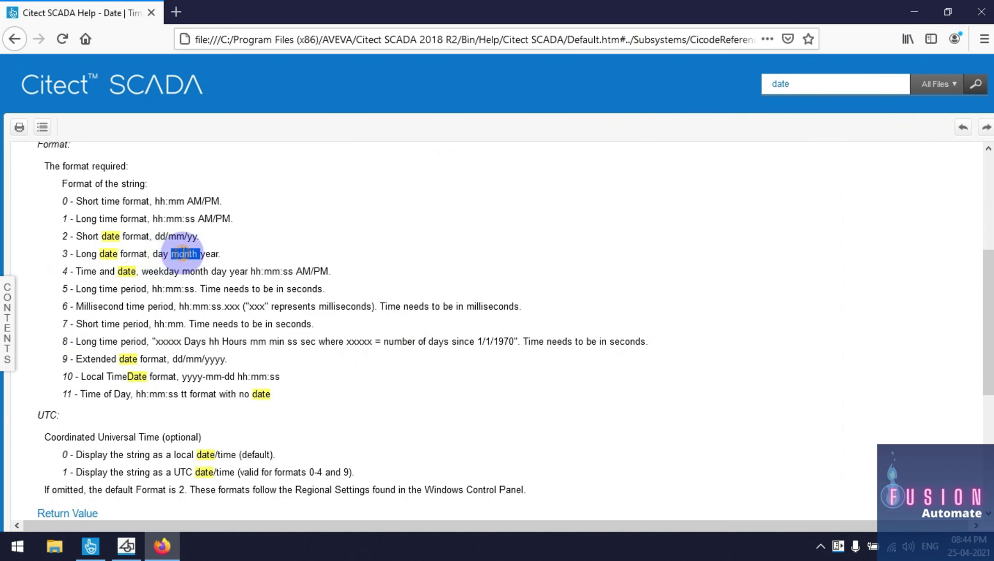
pyautogui.doubleClick(210, 254)
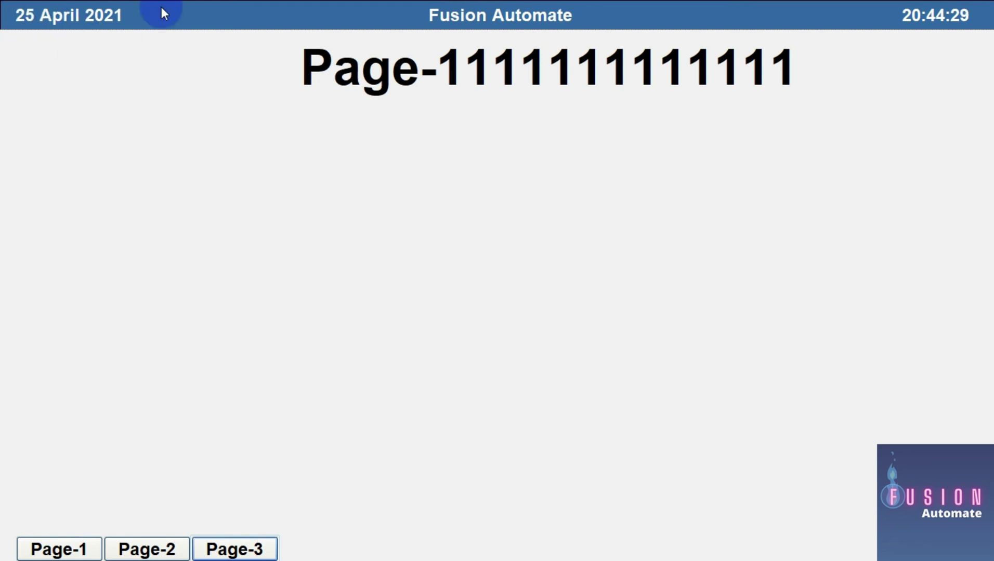
pyautogui.hotkey('alt', 'Tab')
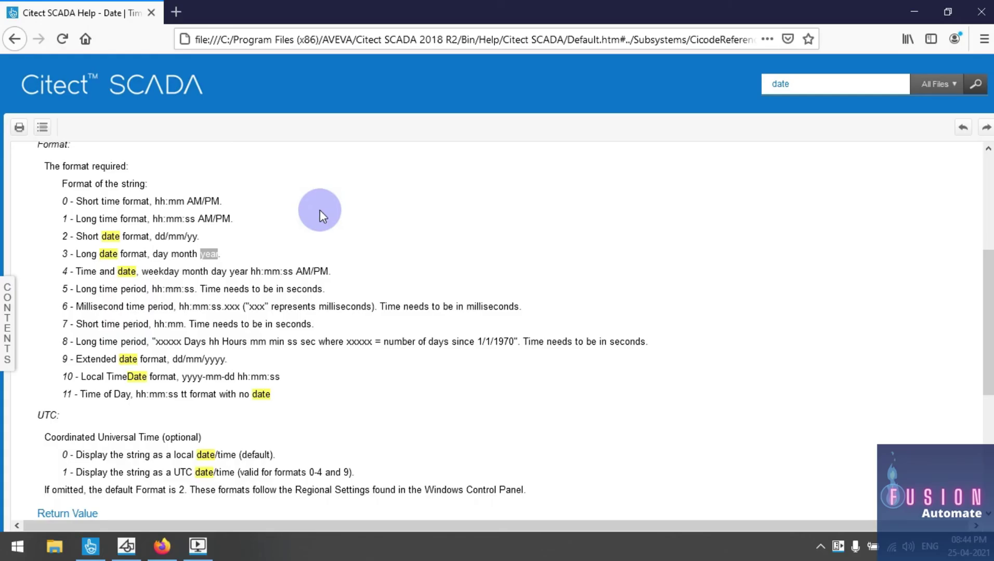
pyautogui.moveTo(75, 236); pyautogui.dragTo(159, 238)
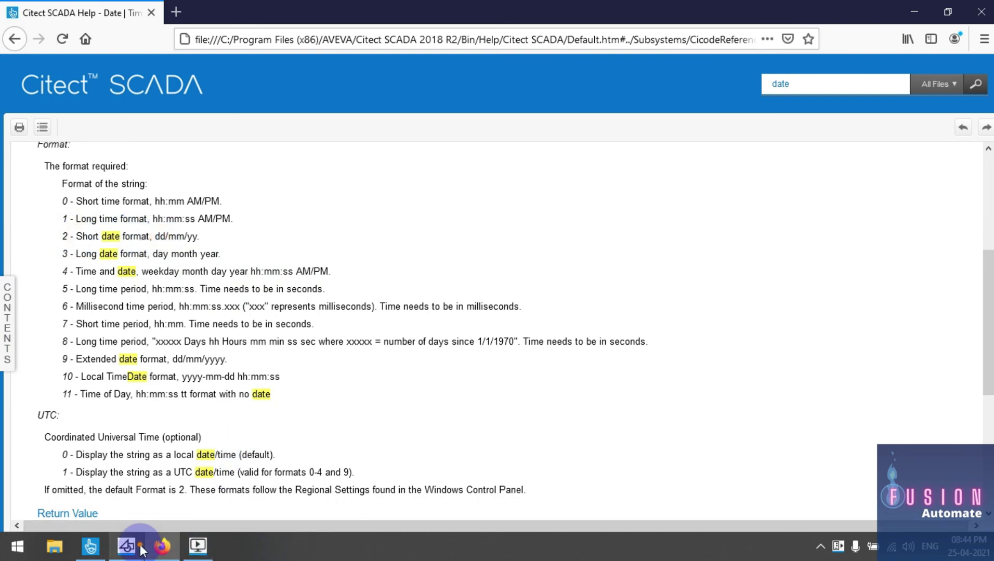
pyautogui.click(126, 545)
# Change the header expression from Date(3) to Date(2) and close the Page-1/2/3 button dialogs
pyautogui.doubleClick(209, 228)
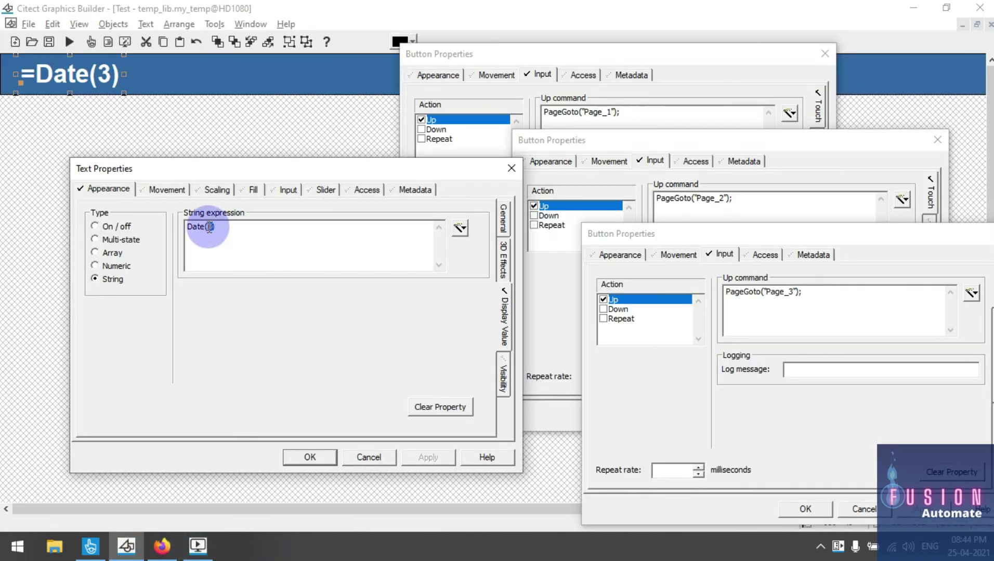
pyautogui.write('2')
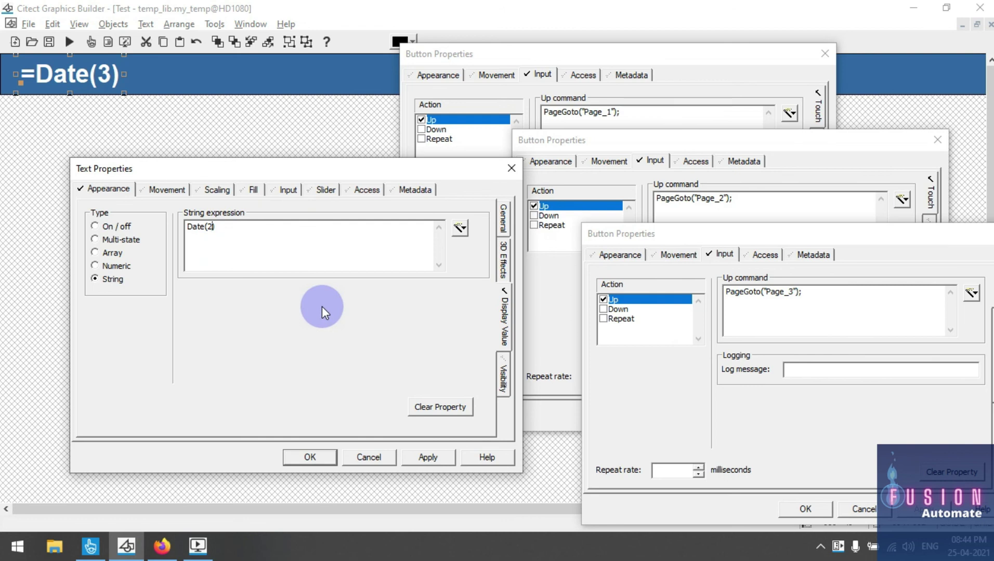
pyautogui.click(313, 457)
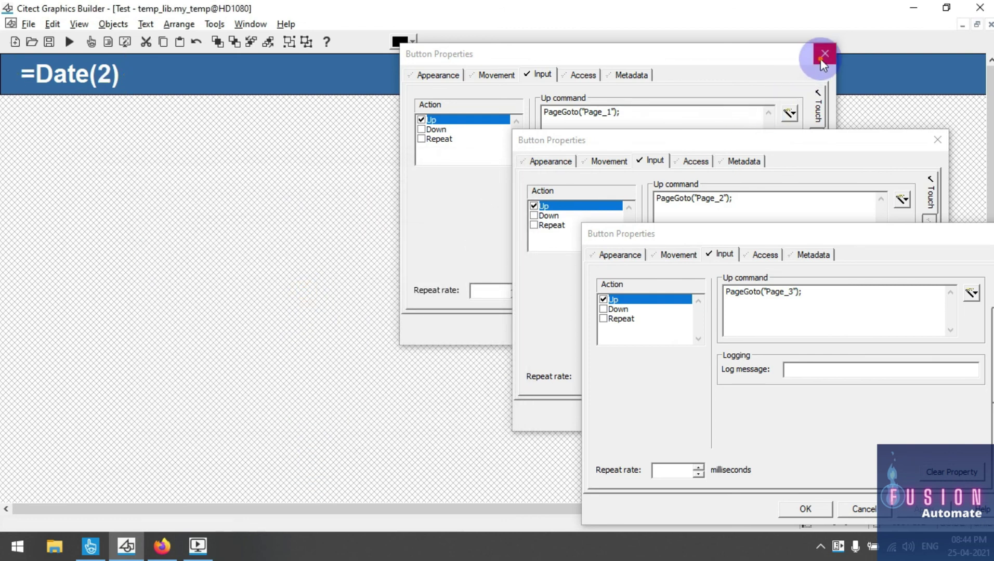
pyautogui.click(825, 54)
pyautogui.click(937, 140)
pyautogui.moveTo(961, 229); pyautogui.dragTo(662, 208)
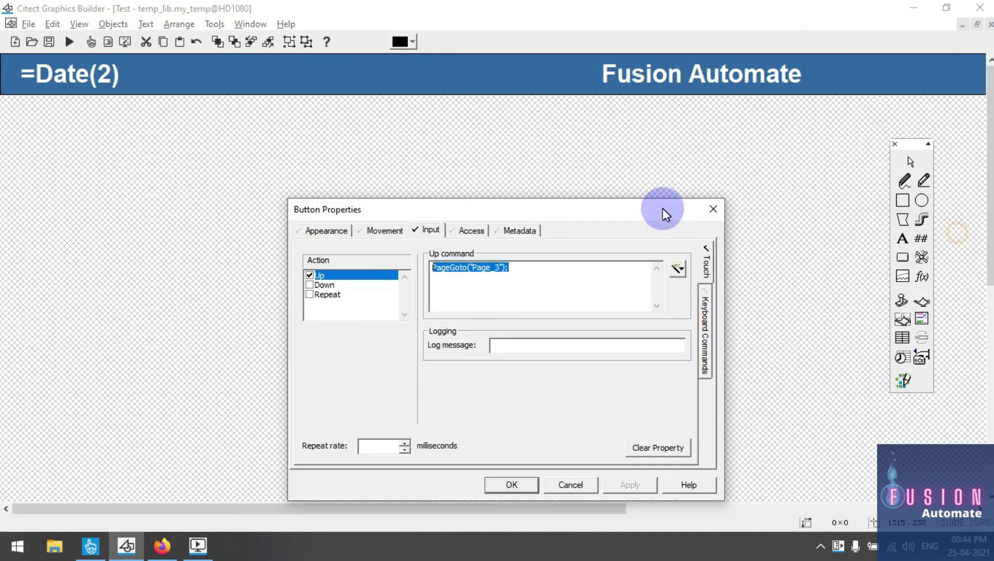
pyautogui.click(712, 209)
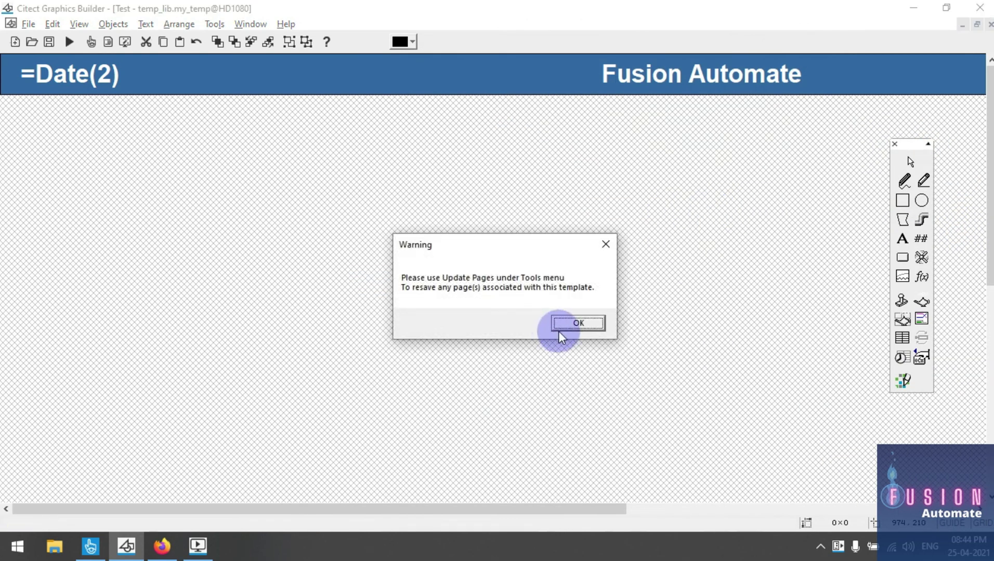
pyautogui.click(564, 329)
# Update pages in active and included projects, then close the running Citect SCADA Runtime
pyautogui.click(212, 23)
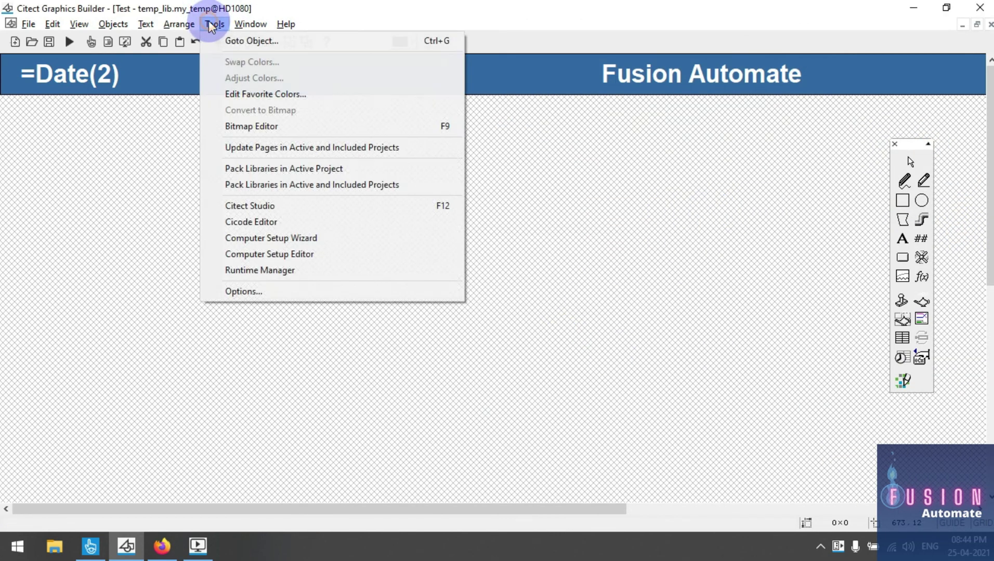
pyautogui.click(249, 149)
pyautogui.click(537, 354)
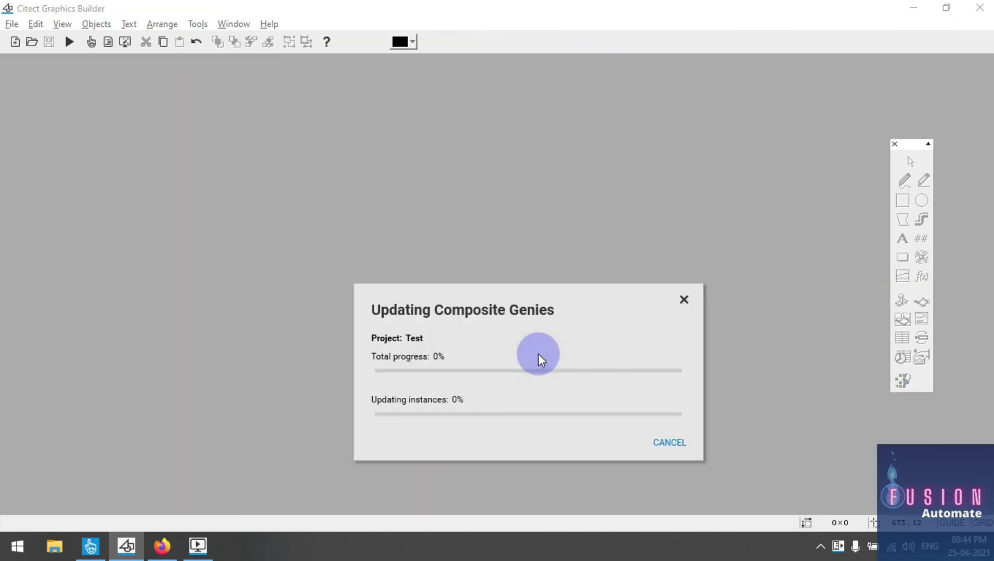
pyautogui.rightClick(193, 541)
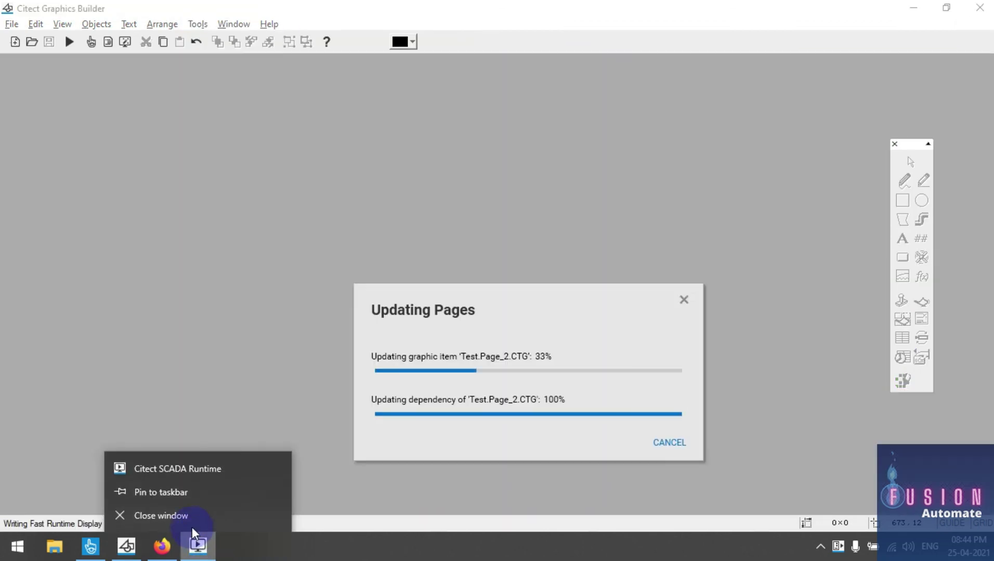
pyautogui.click(193, 517)
pyautogui.click(91, 546)
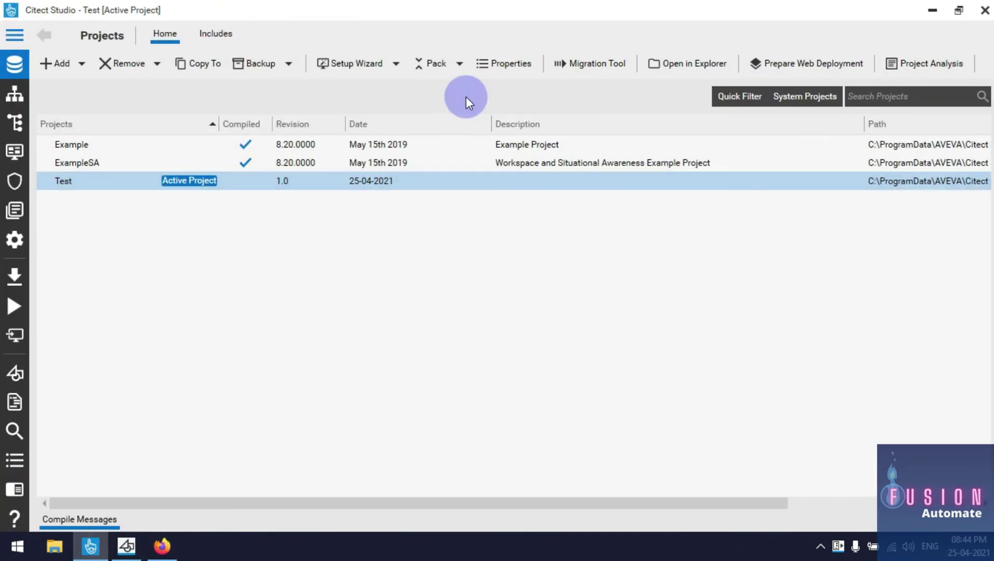
# Pack, compile and run the Test project so Page-1 shows the 25-04-2021 date header
pyautogui.click(434, 63)
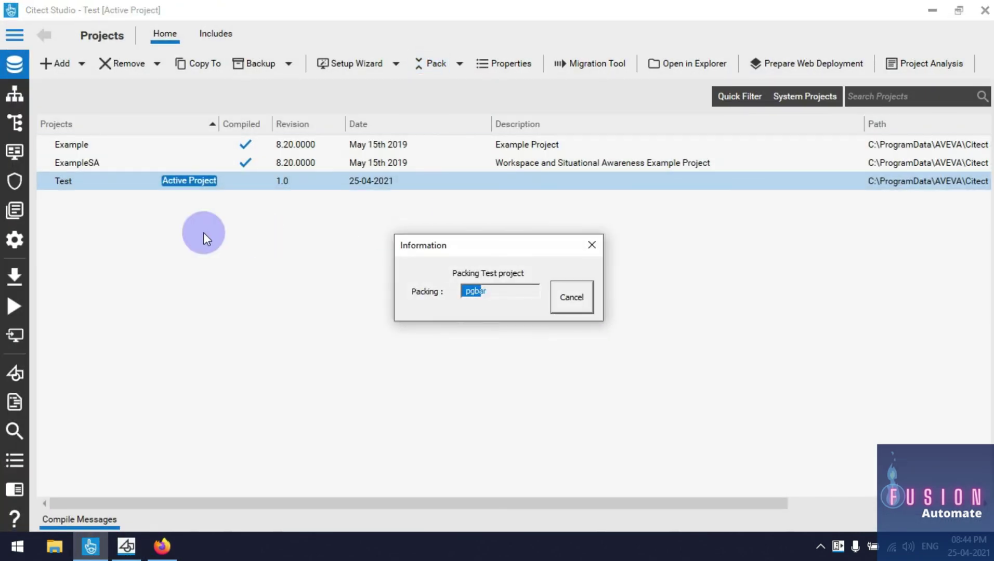
pyautogui.click(14, 277)
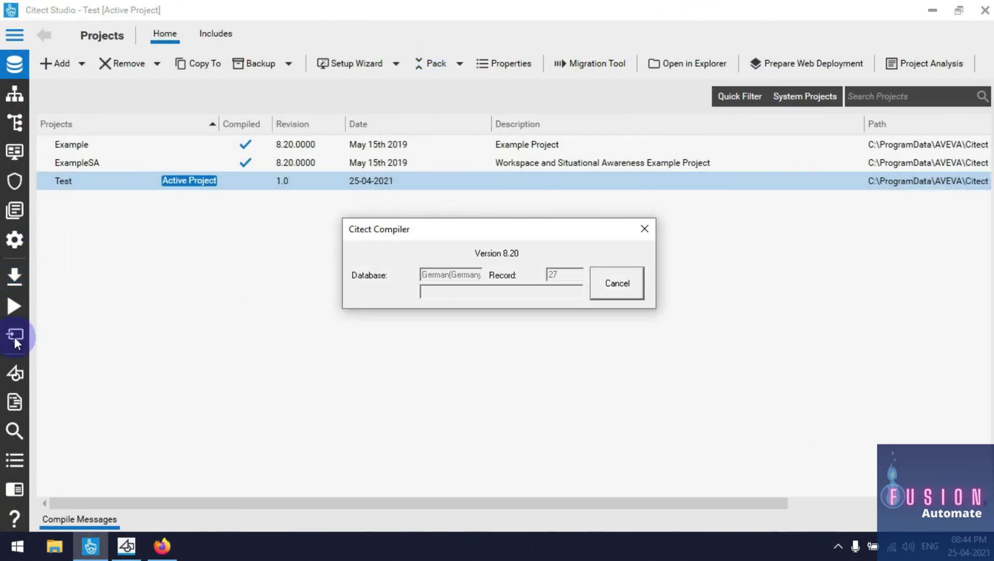
pyautogui.click(15, 307)
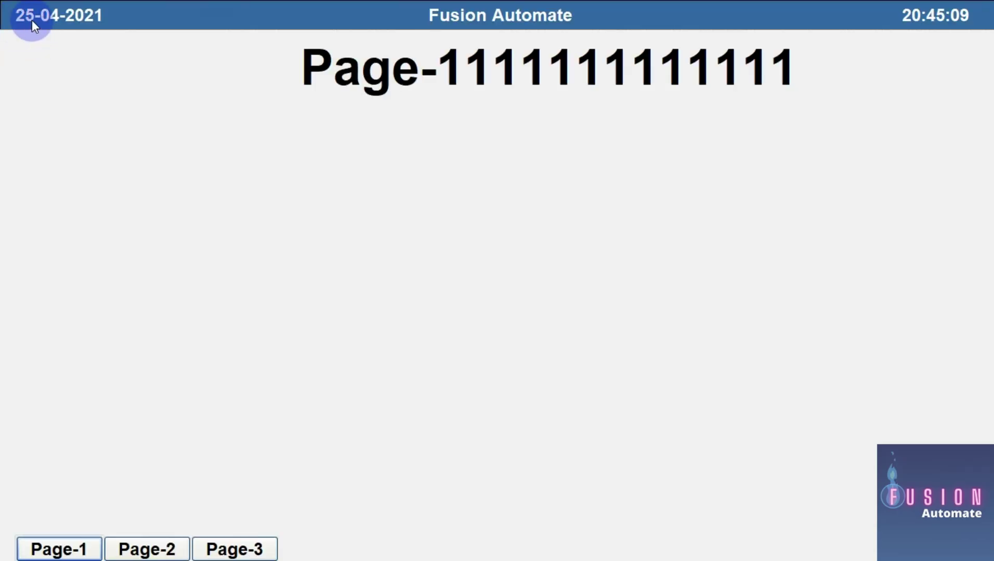
pyautogui.hotkey('alt', 'Tab')
pyautogui.hotkey('alt', 'Tab')
pyautogui.hotkey('alt', 'Tab')
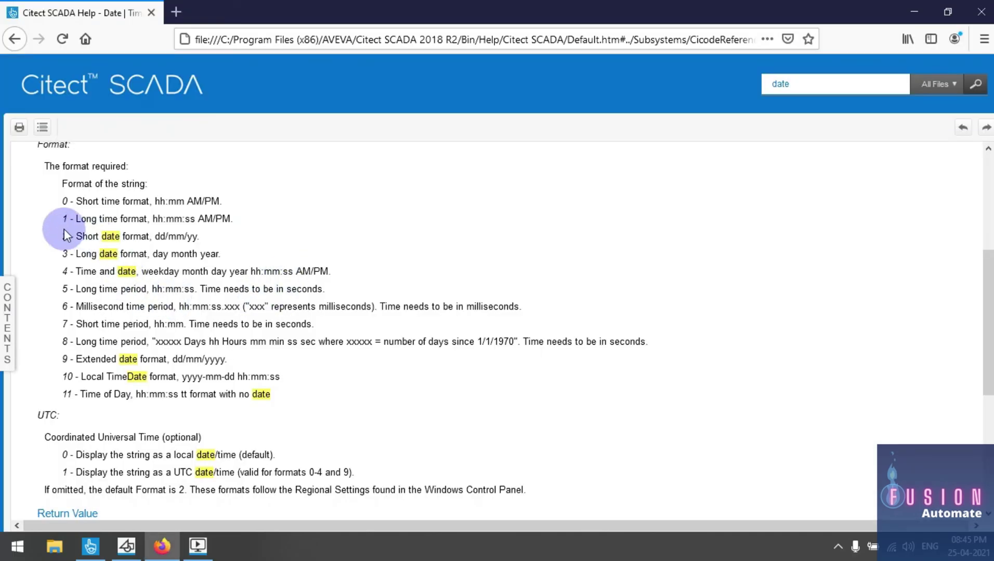
# Review the Date function's format options 0 through 11 in the help
pyautogui.moveTo(62, 201); pyautogui.dragTo(278, 391)
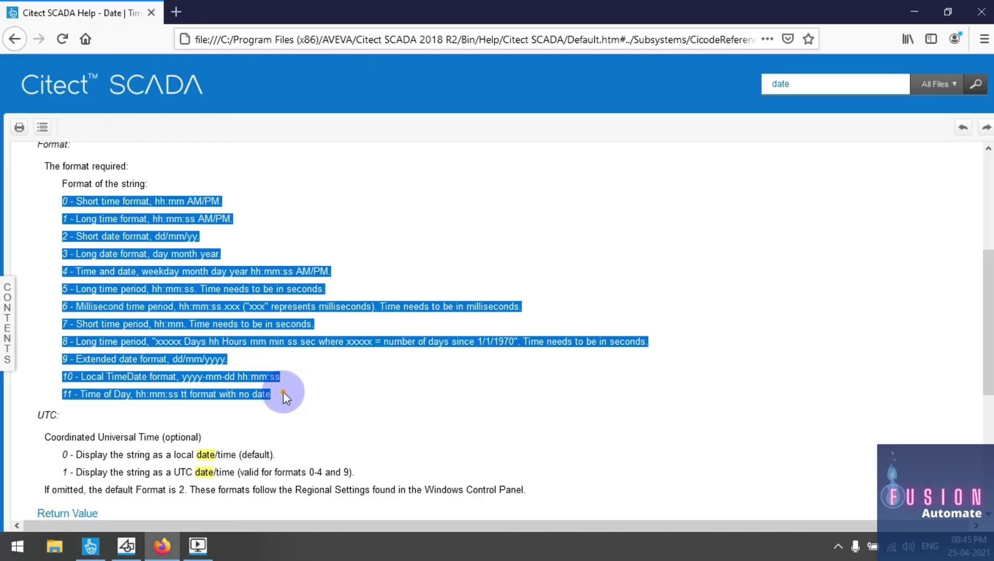
pyautogui.click(311, 396)
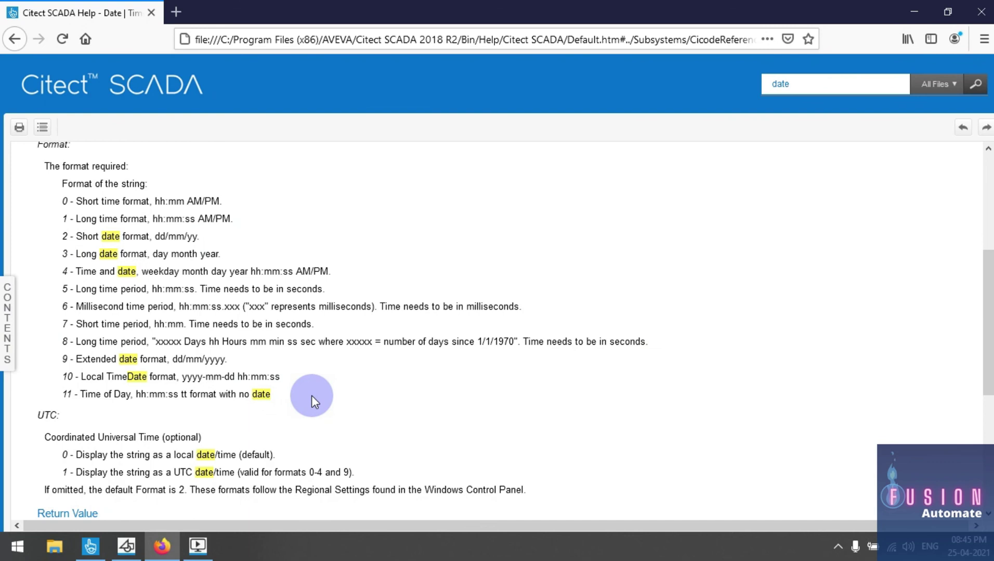
pyautogui.scroll(5, 312, 395)
pyautogui.scroll(-2, 311, 395)
pyautogui.scroll(-3, 311, 395)
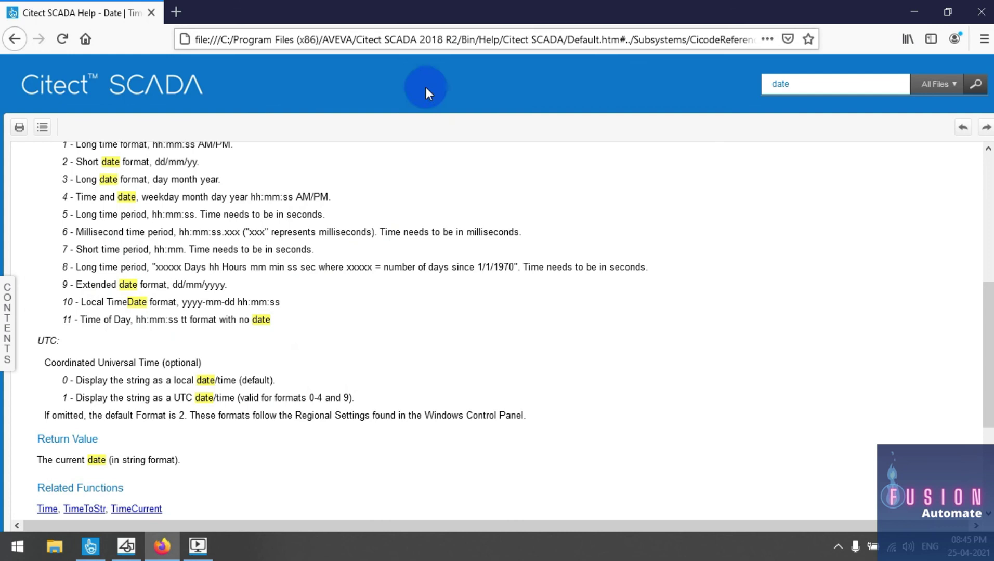
# Open the Time function help and look at the long hh:mm:ss time format
pyautogui.click(48, 511)
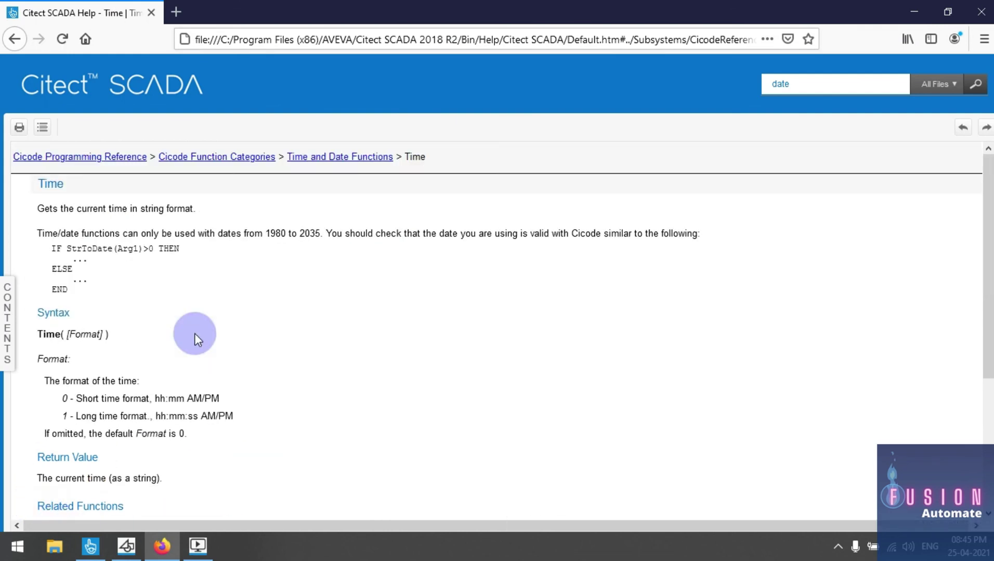
pyautogui.scroll(-2, 193, 333)
pyautogui.moveTo(80, 269); pyautogui.dragTo(177, 269)
pyautogui.click(177, 269)
pyautogui.doubleClick(178, 269)
# Compare with the running Page-1 clock, then minimize the help window
pyautogui.hotkey('alt', 'Tab')
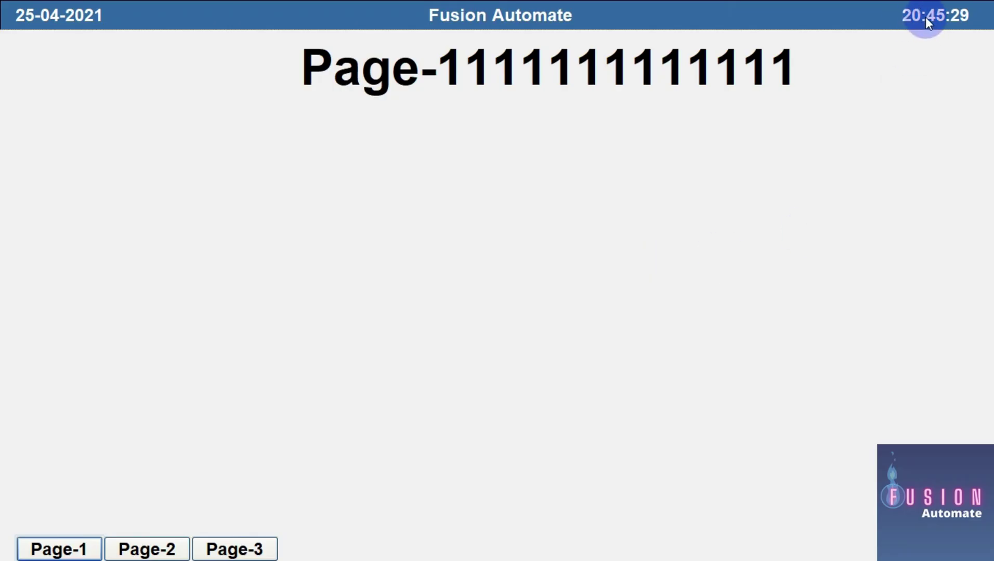
pyautogui.hotkey('alt', 'Tab')
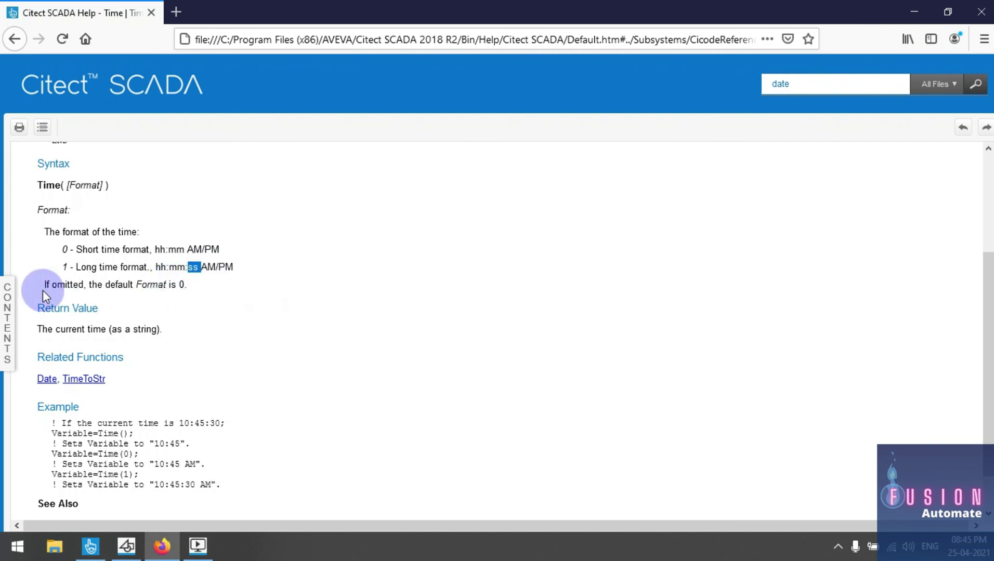
pyautogui.click(921, 7)
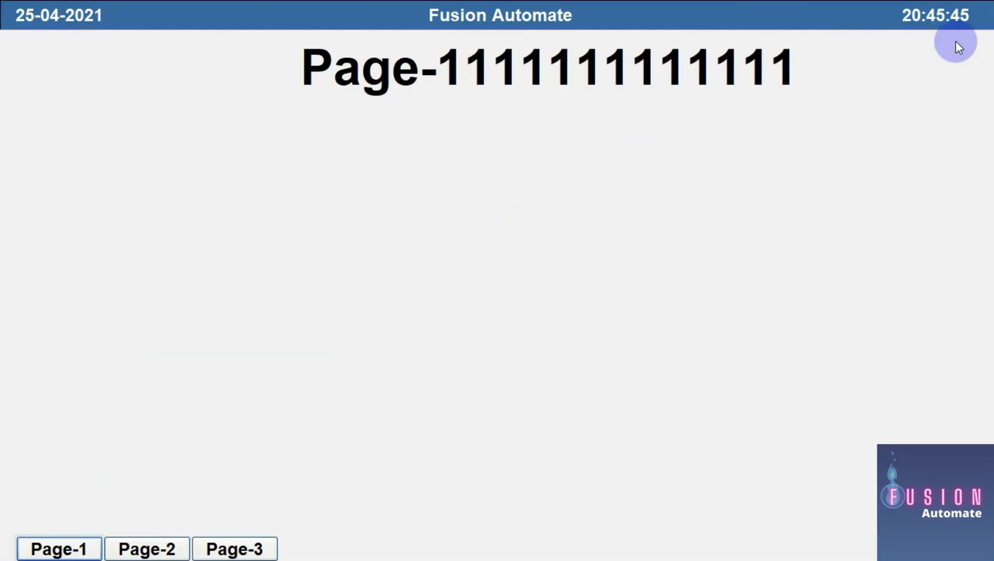
pyautogui.hotkey('alt', 'Tab')
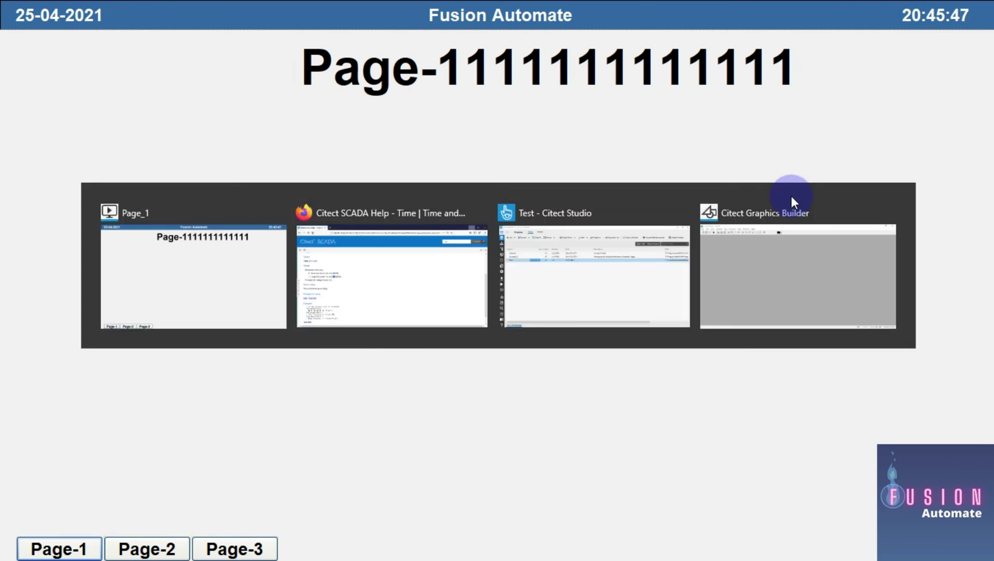
# Open the my_temp template in Graphics Builder to check its =Date(2) header
pyautogui.click(791, 199)
pyautogui.click(40, 39)
pyautogui.doubleClick(105, 162)
pyautogui.scroll(-5, 461, 248)
pyautogui.scroll(5, 460, 248)
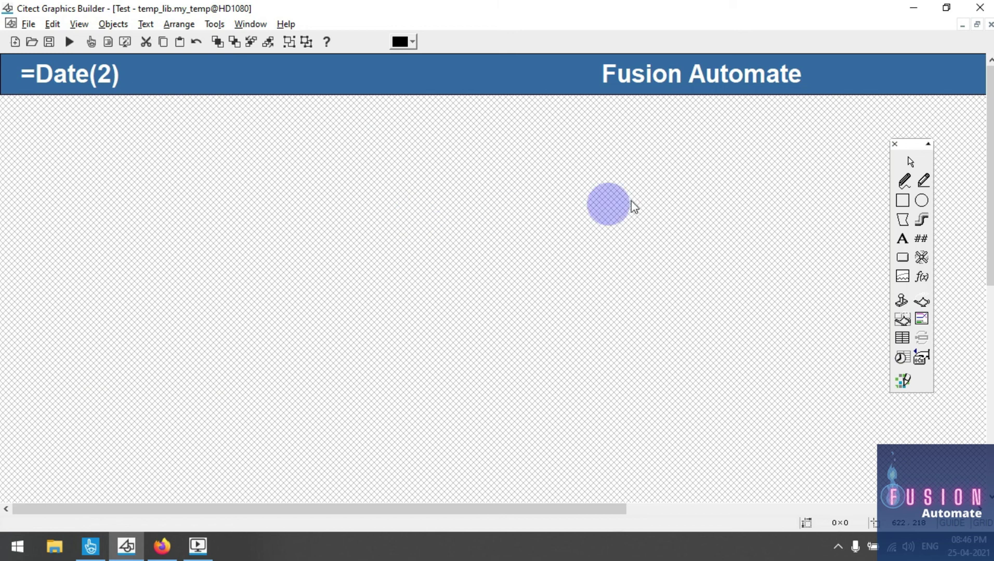
# Minimize Graphics Builder and close Citect SCADA Runtime from its taskbar icon
pyautogui.click(914, 8)
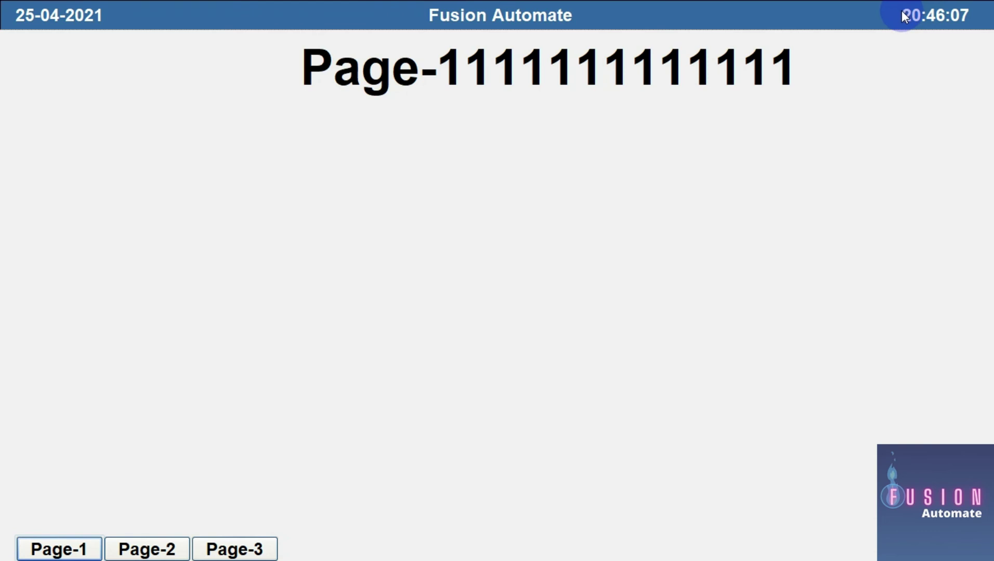
pyautogui.press('super')
pyautogui.rightClick(199, 543)
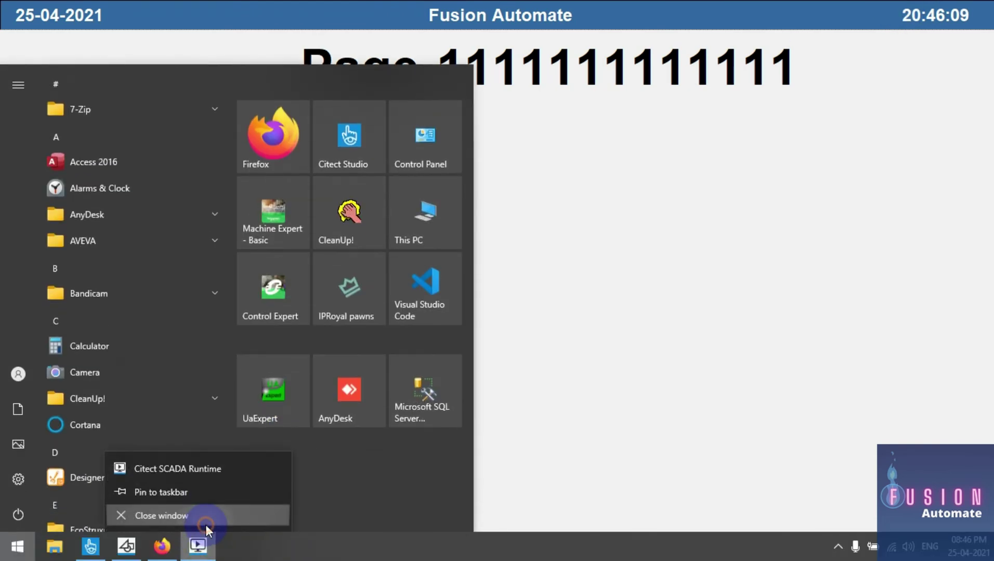
pyautogui.click(206, 523)
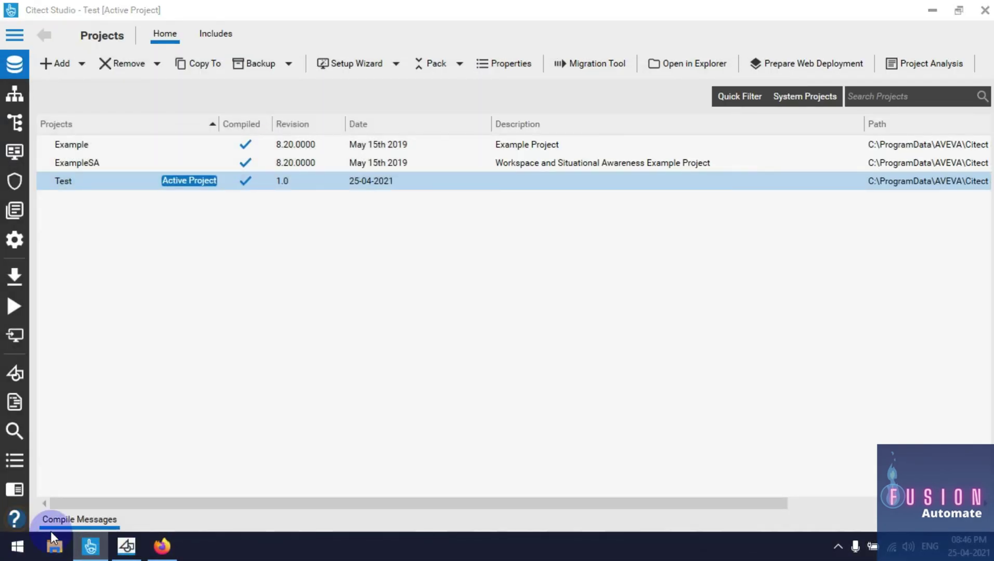
# Open Citect SCADA Help in a new tab and search it for 'date'
pyautogui.click(14, 518)
pyautogui.scroll(-5, 411, 291)
pyautogui.scroll(5, 413, 341)
pyautogui.click(104, 12)
pyautogui.moveTo(862, 86); pyautogui.dragTo(768, 91)
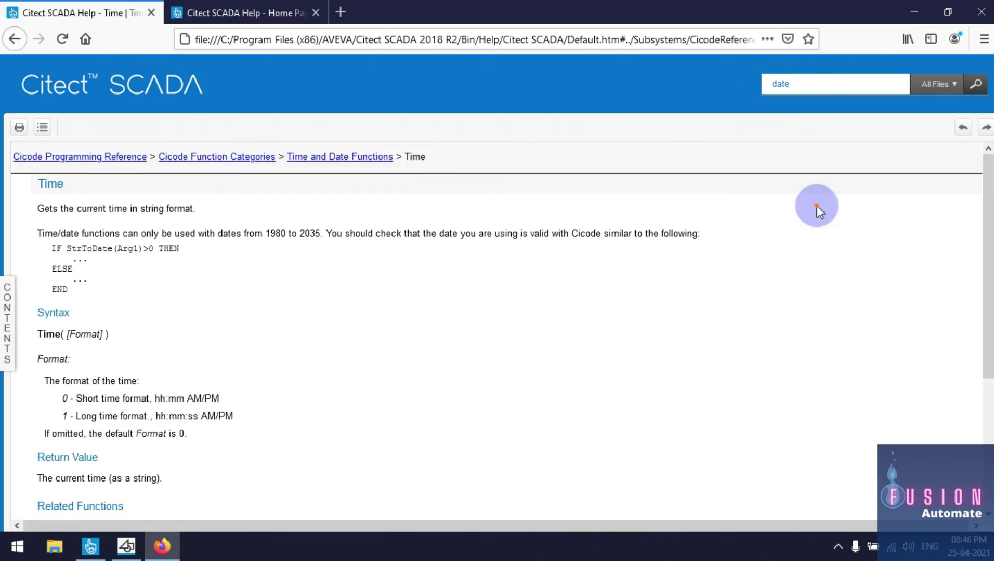
pyautogui.doubleClick(784, 85)
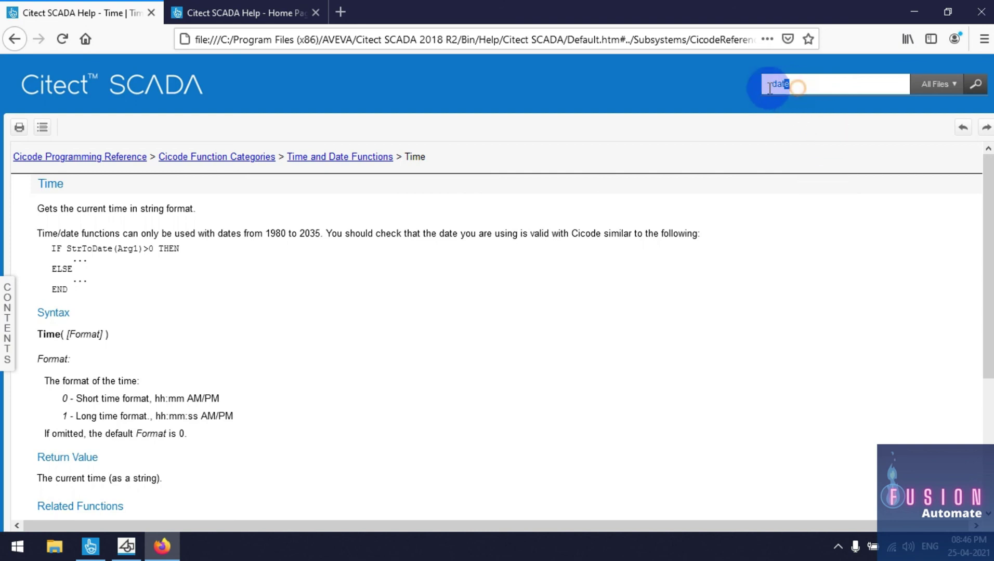
pyautogui.click(974, 85)
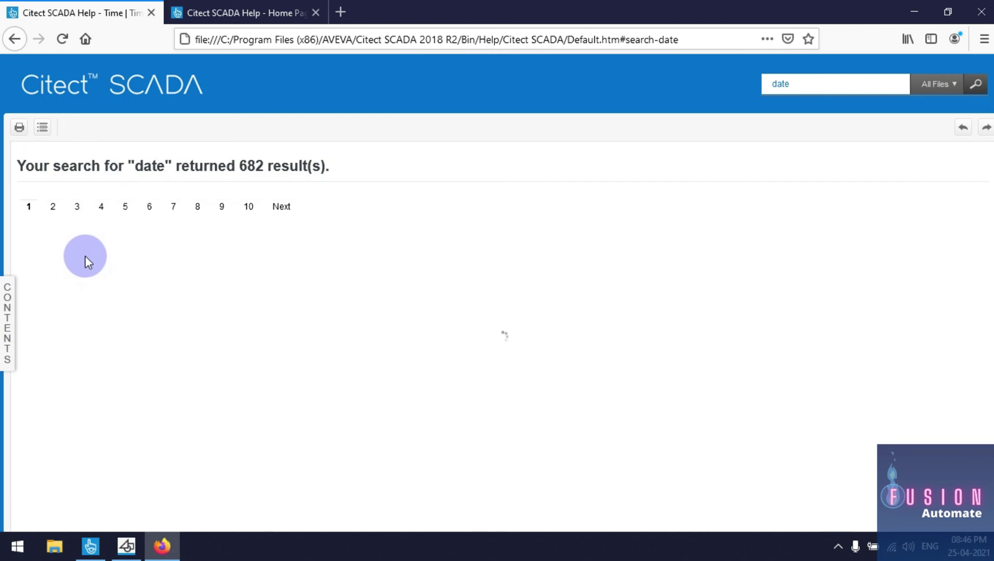
# Open the Date function page and follow its Related Functions link to Time
pyautogui.click(98, 196)
pyautogui.scroll(-10, 172, 296)
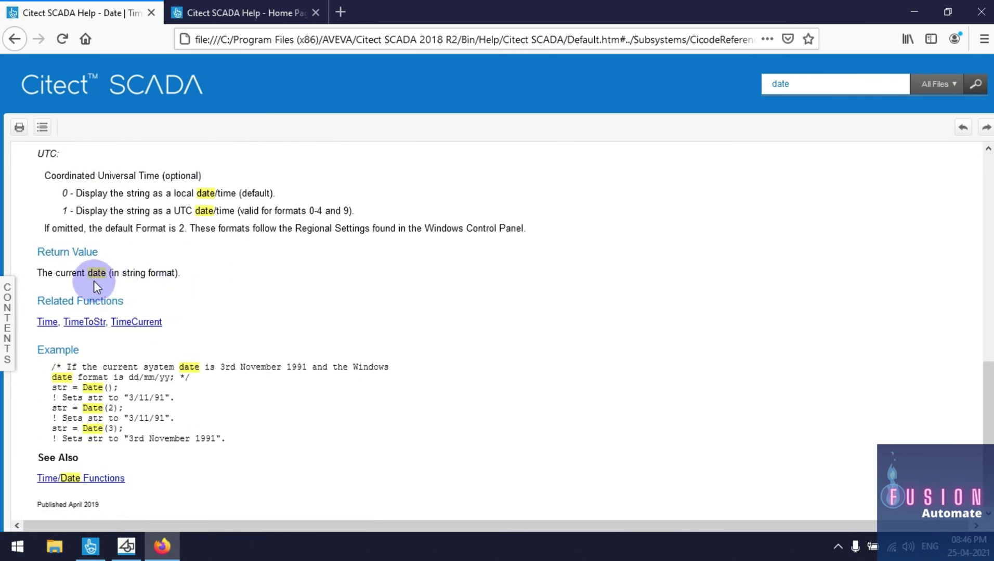
pyautogui.moveTo(35, 300); pyautogui.dragTo(117, 309)
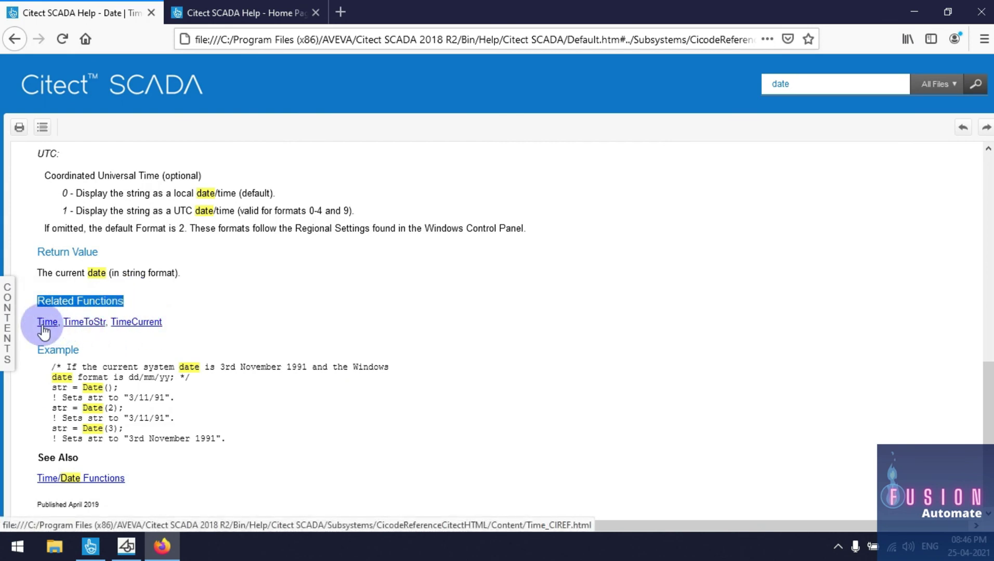
pyautogui.click(47, 322)
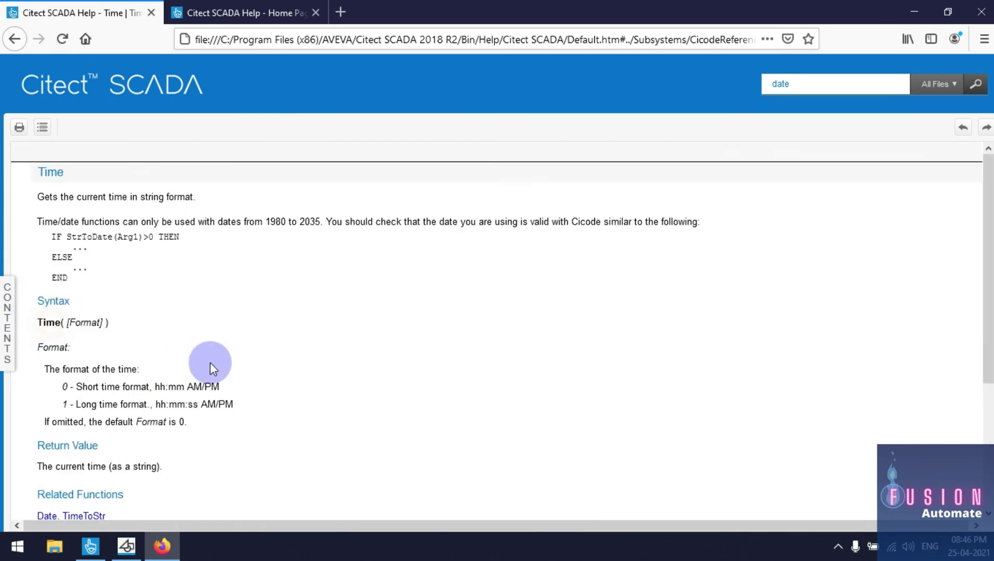
pyautogui.scroll(-3, 220, 348)
pyautogui.scroll(2, 220, 347)
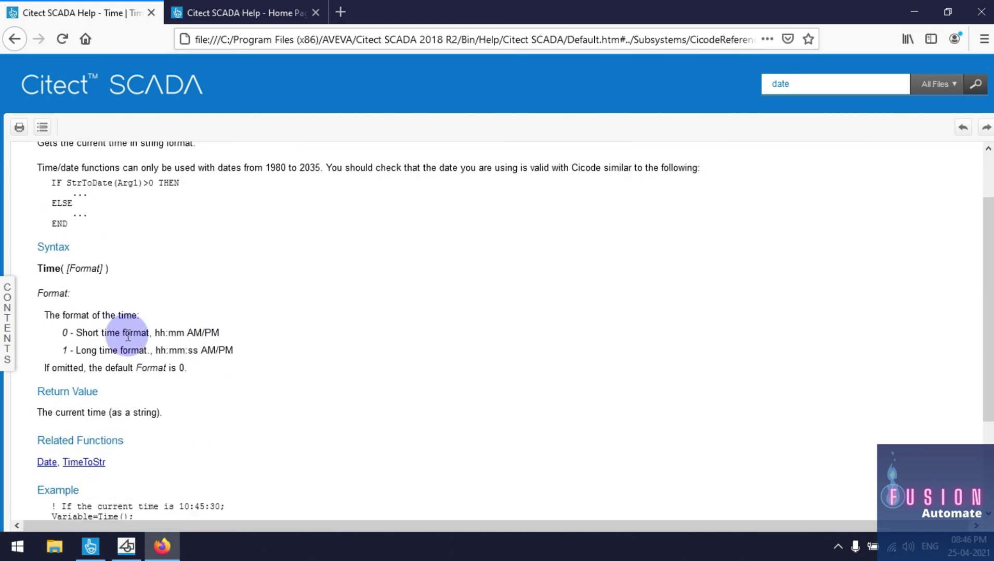
pyautogui.scroll(-3, 130, 328)
# Review the Time page example, then minimize the help and Citect Studio
pyautogui.moveTo(44, 364)
pyautogui.mouseDown()
pyautogui.moveTo(170, 432)
pyautogui.moveTo(213, 438)
pyautogui.moveTo(50, 436)
pyautogui.moveTo(54, 380)
pyautogui.mouseUp()
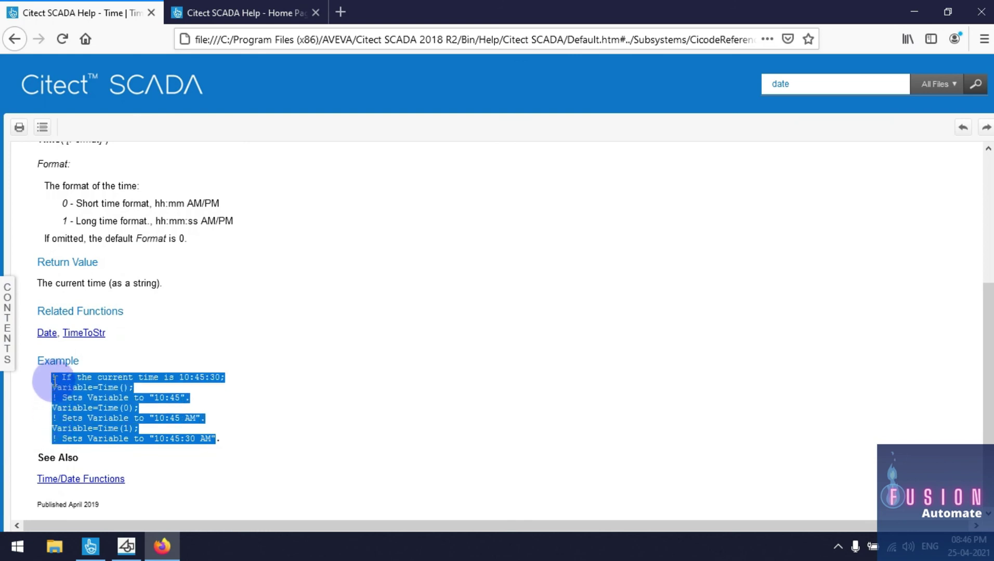
pyautogui.click(478, 379)
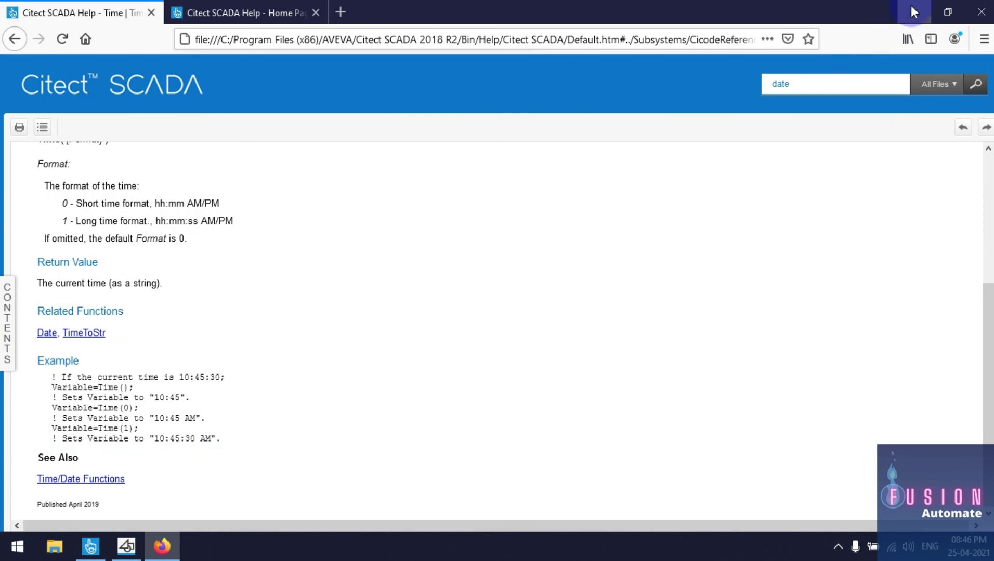
pyautogui.scroll(4, 302, 300)
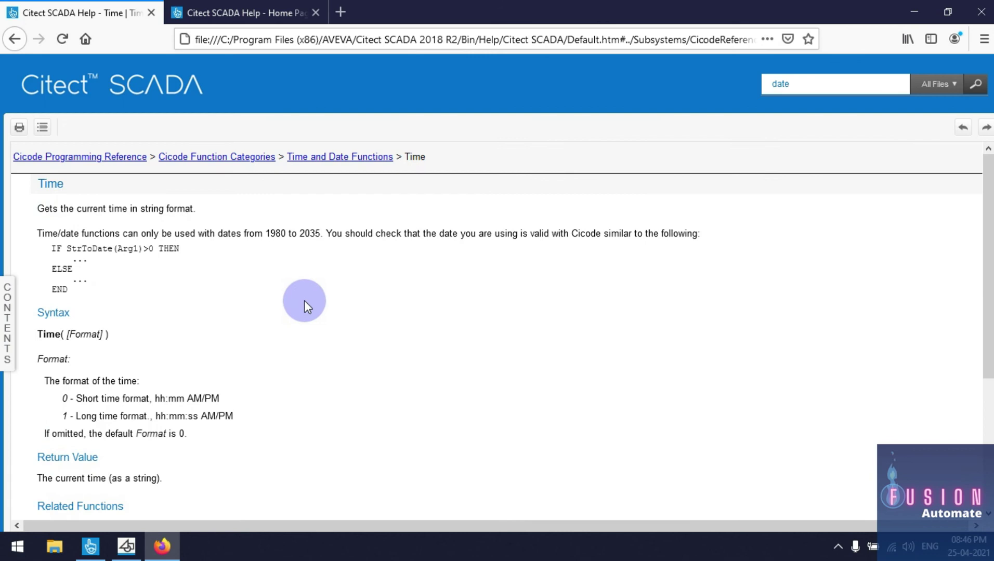
pyautogui.click(915, 6)
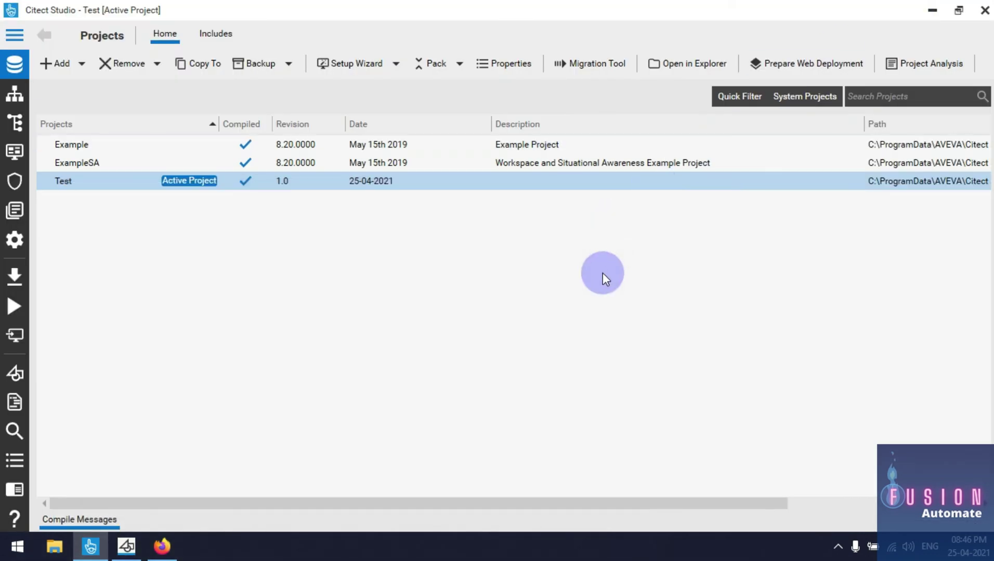
pyautogui.click(930, 9)
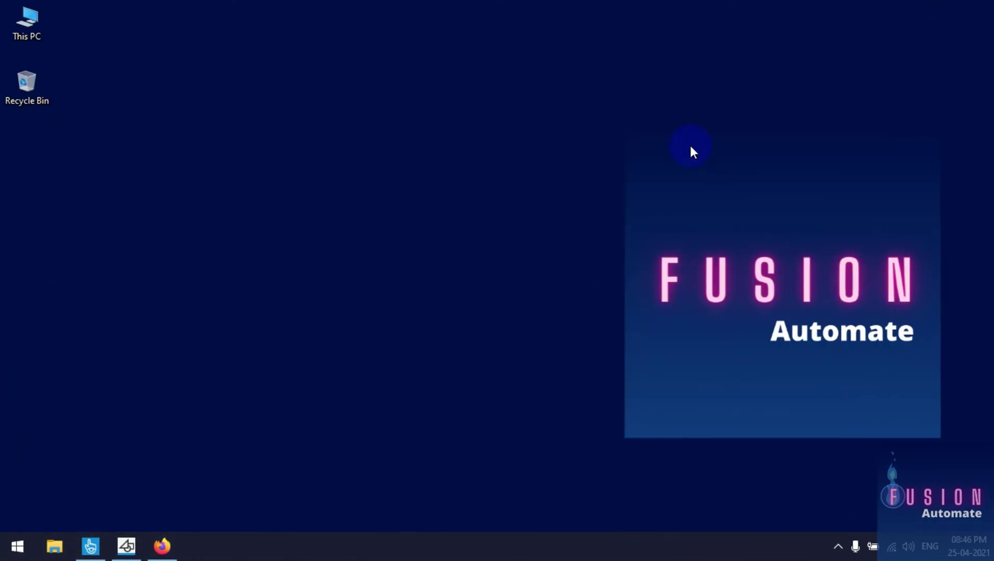